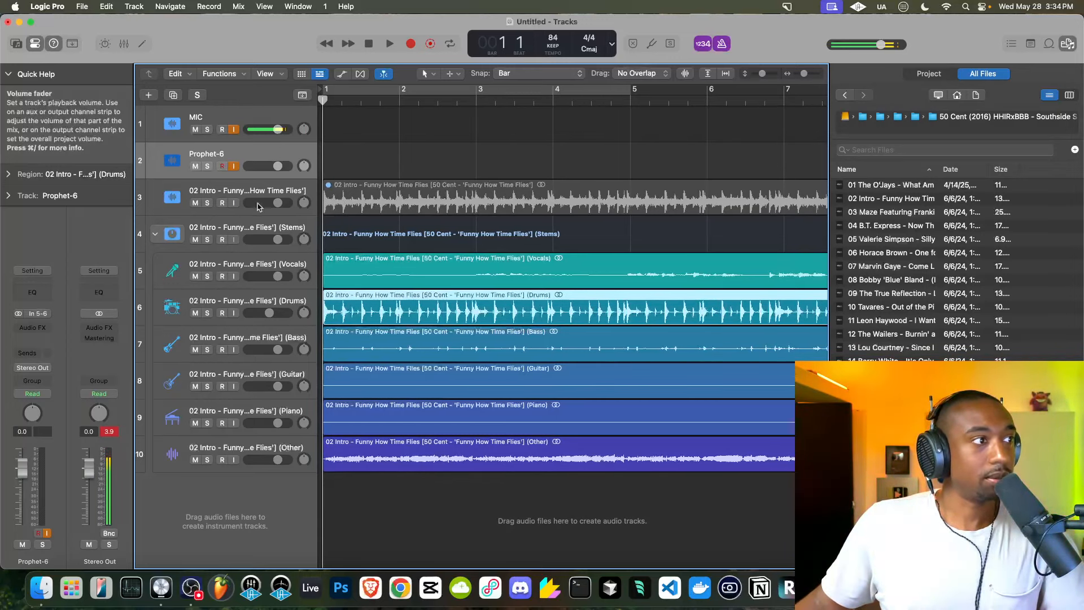
Collapse the Stems track stack and mute it, and play the original "Funny How Time Flies" region unmuted.
{"action": "left_click", "coordinate": [155, 234]}
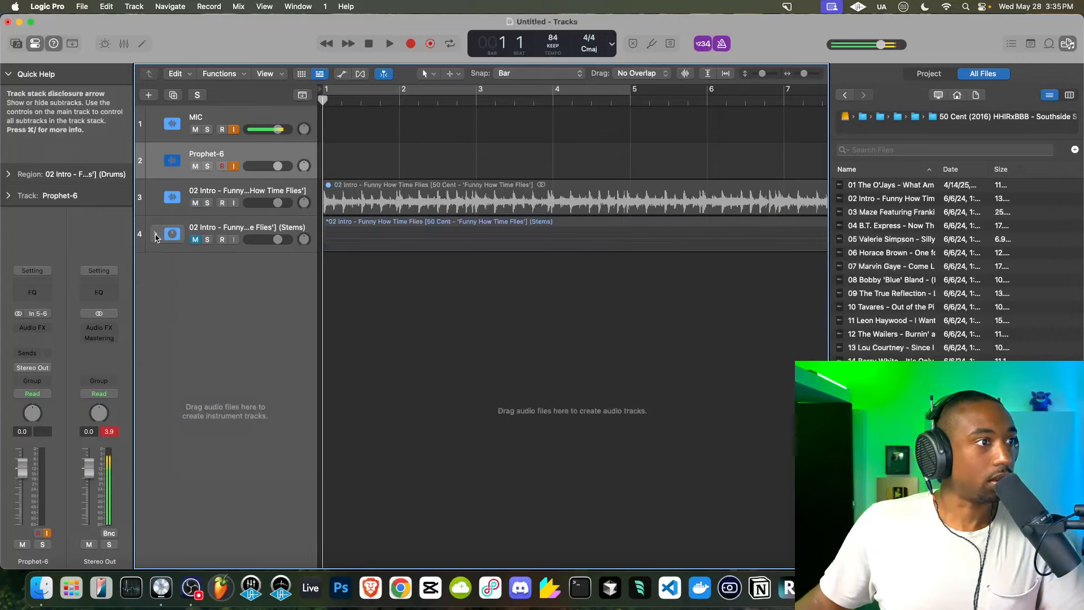
{"action": "right_click", "coordinate": [342, 198]}
{"action": "left_click", "coordinate": [362, 244]}
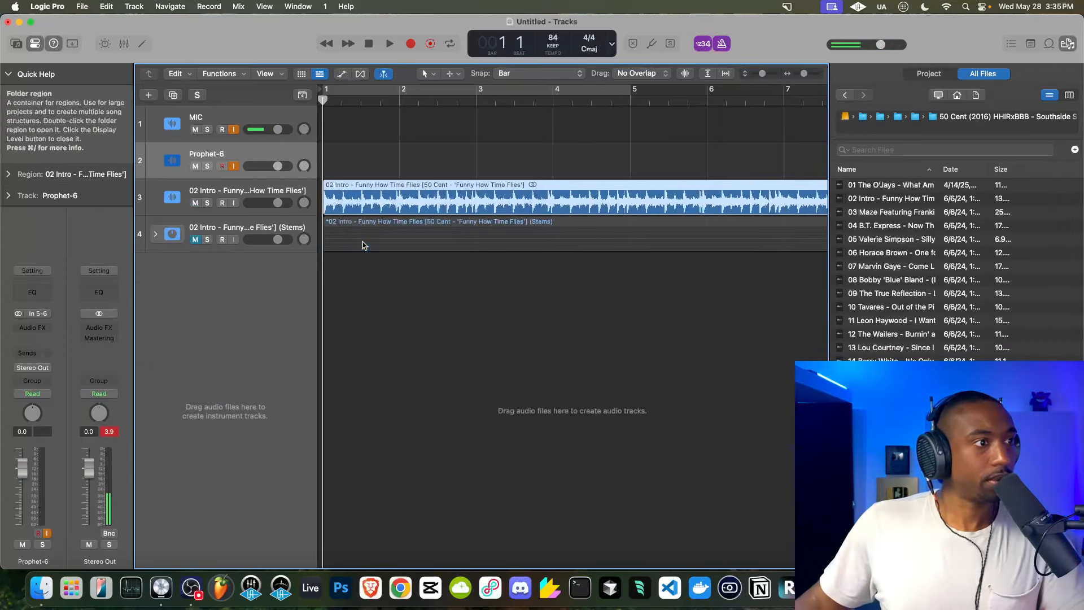
{"action": "key", "text": "space"}
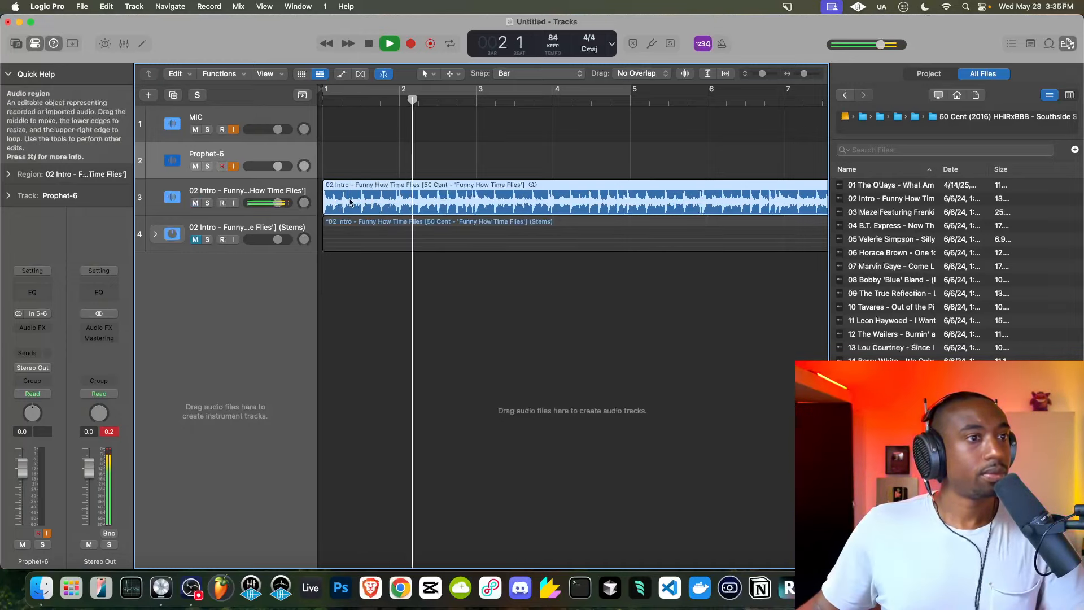
{"action": "key", "text": "space"}
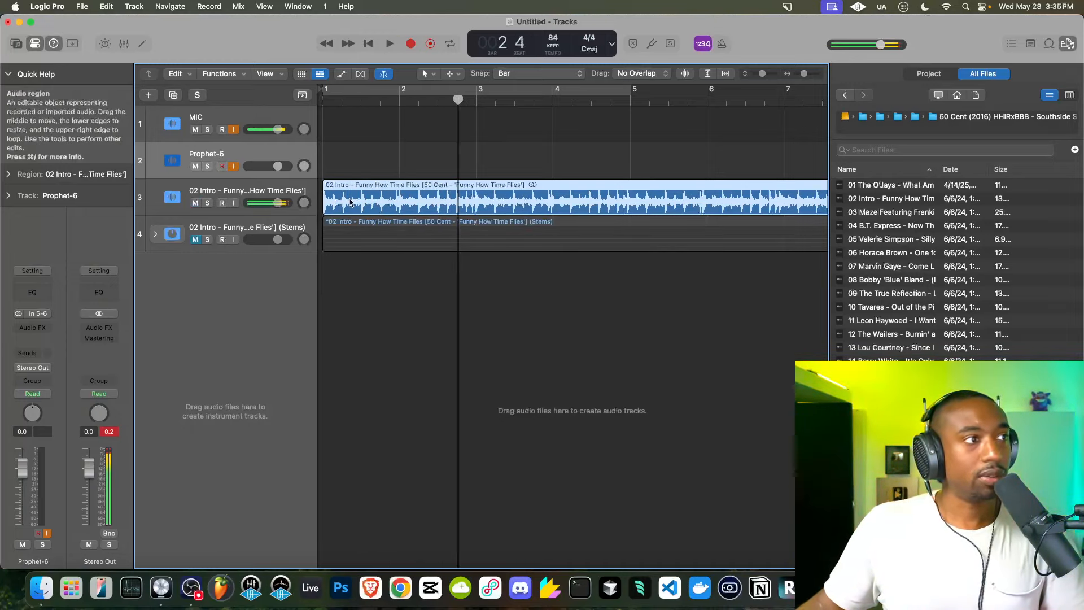
Review the Stem Splitter options for the original song region and close them without applying.
{"action": "scroll", "coordinate": [350, 202], "scroll_direction": "up", "scroll_amount": 10}
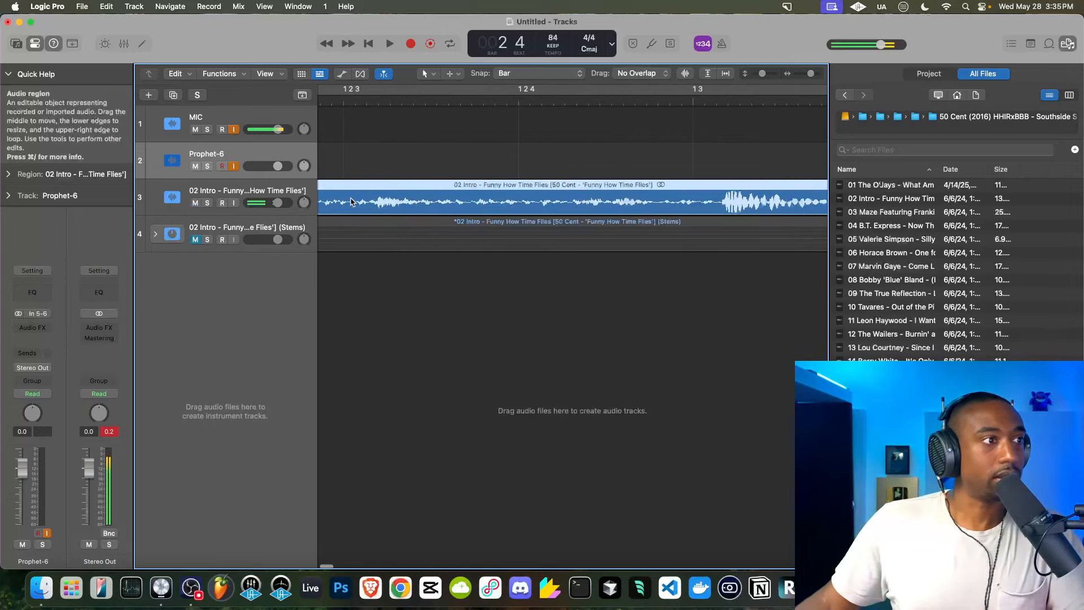
{"action": "scroll", "coordinate": [351, 202], "scroll_direction": "down", "scroll_amount": 10}
{"action": "right_click", "coordinate": [352, 201]}
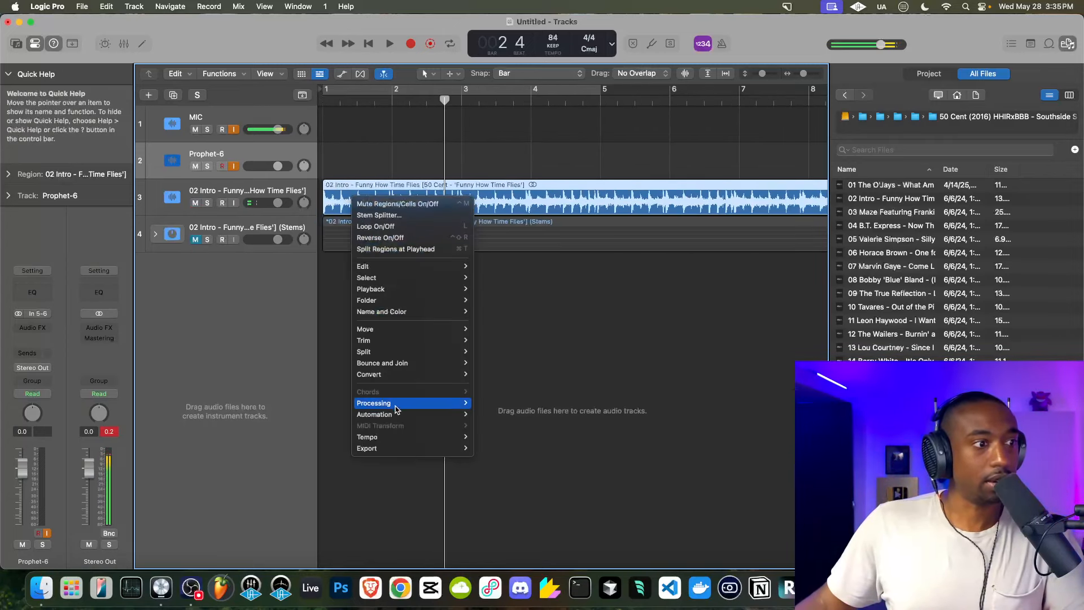
{"action": "mouse_move", "coordinate": [394, 405]}
{"action": "left_click", "coordinate": [490, 405]}
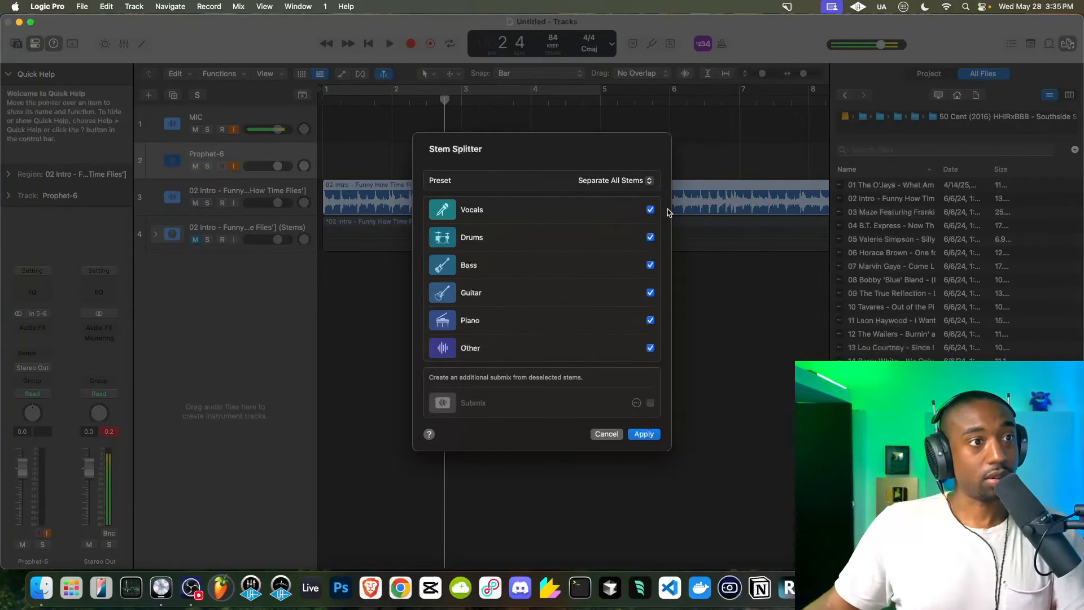
{"action": "left_click", "coordinate": [613, 436]}
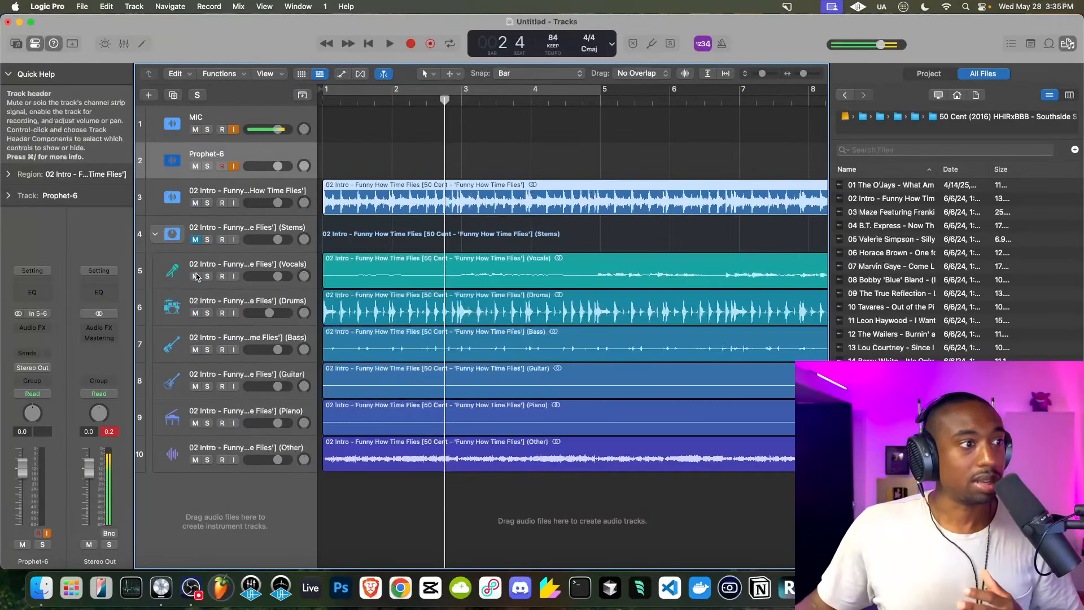
Return the playhead to bar 1 and mute the original song region.
{"action": "key", "text": "Return"}
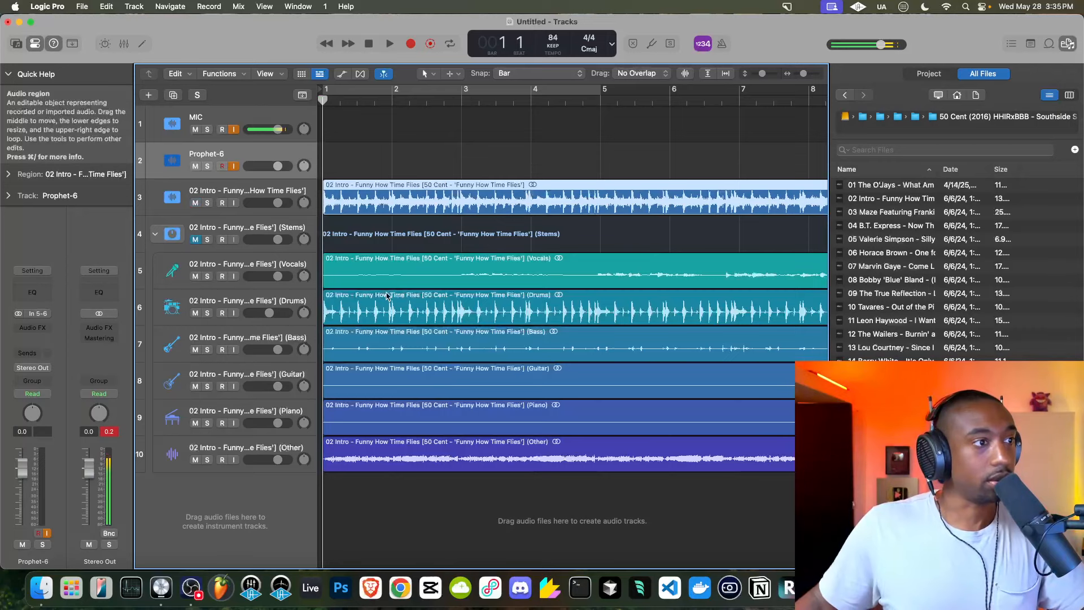
{"action": "right_click", "coordinate": [352, 204]}
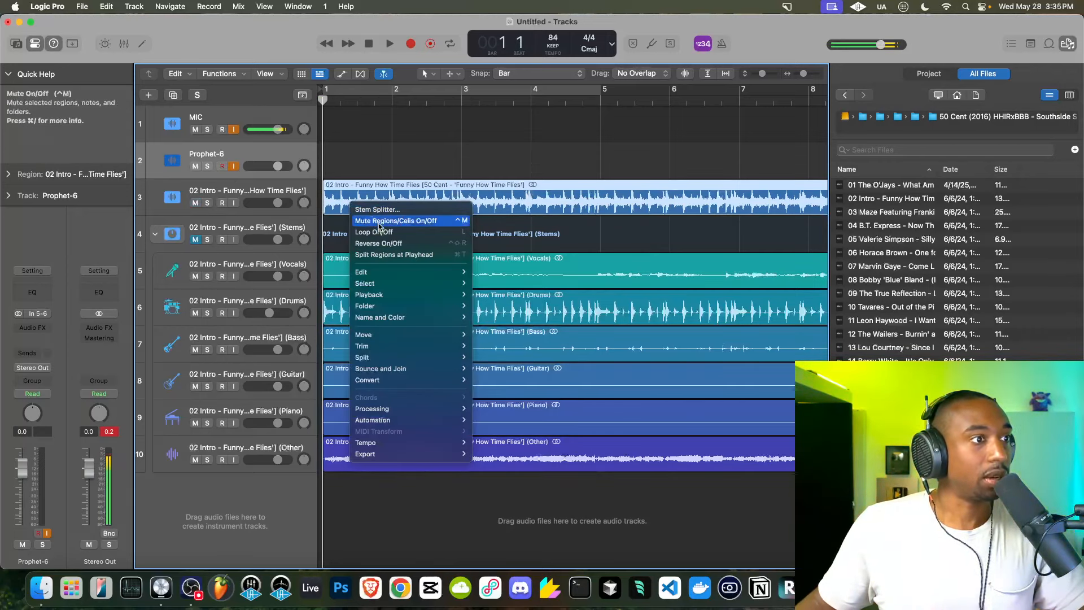
{"action": "left_click", "coordinate": [378, 222]}
Select all six stem regions: Vocals, Drums, Bass, Guitar, Piano and Other.
{"action": "scroll", "coordinate": [351, 262], "scroll_direction": "up", "scroll_amount": 5}
{"action": "scroll", "coordinate": [365, 266], "scroll_direction": "left", "scroll_amount": 2}
{"action": "scroll", "coordinate": [365, 269], "scroll_direction": "up", "scroll_amount": 5}
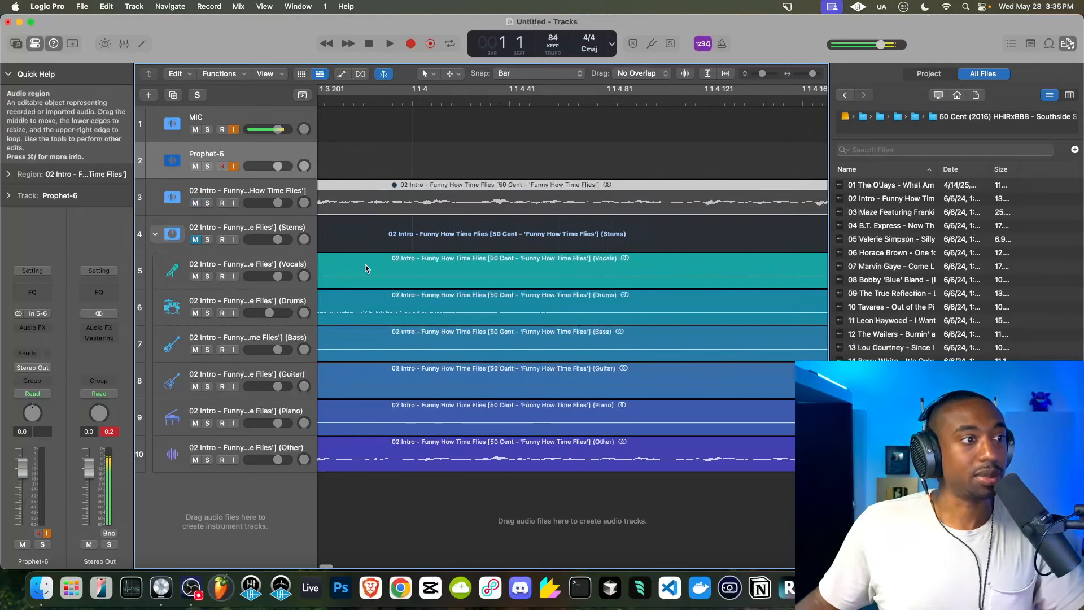
{"action": "scroll", "coordinate": [365, 269], "scroll_direction": "left", "scroll_amount": 10}
{"action": "scroll", "coordinate": [529, 264], "scroll_direction": "left", "scroll_amount": 10}
{"action": "scroll", "coordinate": [529, 264], "scroll_direction": "left", "scroll_amount": 3}
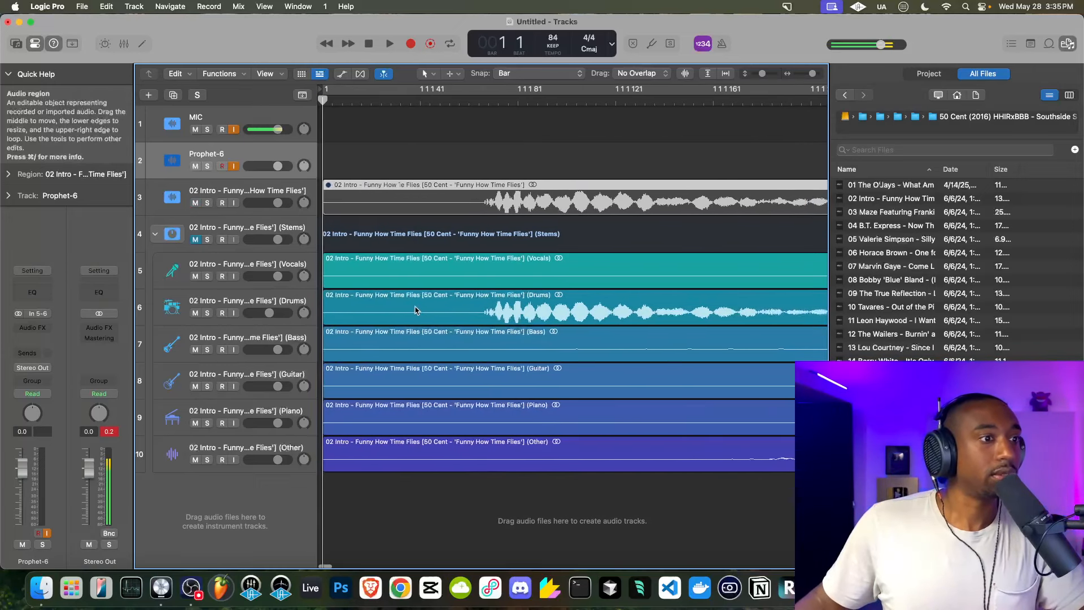
{"action": "left_click", "coordinate": [442, 294]}
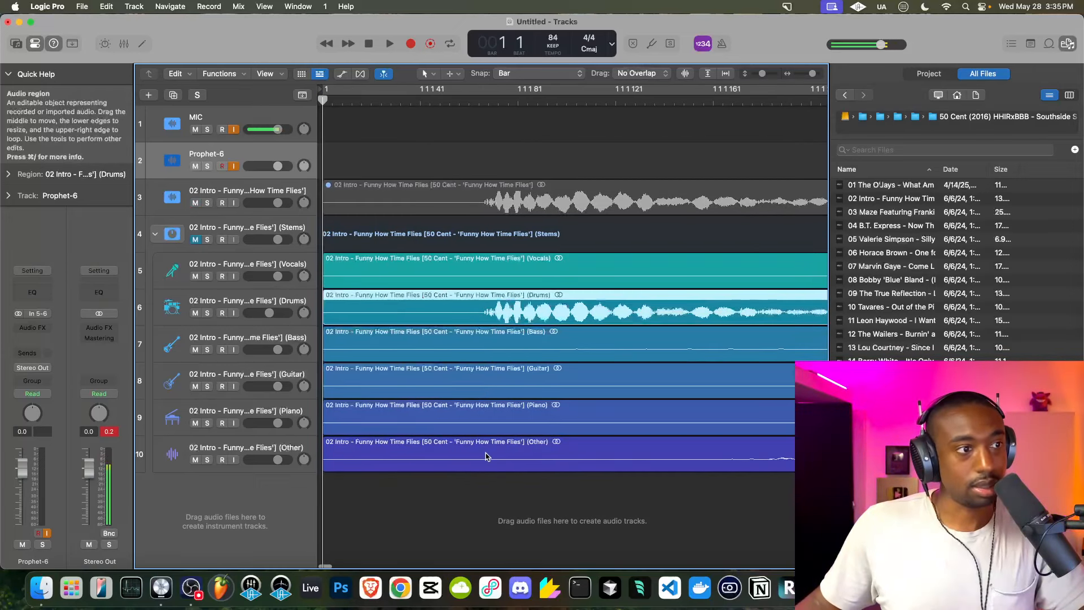
{"action": "left_click", "coordinate": [447, 280]}
{"action": "left_click", "coordinate": [464, 449], "text": "shift"}
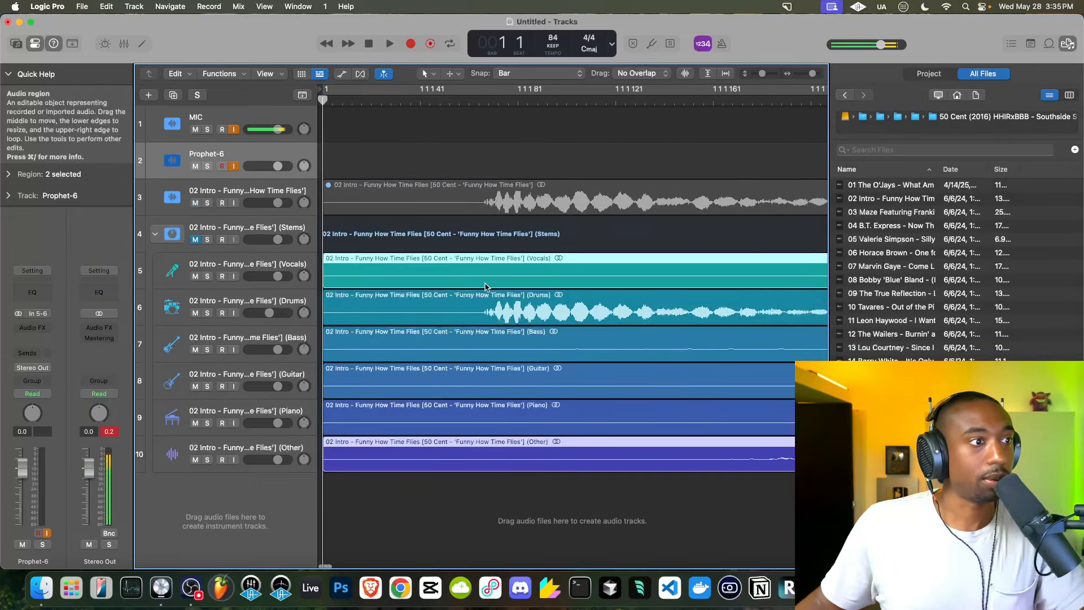
{"action": "left_click_drag", "start_coordinate": [465, 488], "coordinate": [432, 280]}
Try to trim the silent start of the six selected stems up to the first drum hit with Bar snapping.
{"action": "scroll", "coordinate": [431, 280], "scroll_direction": "down", "scroll_amount": 5}
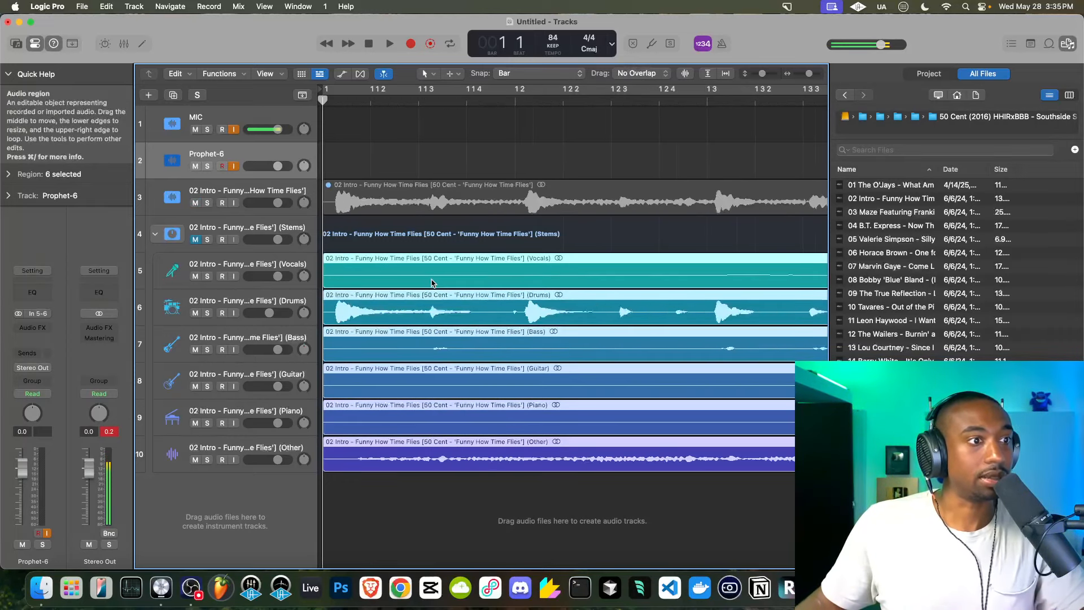
{"action": "scroll", "coordinate": [359, 319], "scroll_direction": "up", "scroll_amount": 10}
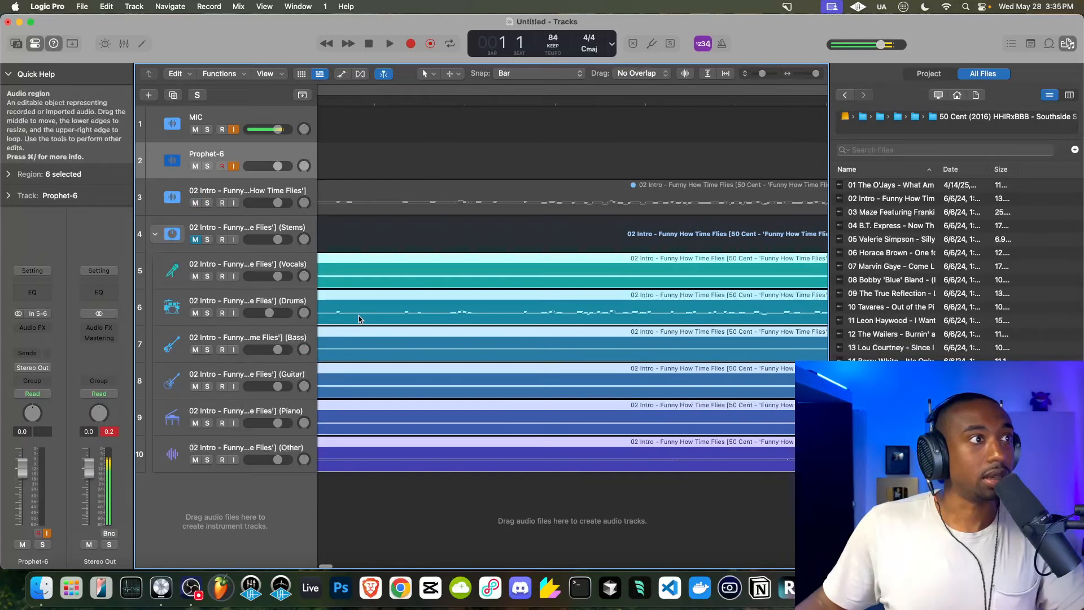
{"action": "scroll", "coordinate": [360, 318], "scroll_direction": "down", "scroll_amount": 2}
{"action": "scroll", "coordinate": [520, 281], "scroll_direction": "down", "scroll_amount": 5}
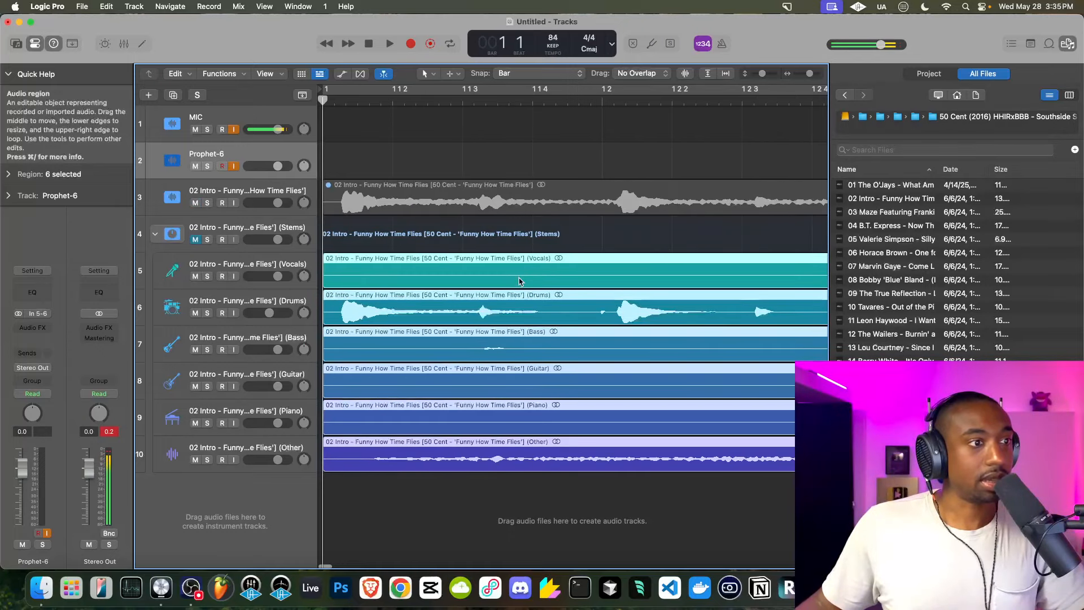
{"action": "scroll", "coordinate": [360, 308], "scroll_direction": "down", "scroll_amount": 2}
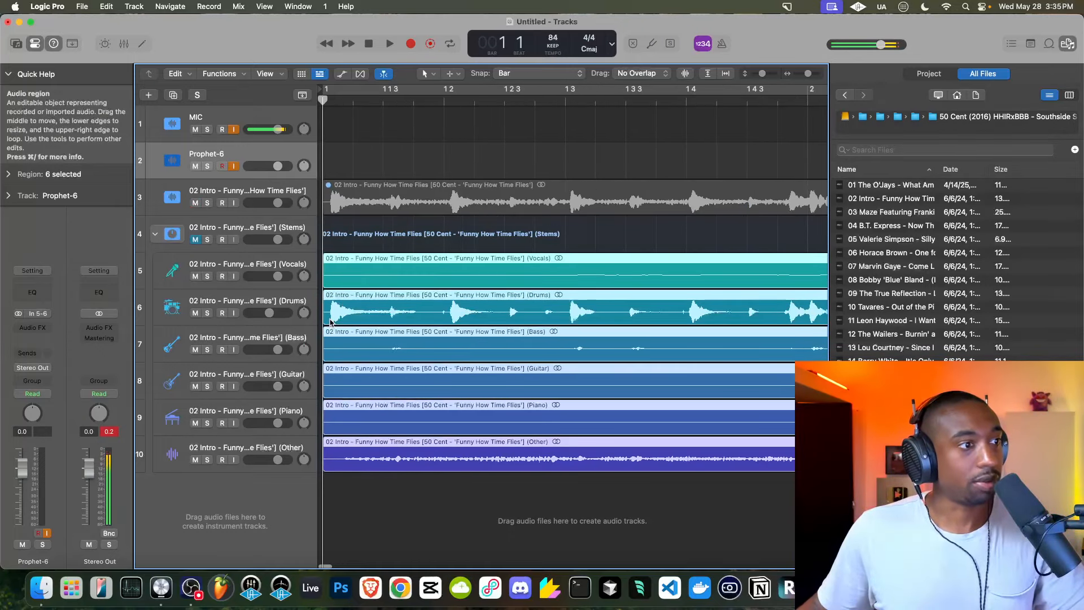
{"action": "scroll", "coordinate": [338, 321], "scroll_direction": "up", "scroll_amount": 4}
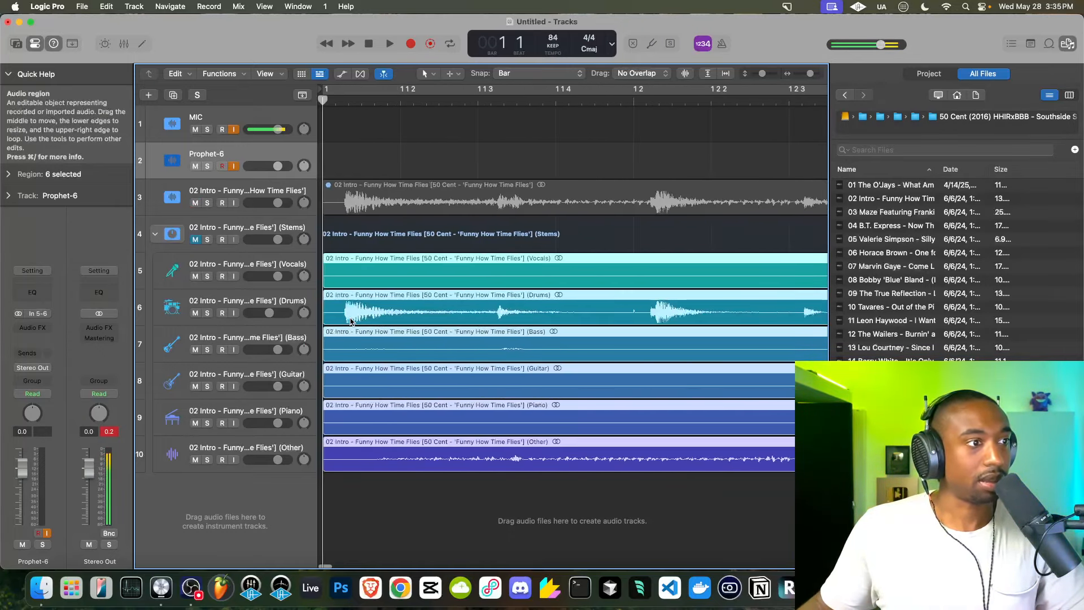
{"action": "scroll", "coordinate": [355, 321], "scroll_direction": "up", "scroll_amount": 5}
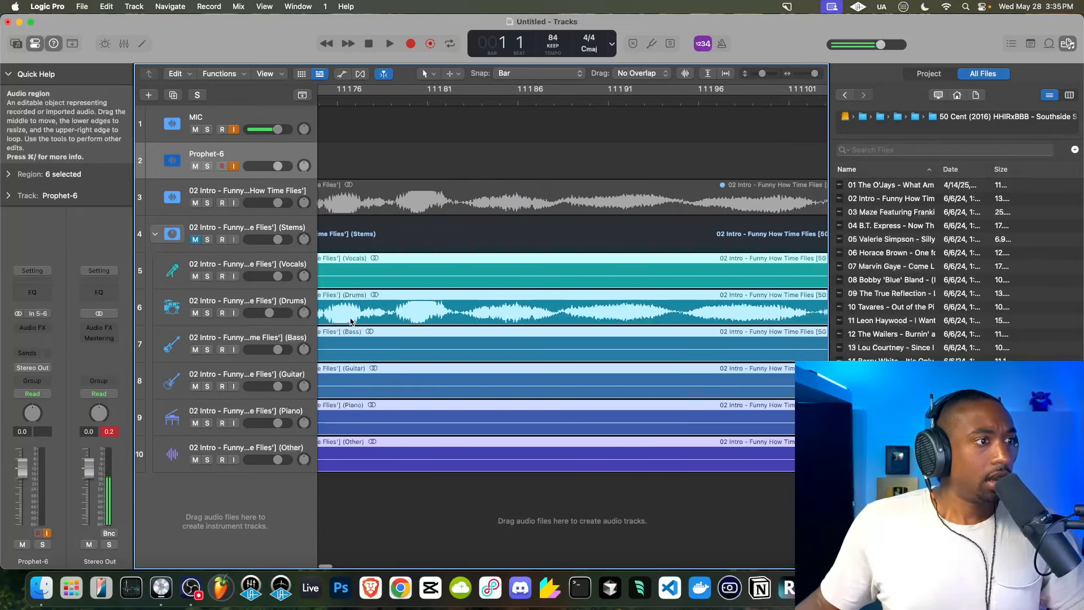
{"action": "scroll", "coordinate": [363, 322], "scroll_direction": "left", "scroll_amount": 10}
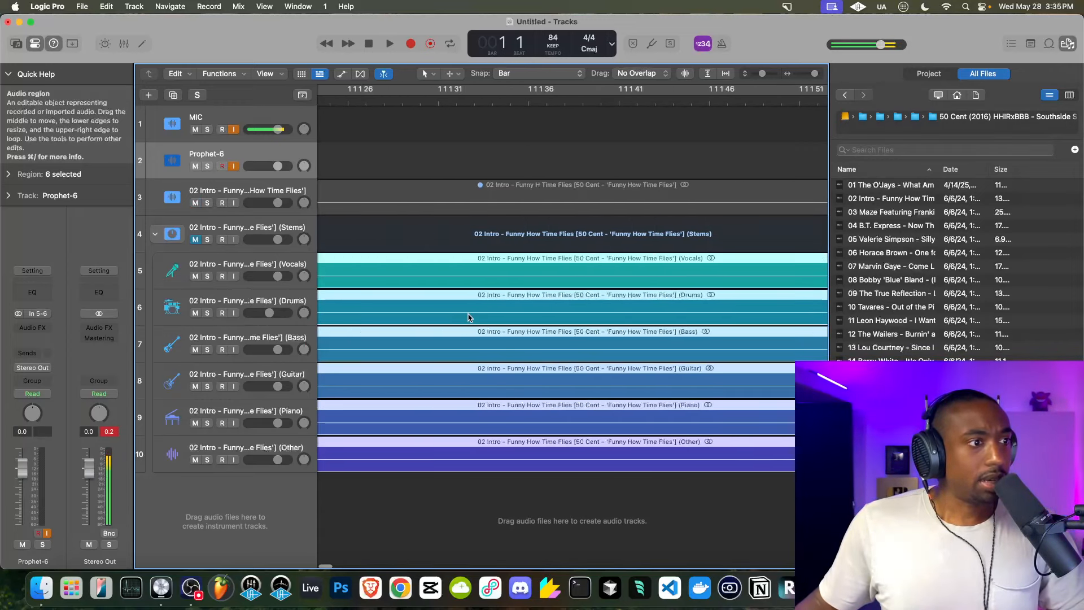
{"action": "scroll", "coordinate": [413, 346], "scroll_direction": "down", "scroll_amount": 10}
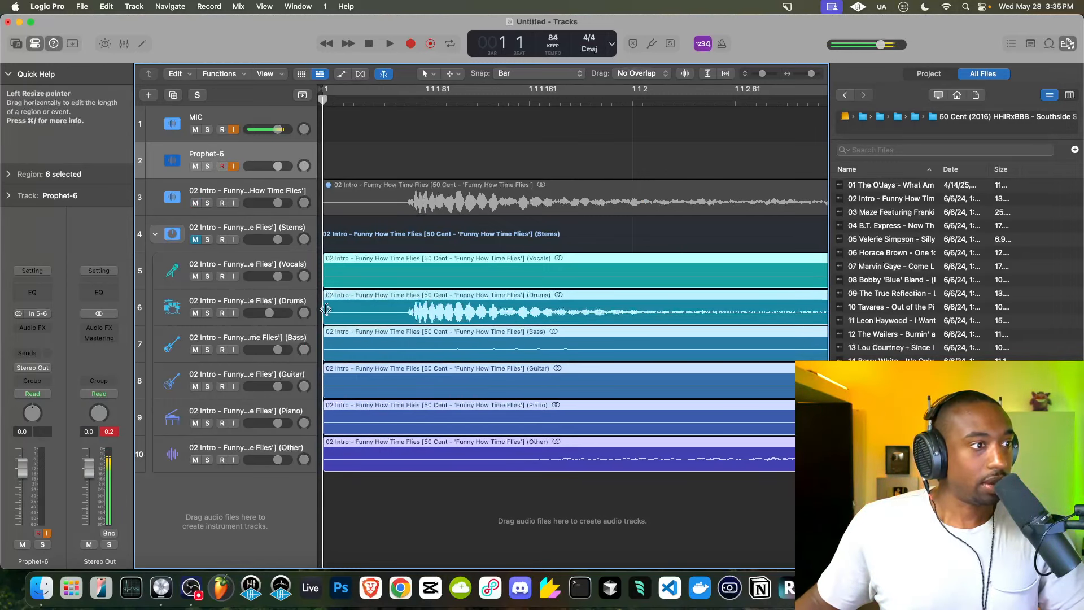
{"action": "left_click_drag", "start_coordinate": [322, 310], "coordinate": [360, 310]}
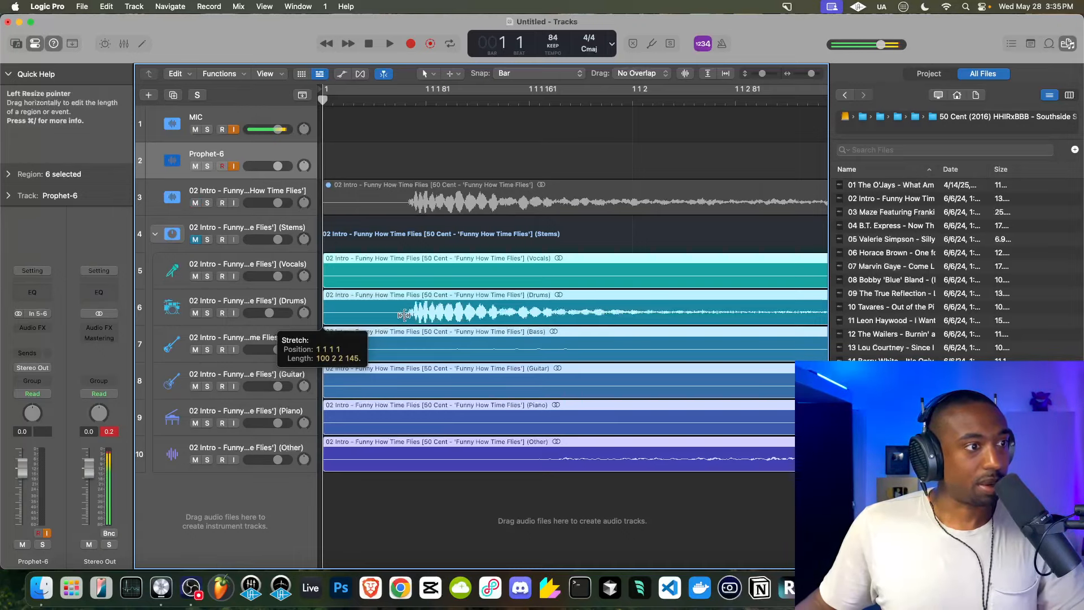
{"action": "left_click_drag", "start_coordinate": [404, 314], "coordinate": [402, 312]}
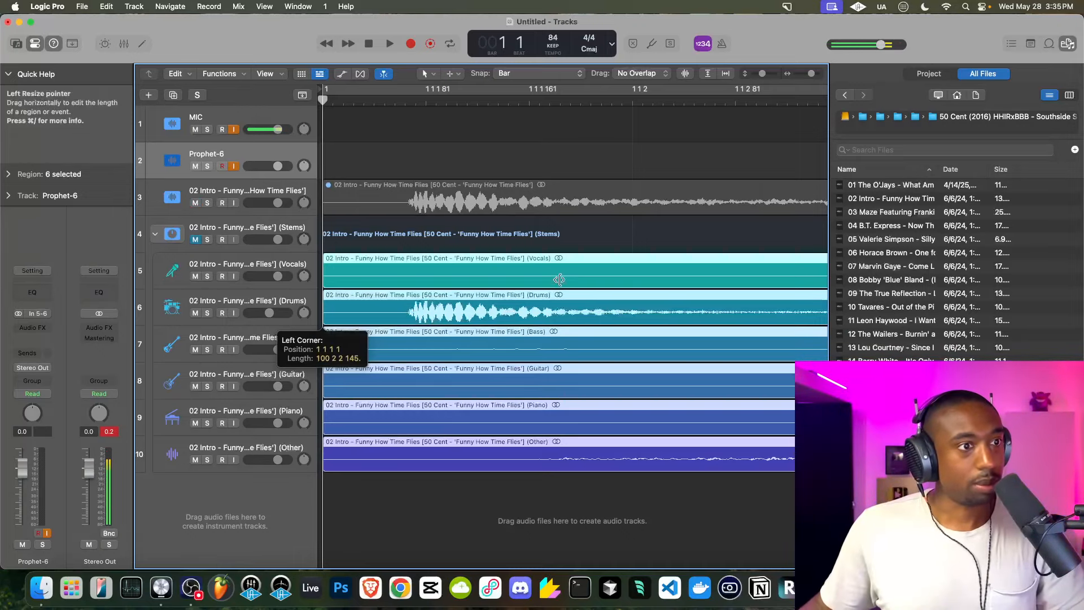
Set snapping to Smart and trim the silence before the first drum hit from all six stems, with the hit aligned to bar 1.
{"action": "left_click", "coordinate": [520, 73]}
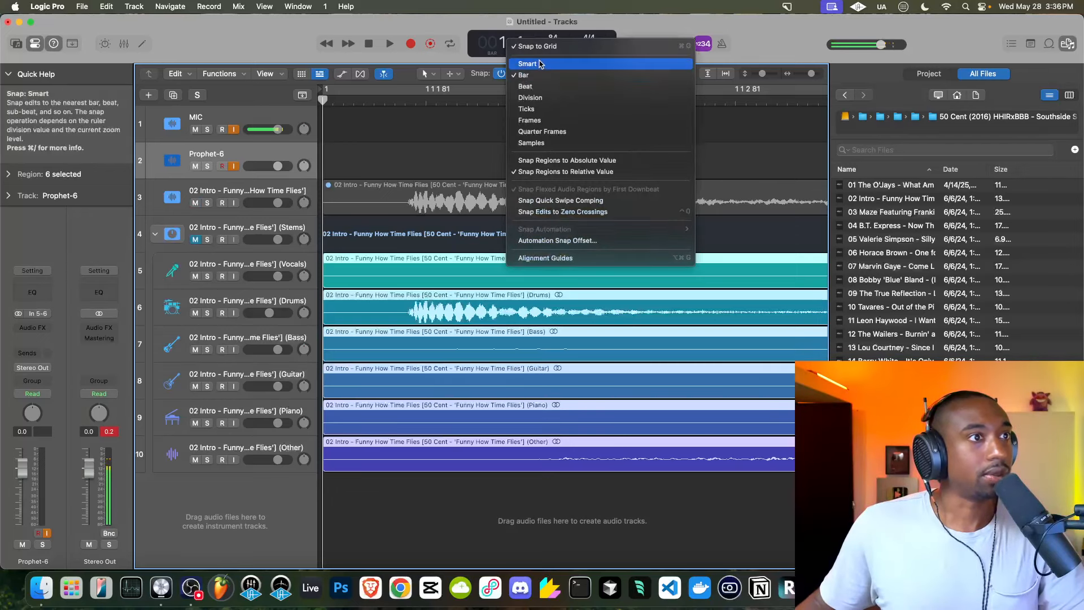
{"action": "left_click", "coordinate": [493, 98]}
{"action": "left_click", "coordinate": [526, 75]}
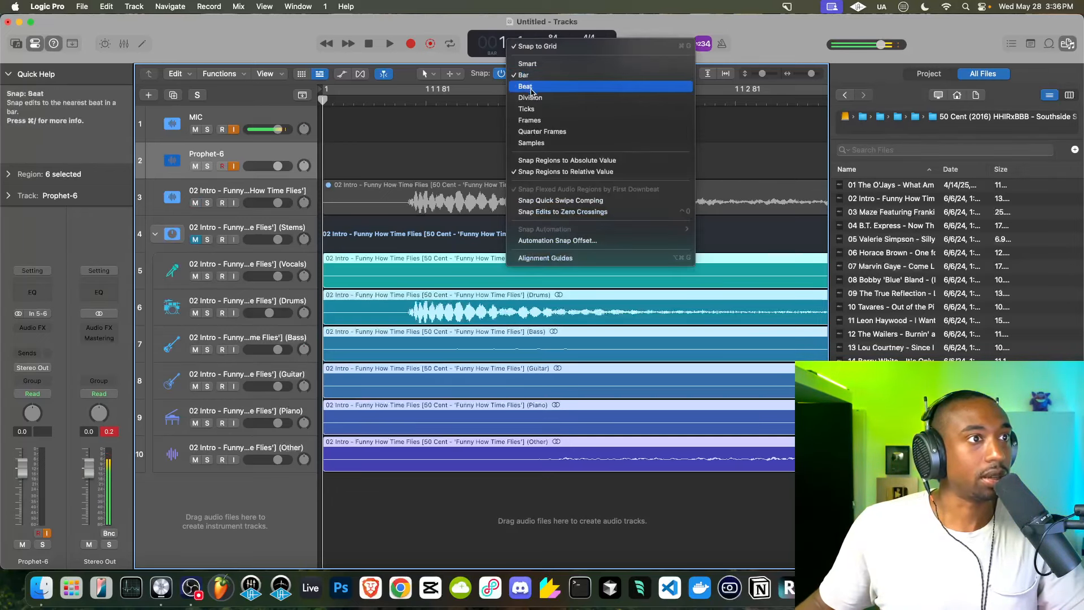
{"action": "left_click", "coordinate": [530, 64]}
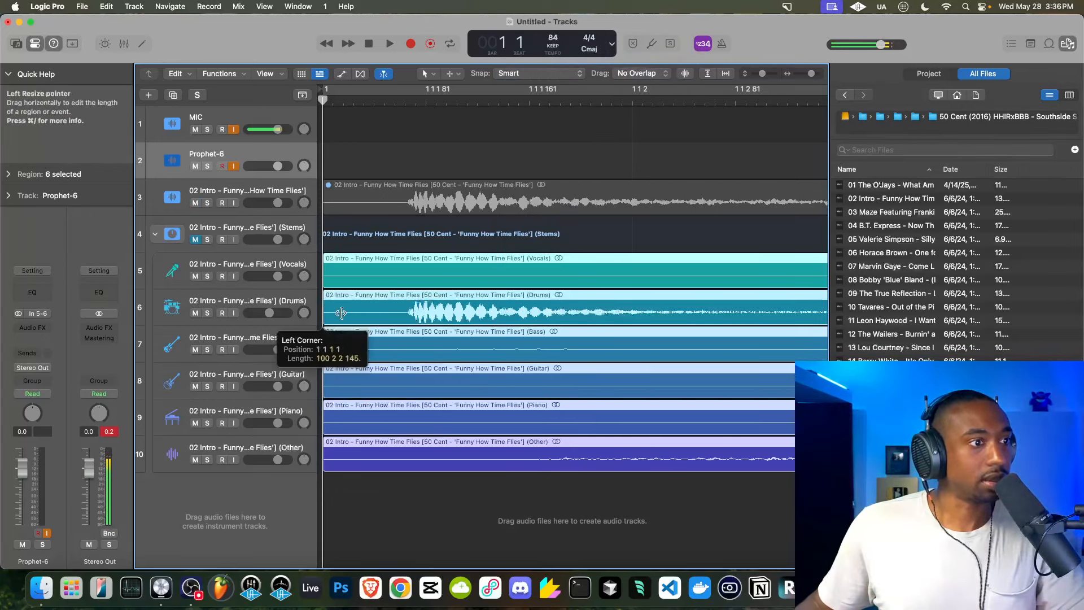
{"action": "left_click_drag", "start_coordinate": [340, 313], "coordinate": [368, 322]}
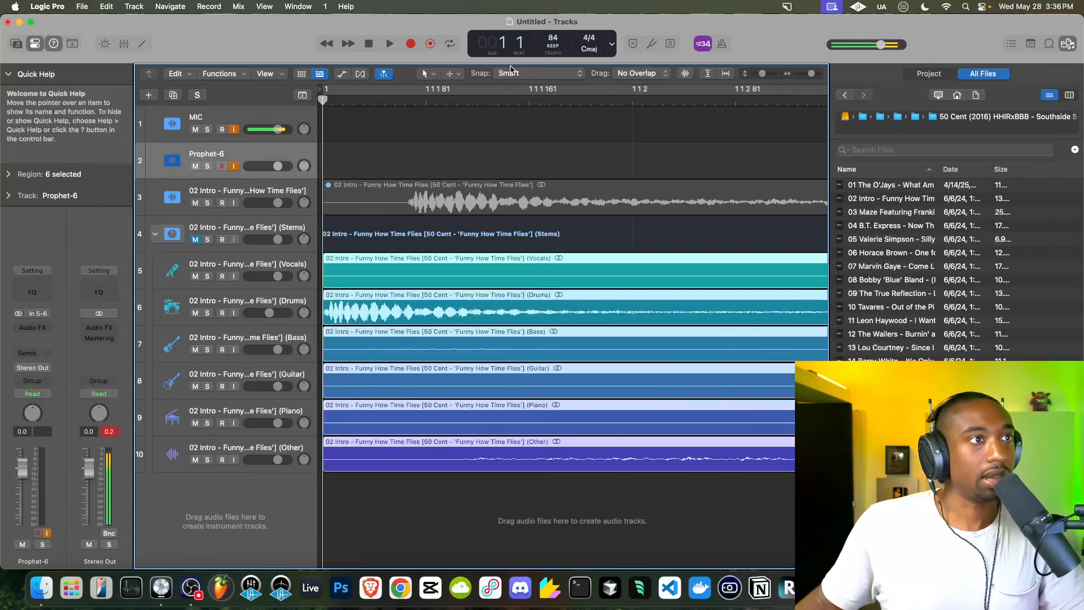
Set snapping back to Bar and widen the tracks area by hiding the file browser, inspector and Quick Help.
{"action": "left_click", "coordinate": [528, 73]}
{"action": "left_click", "coordinate": [531, 88]}
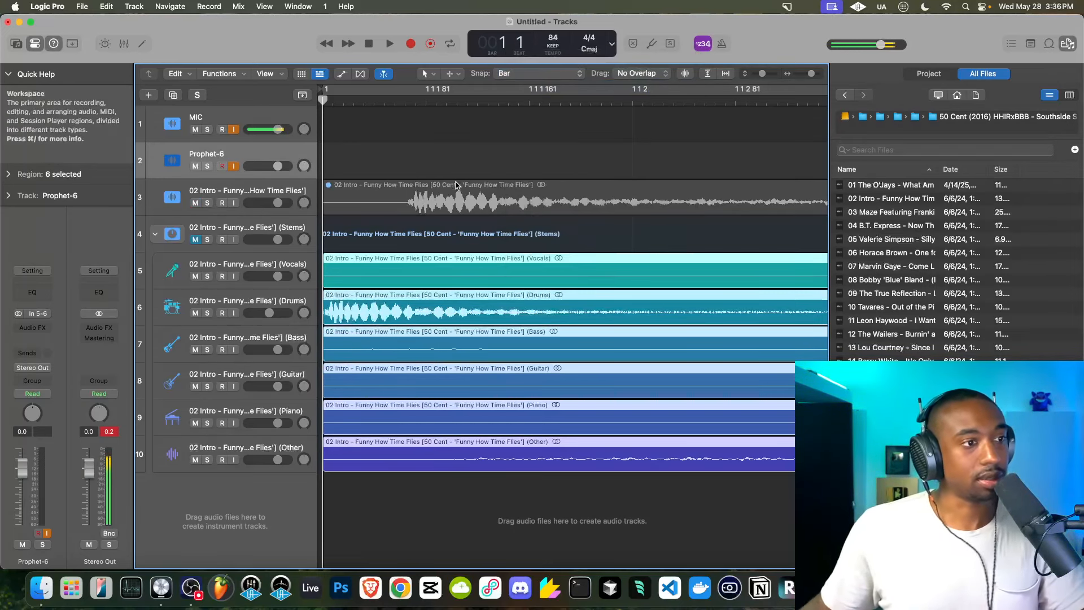
{"action": "key", "text": "super+Left"}
{"action": "key", "text": "super+Left"}
{"action": "key", "text": "super+Left"}
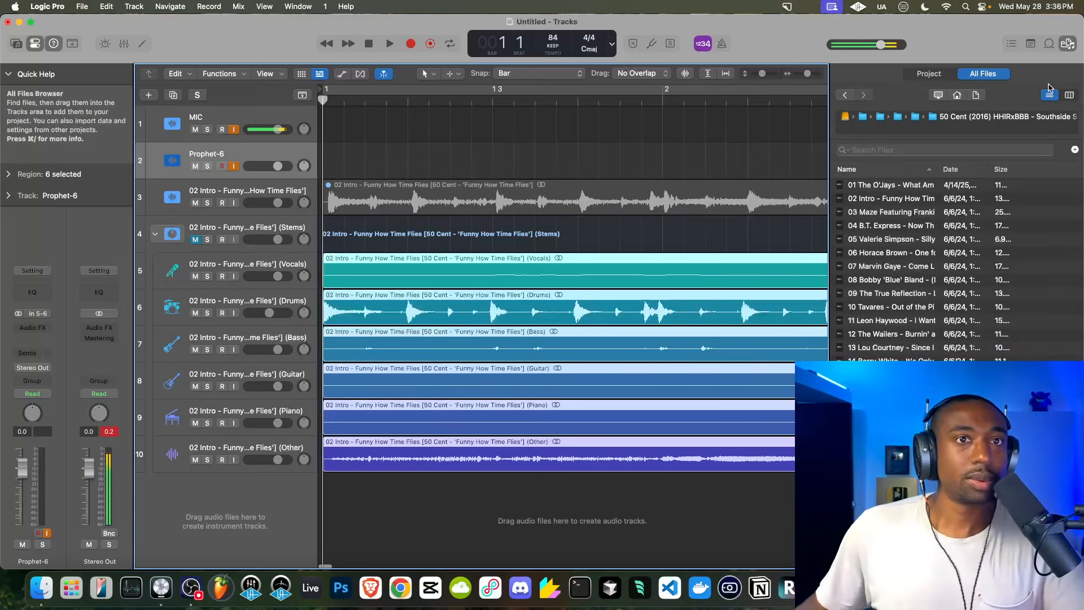
{"action": "key", "text": "f"}
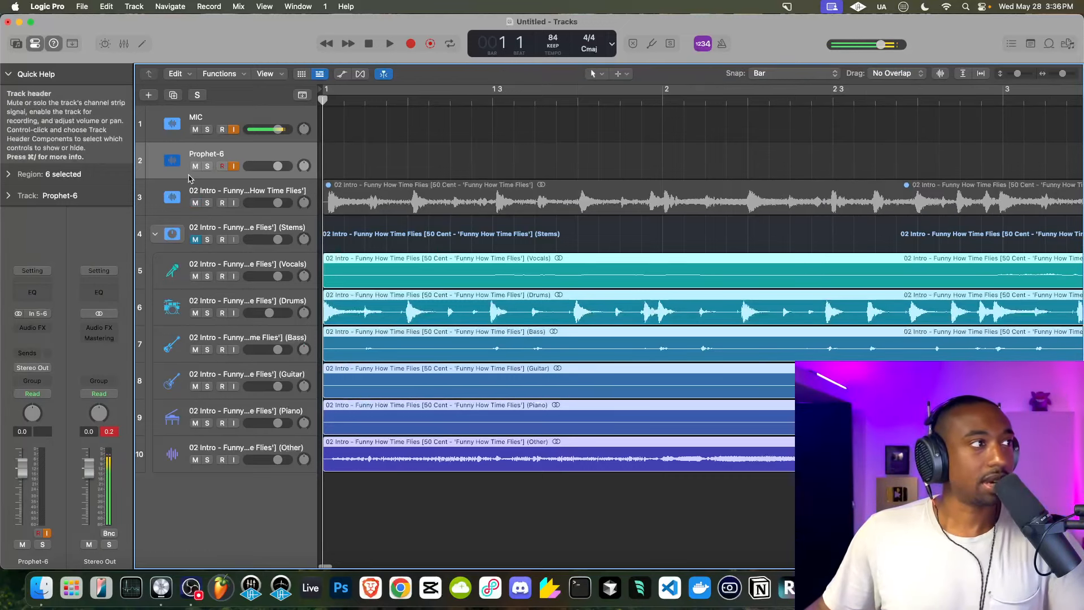
{"action": "left_click", "coordinate": [34, 44]}
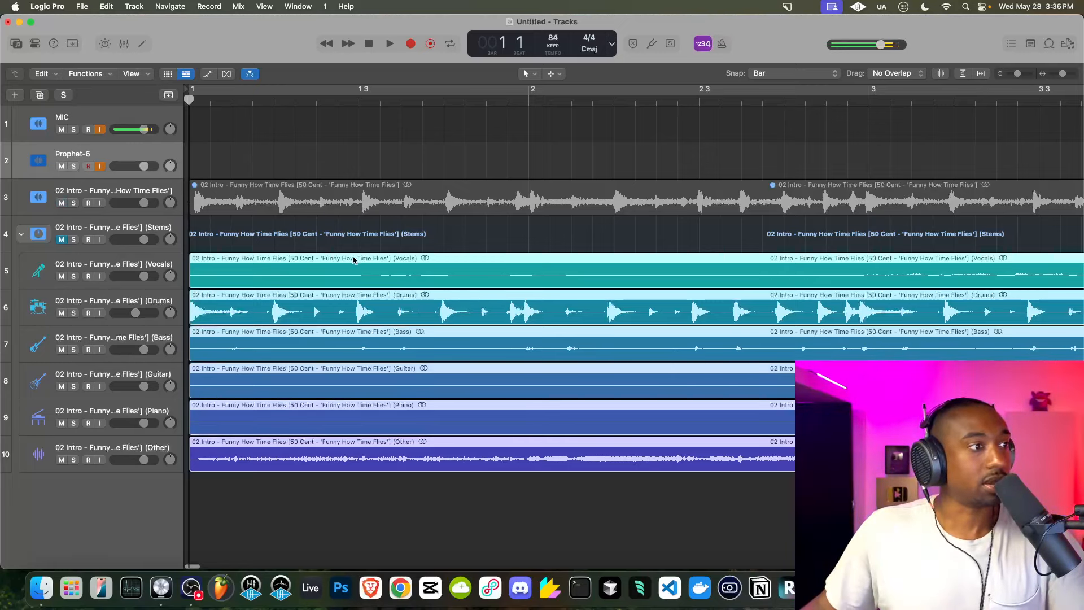
Unmute the Stems track stack and play the trimmed stems from bar 1.
{"action": "key", "text": "space"}
{"action": "key", "text": "space"}
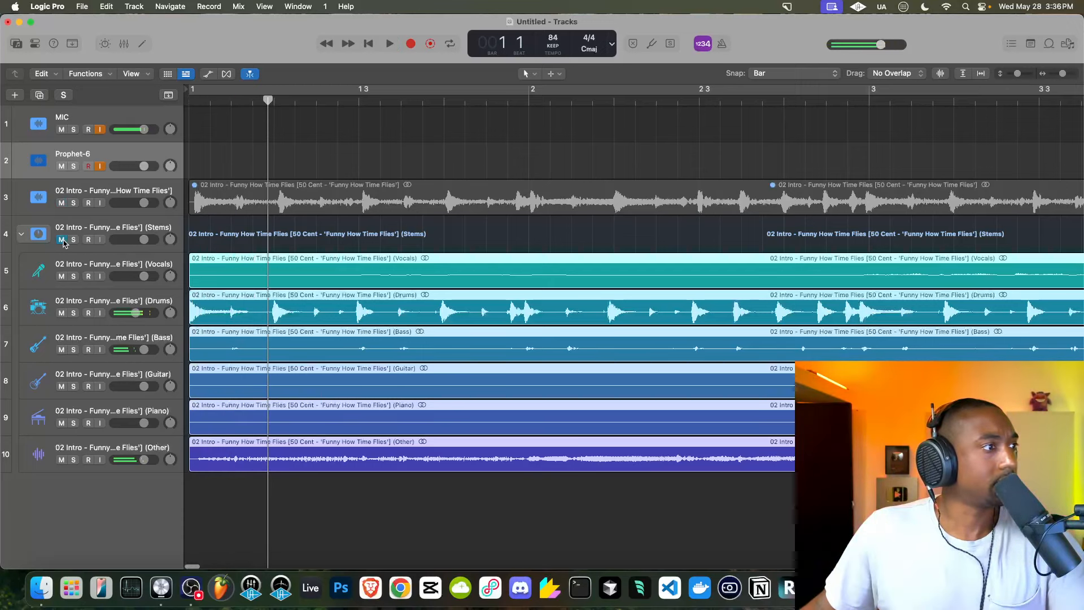
{"action": "key", "text": "Return"}
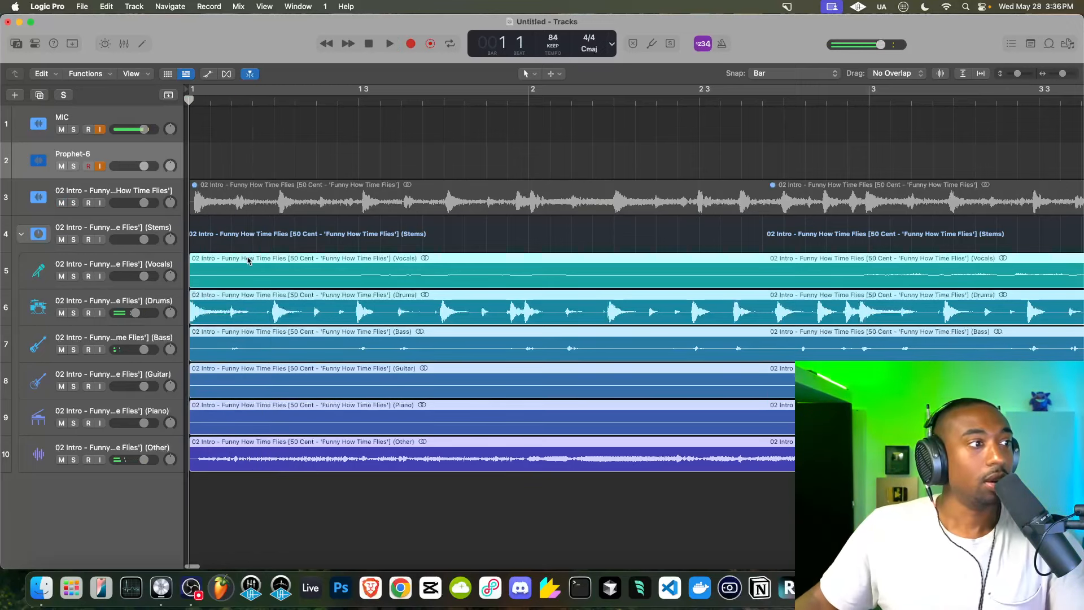
{"action": "key", "text": "space"}
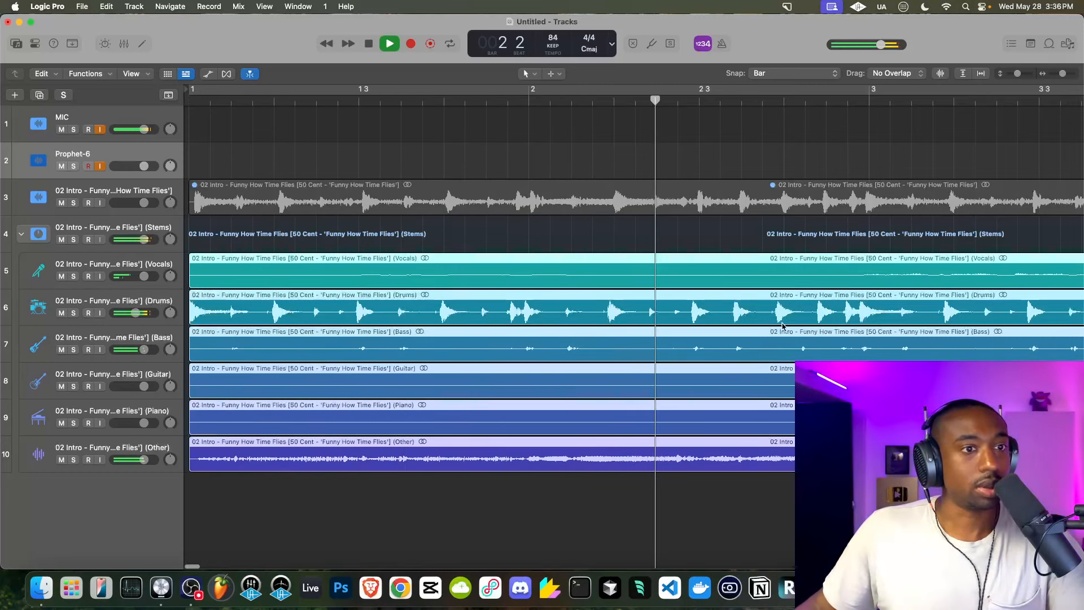
Stop playback at bar 3 and inspect the drum hit closest to that bar line as a possible split point.
{"action": "key", "text": "space"}
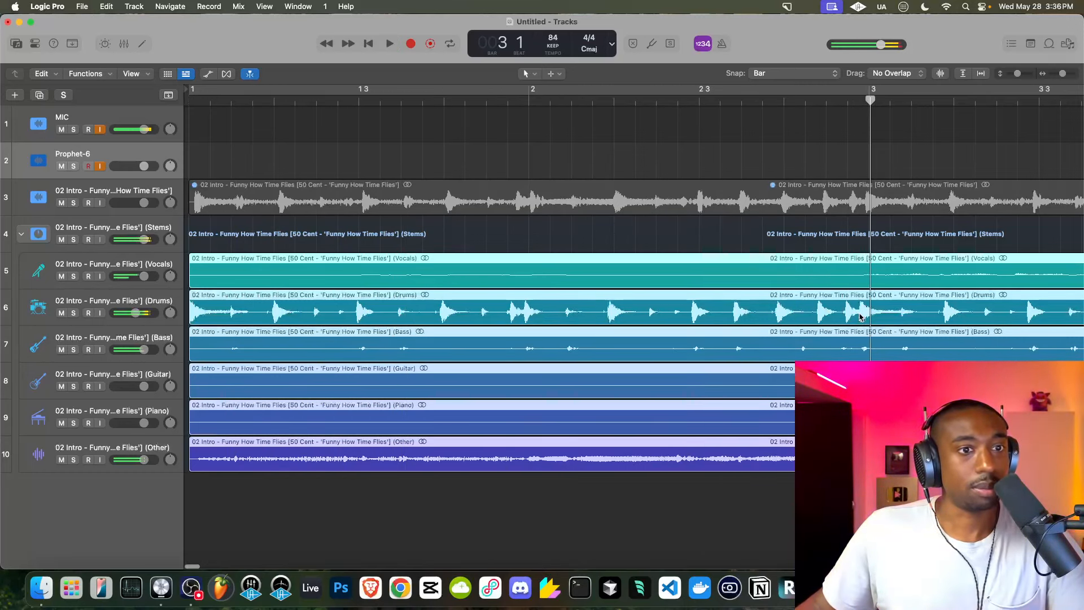
{"action": "right_click", "coordinate": [848, 313]}
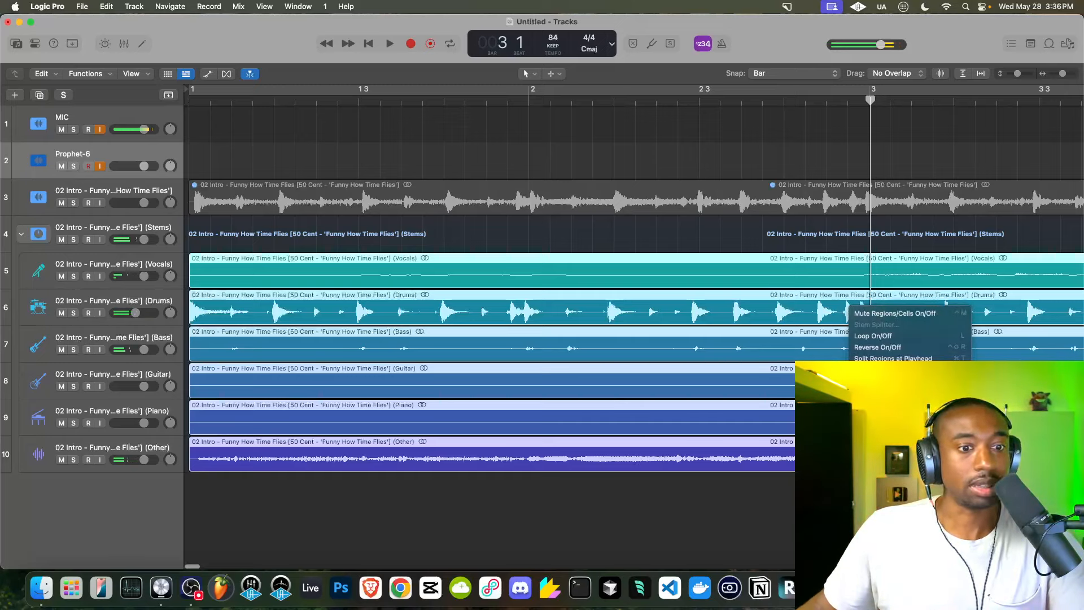
{"action": "mouse_move", "coordinate": [881, 461]}
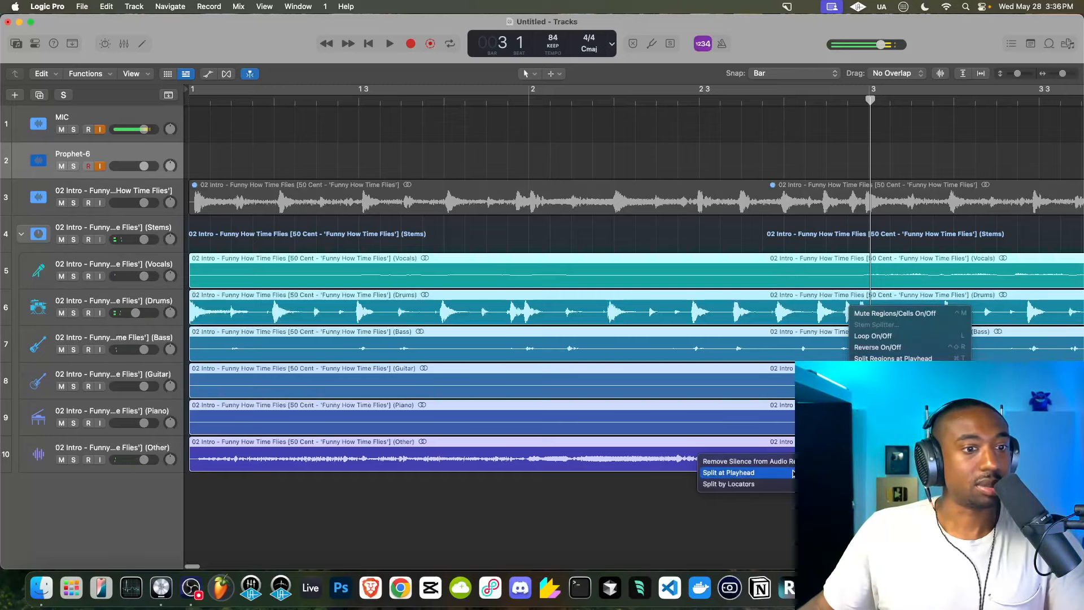
{"action": "left_click", "coordinate": [741, 522]}
{"action": "scroll", "coordinate": [861, 315], "scroll_direction": "up", "scroll_amount": 10}
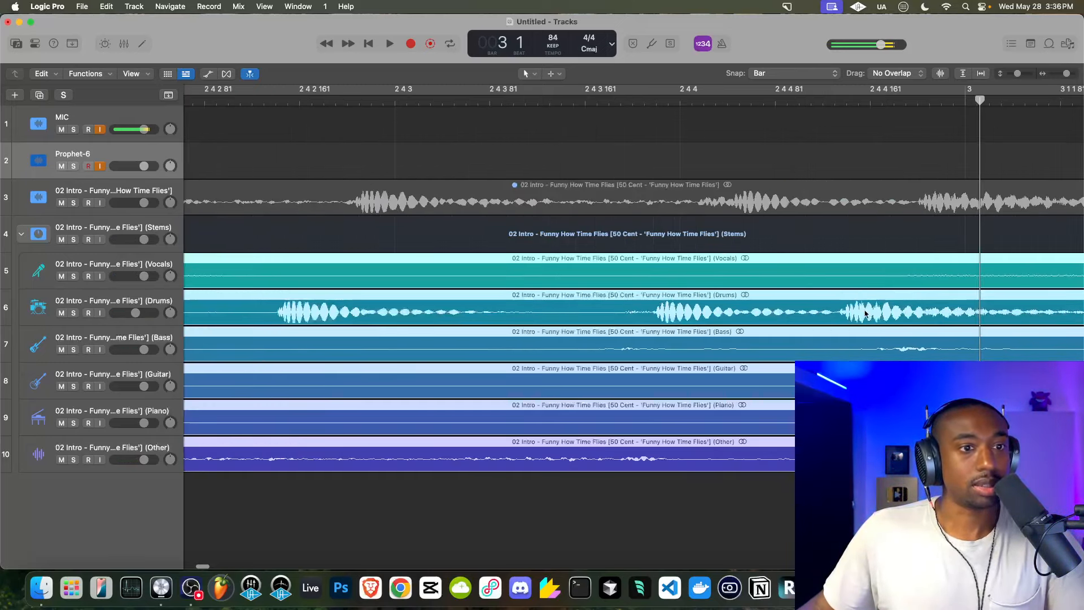
{"action": "scroll", "coordinate": [865, 314], "scroll_direction": "down", "scroll_amount": 5}
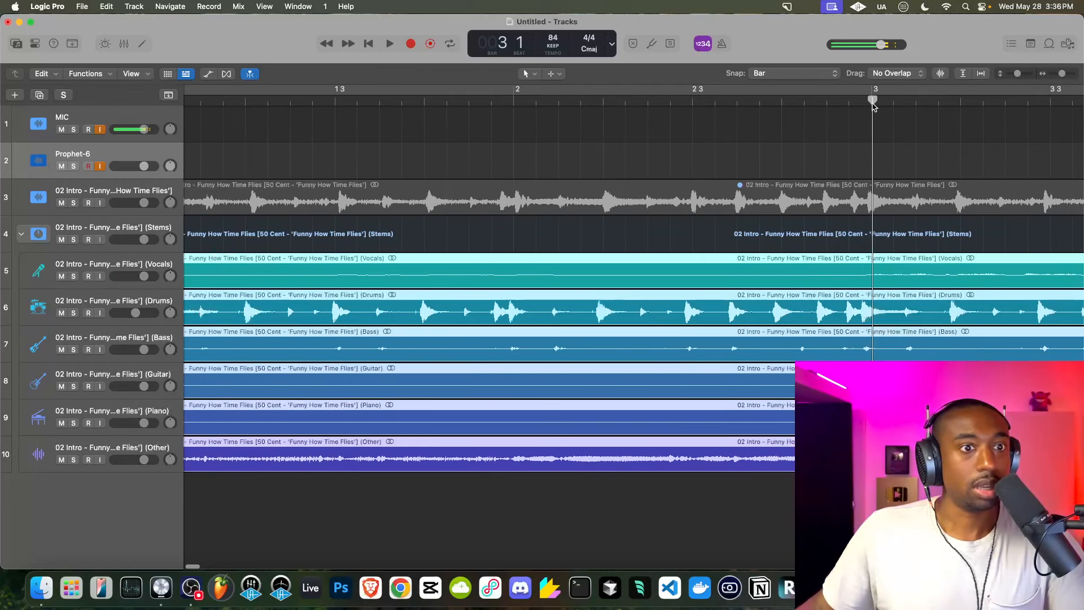
Set snapping to Smart and place the playhead just before the last drum hit ahead of bar 3.
{"action": "left_click", "coordinate": [775, 79]}
{"action": "left_click", "coordinate": [785, 63]}
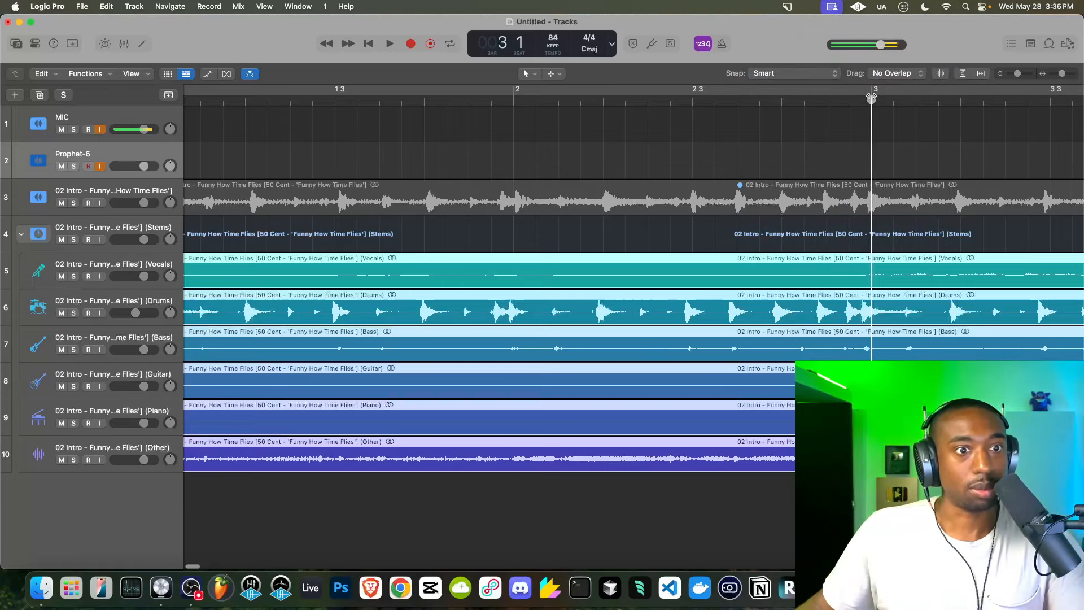
{"action": "left_click_drag", "start_coordinate": [871, 98], "coordinate": [860, 100]}
{"action": "scroll", "coordinate": [874, 195], "scroll_direction": "up", "scroll_amount": 8}
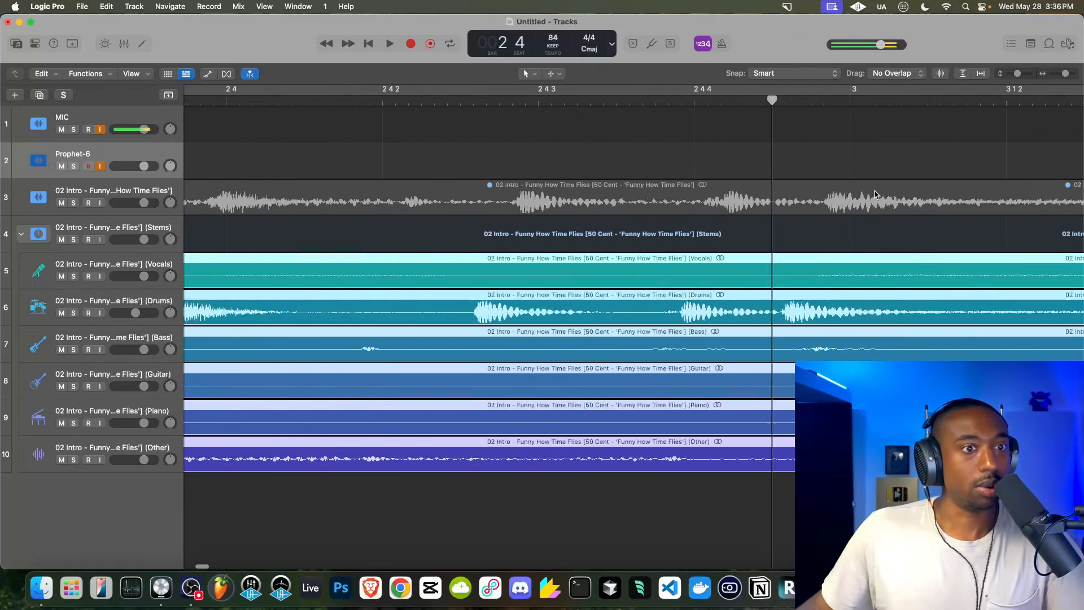
{"action": "left_click_drag", "start_coordinate": [684, 99], "coordinate": [701, 101]}
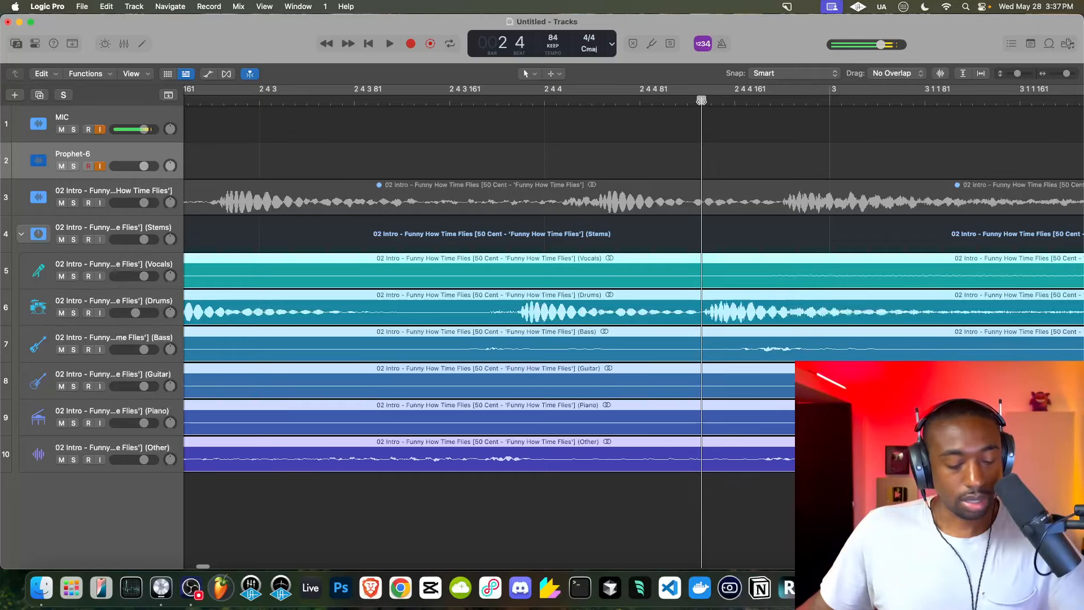
Split all six selected stem regions at the playhead.
{"action": "right_click", "coordinate": [671, 318]}
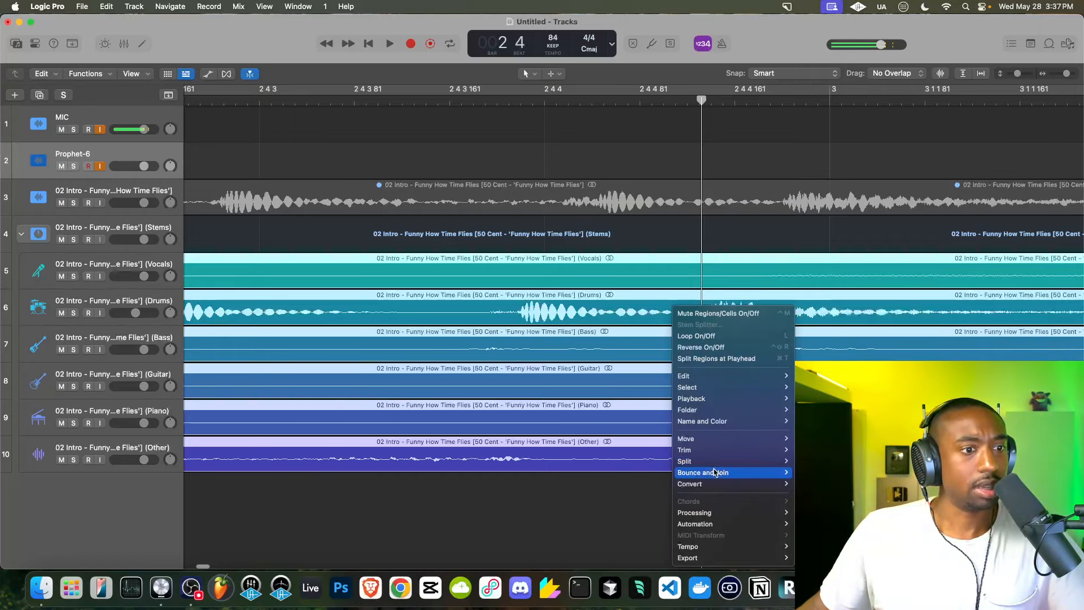
{"action": "left_click", "coordinate": [702, 100]}
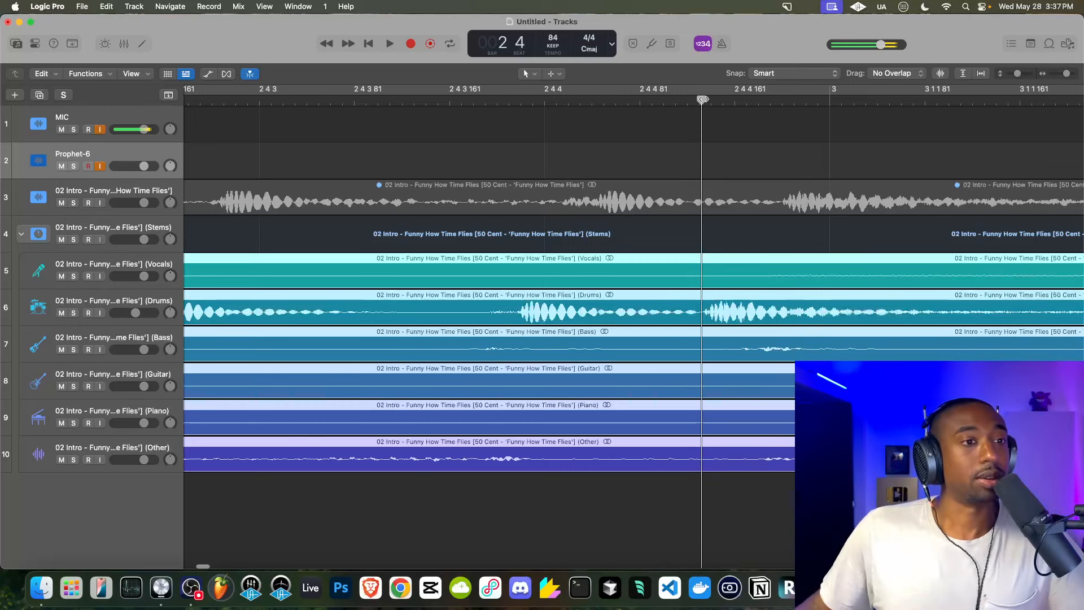
{"action": "key", "text": "super+t"}
{"action": "scroll", "coordinate": [653, 347], "scroll_direction": "down", "scroll_amount": 10}
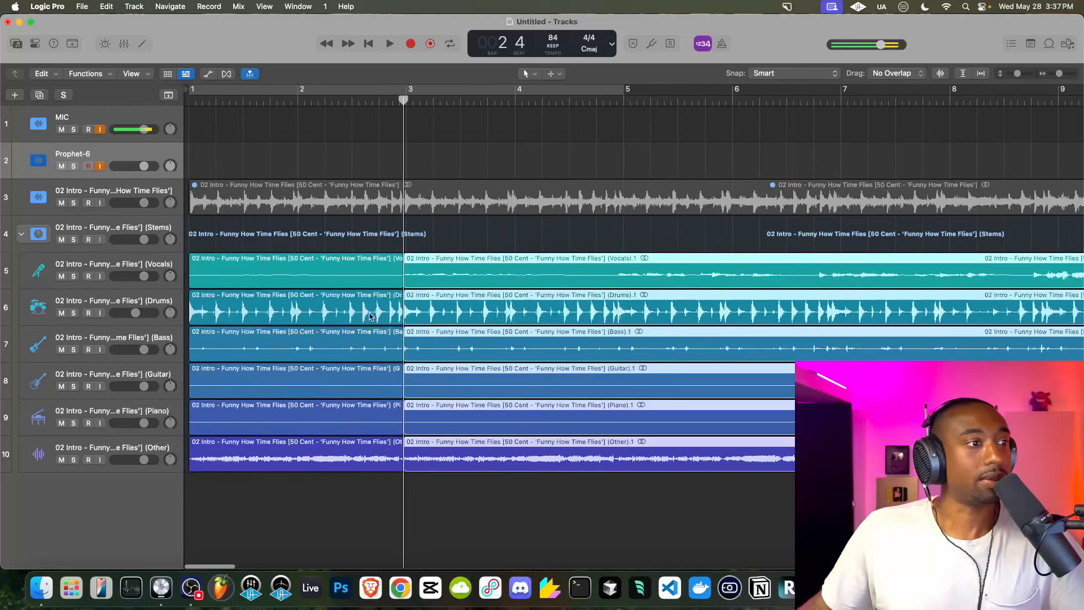
{"action": "scroll", "coordinate": [471, 322], "scroll_direction": "down", "scroll_amount": 8}
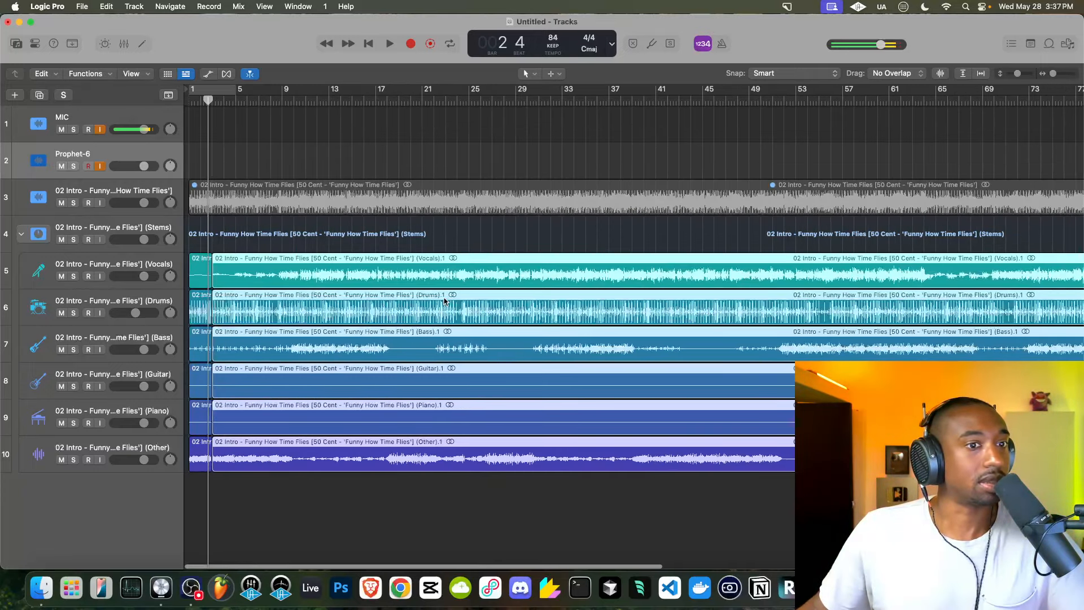
Return the playhead to bar 1 and turn on cycling over bars 1 to 3.
{"action": "scroll", "coordinate": [451, 299], "scroll_direction": "up", "scroll_amount": 8}
{"action": "scroll", "coordinate": [462, 298], "scroll_direction": "left", "scroll_amount": 3}
{"action": "key", "text": "Return"}
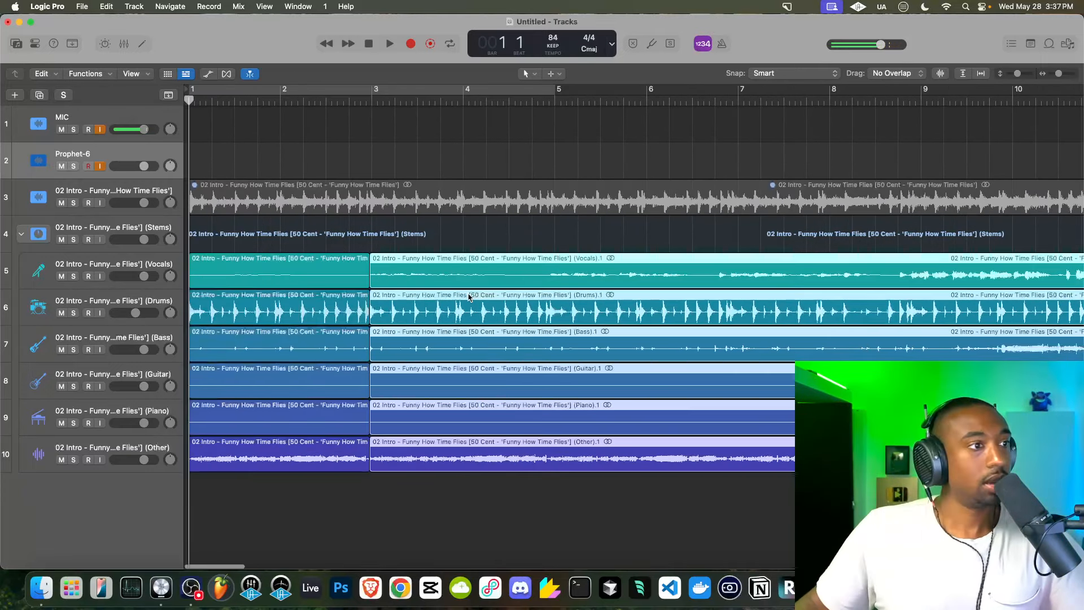
{"action": "left_click", "coordinate": [399, 89]}
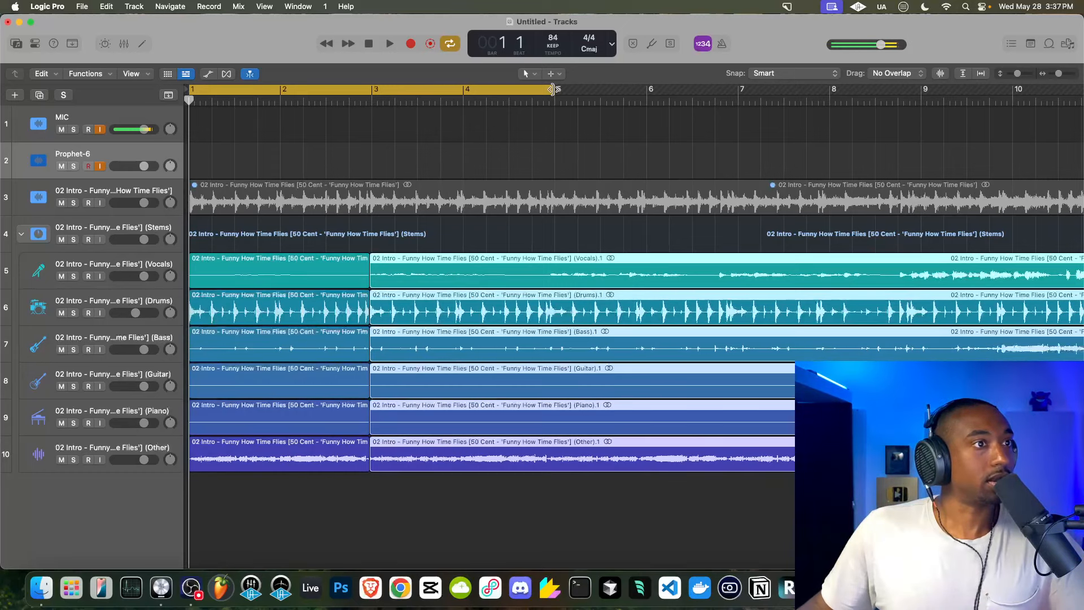
{"action": "left_click_drag", "start_coordinate": [553, 89], "coordinate": [372, 89]}
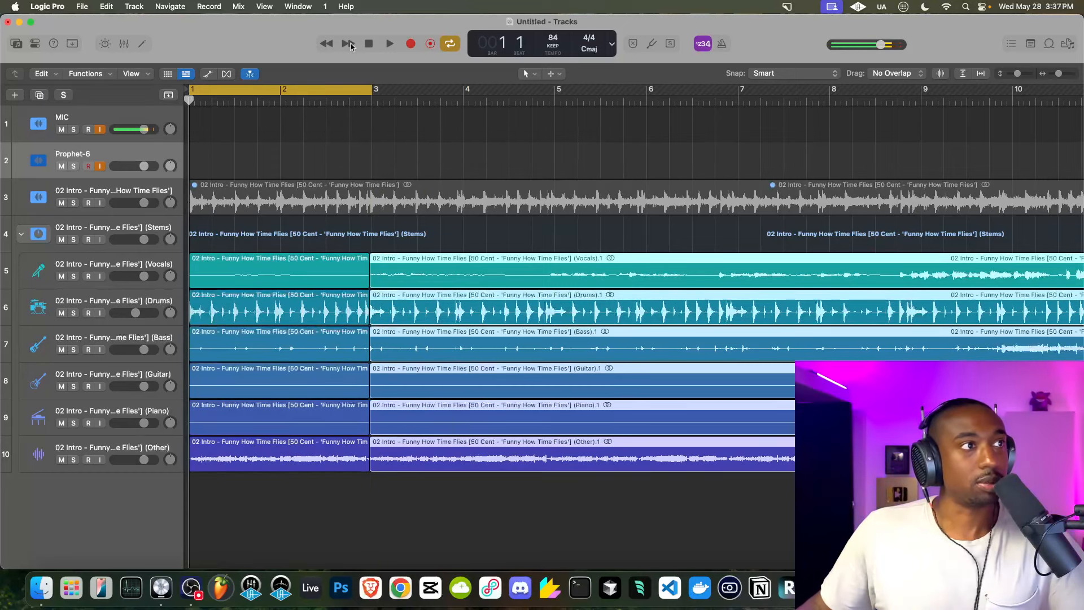
Play the two-bar cycle and inspect the gap between the split point and bar 3.
{"action": "key", "text": "space"}
{"action": "scroll", "coordinate": [288, 250], "scroll_direction": "up", "scroll_amount": 5}
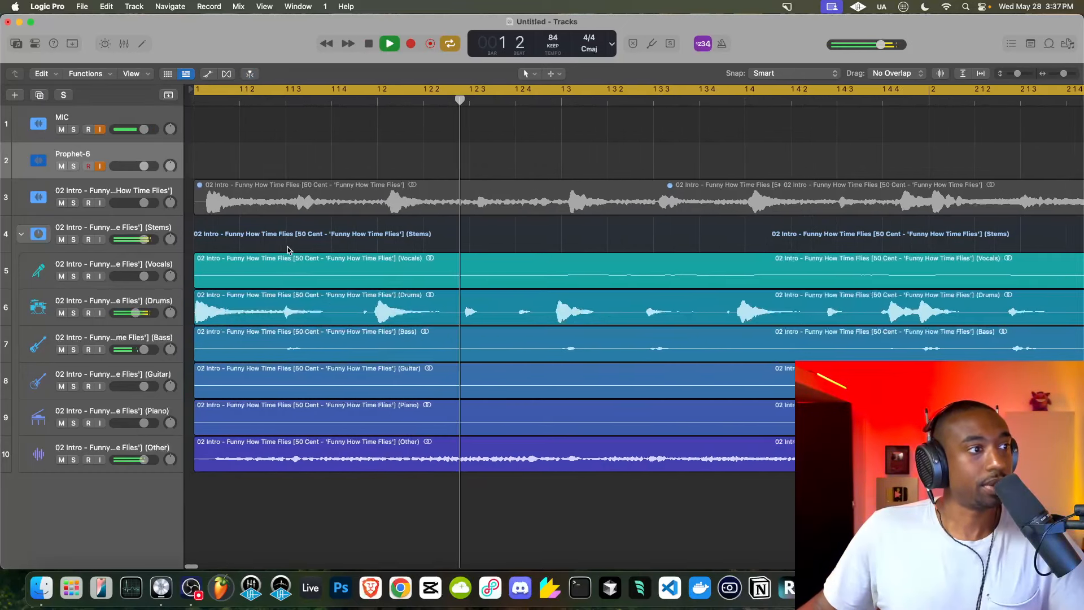
{"action": "scroll", "coordinate": [287, 250], "scroll_direction": "down", "scroll_amount": 3}
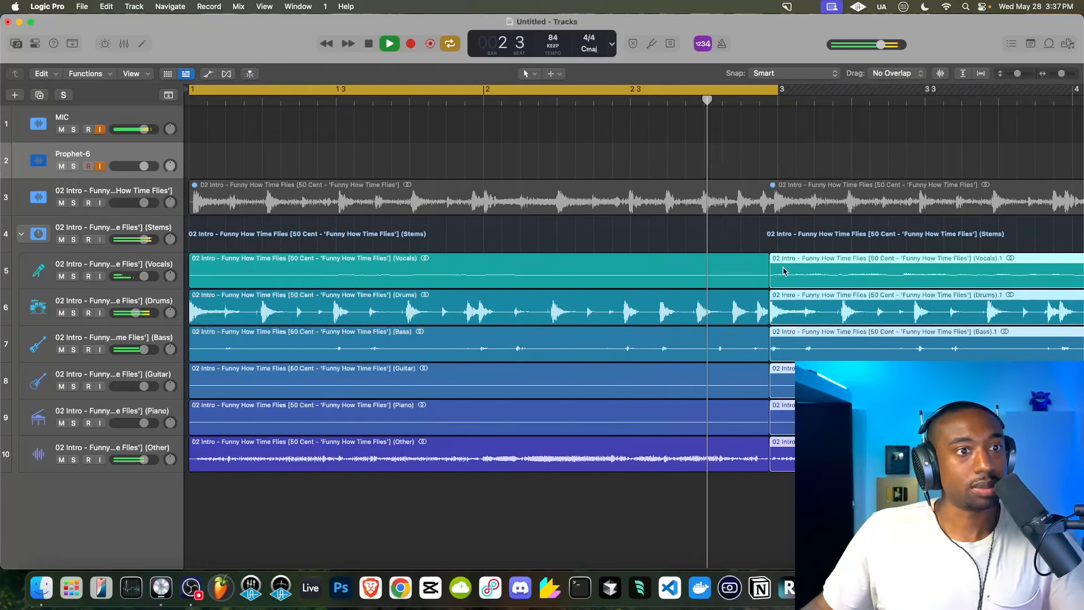
{"action": "key", "text": "space"}
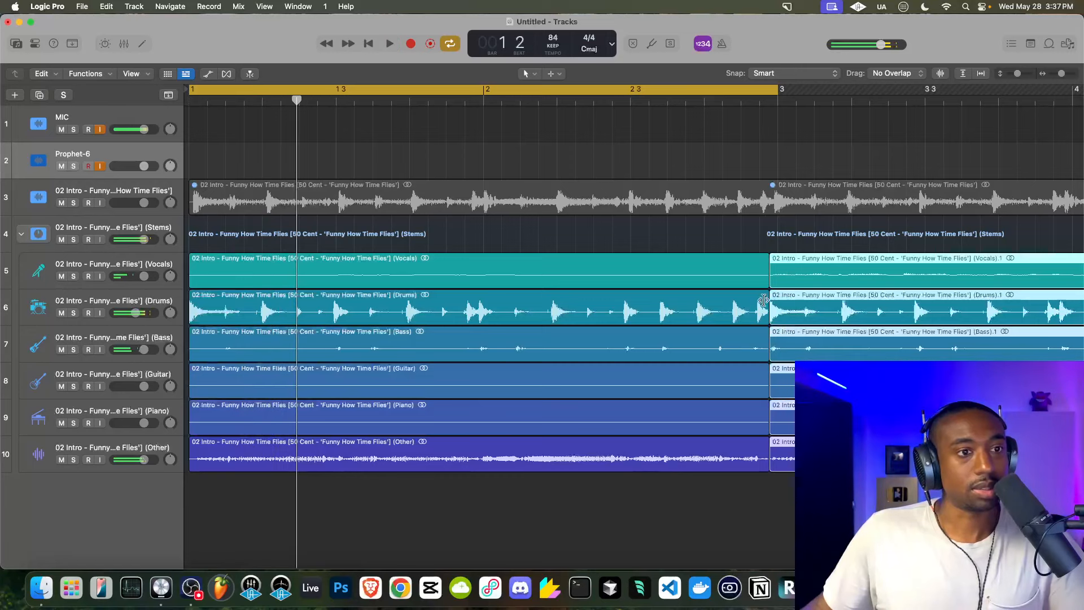
Move the second-part stem regions away to about 3 3 3 63 and time-stretch the six first-part regions to exactly 2 bars.
{"action": "left_click_drag", "start_coordinate": [785, 280], "coordinate": [985, 279]}
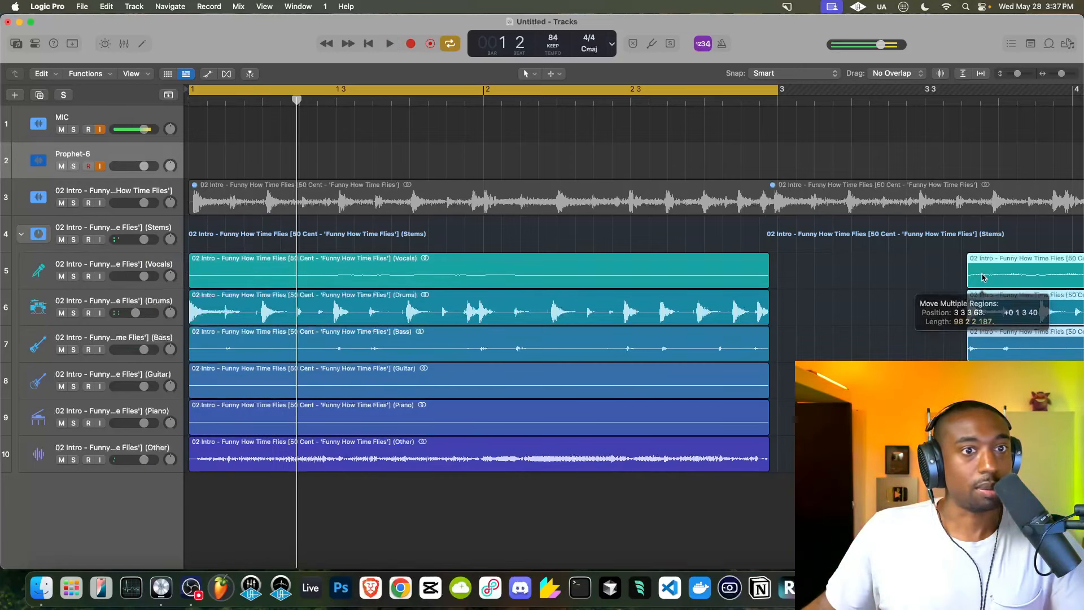
{"action": "left_click_drag", "start_coordinate": [783, 251], "coordinate": [700, 452]}
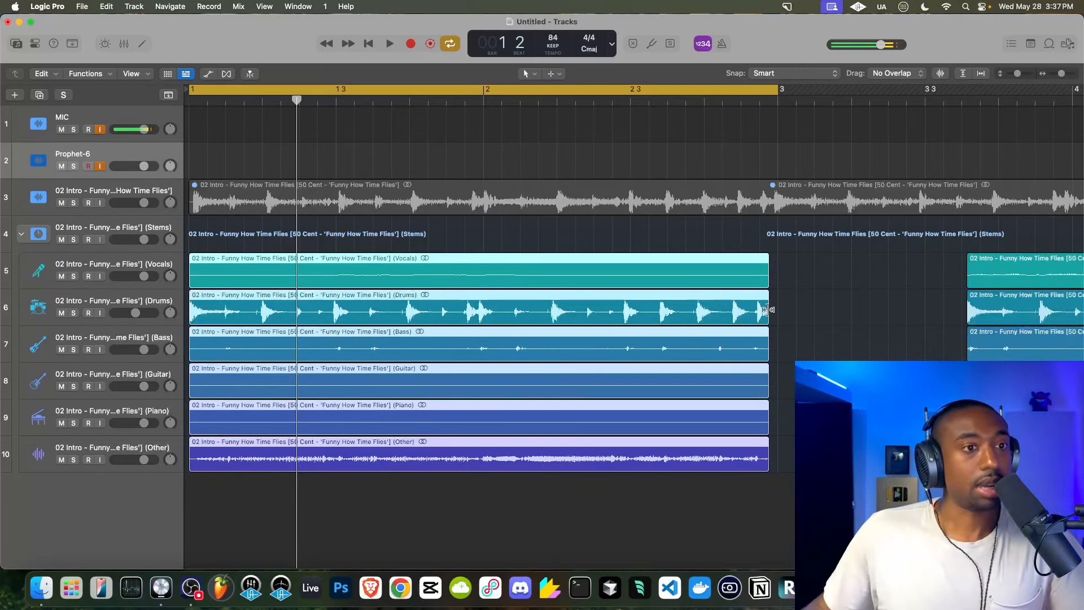
{"action": "left_click_drag", "start_coordinate": [765, 311], "coordinate": [775, 312]}
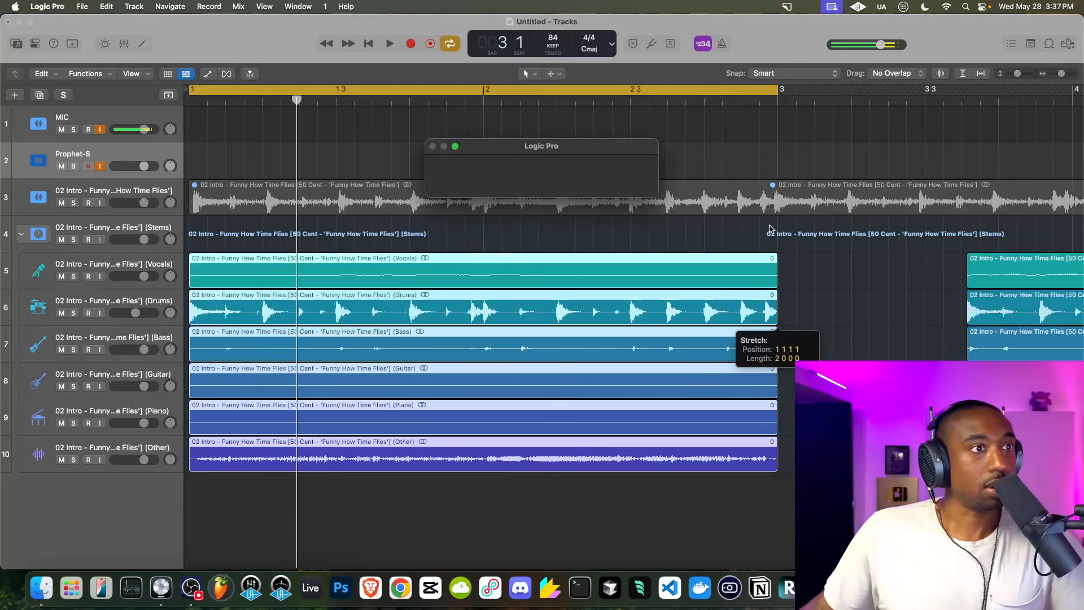
Play the stretched two-bar loop on its own and against the metronome click.
{"action": "key", "text": "space"}
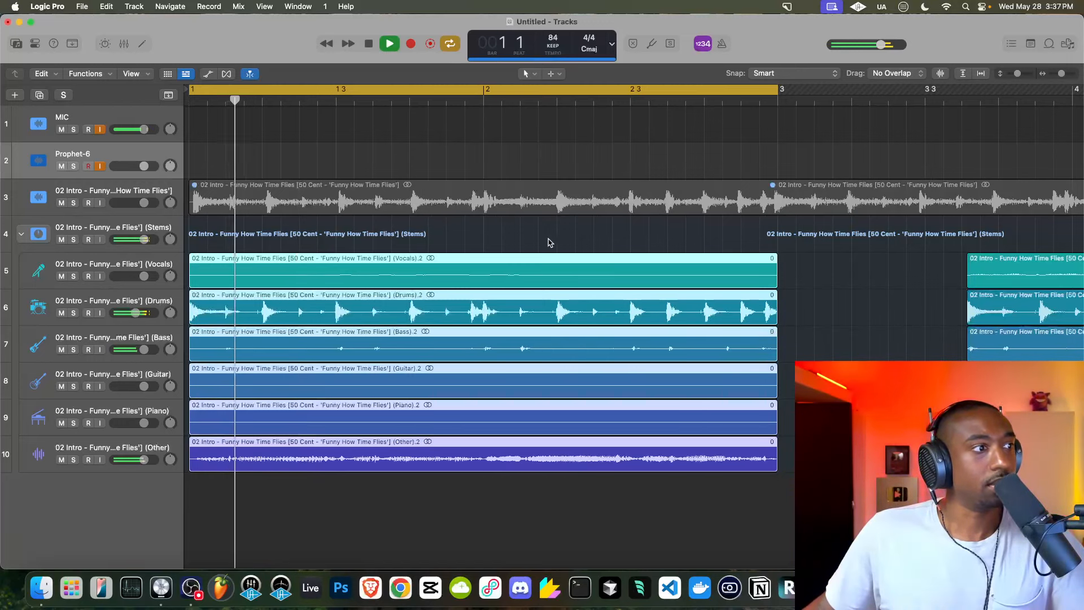
{"action": "key", "text": "space"}
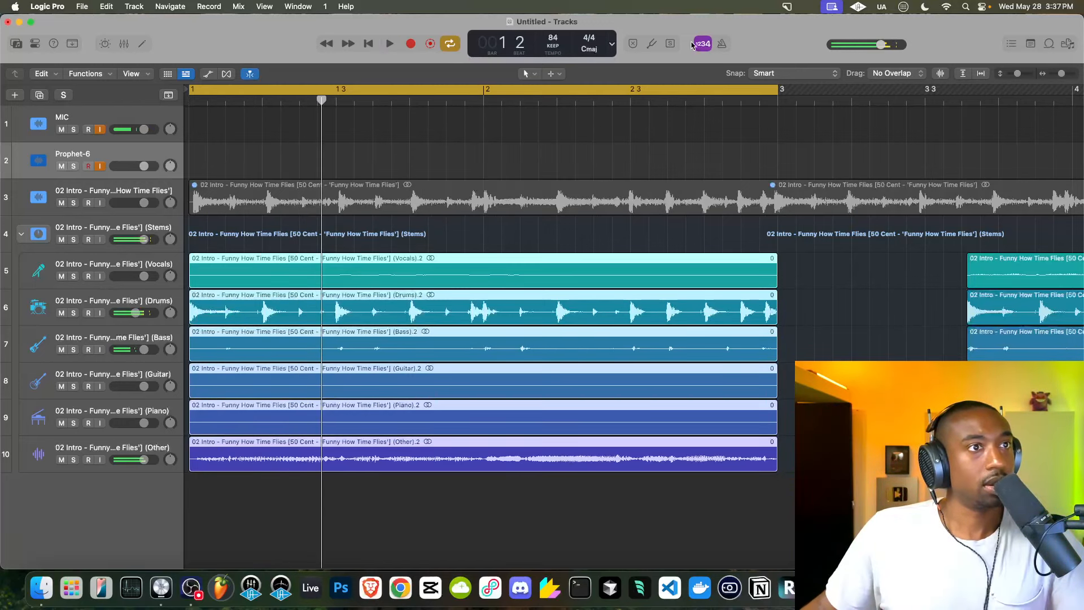
{"action": "left_click", "coordinate": [371, 45]}
{"action": "left_click", "coordinate": [722, 44]}
{"action": "key", "text": "space"}
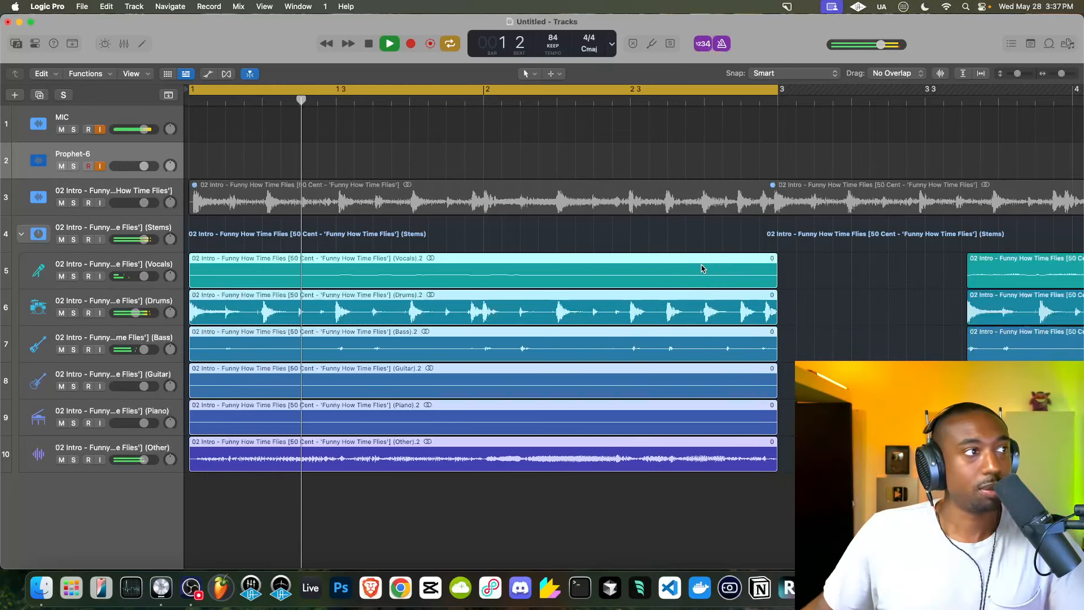
{"action": "key", "text": "space"}
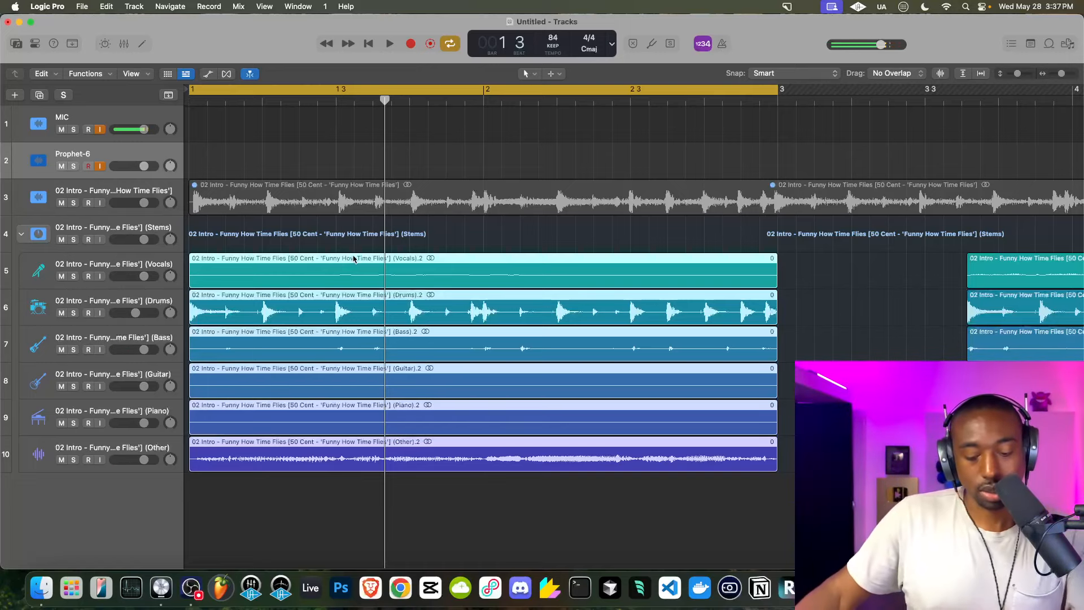
Mute the Other, Piano and Guitar stems while playing the loop.
{"action": "key", "text": "super+Left"}
{"action": "key", "text": "super+Left"}
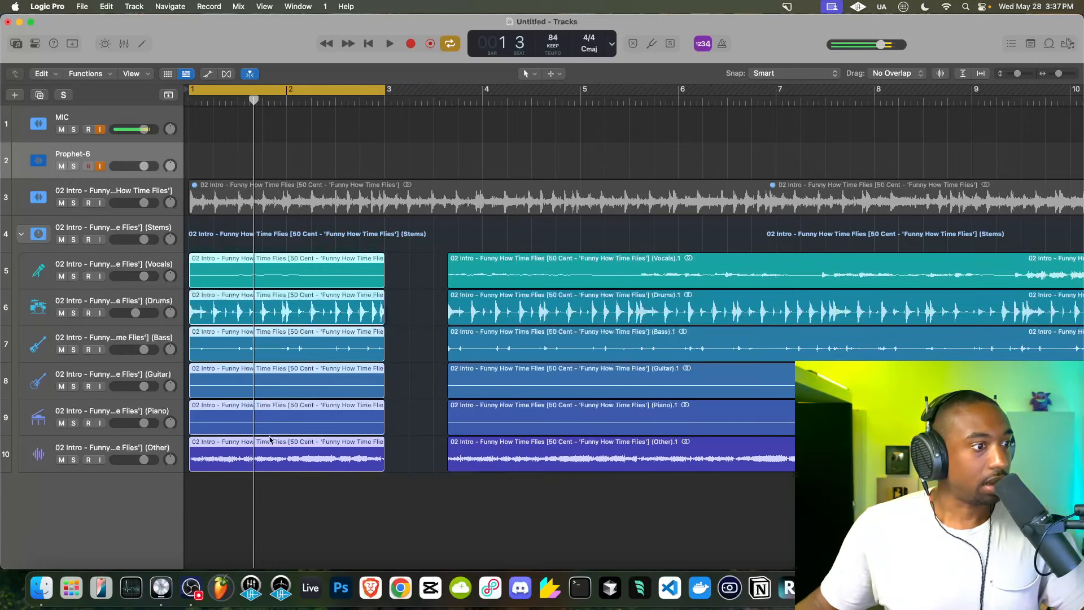
{"action": "left_click", "coordinate": [63, 459]}
{"action": "key", "text": "space"}
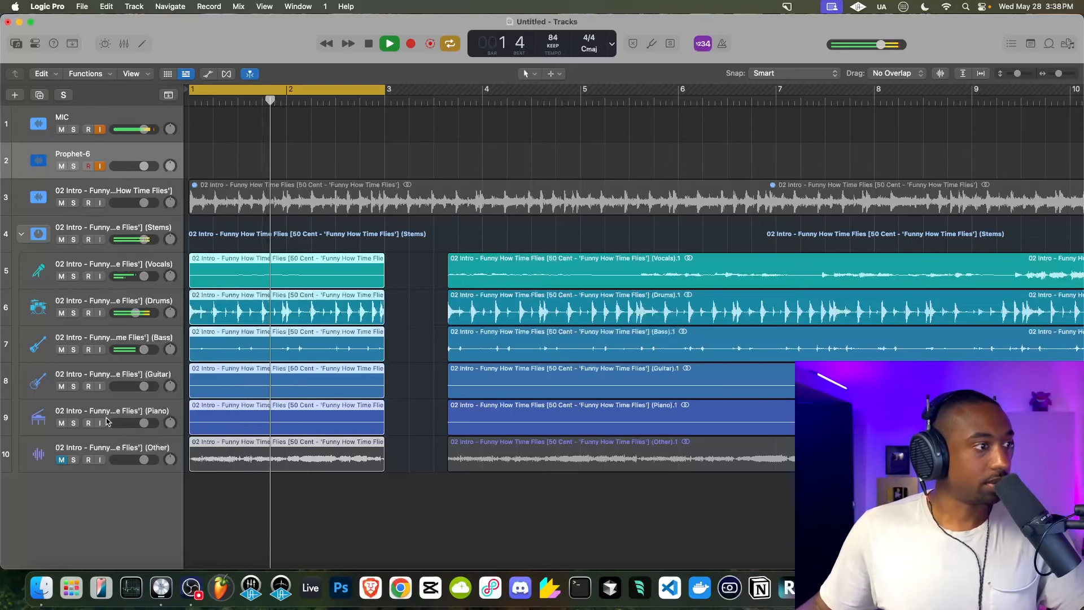
{"action": "left_click", "coordinate": [62, 422]}
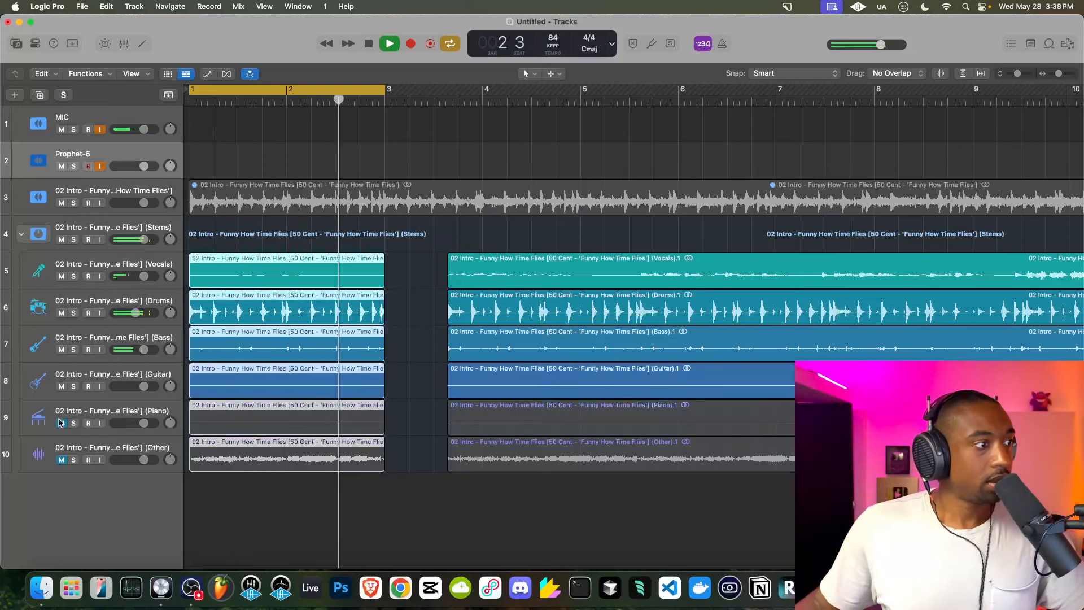
{"action": "left_click", "coordinate": [62, 422]}
{"action": "left_click", "coordinate": [61, 386]}
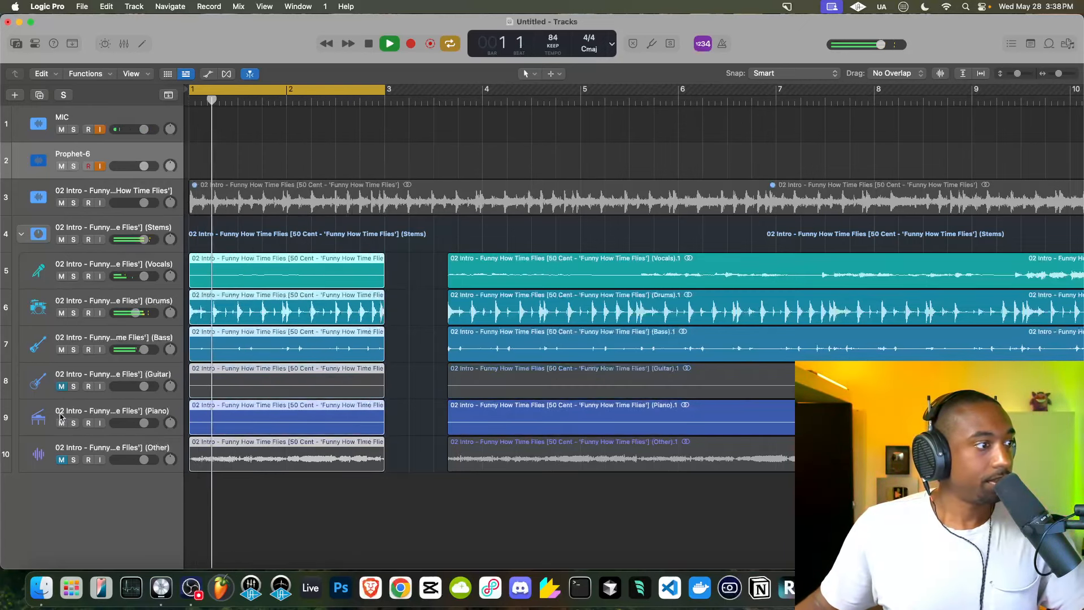
{"action": "left_click", "coordinate": [61, 423]}
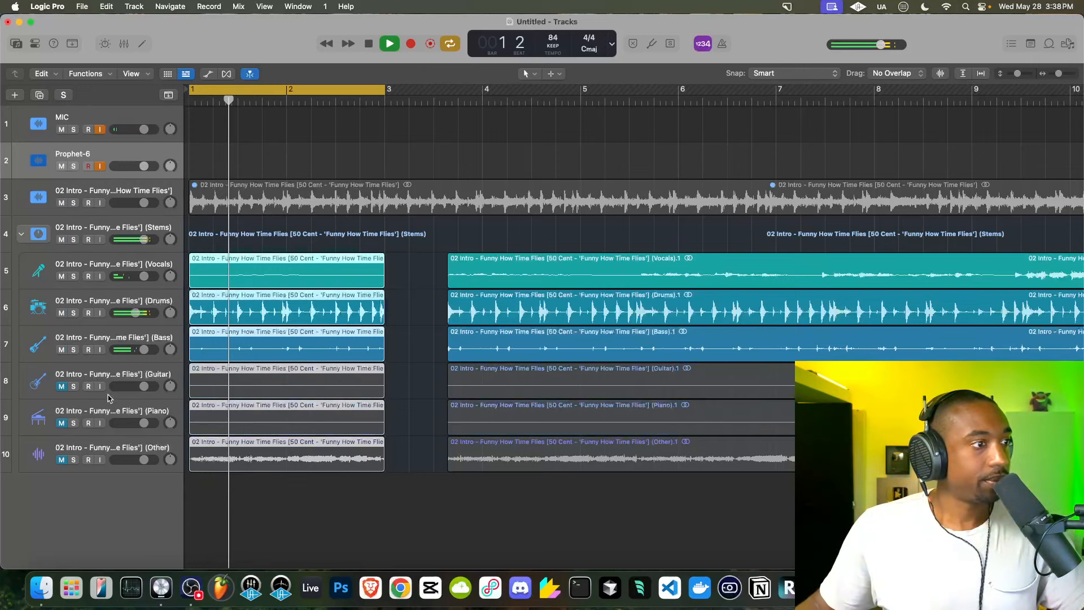
Compare the loop with the Bass stem muted and unmuted, toggle its solo, and replay the loop from bar 1.
{"action": "left_click", "coordinate": [66, 350]}
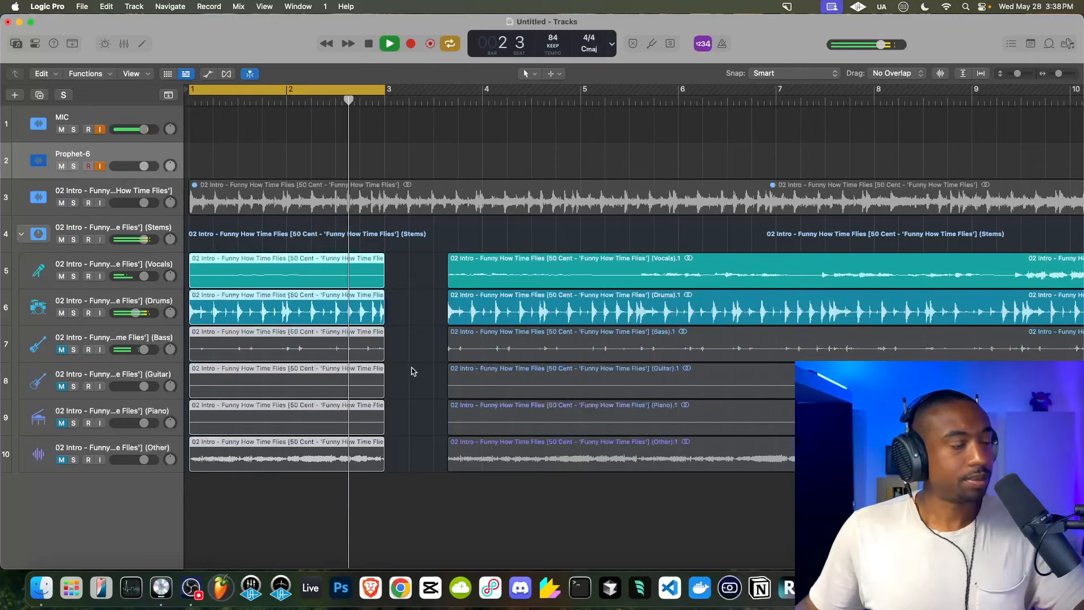
{"action": "left_click", "coordinate": [62, 349]}
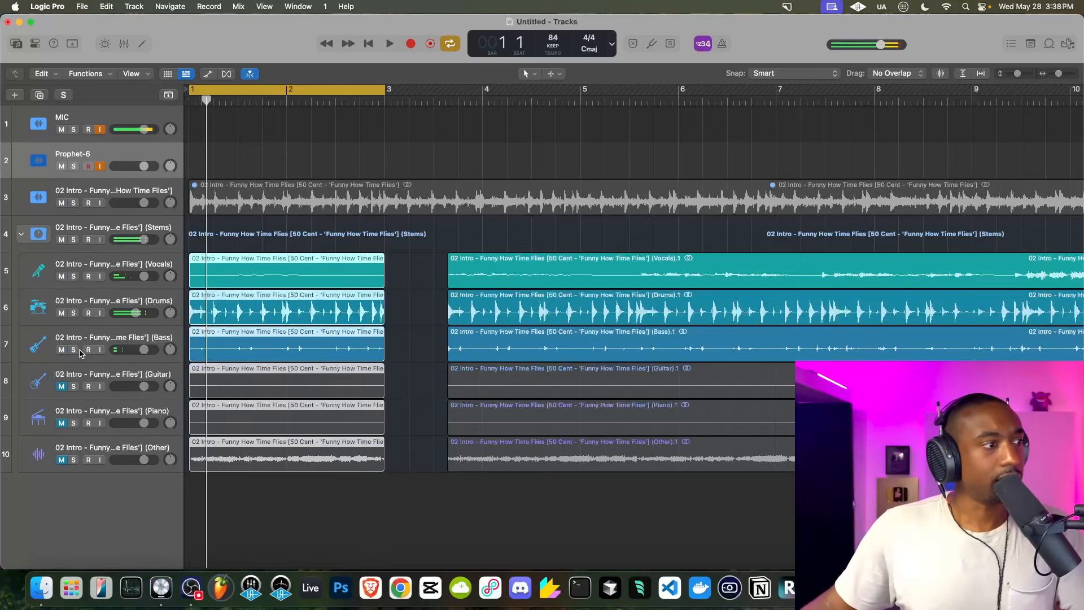
{"action": "left_click", "coordinate": [73, 350]}
{"action": "left_click", "coordinate": [72, 350]}
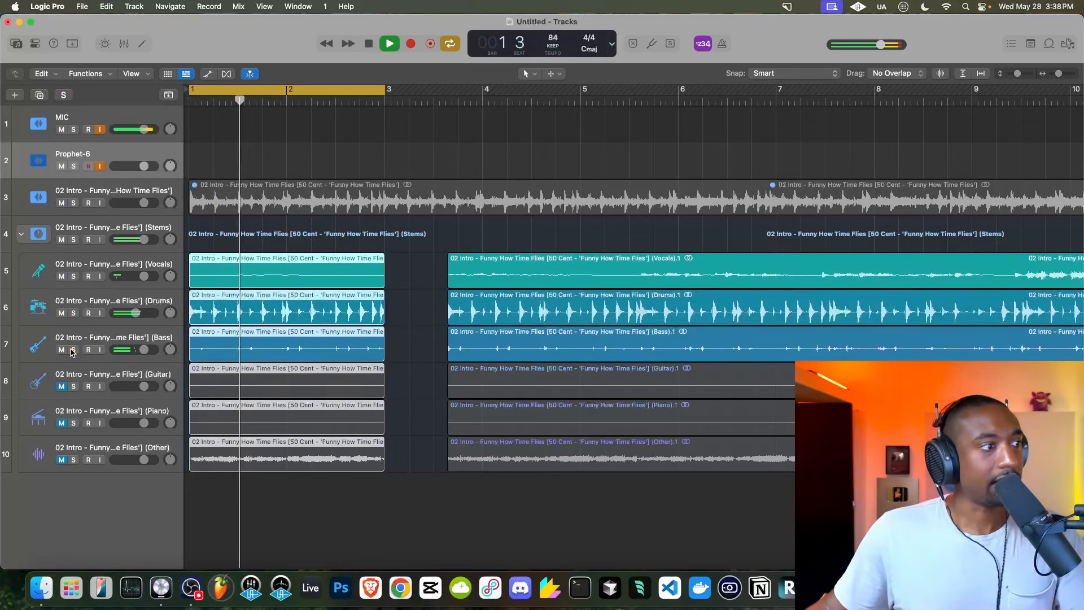
{"action": "key", "text": "Return"}
{"action": "key", "text": "space"}
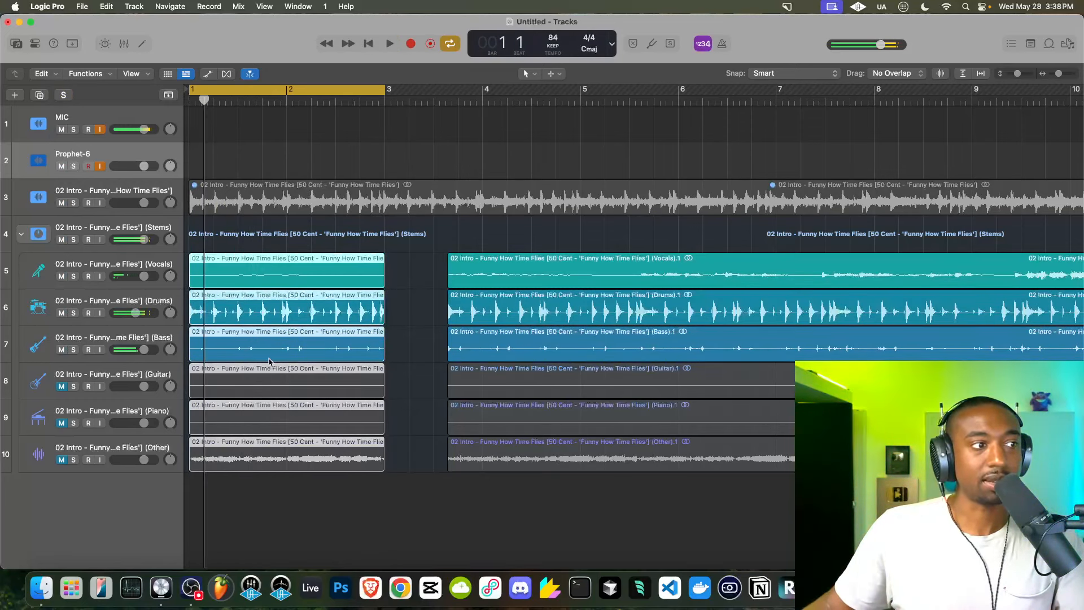
{"action": "key", "text": "space"}
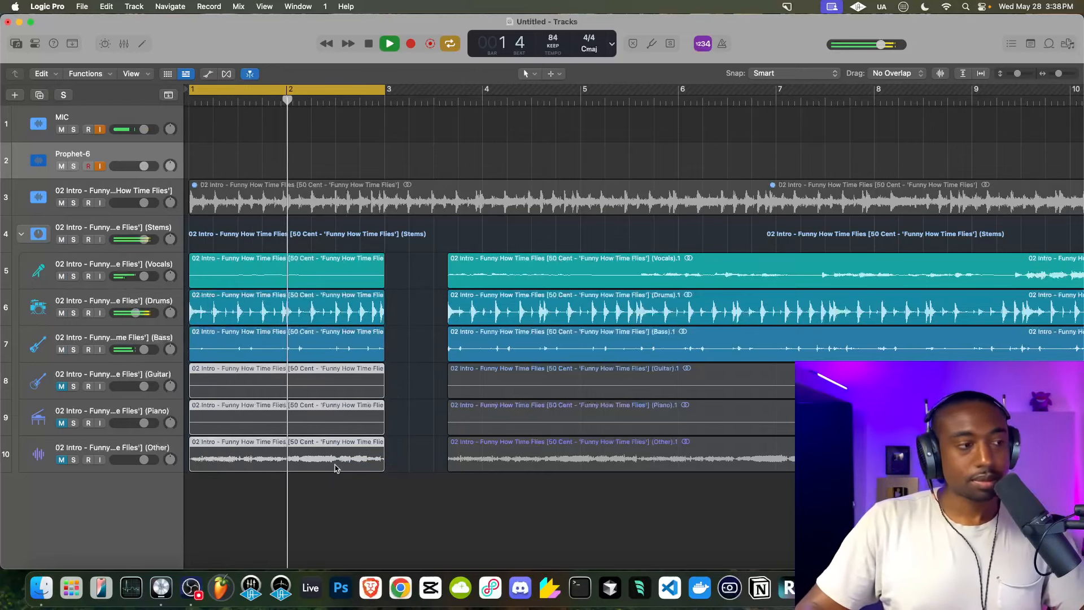
Delete the first- and second-part regions of the Guitar, Piano and Other stems and stop playback.
{"action": "key", "text": "Delete"}
{"action": "left_click_drag", "start_coordinate": [393, 395], "coordinate": [554, 468]}
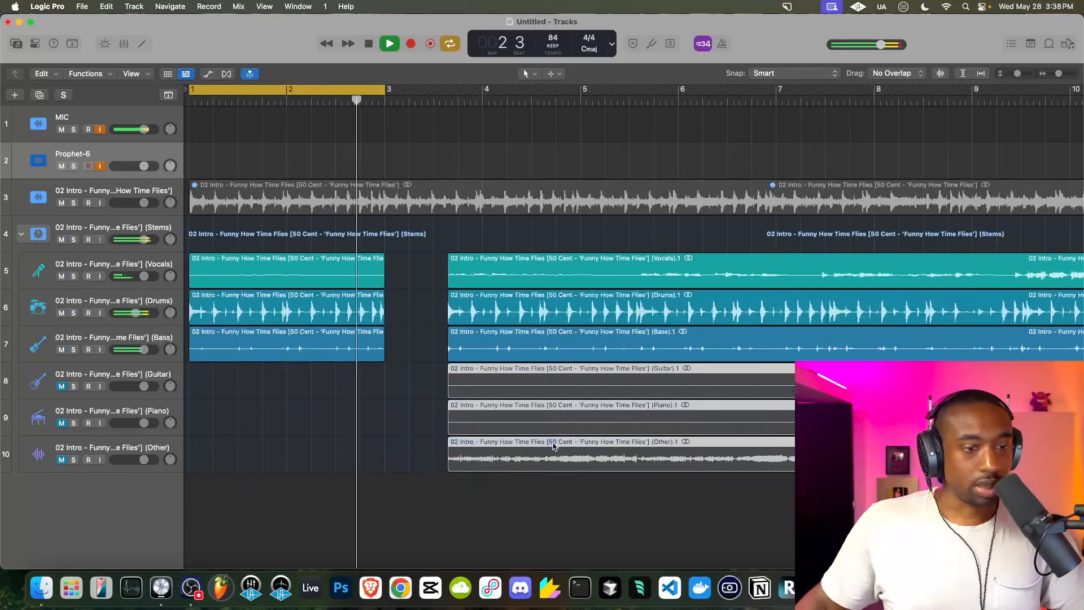
{"action": "key", "text": "Delete"}
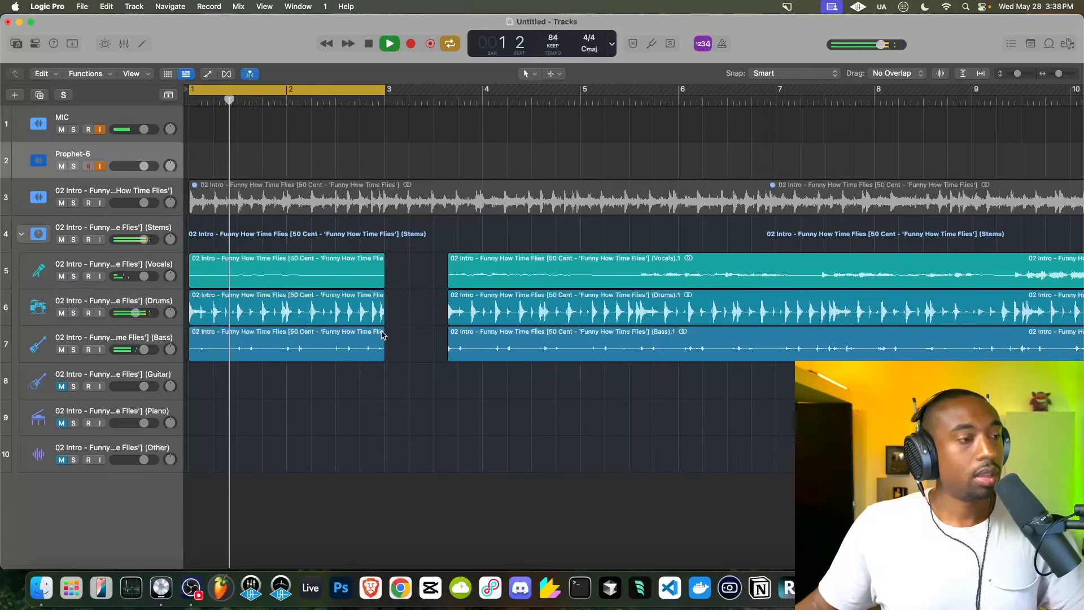
{"action": "key", "text": "space"}
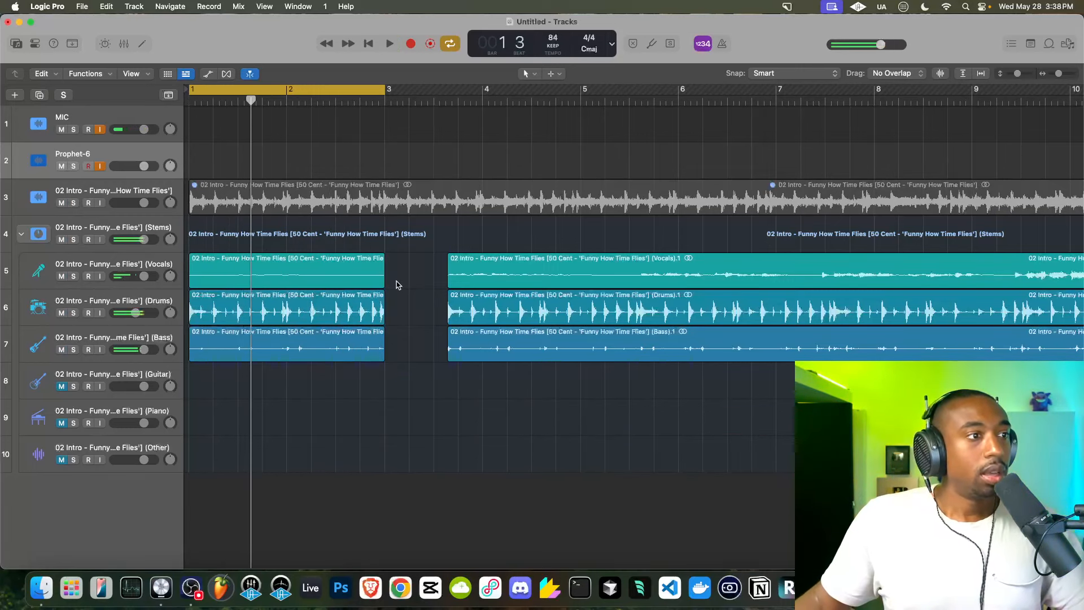
Add a new audio track and place it directly above the Vocals track inside the stems stack.
{"action": "left_click", "coordinate": [314, 92]}
{"action": "left_click", "coordinate": [305, 90]}
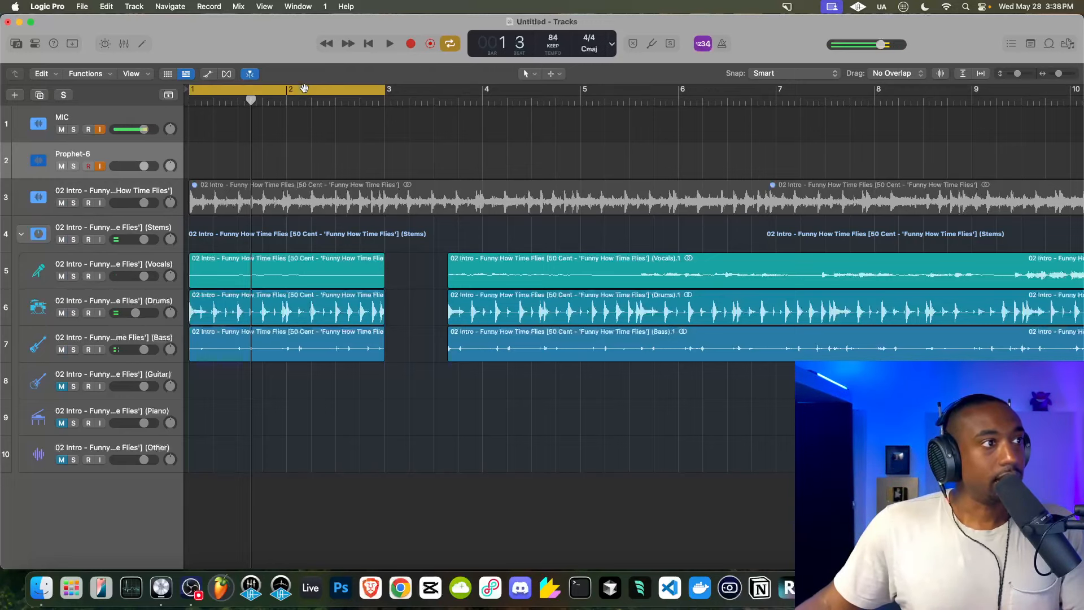
{"action": "key", "text": "super+Left"}
{"action": "key", "text": "super+Left"}
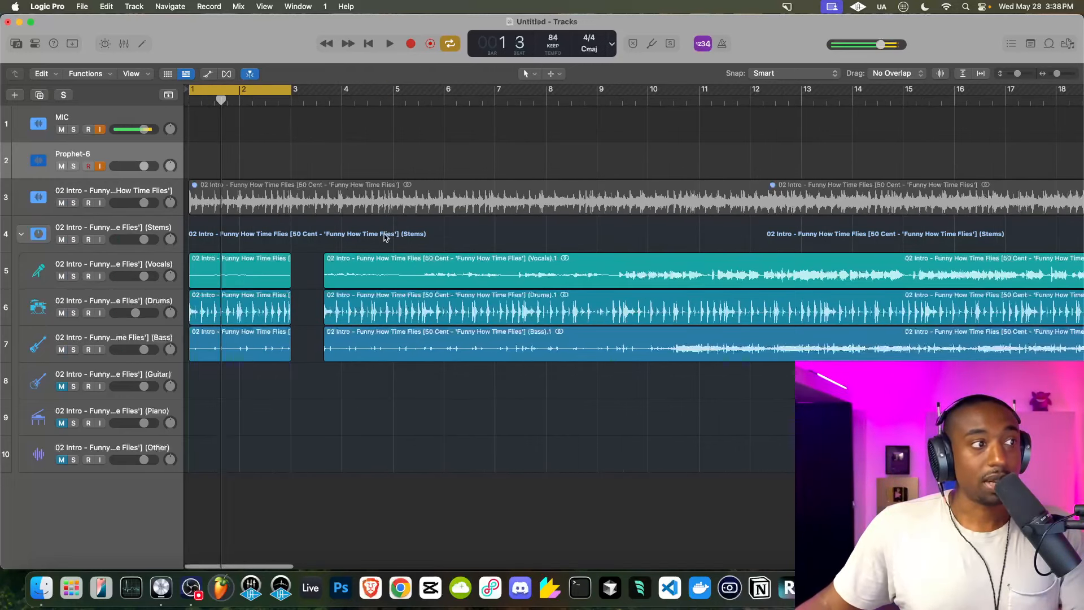
{"action": "right_click", "coordinate": [123, 259]}
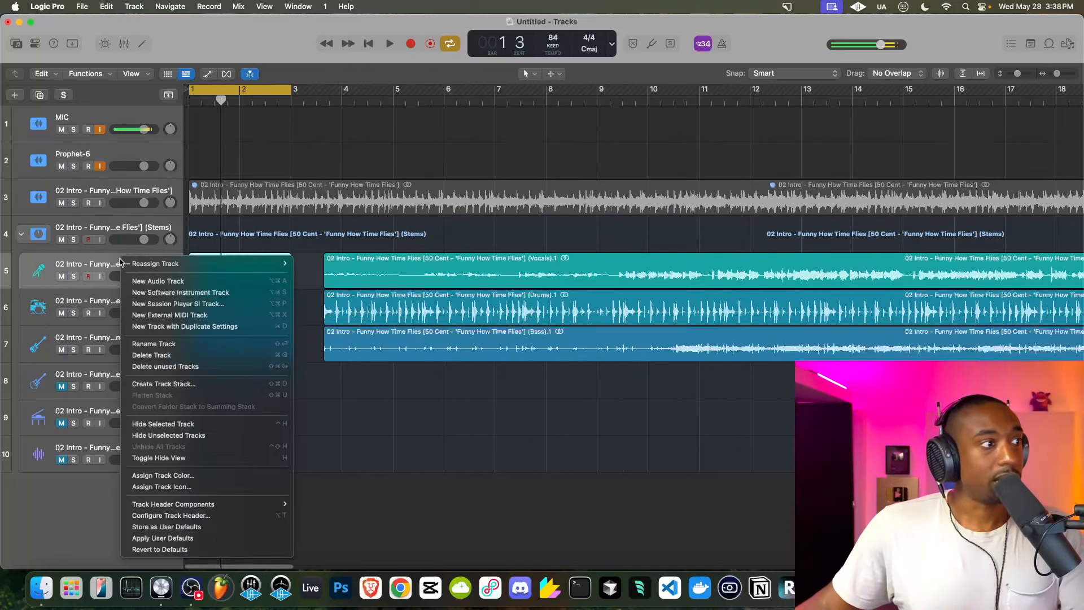
{"action": "left_click", "coordinate": [157, 281]}
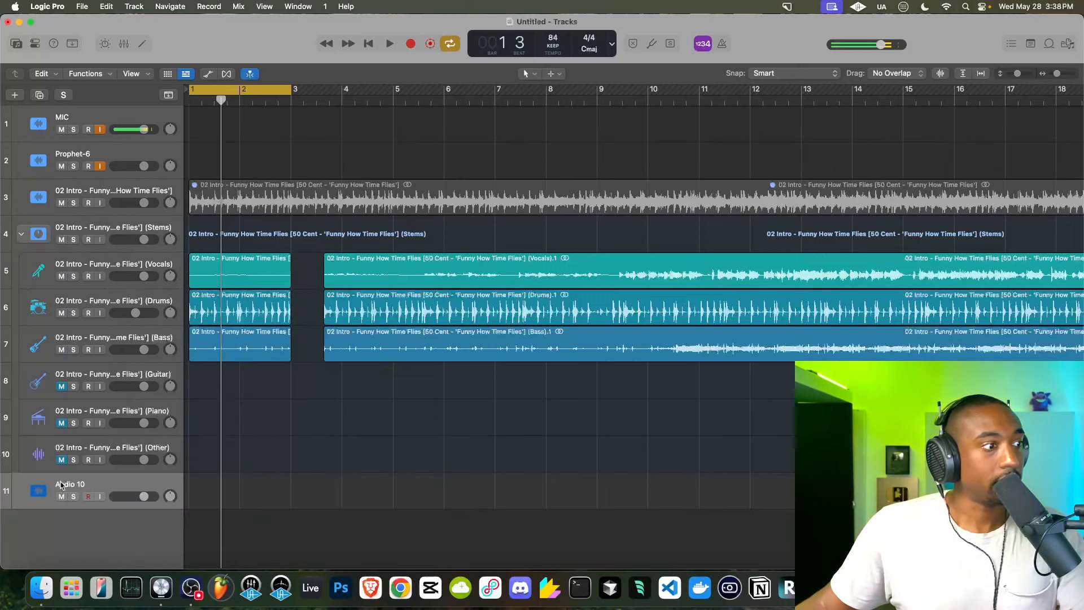
{"action": "left_click_drag", "start_coordinate": [61, 485], "coordinate": [48, 263]}
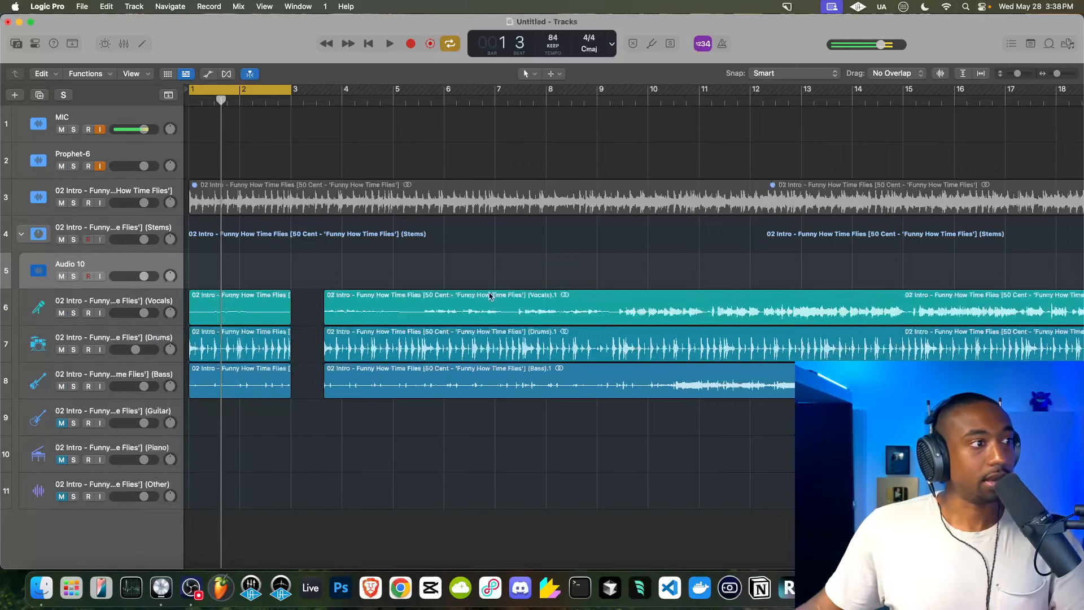
Move the second-part Vocals region onto Audio 10 at bar 3 and convert it to a new Sampler track with zones from transient markers.
{"action": "left_click", "coordinate": [442, 304]}
{"action": "left_click_drag", "start_coordinate": [404, 303], "coordinate": [367, 267]}
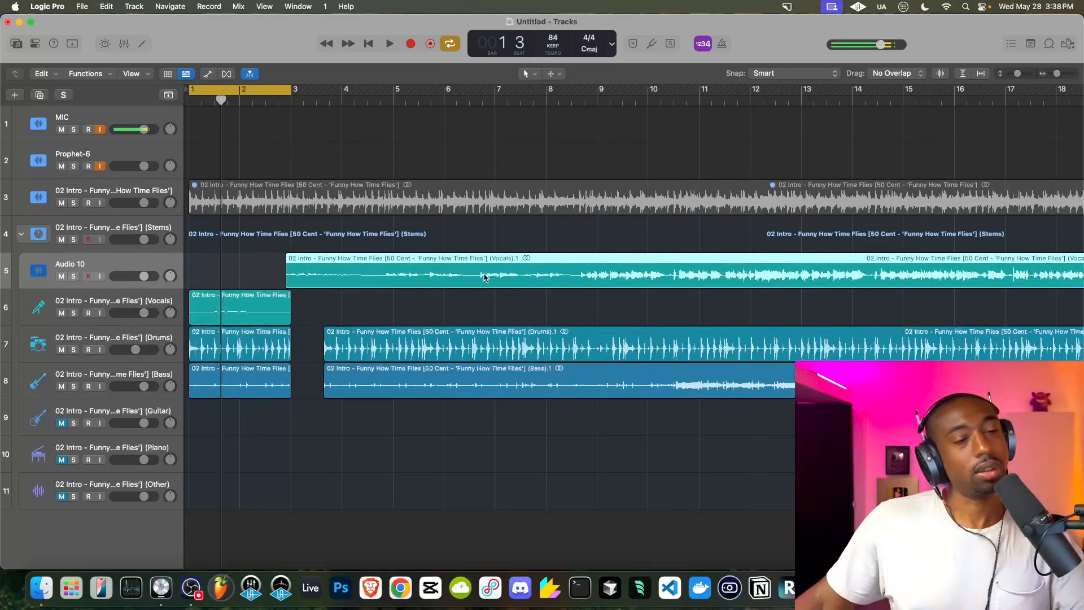
{"action": "left_click_drag", "start_coordinate": [484, 277], "coordinate": [490, 277]}
{"action": "key", "text": "ctrl+e"}
{"action": "left_click", "coordinate": [547, 222]}
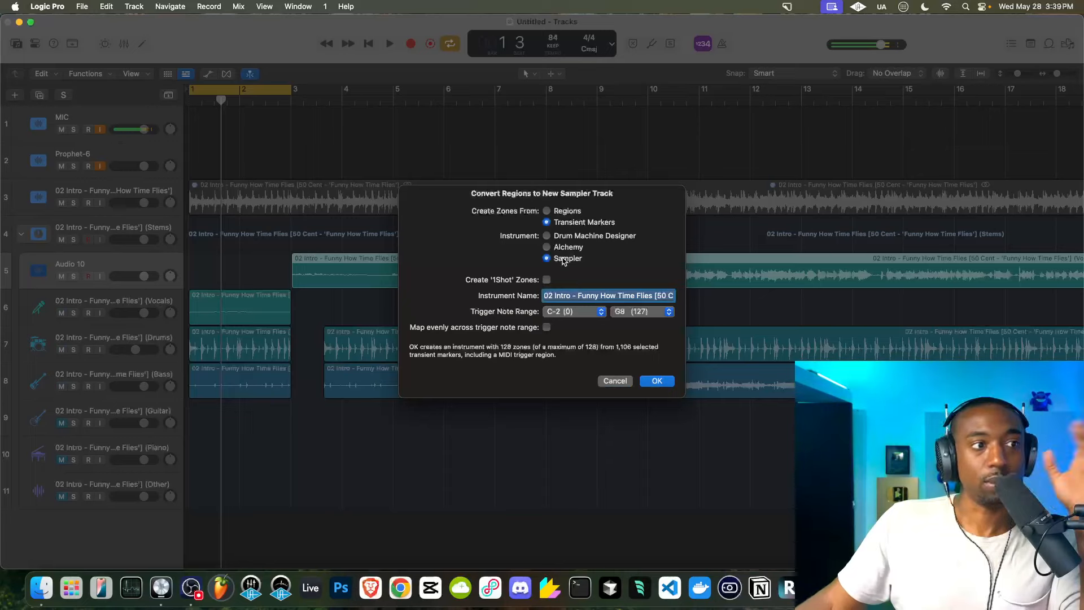
{"action": "left_click", "coordinate": [655, 382]}
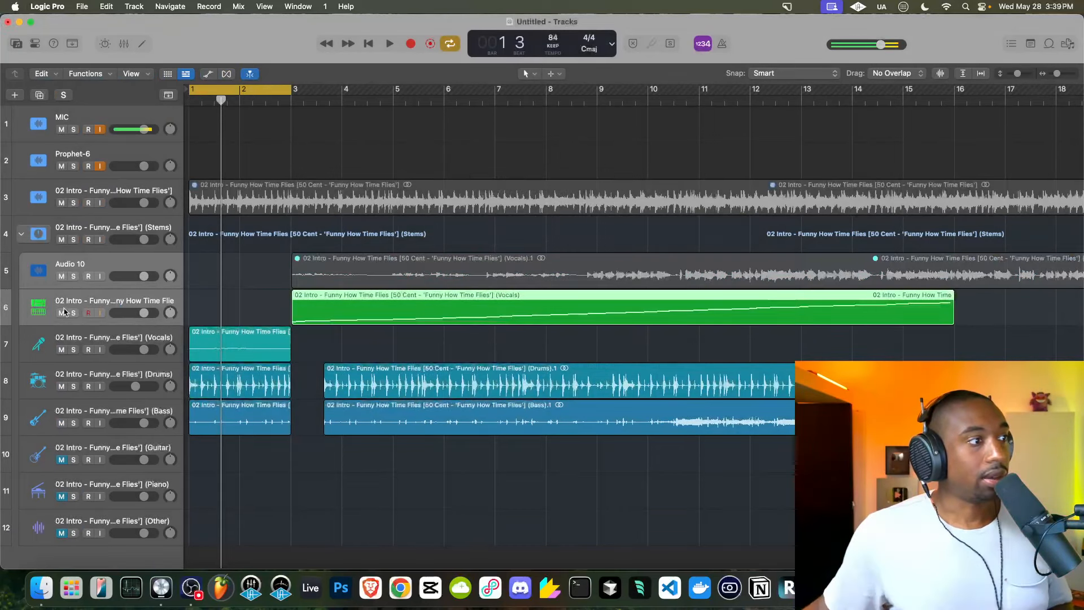
Inspect the new Vocals track's Sampler instrument, including its zone waveform, and close the plug-in.
{"action": "left_click", "coordinate": [19, 44]}
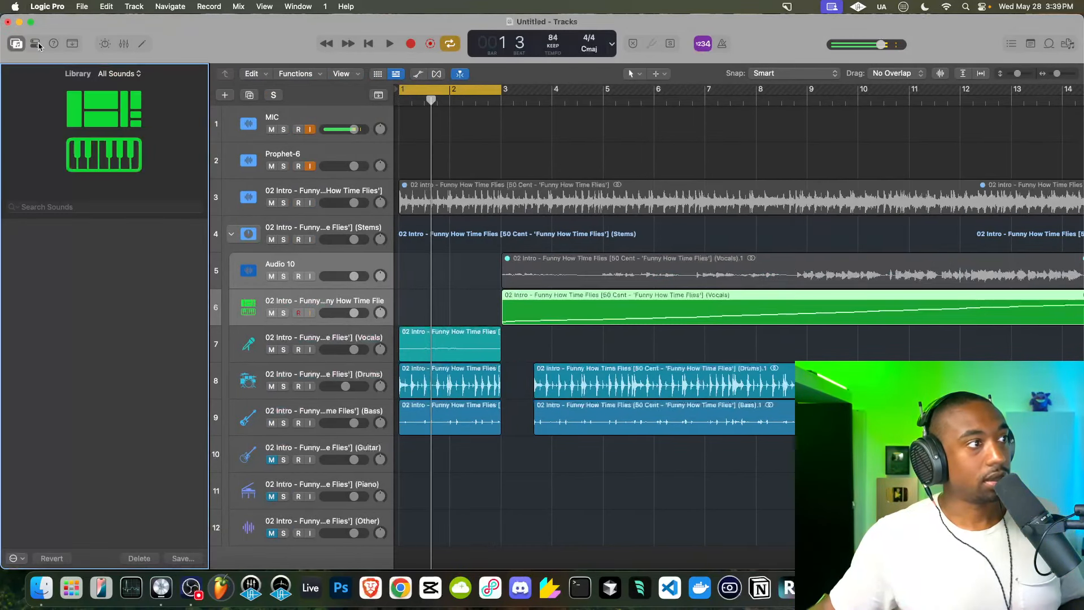
{"action": "left_click", "coordinate": [38, 44]}
{"action": "left_click", "coordinate": [19, 43]}
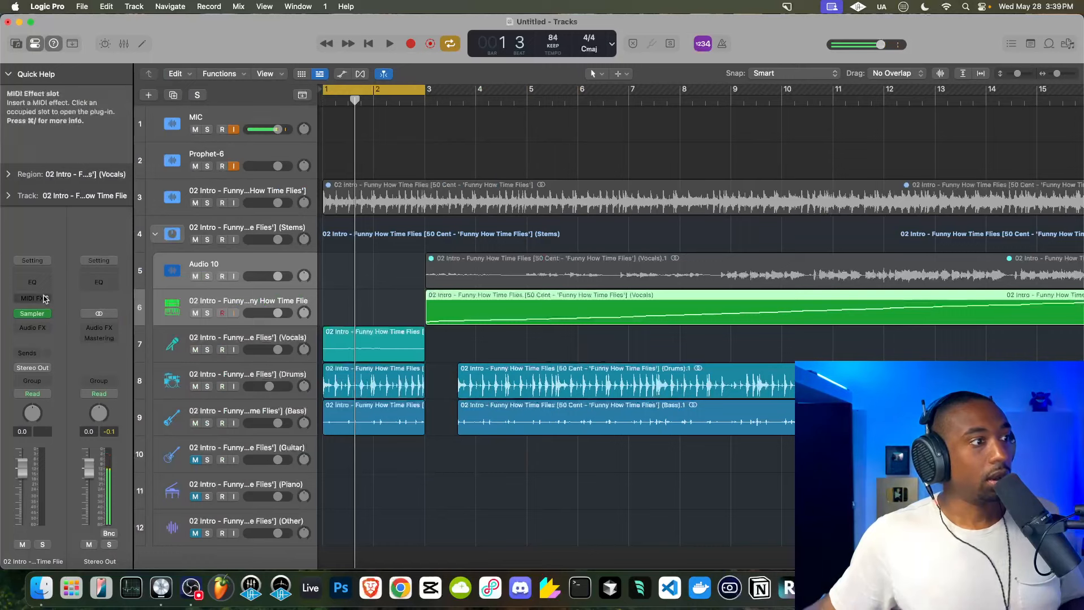
{"action": "left_click", "coordinate": [33, 314]}
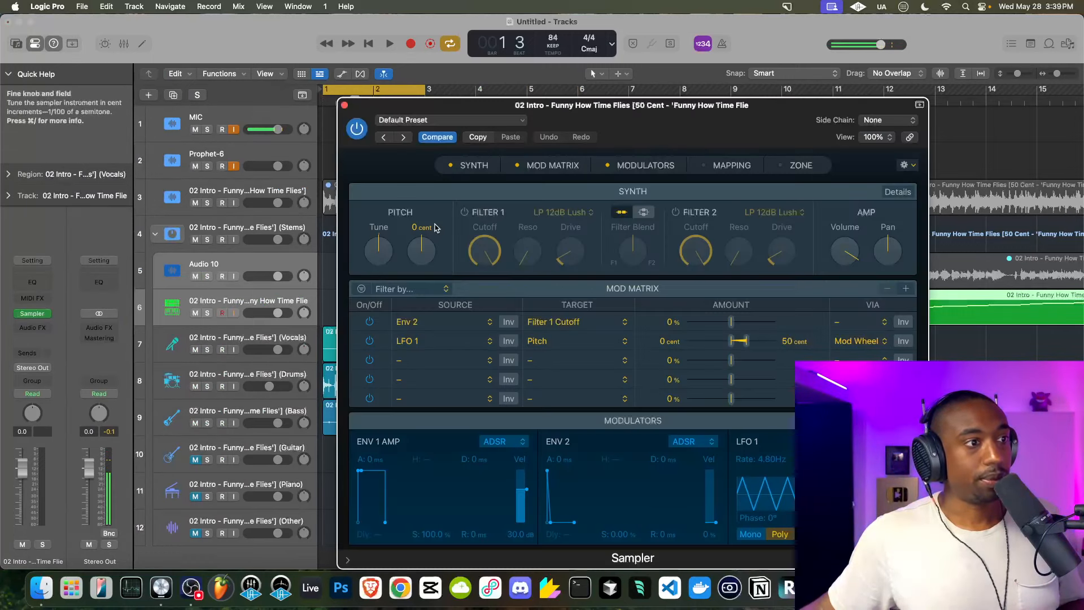
{"action": "left_click", "coordinate": [801, 165]}
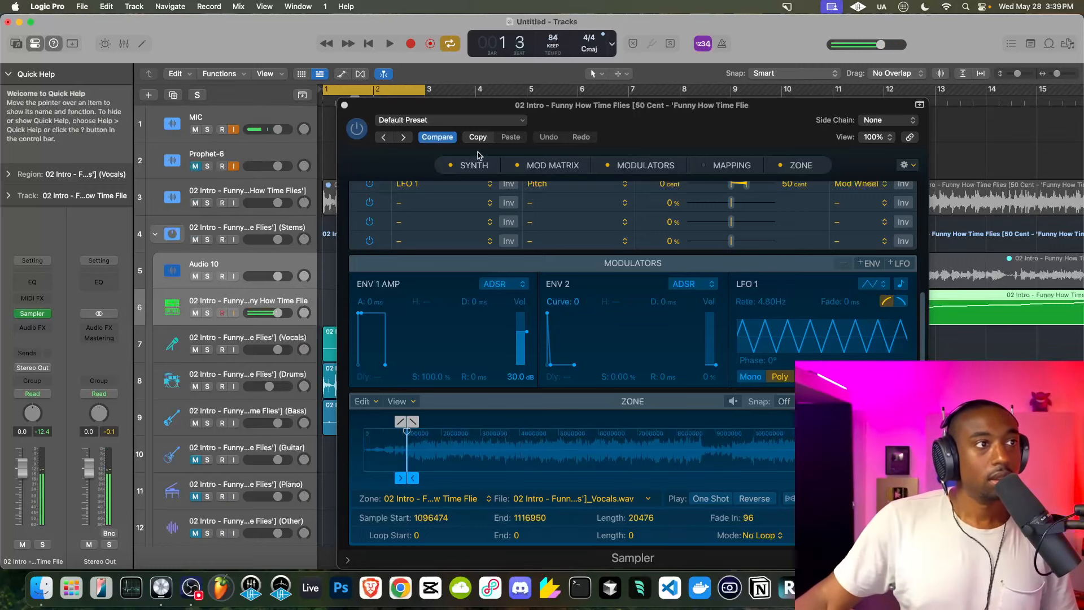
{"action": "left_click", "coordinate": [344, 105]}
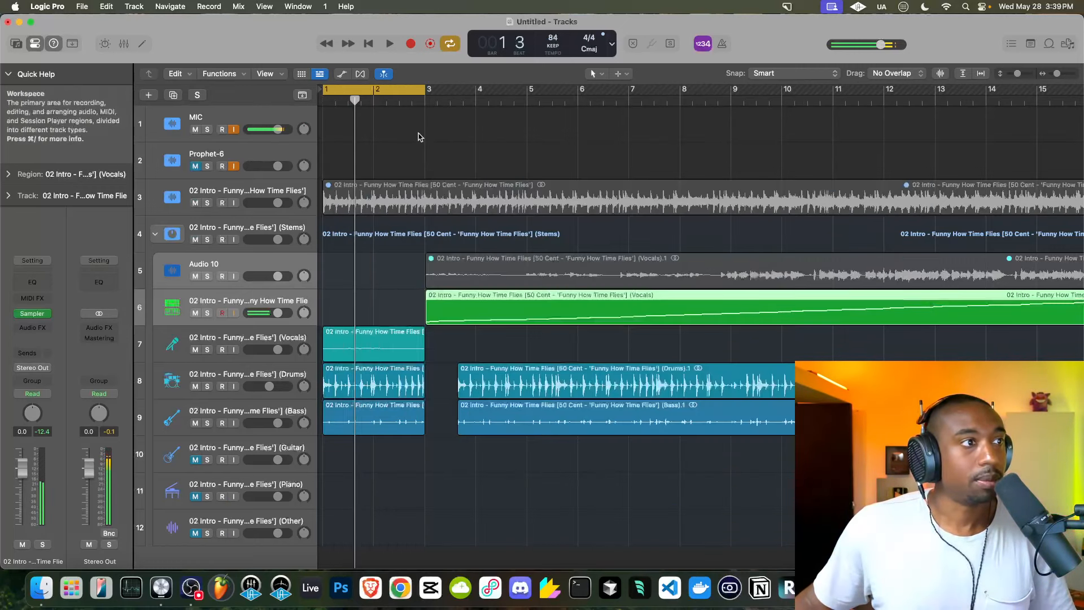
Play the two-bar Vocals, Drums and Bass loop from bar 1, then stop it.
{"action": "left_click", "coordinate": [368, 43]}
{"action": "left_click", "coordinate": [389, 44]}
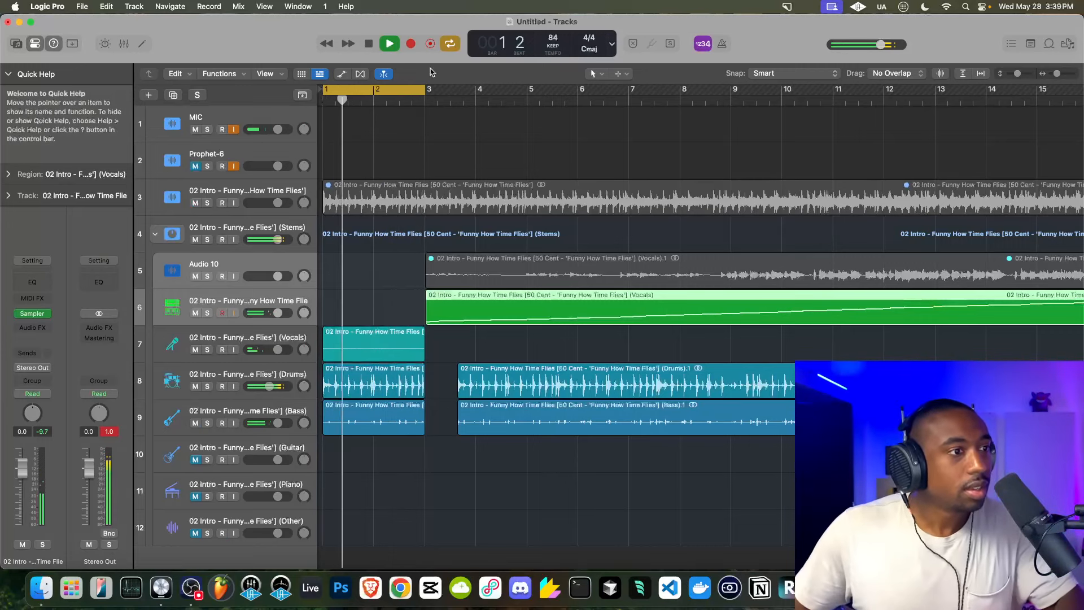
{"action": "key", "text": "space"}
Delete the vocal audio and sampler MIDI regions after bar 3 and the second-part Drums and Bass regions.
{"action": "key", "text": "super+Left"}
{"action": "left_click_drag", "start_coordinate": [374, 272], "coordinate": [541, 435]}
{"action": "key", "text": "Delete"}
{"action": "key", "text": "super+Left"}
{"action": "key", "text": "super+Left"}
{"action": "key", "text": "super+Left"}
{"action": "key", "text": "super+Left"}
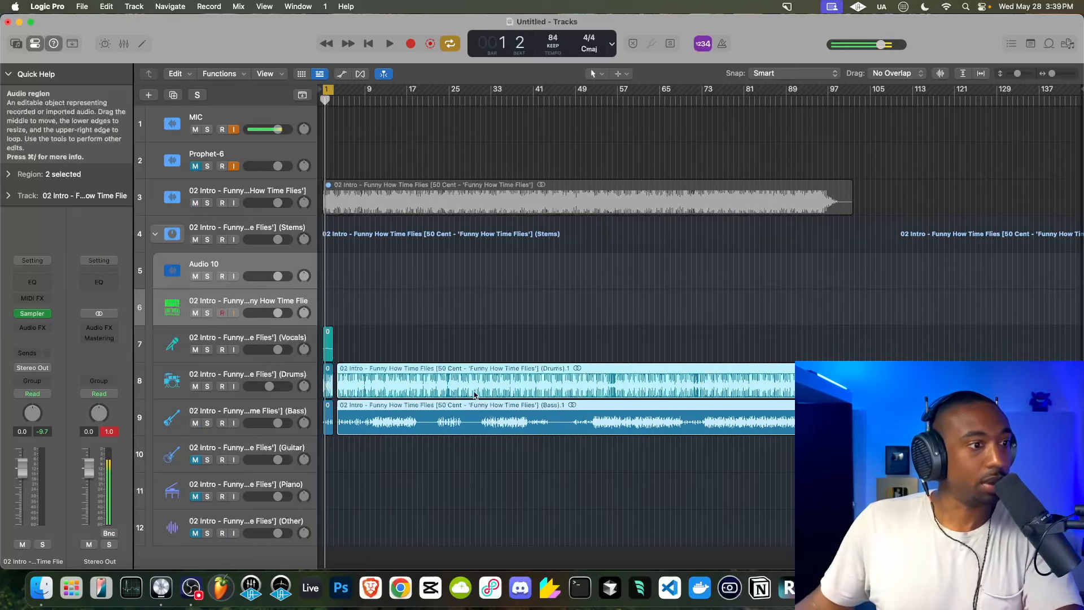
{"action": "key", "text": "Delete"}
Delete the original full-sample regions from track 3, leaving only the two-bar stem regions.
{"action": "key", "text": "super+Right"}
{"action": "key", "text": "super+Right"}
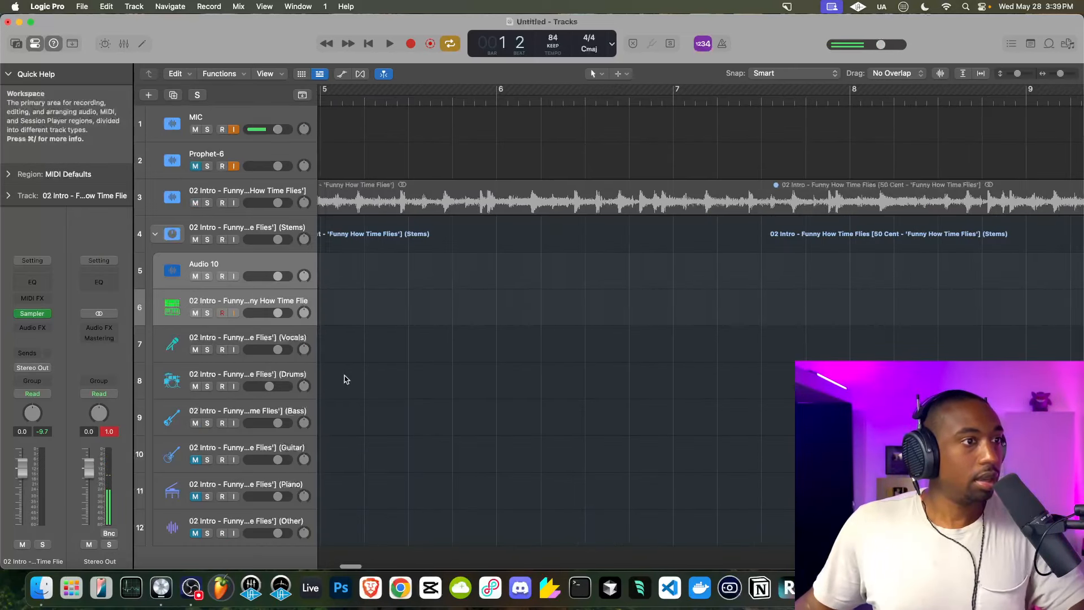
{"action": "left_click_drag", "start_coordinate": [465, 160], "coordinate": [805, 276]}
{"action": "key", "text": "Delete"}
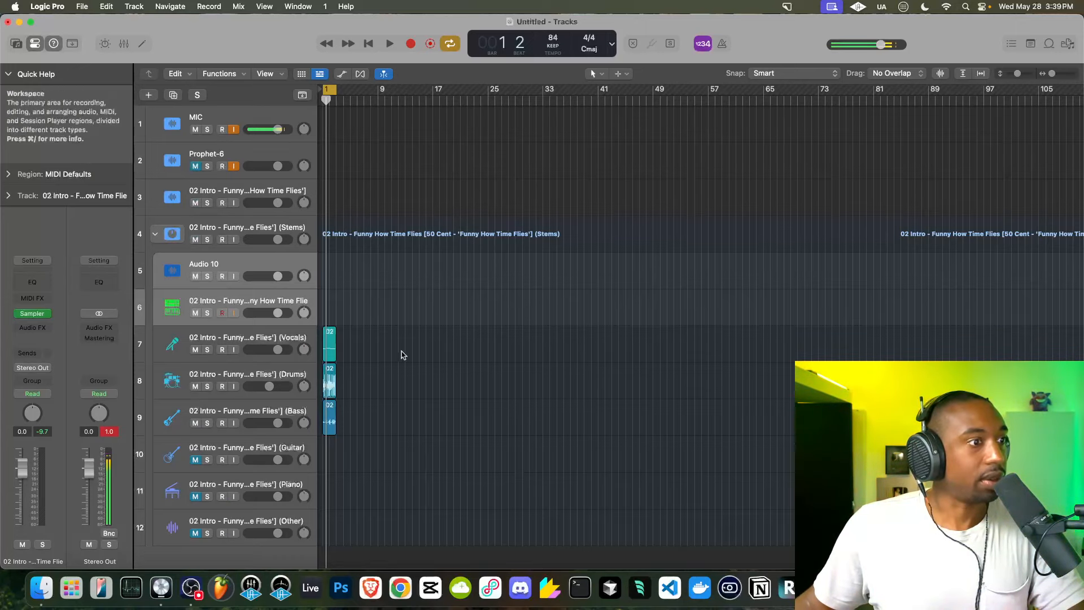
Delete the emptied Audio 10, Guitar, Piano, Other and Sampler tracks, keeping Vocals, Drums and Bass in the stack.
{"action": "key", "text": "super+Right"}
{"action": "key", "text": "super+Right"}
{"action": "key", "text": "super+Right"}
{"action": "scroll", "coordinate": [489, 338], "scroll_direction": "left", "scroll_amount": 12}
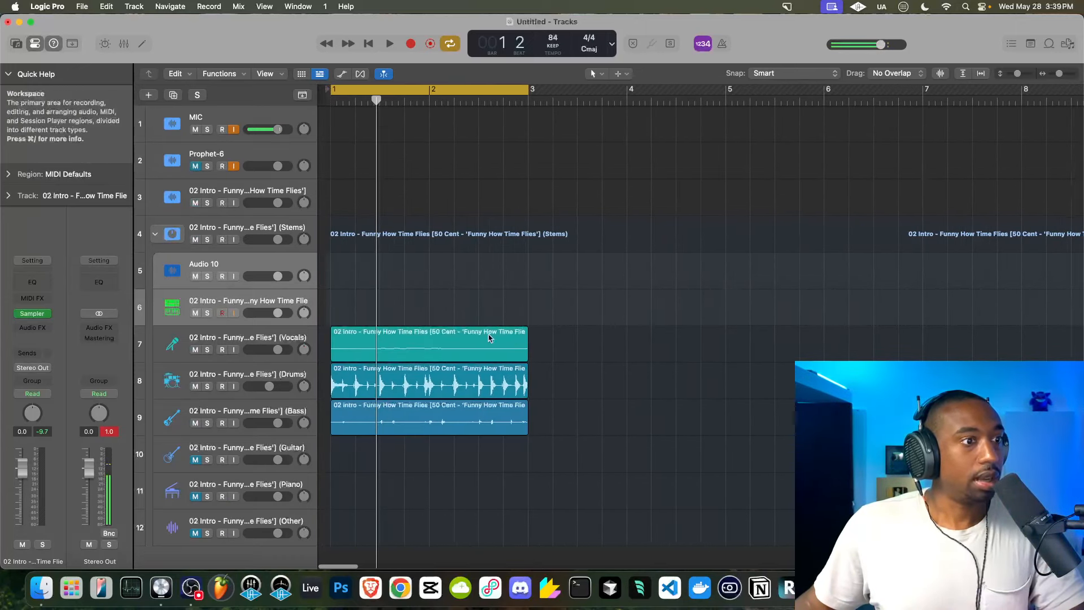
{"action": "left_click", "coordinate": [222, 264]}
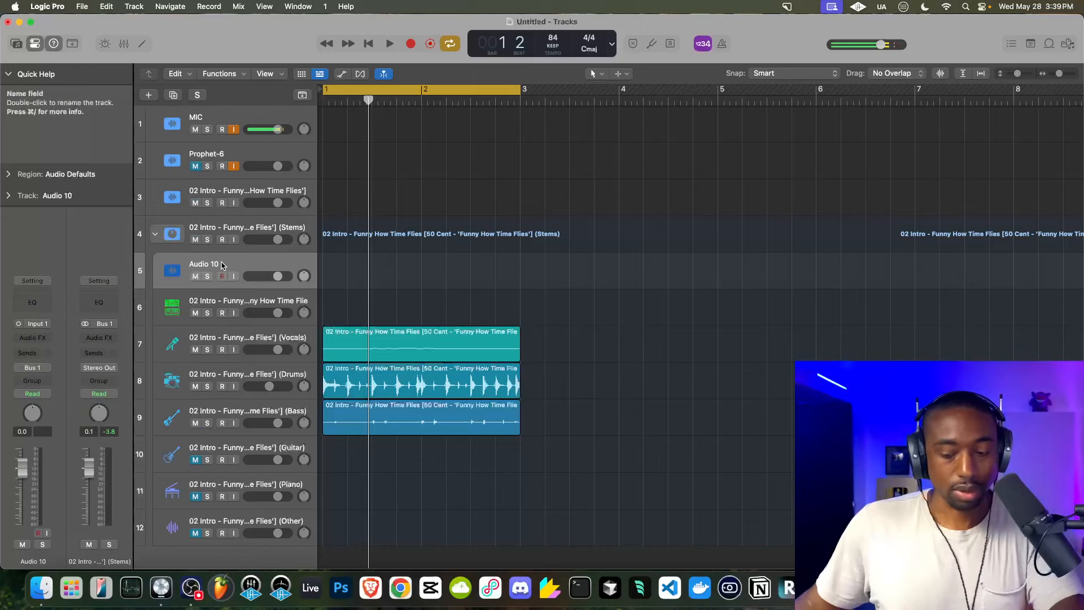
{"action": "key", "text": "super+BackSpace"}
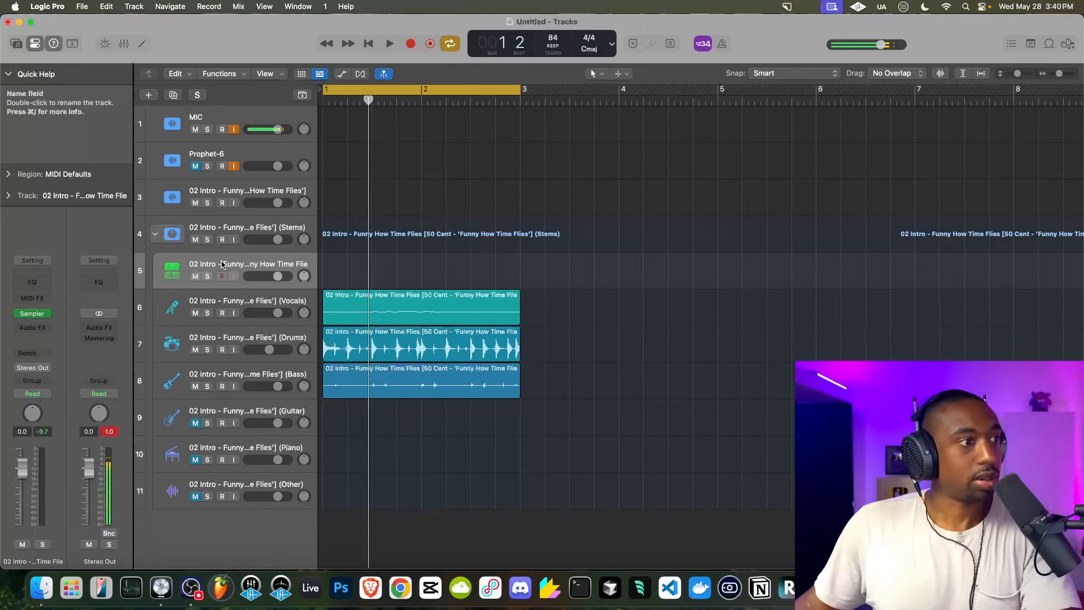
{"action": "left_click", "coordinate": [236, 409]}
{"action": "key", "text": "super+BackSpace"}
{"action": "key", "text": "super+BackSpace"}
{"action": "key", "text": "super+BackSpace"}
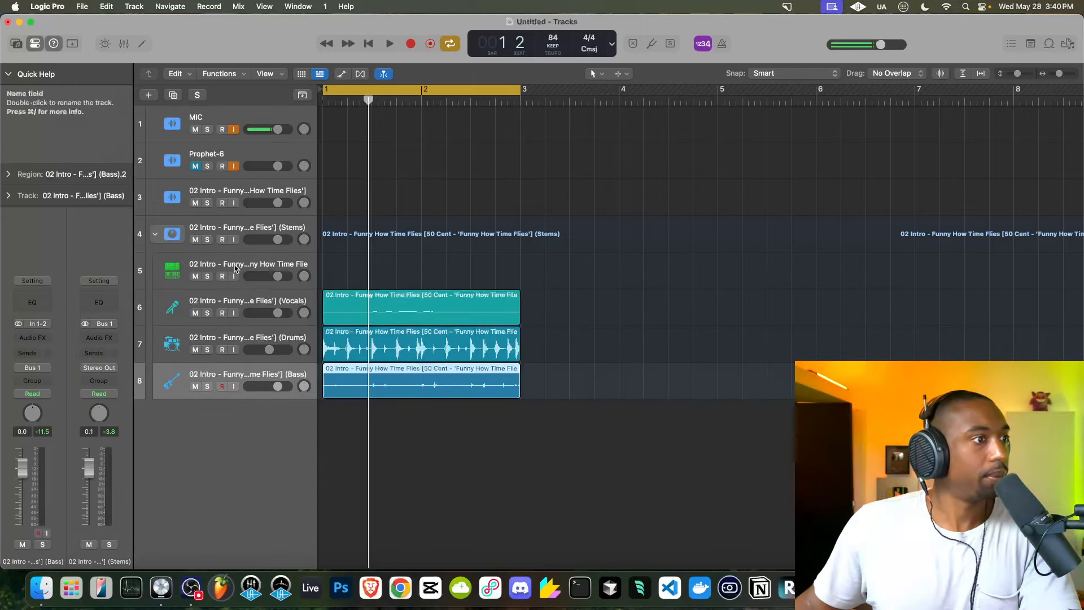
{"action": "left_click", "coordinate": [236, 269]}
{"action": "key", "text": "super+BackSpace"}
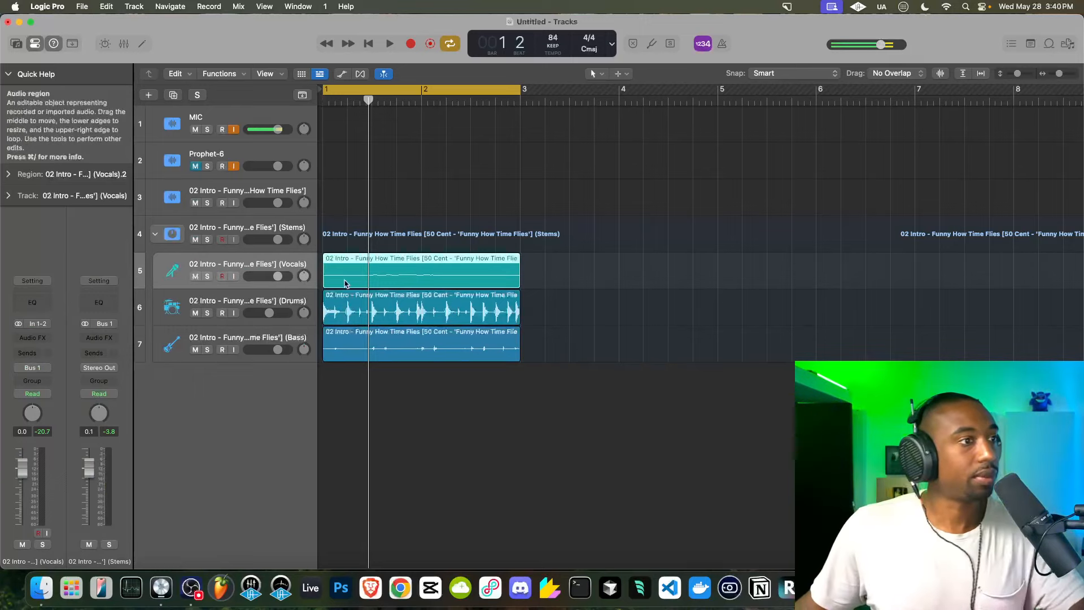
Return the playhead to bar 1 and set the snap value to Bar.
{"action": "key", "text": "Return"}
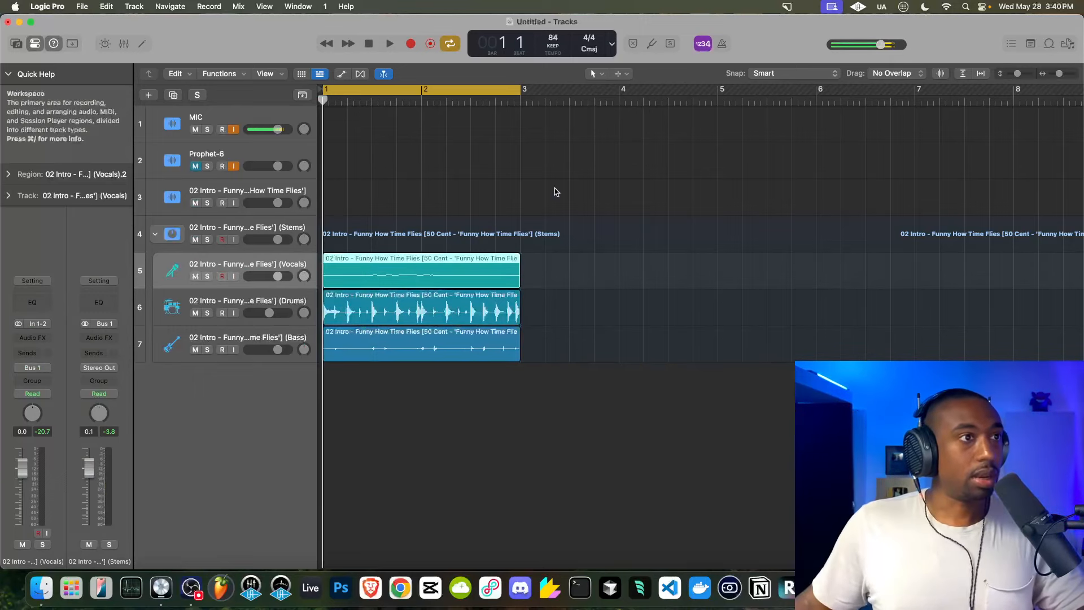
{"action": "left_click", "coordinate": [760, 73]}
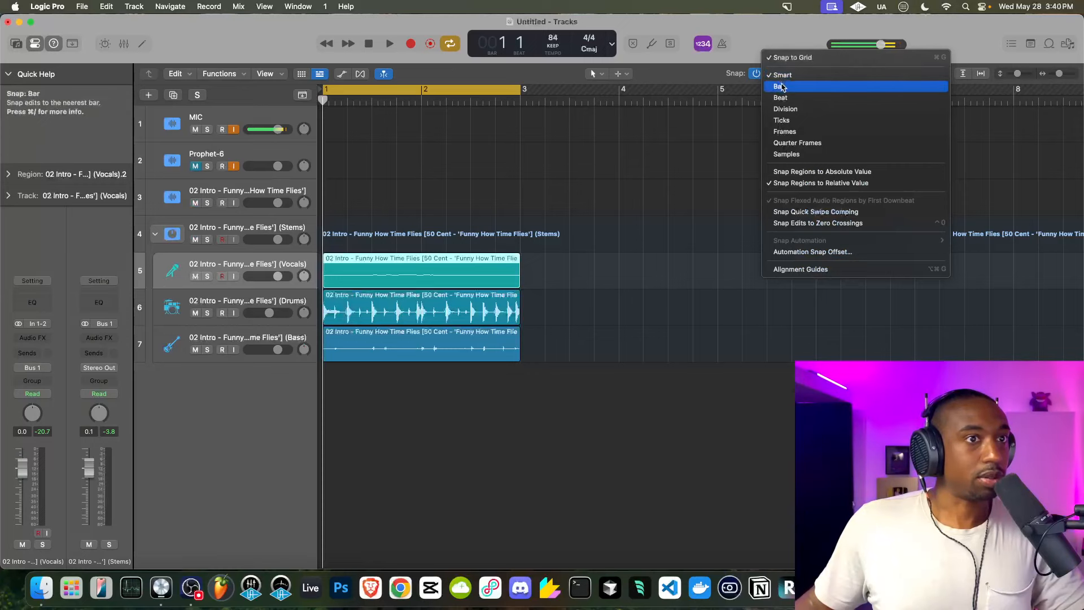
{"action": "left_click", "coordinate": [762, 84]}
{"action": "left_click_drag", "start_coordinate": [582, 254], "coordinate": [309, 387]}
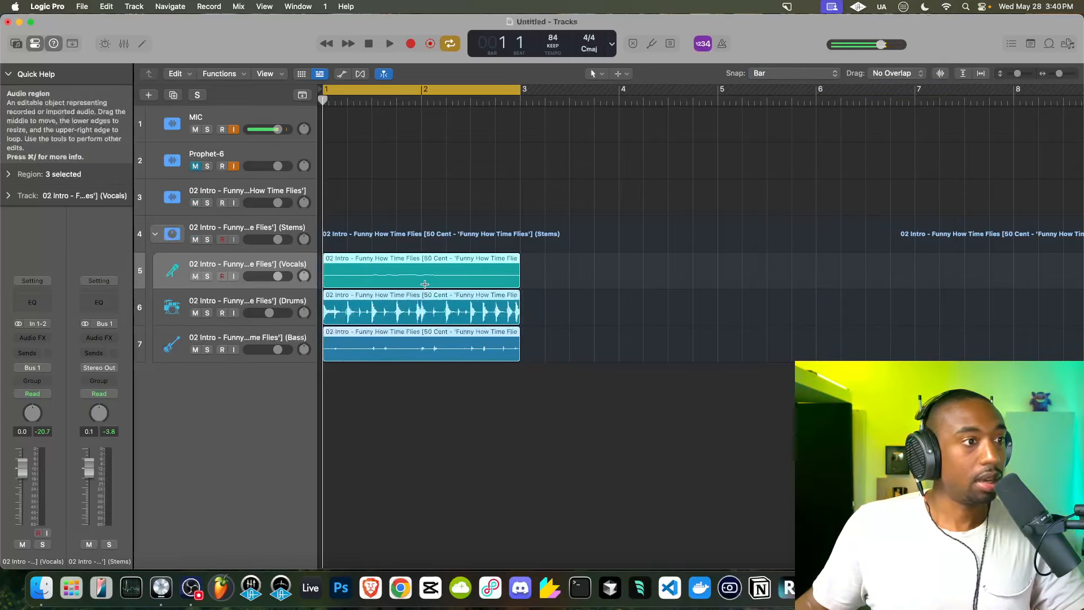
{"action": "key", "text": "super+d"}
{"action": "key", "text": "super+z"}
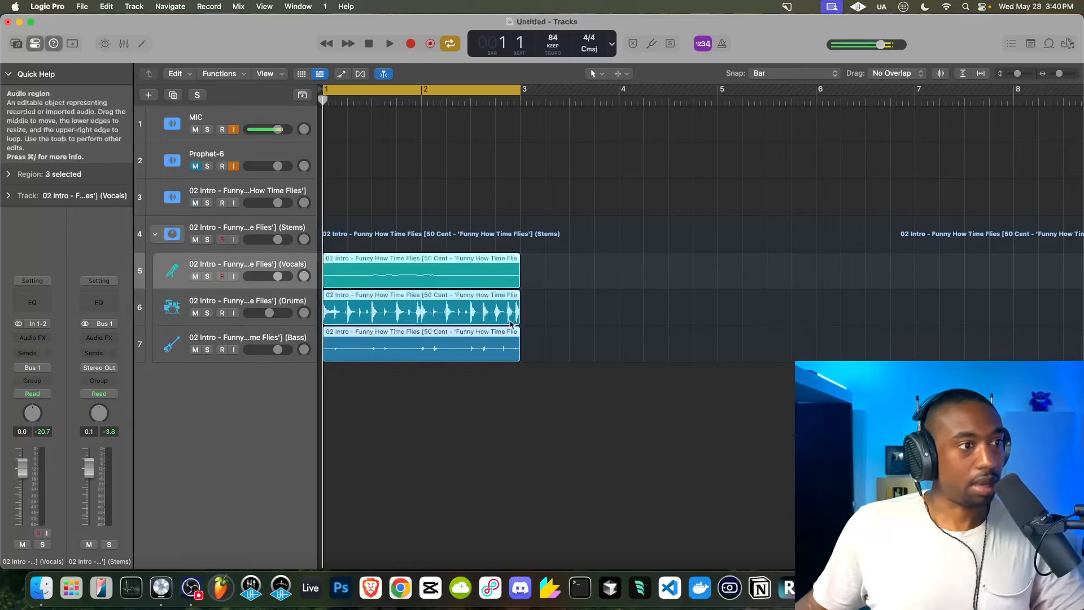
Repeat the three two-bar stem regions once, then repeat all six regions to extend the loop to bar 9.
{"action": "left_click_drag", "start_coordinate": [581, 396], "coordinate": [408, 264]}
{"action": "key", "text": "super+r"}
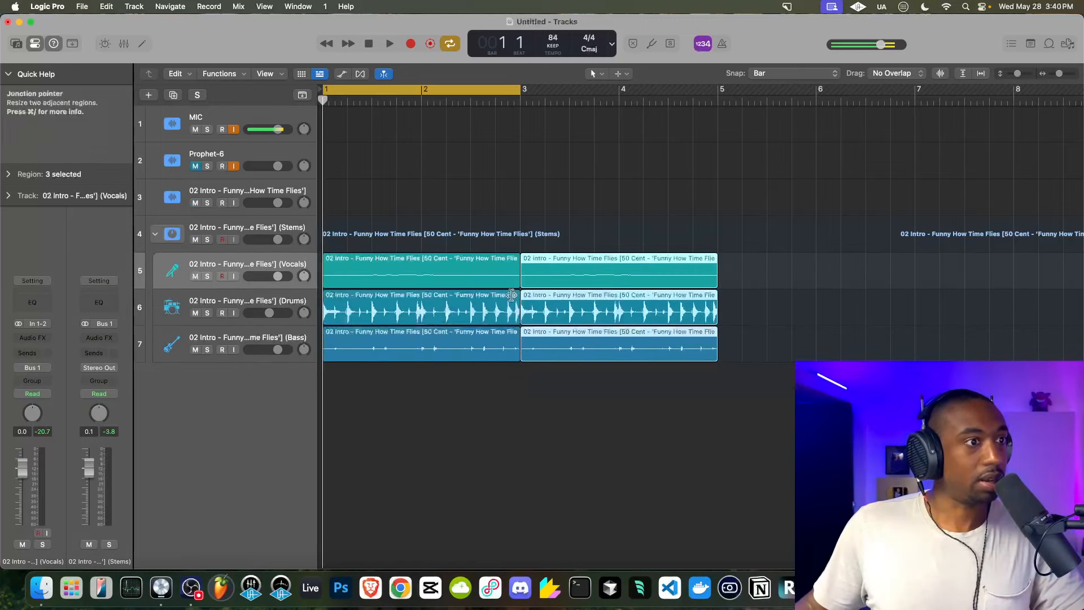
{"action": "key", "text": "super+Left"}
{"action": "key", "text": "super+Left"}
{"action": "key", "text": "super+Left"}
{"action": "key", "text": "super+Left"}
{"action": "left_click_drag", "start_coordinate": [402, 375], "coordinate": [339, 281]}
{"action": "key", "text": "super+Right"}
{"action": "key", "text": "super+Right"}
{"action": "key", "text": "super+Right"}
{"action": "key", "text": "super+Right"}
{"action": "key", "text": "super+r"}
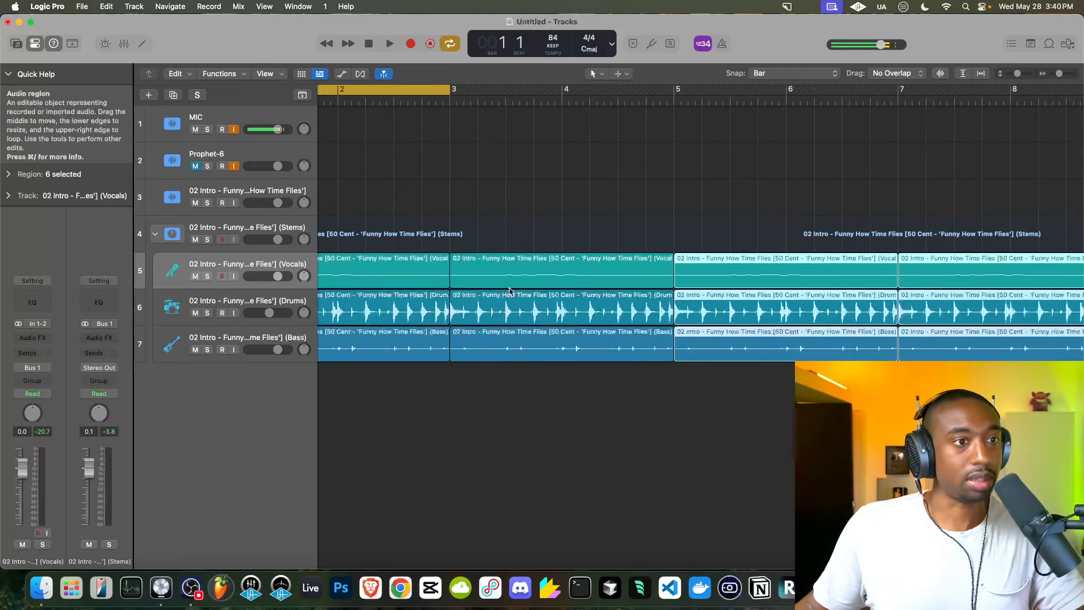
Repeat the selected four-bar block of Vocals, Drums and Bass regions three times, extending the stems to bar 21.
{"action": "key", "text": "super+Left"}
{"action": "key", "text": "super+Left"}
{"action": "key", "text": "super+Left"}
{"action": "key", "text": "super+Left"}
{"action": "key", "text": "super+Right"}
{"action": "key", "text": "super+Right"}
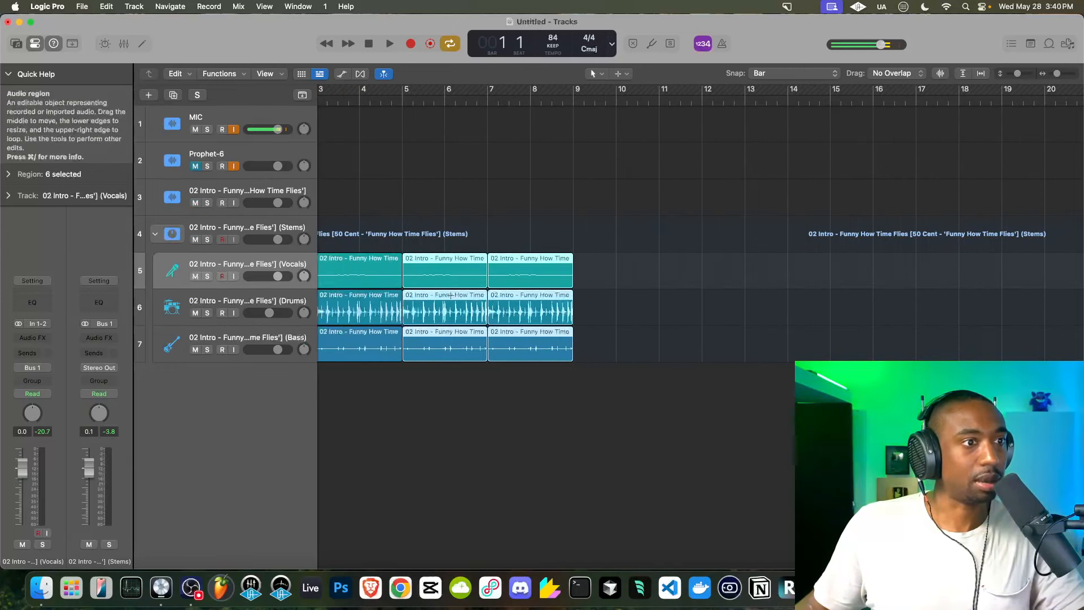
{"action": "key", "text": "super+r"}
{"action": "key", "text": "super+r"}
{"action": "key", "text": "super+r"}
{"action": "key", "text": "super+Left"}
{"action": "key", "text": "super+Left"}
{"action": "key", "text": "super+Left"}
{"action": "key", "text": "super+Left"}
{"action": "key", "text": "super+Left"}
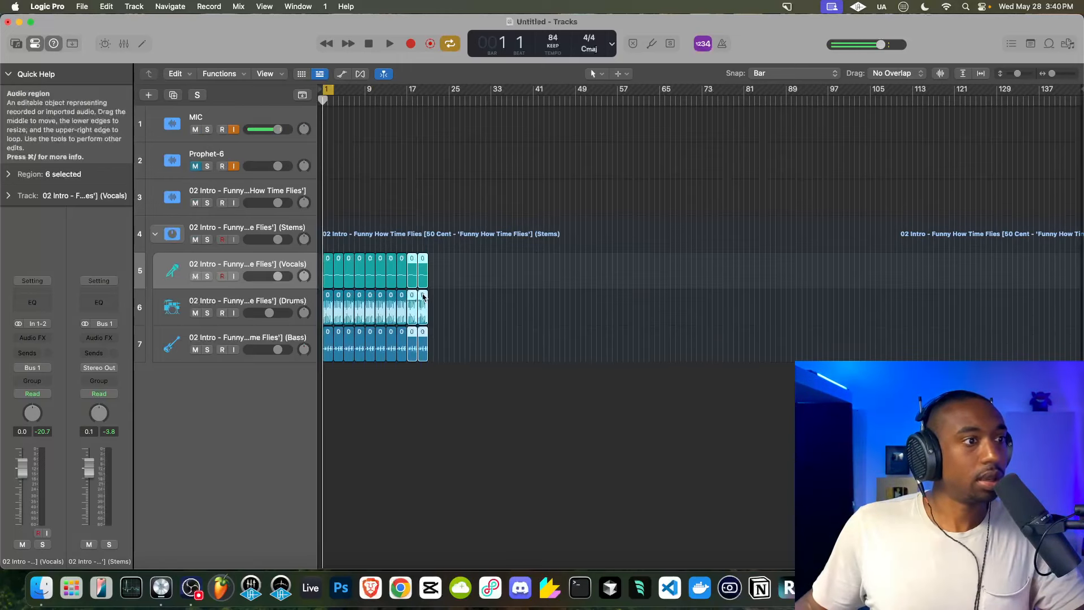
Repeat the last four-bar block of stem regions another three times, extending the arrangement to bar 33.
{"action": "key", "text": "super+r"}
{"action": "scroll", "coordinate": [423, 297], "scroll_direction": "up", "scroll_amount": 10}
{"action": "scroll", "coordinate": [496, 293], "scroll_direction": "down", "scroll_amount": 4}
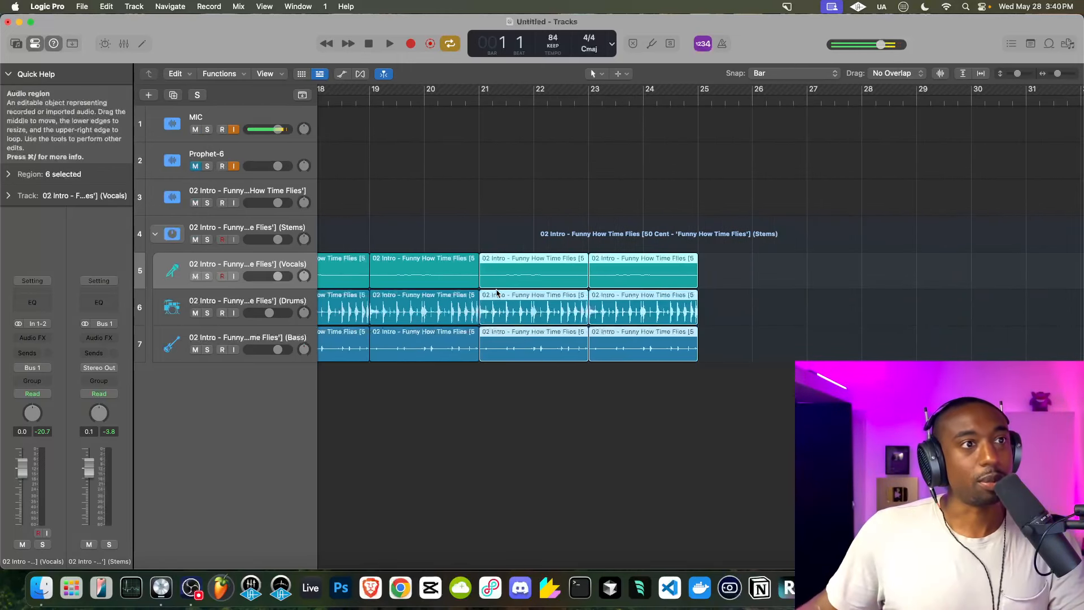
{"action": "key", "text": "super+r"}
{"action": "key", "text": "super+r"}
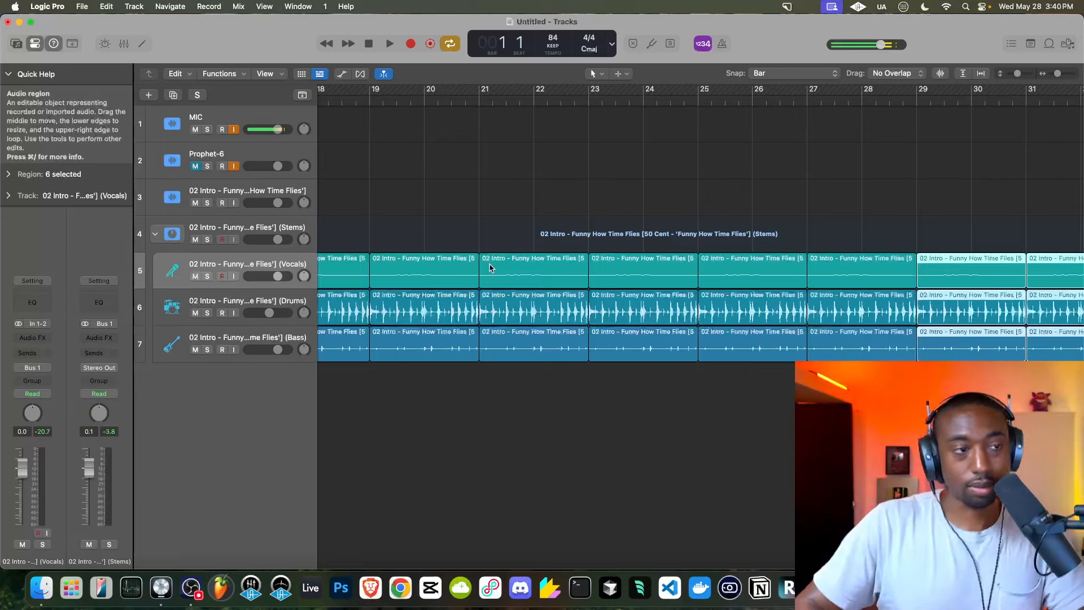
Play the arrangement from bar 1 and extend the cycle range's end to bar 33 to cover all the stem regions.
{"action": "key", "text": "space"}
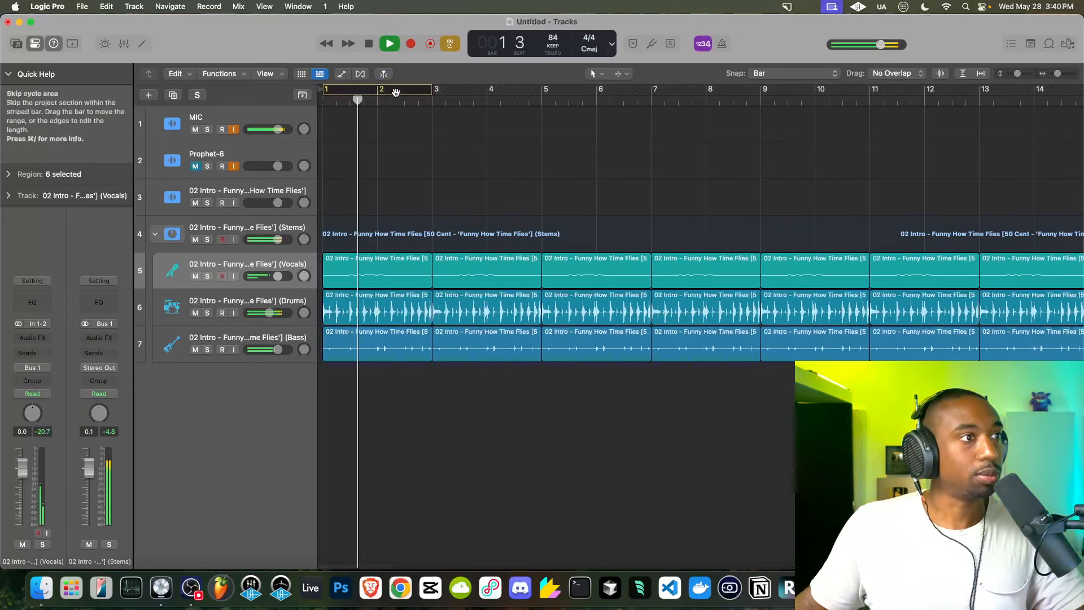
{"action": "scroll", "coordinate": [412, 142], "scroll_direction": "down", "scroll_amount": 5}
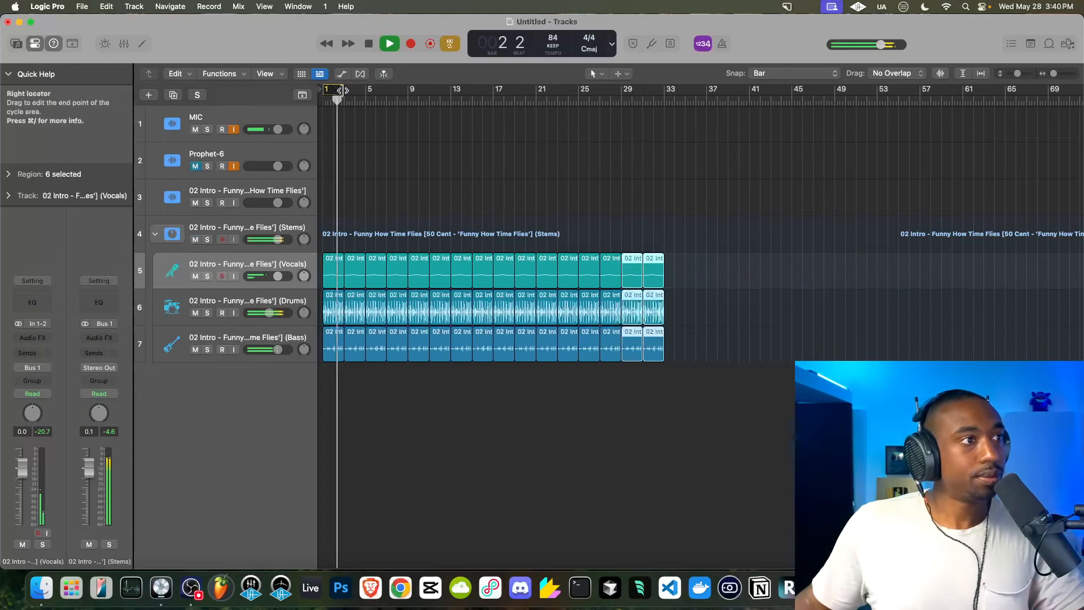
{"action": "left_click_drag", "start_coordinate": [341, 91], "coordinate": [653, 104]}
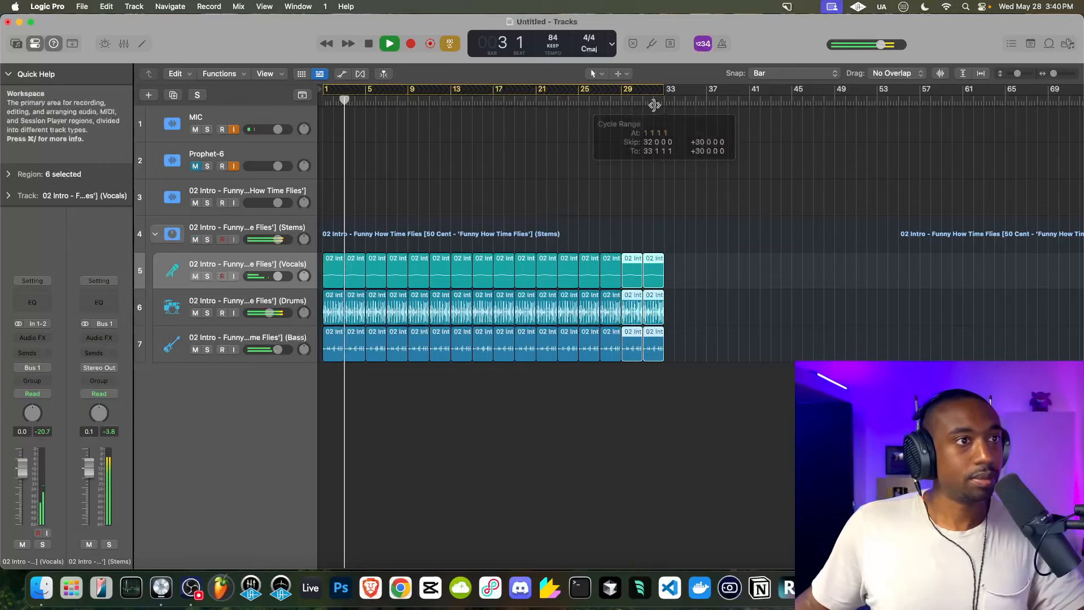
Save the project as "90s Hip Hop - Time Flies" and turn on cycle mode for the range from bar 1 to bar 33.
{"action": "key", "text": "super+s"}
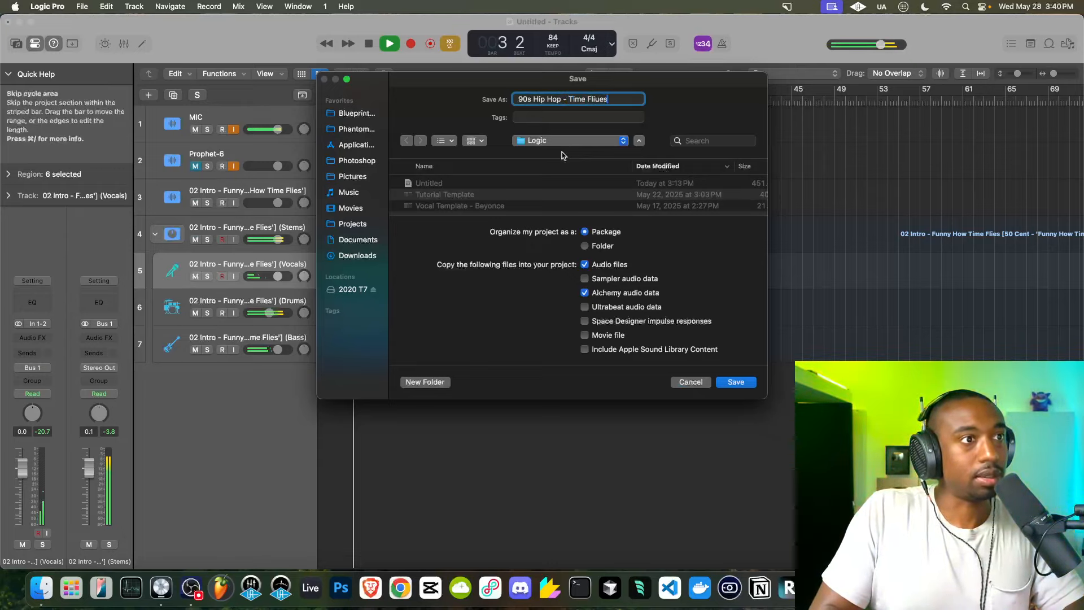
{"action": "key", "text": "Return"}
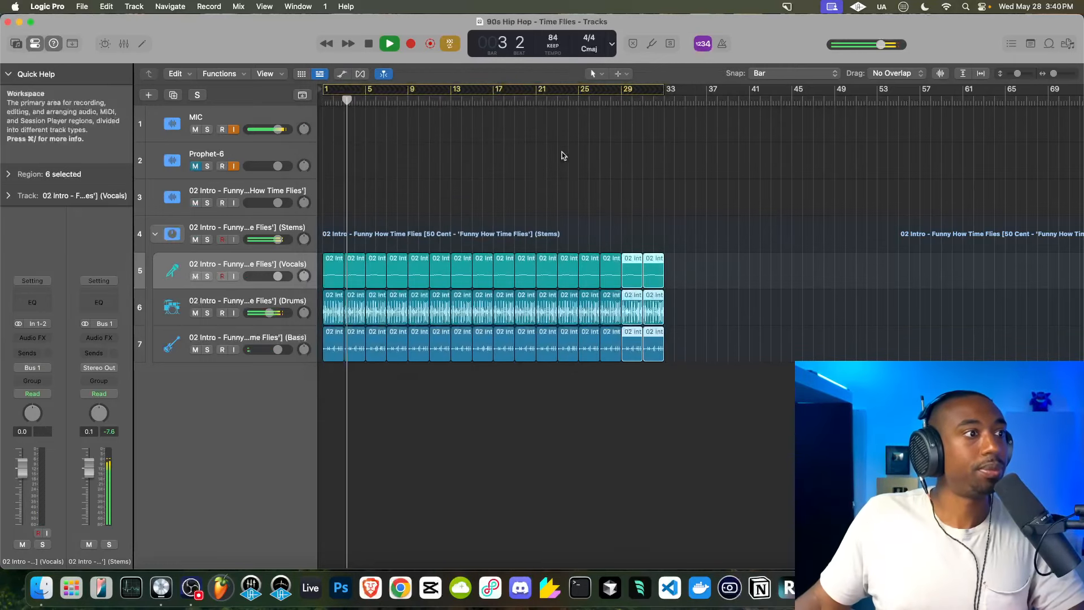
{"action": "left_click", "coordinate": [444, 86]}
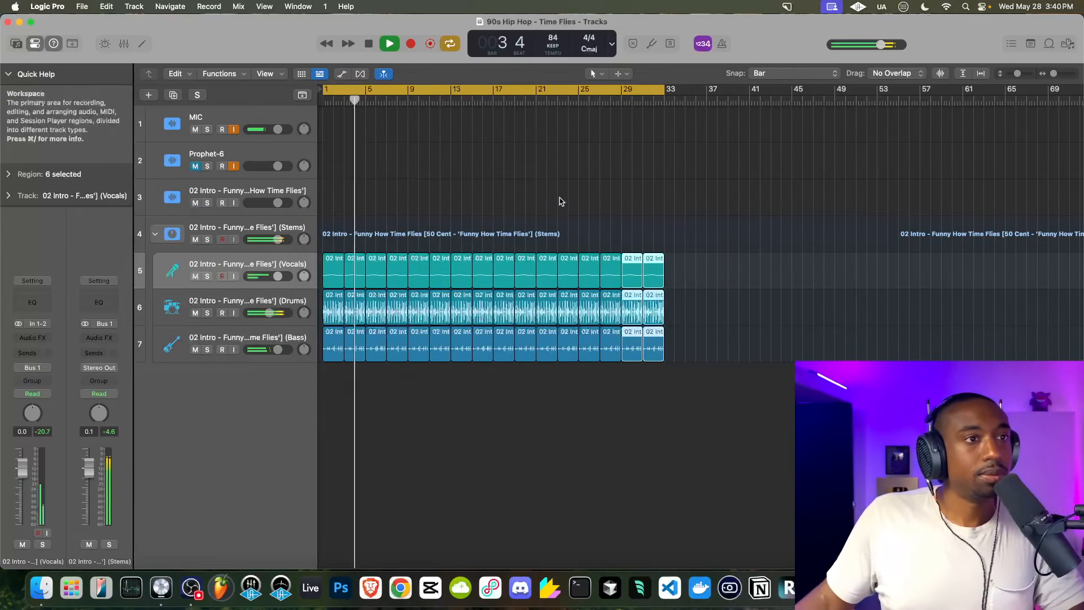
Listen to the looped Vocals, Drums and Bass stems from bar 1 to check how the loop plays.
{"action": "key", "text": "super+Right"}
{"action": "key", "text": "super+Right"}
{"action": "key", "text": "super+Left"}
{"action": "key", "text": "super+Left"}
{"action": "key", "text": "super+Left"}
{"action": "key", "text": "super+Left"}
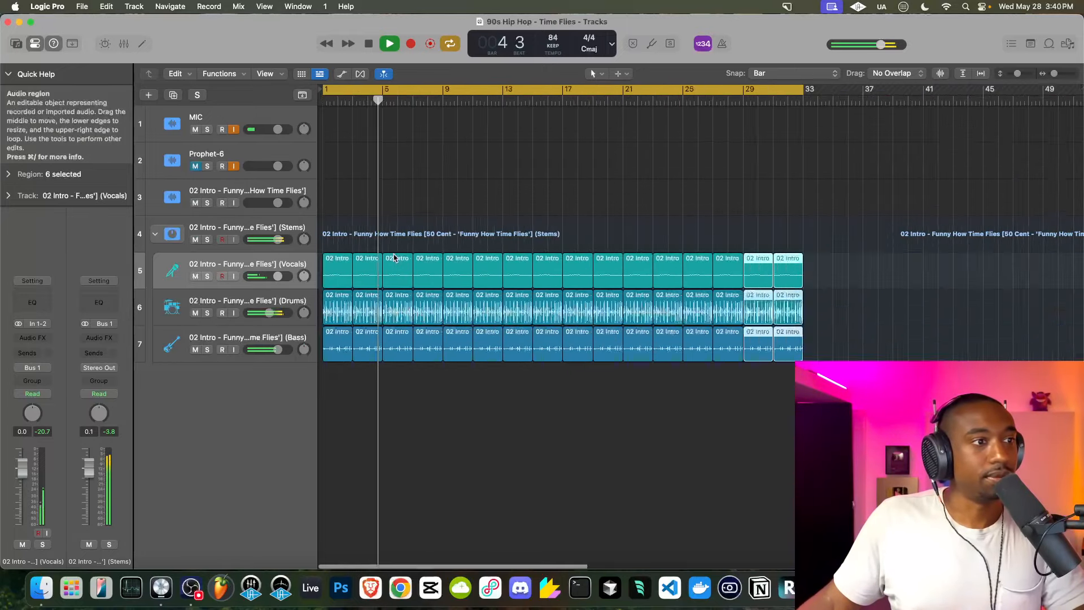
{"action": "key", "text": "super+Right"}
{"action": "key", "text": "super+Right"}
{"action": "key", "text": "super+Right"}
{"action": "key", "text": "super+Right"}
{"action": "key", "text": "space"}
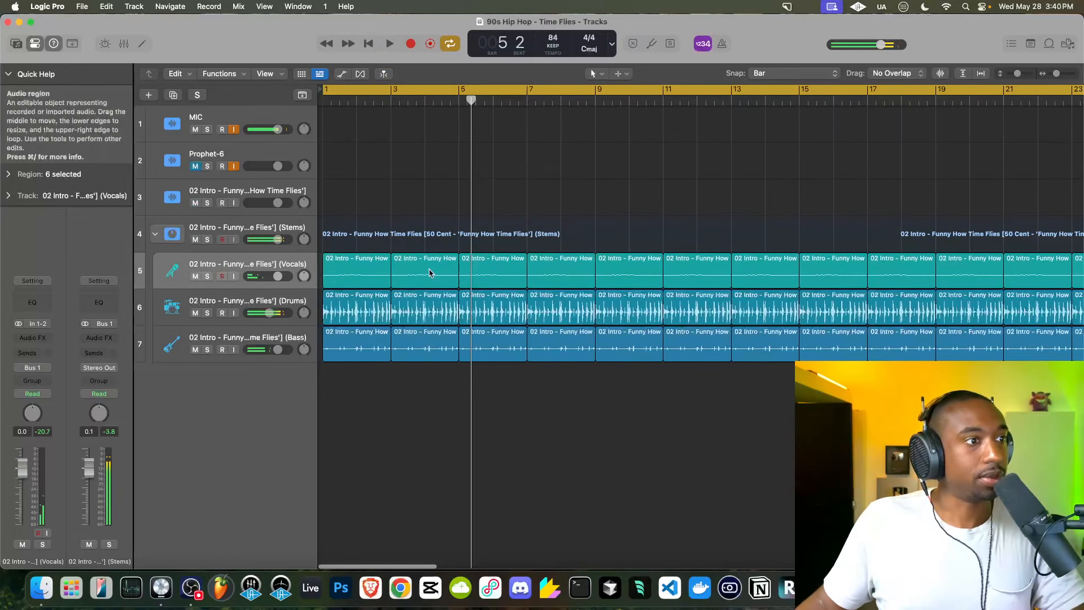
{"action": "key", "text": "space"}
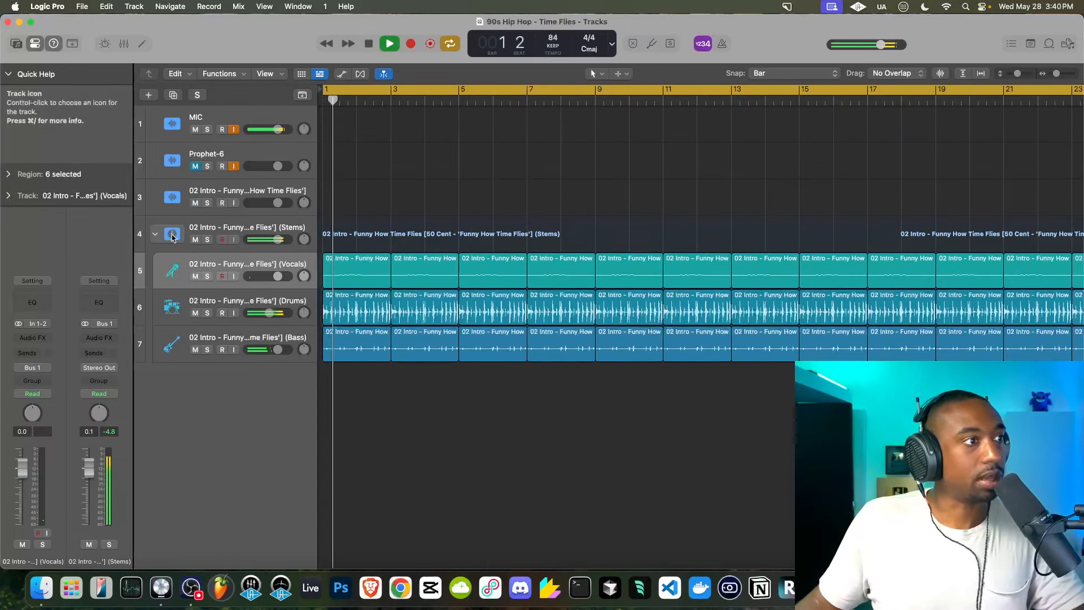
{"action": "key", "text": "space"}
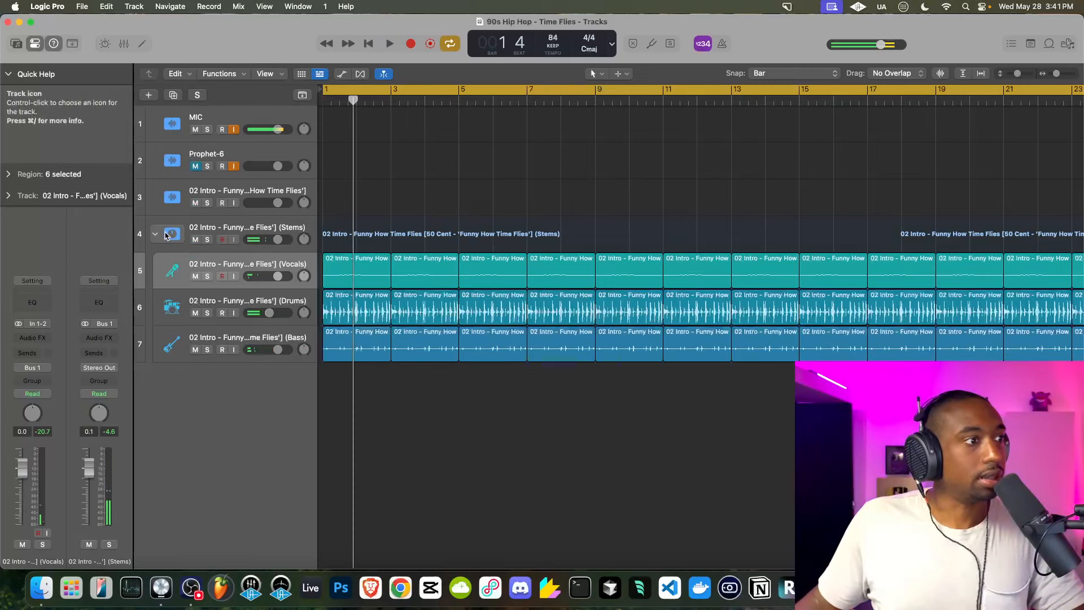
{"action": "key", "text": "space"}
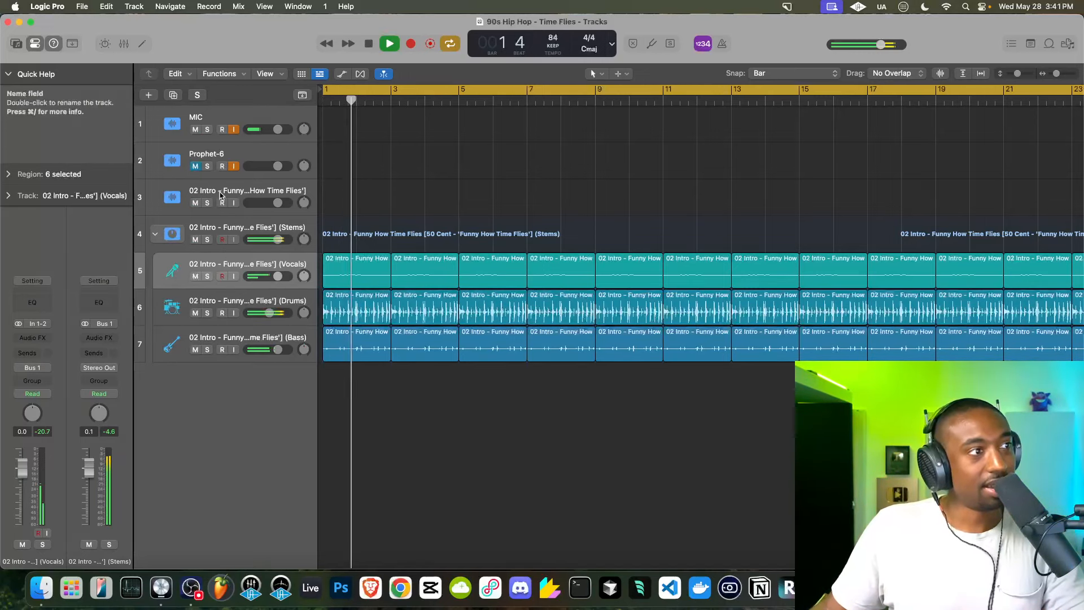
{"action": "left_click", "coordinate": [291, 194]}
{"action": "key", "text": "space"}
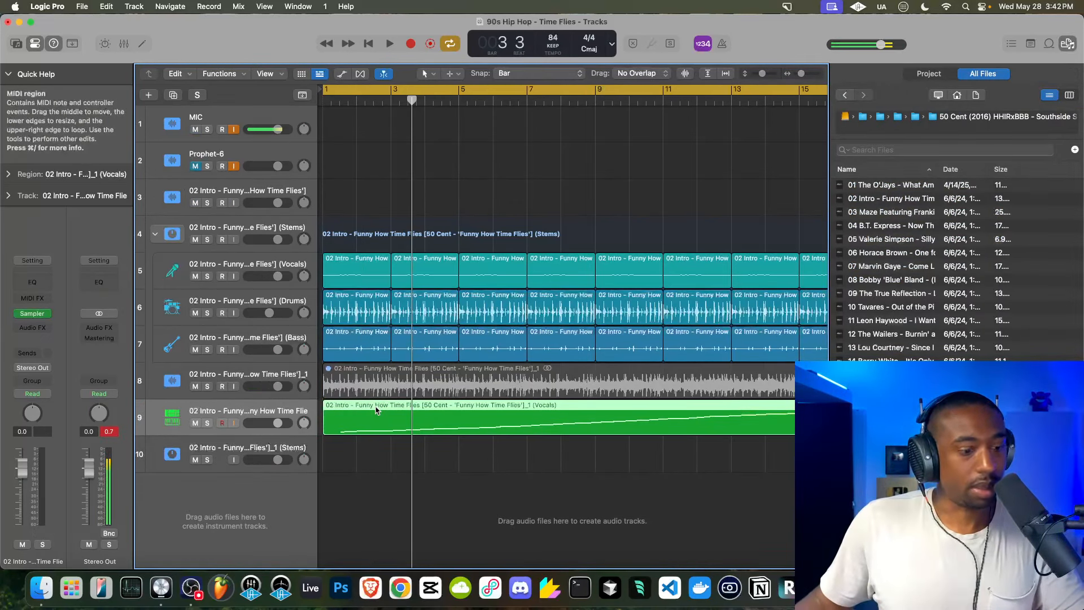
Delete the vocal MIDI region from the Sampler track, rename the track Vox Chop, and return the playhead to bar 1.
{"action": "key", "text": "Delete"}
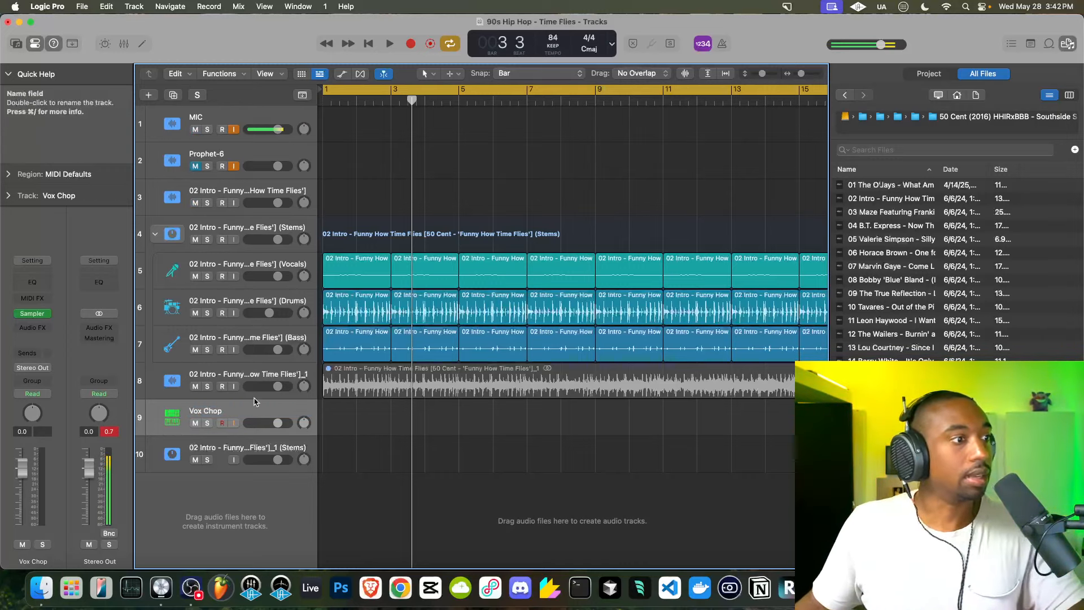
{"action": "left_click", "coordinate": [370, 45]}
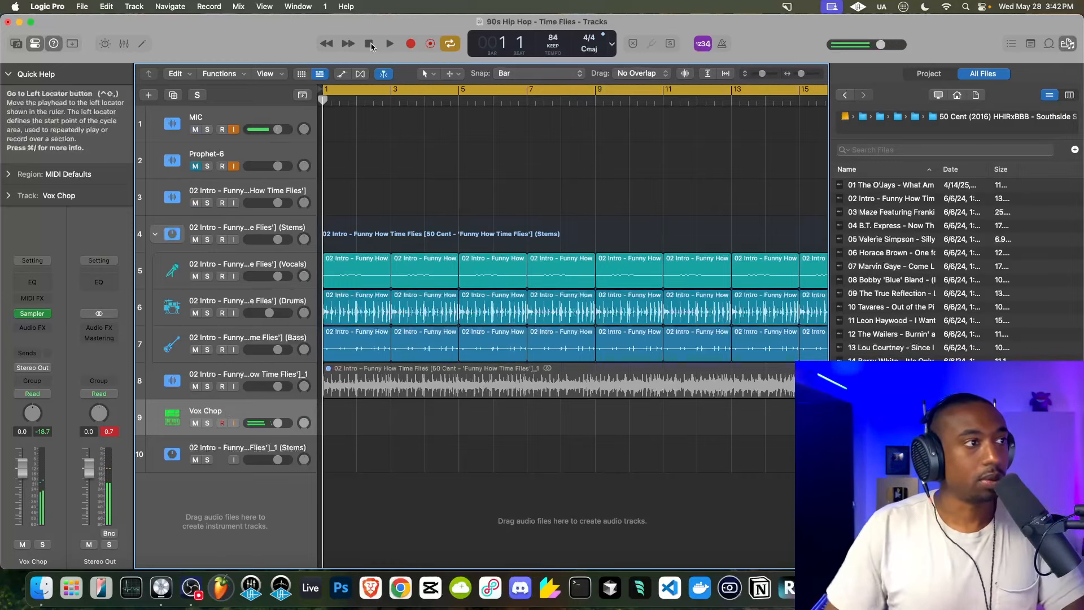
Rehearse the vocal chops over the looped stems from bar 1, and stop with the playhead back at bar 1.
{"action": "key", "text": "space"}
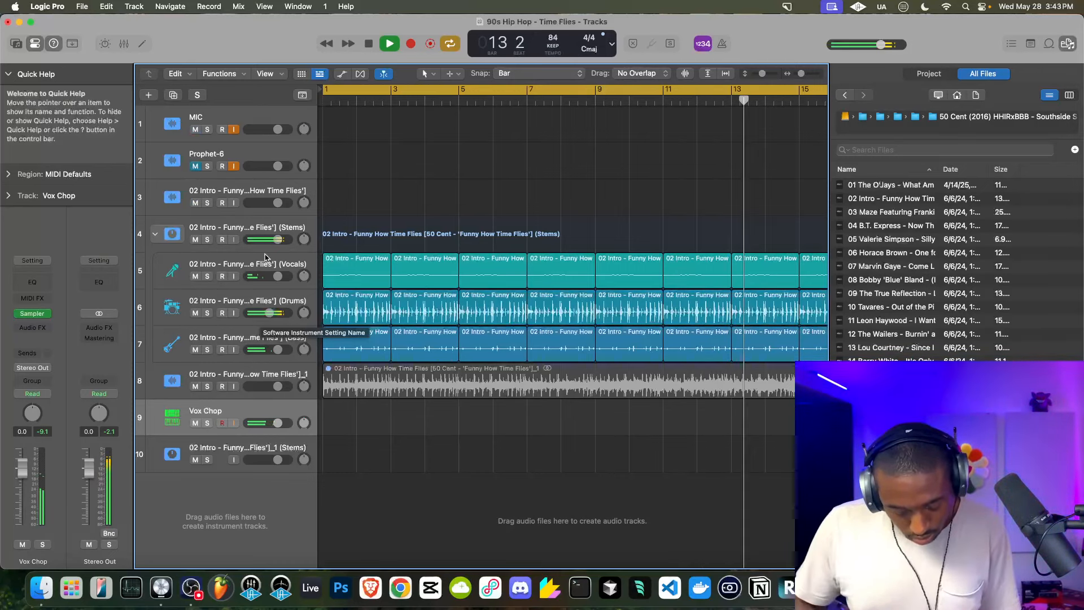
{"action": "left_click", "coordinate": [369, 44]}
{"action": "left_click", "coordinate": [369, 44]}
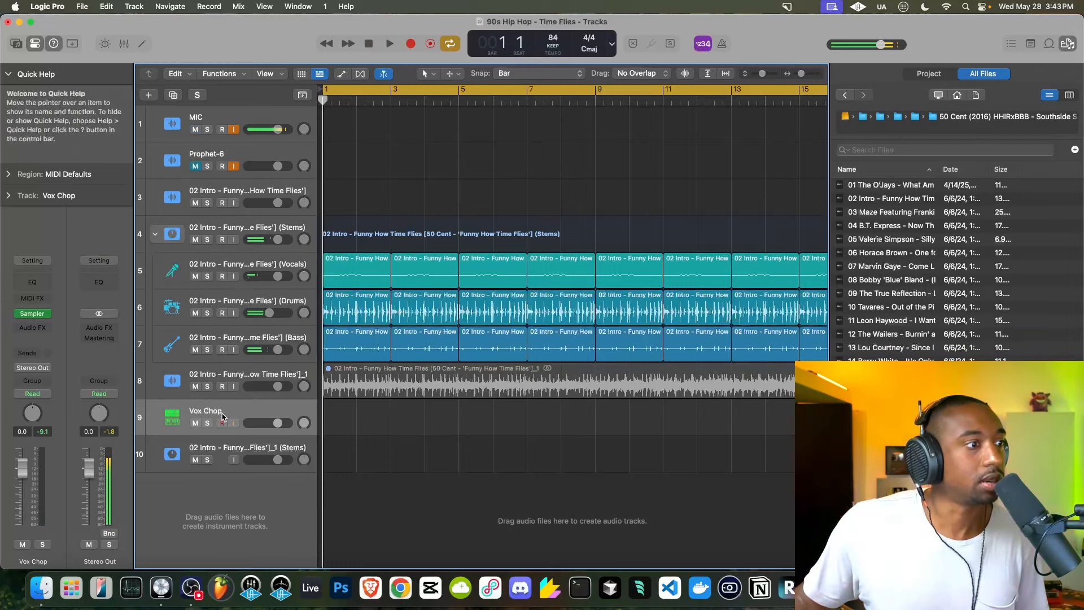
Create a new track with the same settings as Vox Chop and name it Harmony chop.
{"action": "right_click", "coordinate": [224, 415]}
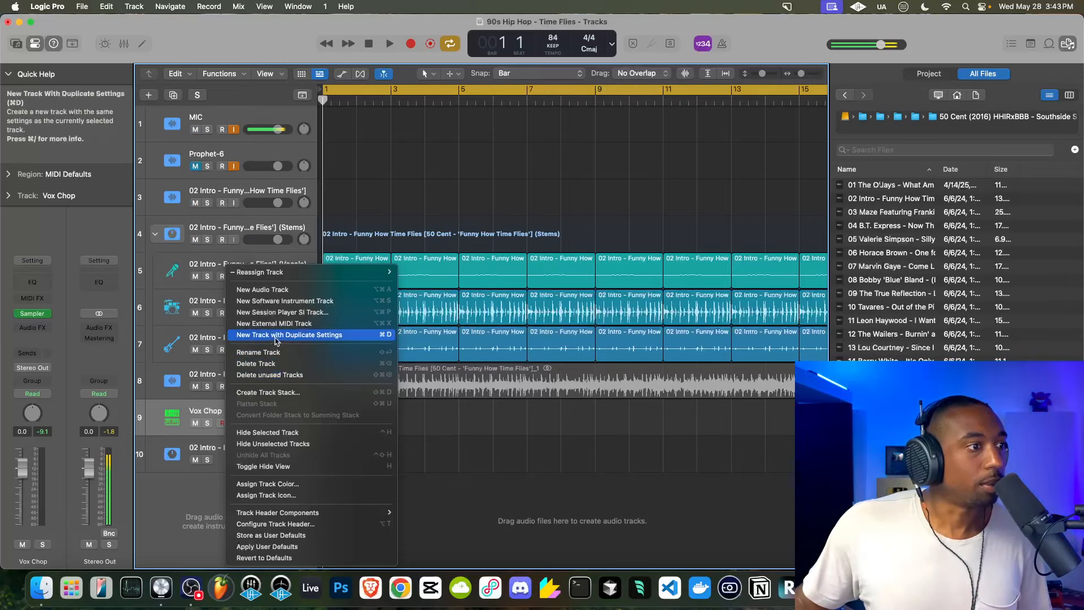
{"action": "left_click", "coordinate": [277, 335]}
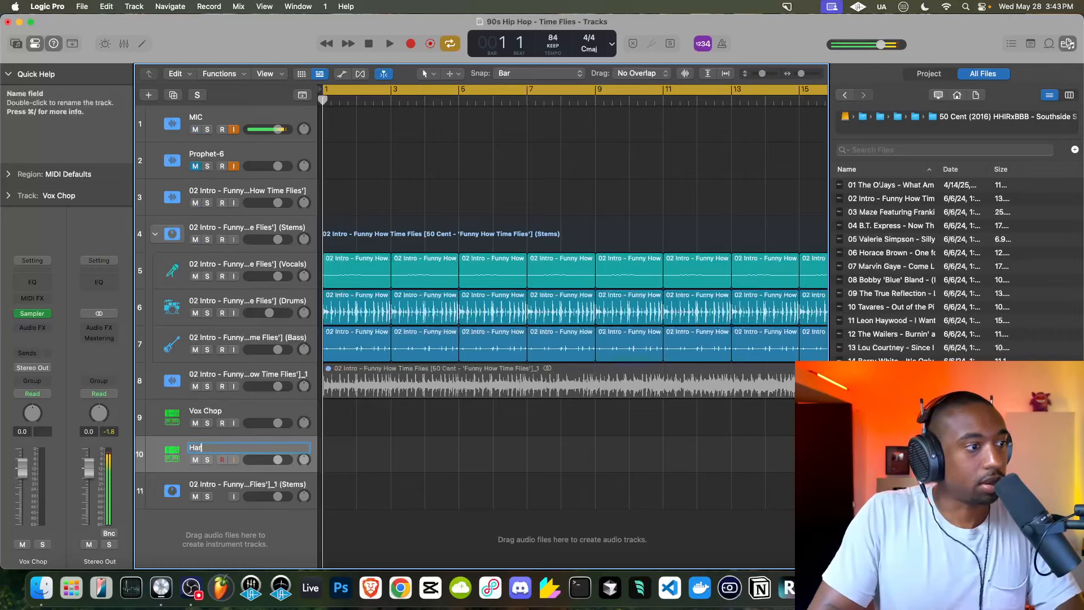
Record a vocal chop pattern on the Vox Chop track from bar 1 to bar 17 and return the playhead to bar 1.
{"action": "left_click", "coordinate": [241, 416]}
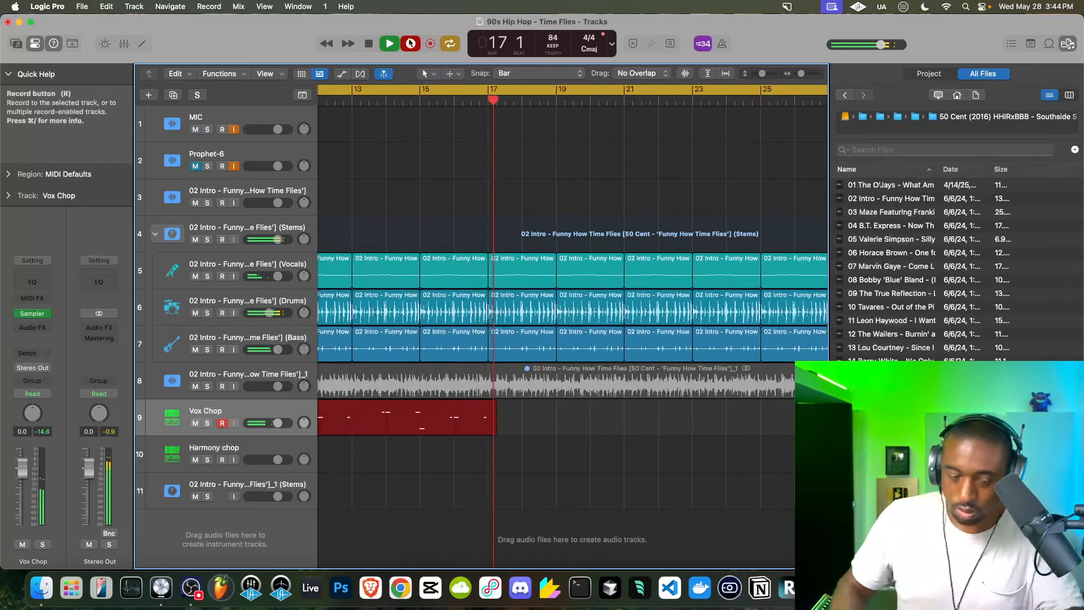
{"action": "key", "text": "space"}
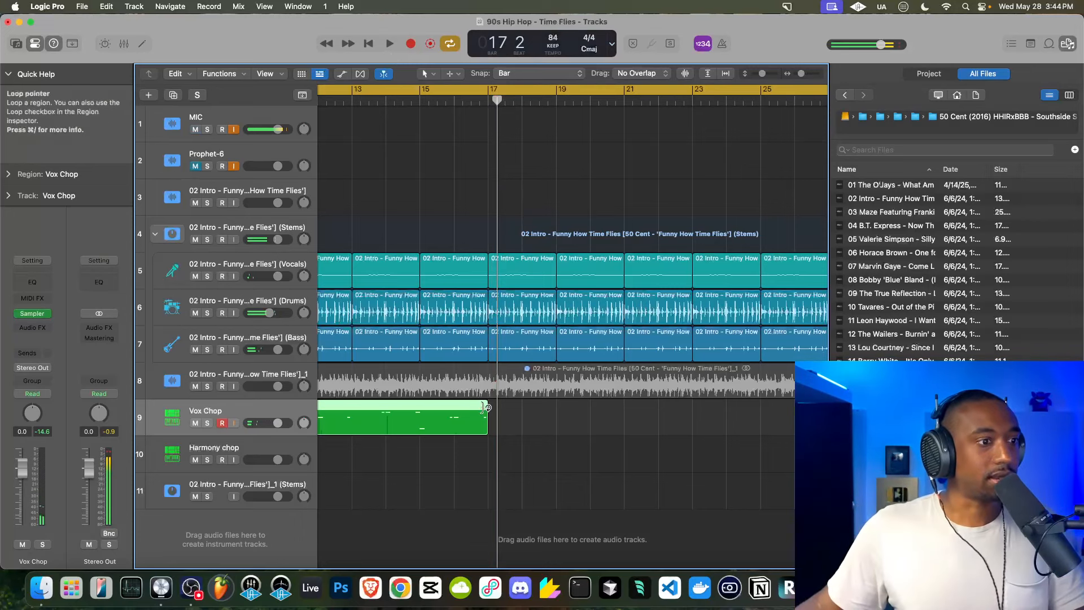
{"action": "scroll", "coordinate": [484, 405], "scroll_direction": "up", "scroll_amount": 10}
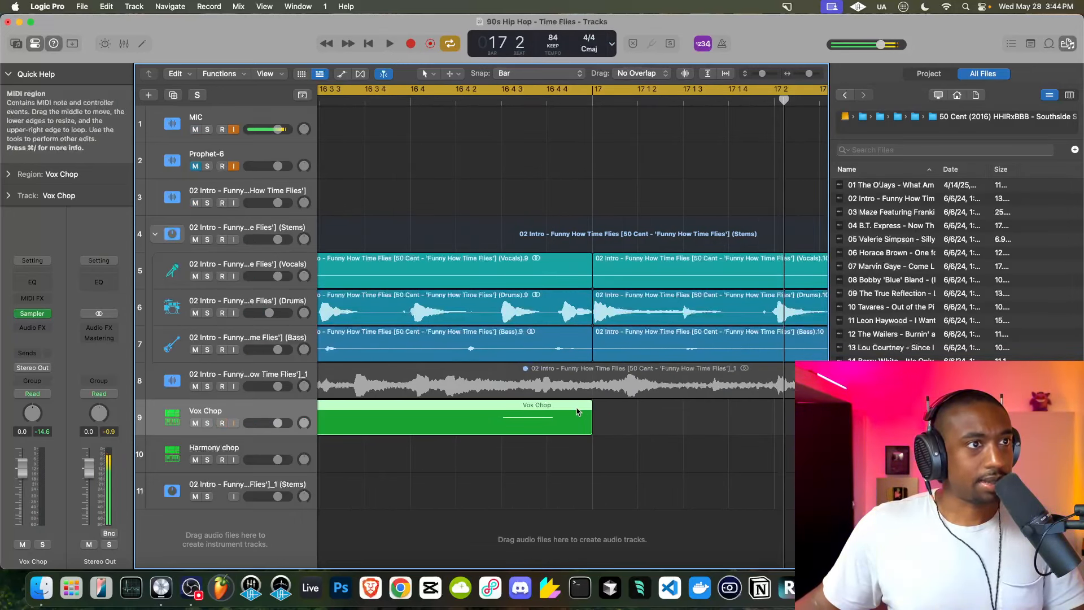
{"action": "scroll", "coordinate": [508, 426], "scroll_direction": "down", "scroll_amount": 10}
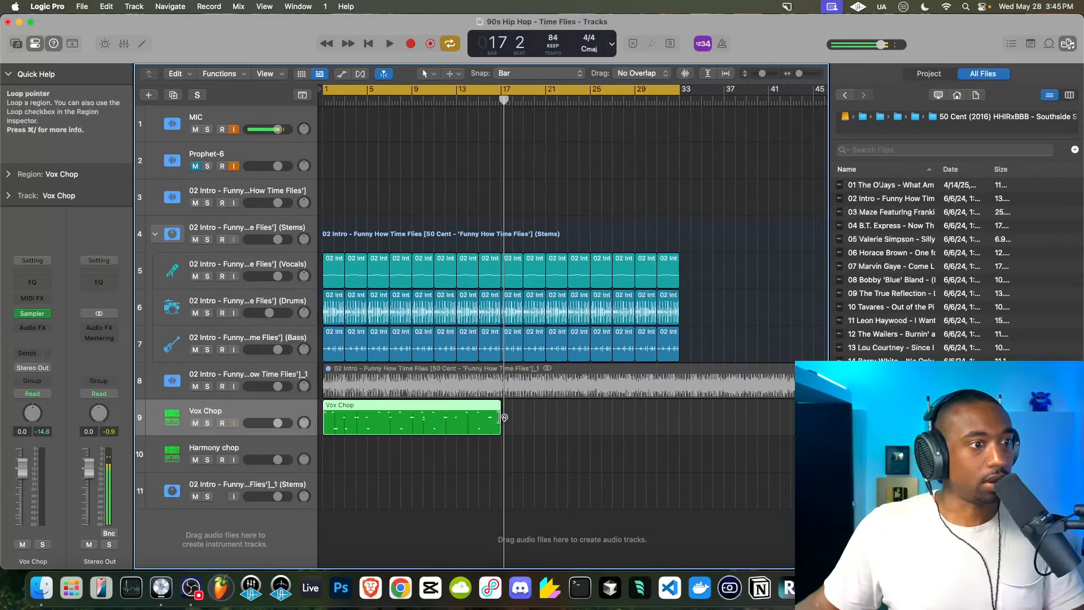
{"action": "scroll", "coordinate": [446, 405], "scroll_direction": "up", "scroll_amount": 10}
{"action": "scroll", "coordinate": [443, 414], "scroll_direction": "down", "scroll_amount": 3}
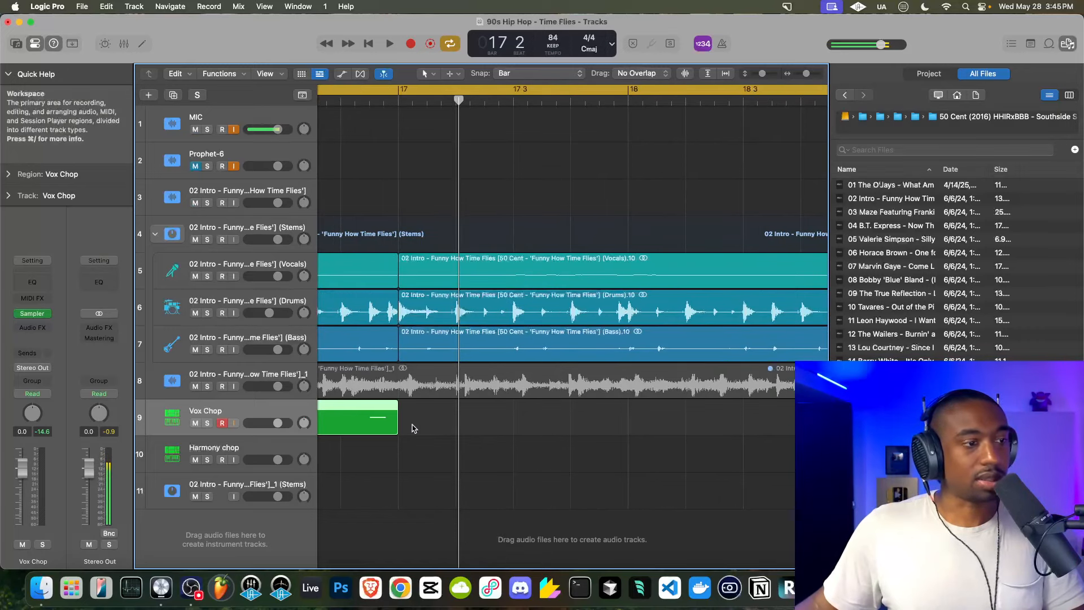
{"action": "scroll", "coordinate": [472, 415], "scroll_direction": "down", "scroll_amount": 6}
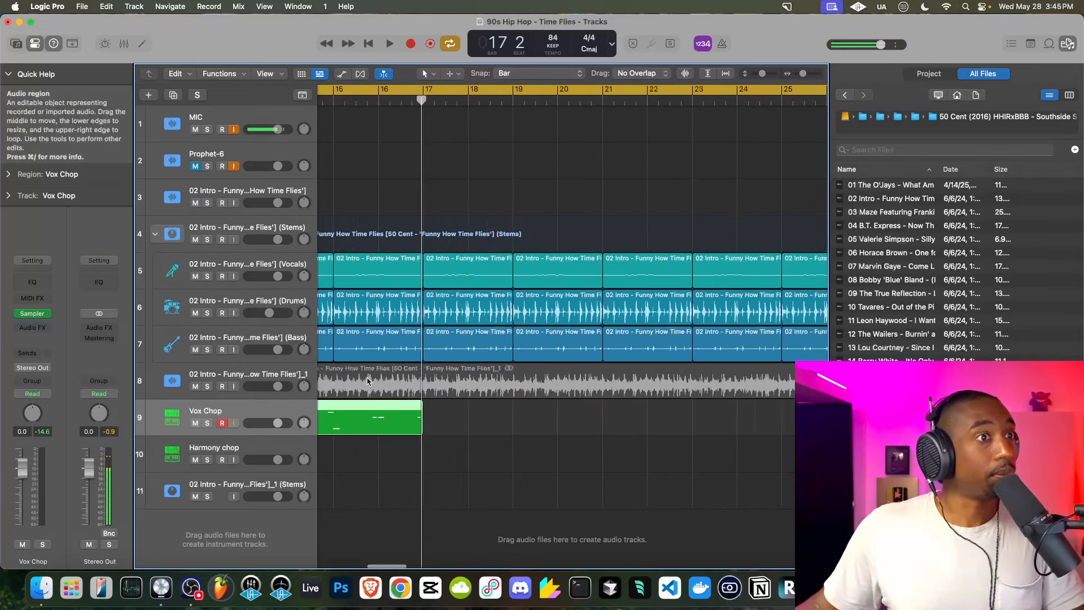
{"action": "scroll", "coordinate": [472, 415], "scroll_direction": "left", "scroll_amount": 1}
{"action": "key", "text": "Return"}
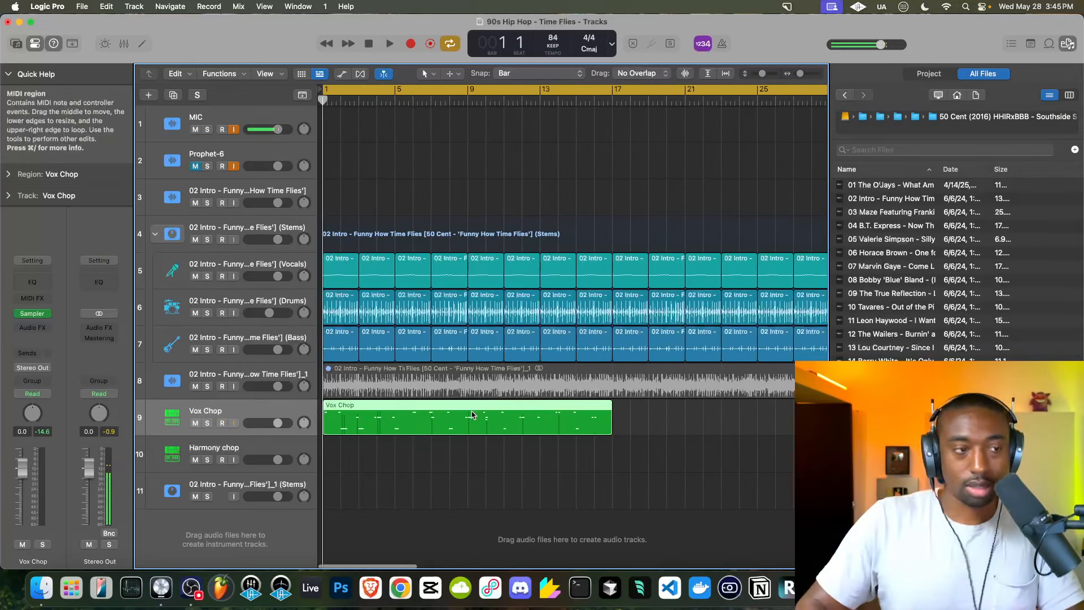
Quantize all the notes in the Vox Chop region to 1/16 Note in the Piano Roll and start playback.
{"action": "double_click", "coordinate": [434, 427]}
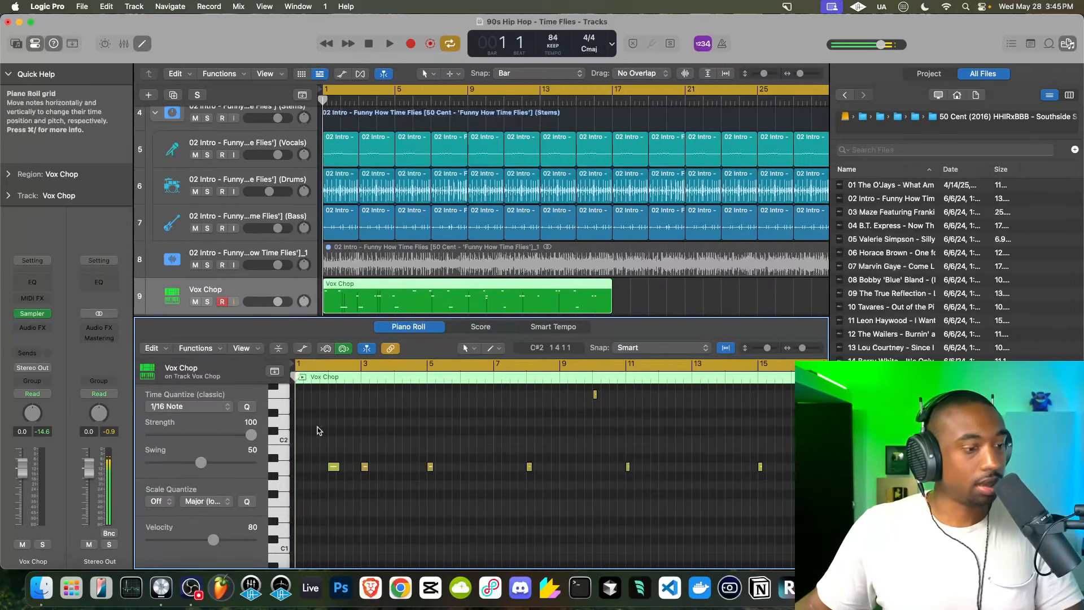
{"action": "left_click", "coordinate": [246, 407]}
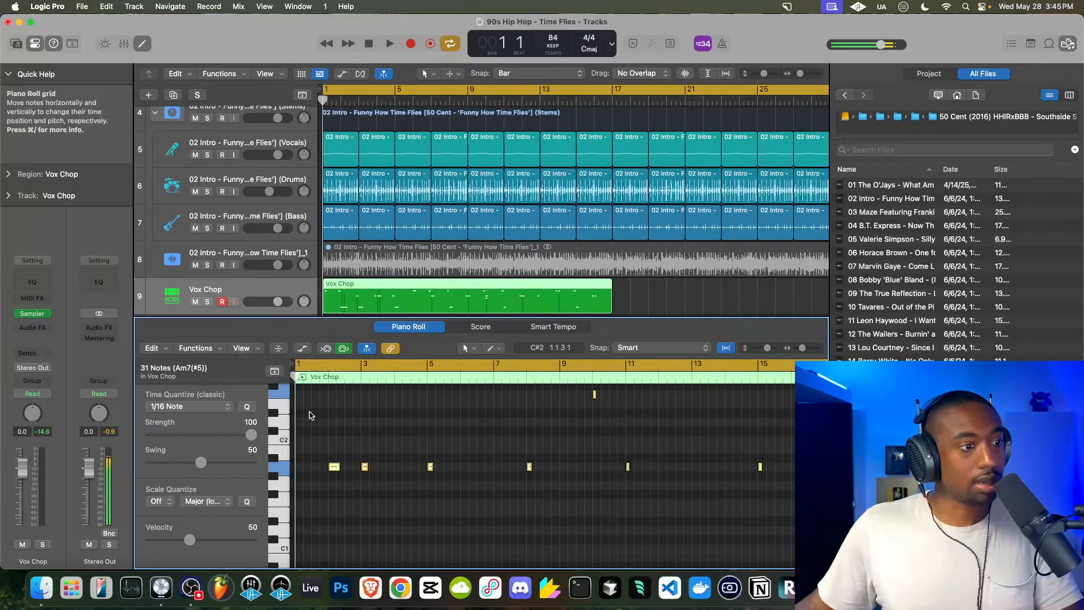
{"action": "key", "text": "space"}
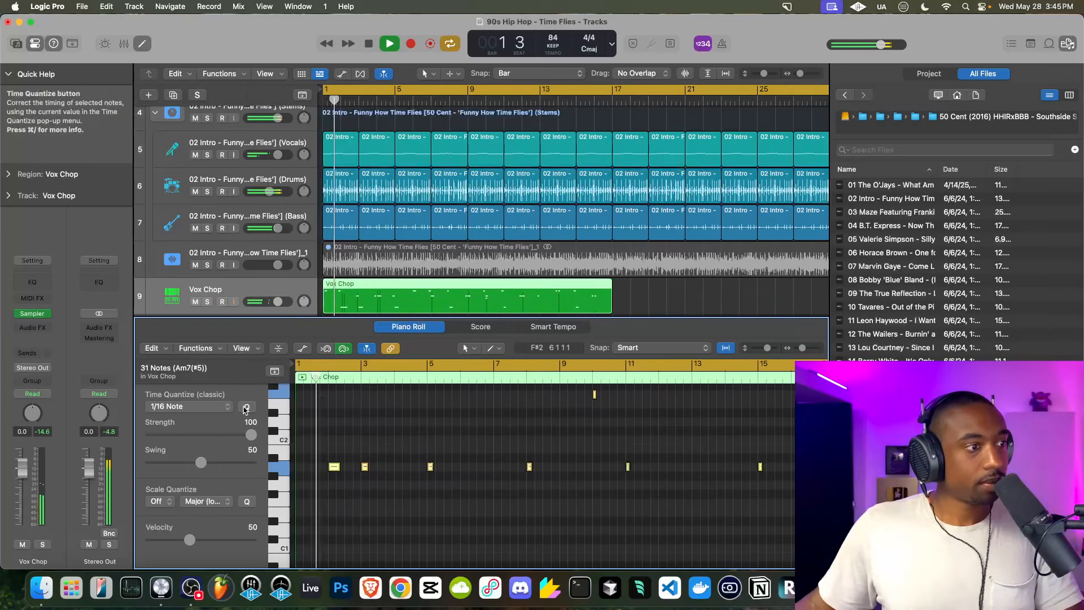
{"action": "right_click", "coordinate": [357, 410]}
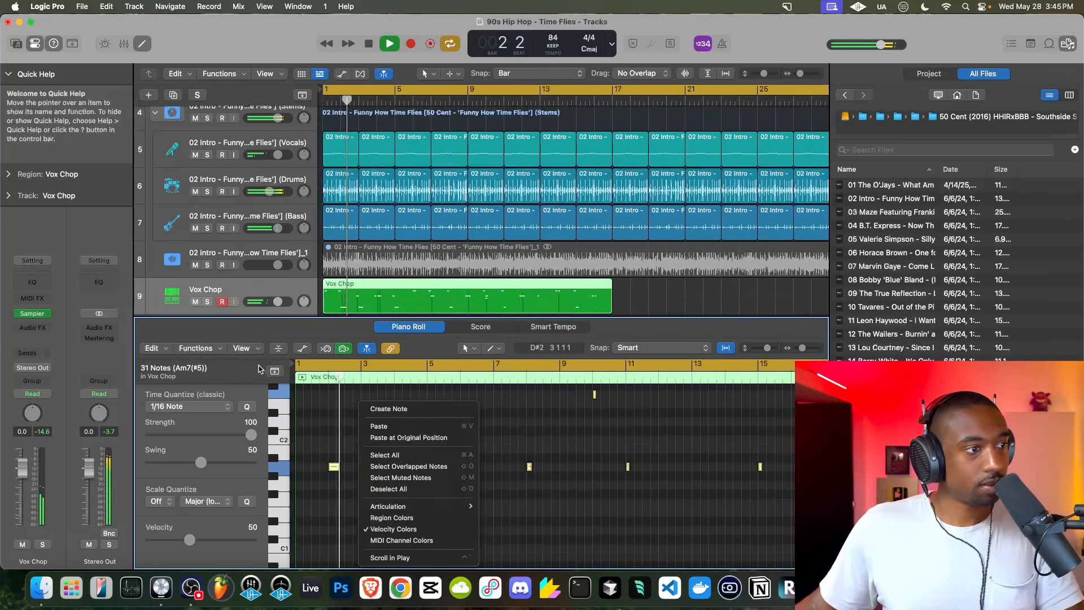
{"action": "left_click", "coordinate": [163, 348]}
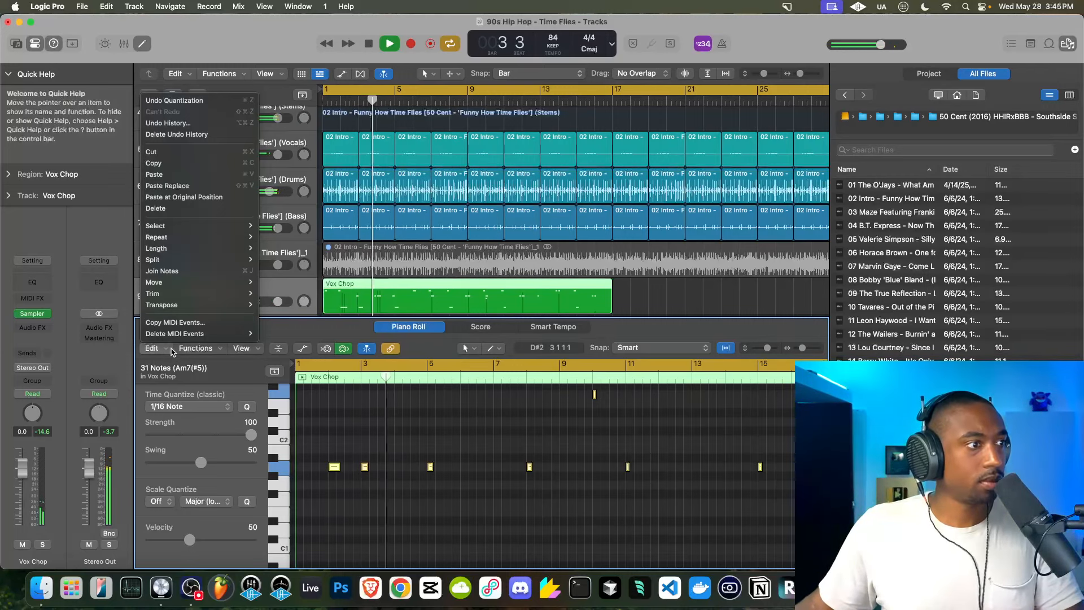
{"action": "left_click", "coordinate": [189, 347]}
{"action": "left_click", "coordinate": [189, 348]}
{"action": "left_click", "coordinate": [190, 351]}
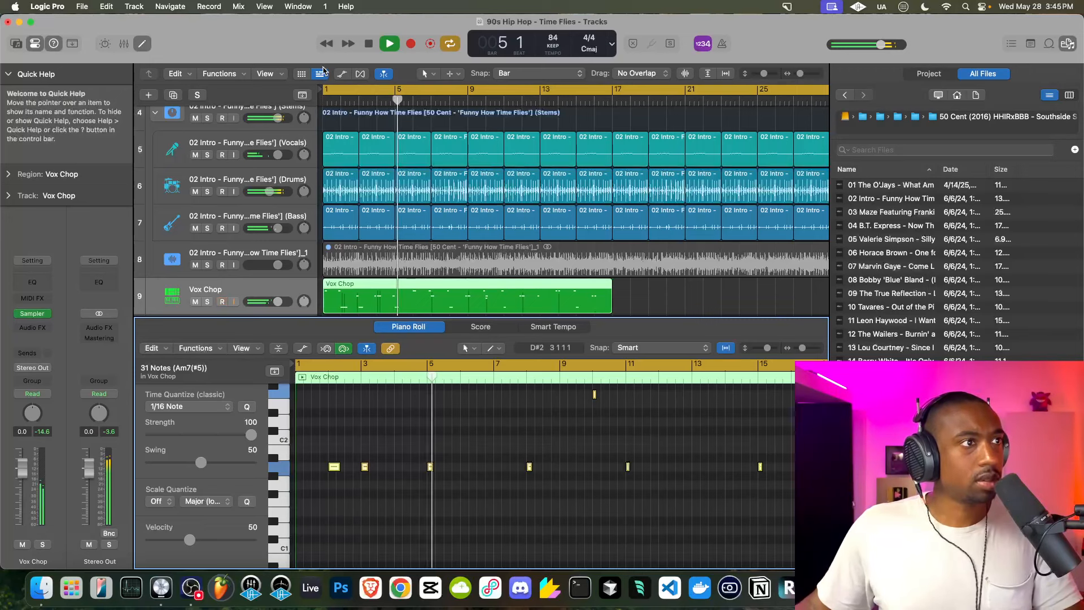
Close the Piano Roll and the file browser while playing back the quantized Vox Chop part over the stems.
{"action": "left_click_drag", "start_coordinate": [326, 317], "coordinate": [326, 569]}
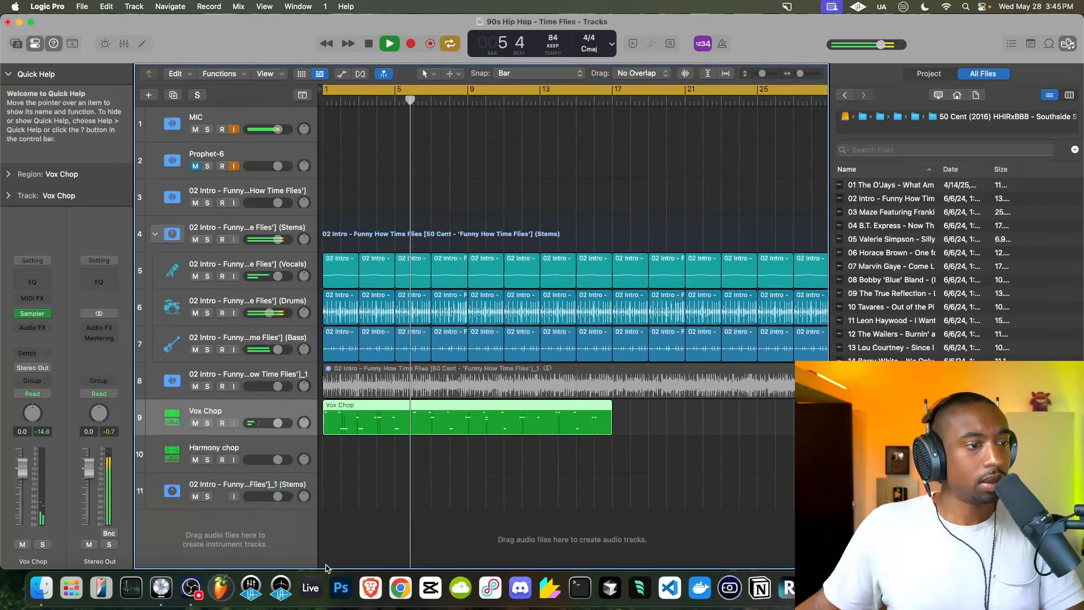
{"action": "key", "text": "space"}
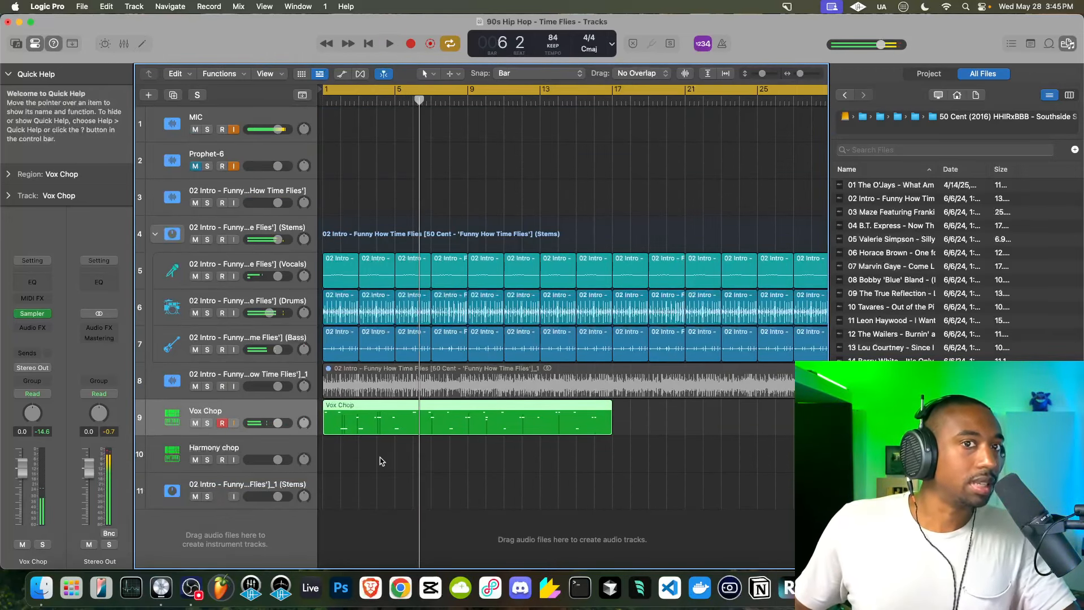
{"action": "key", "text": "space"}
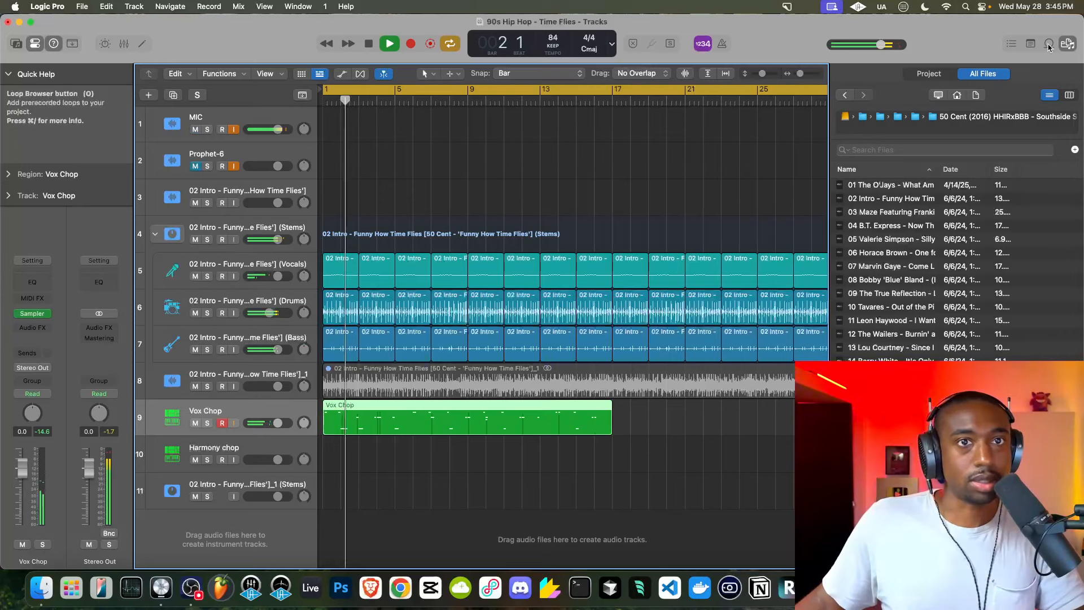
{"action": "key", "text": "f"}
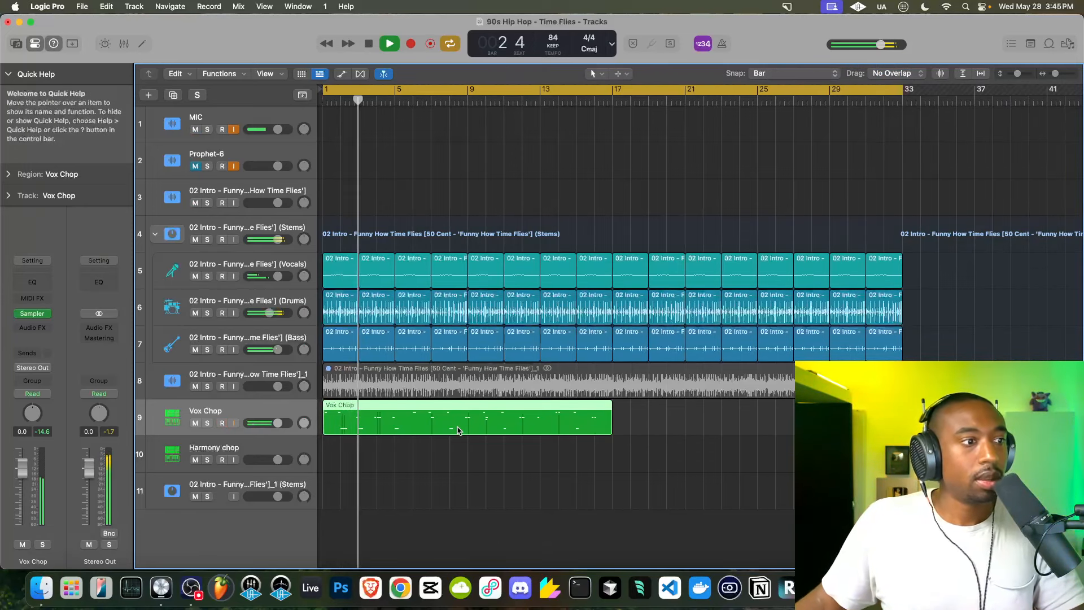
Copy the Vox Chop region and paste it at bar 17, and return the playhead to bar 1.
{"action": "right_click", "coordinate": [356, 408]}
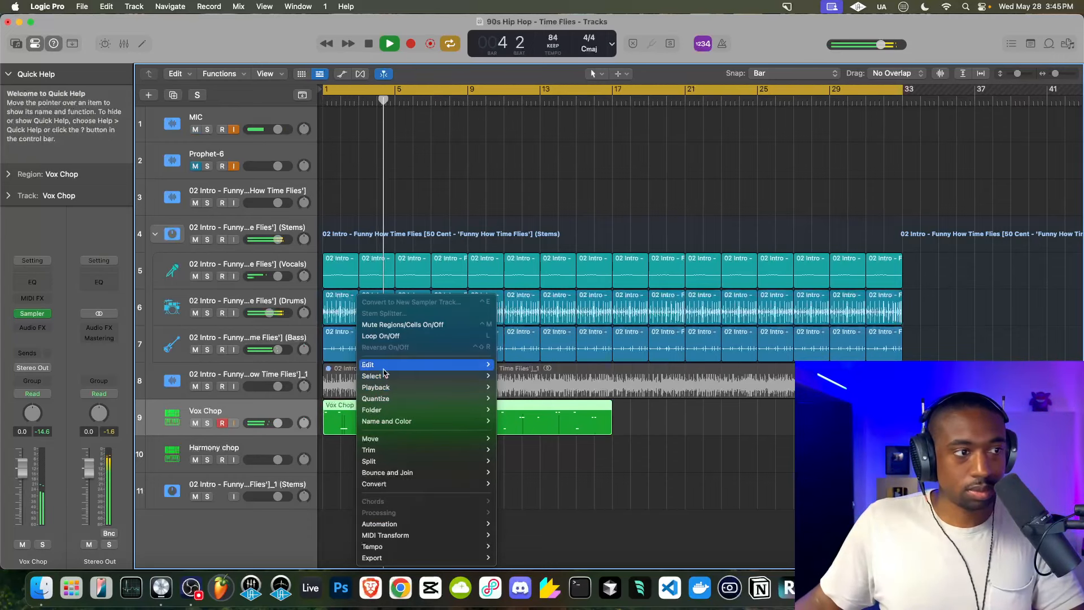
{"action": "mouse_move", "coordinate": [392, 365]}
{"action": "left_click", "coordinate": [528, 376]}
{"action": "key", "text": "space"}
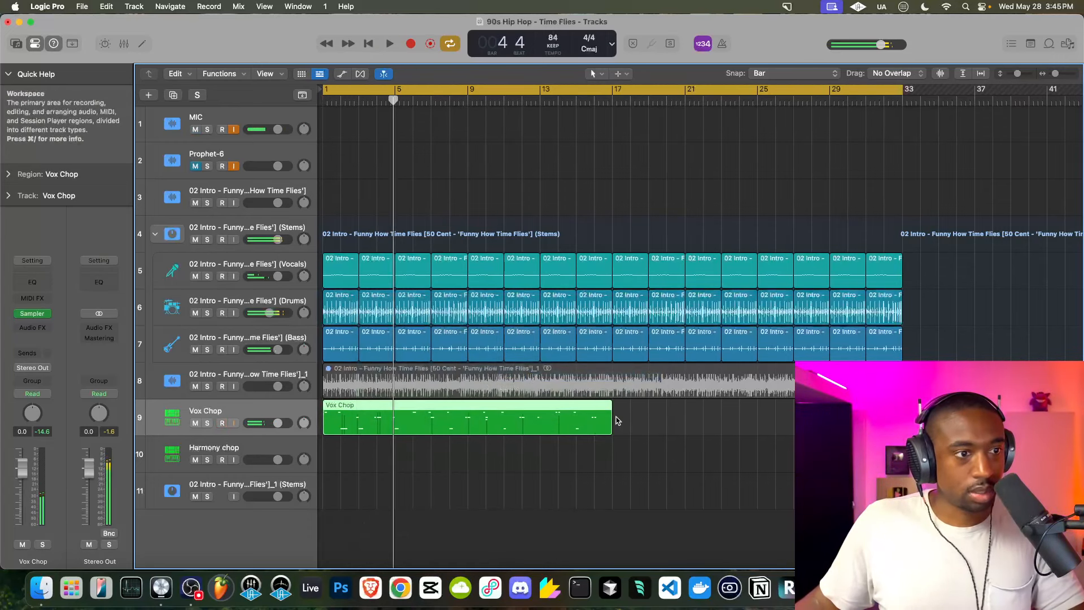
{"action": "left_click", "coordinate": [615, 418]}
{"action": "left_click", "coordinate": [619, 105]}
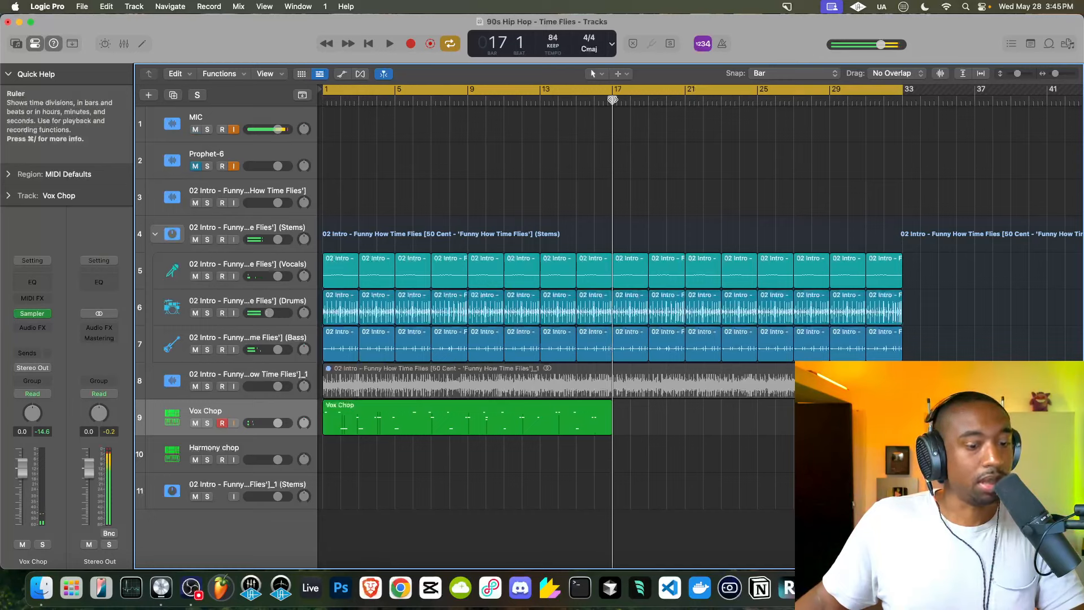
{"action": "key", "text": "super+v"}
{"action": "key", "text": "Return"}
{"action": "left_click", "coordinate": [222, 422]}
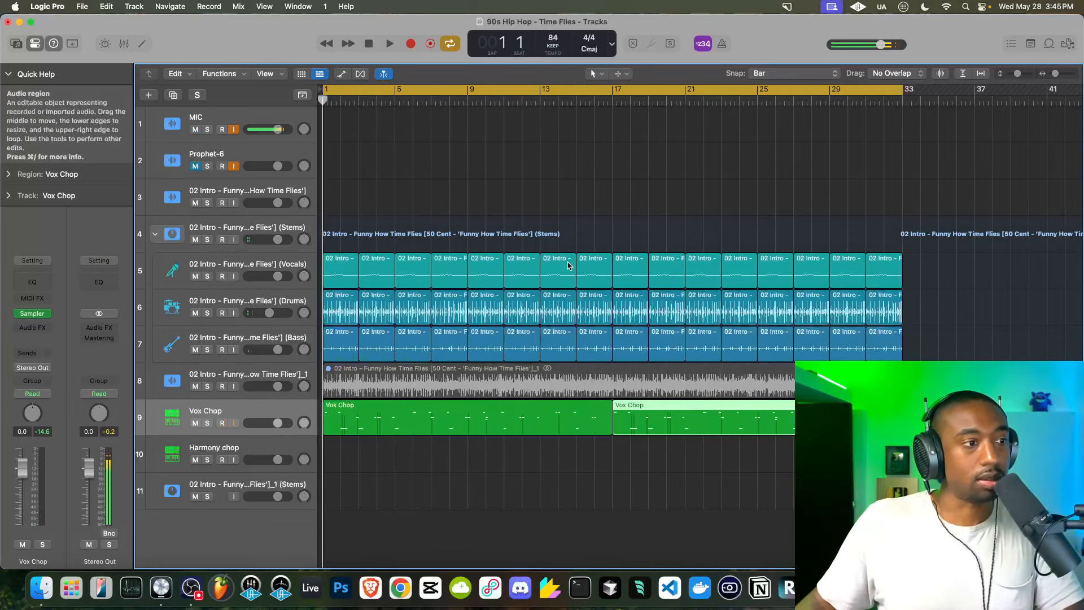
Insert a Tape Delay on the Vox Chop track as an audio effect.
{"action": "key", "text": "space"}
{"action": "left_click", "coordinate": [208, 418]}
{"action": "key", "text": "space"}
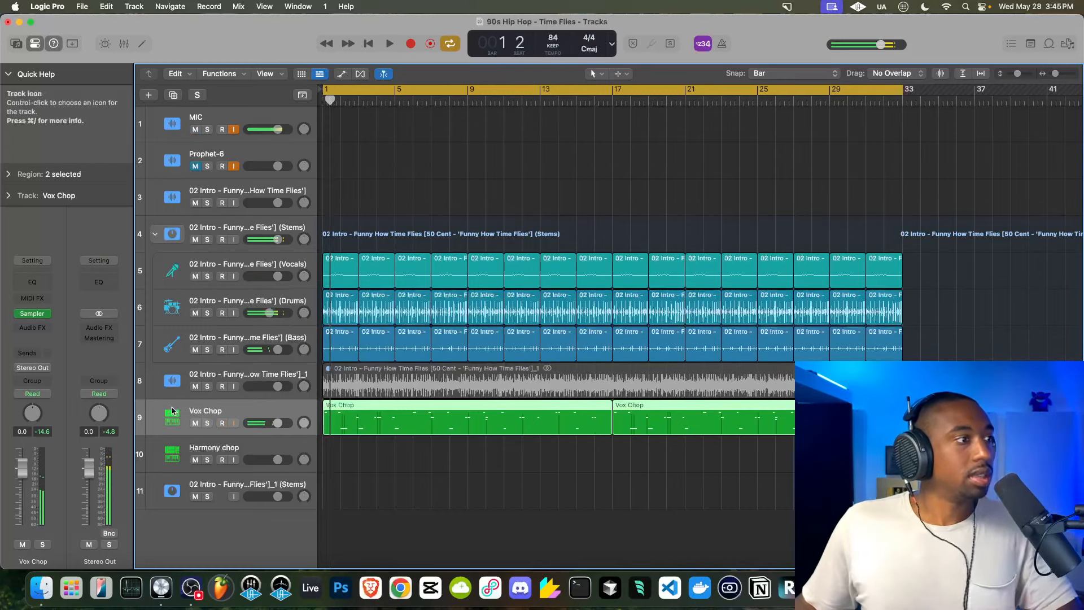
{"action": "left_click", "coordinate": [35, 329]}
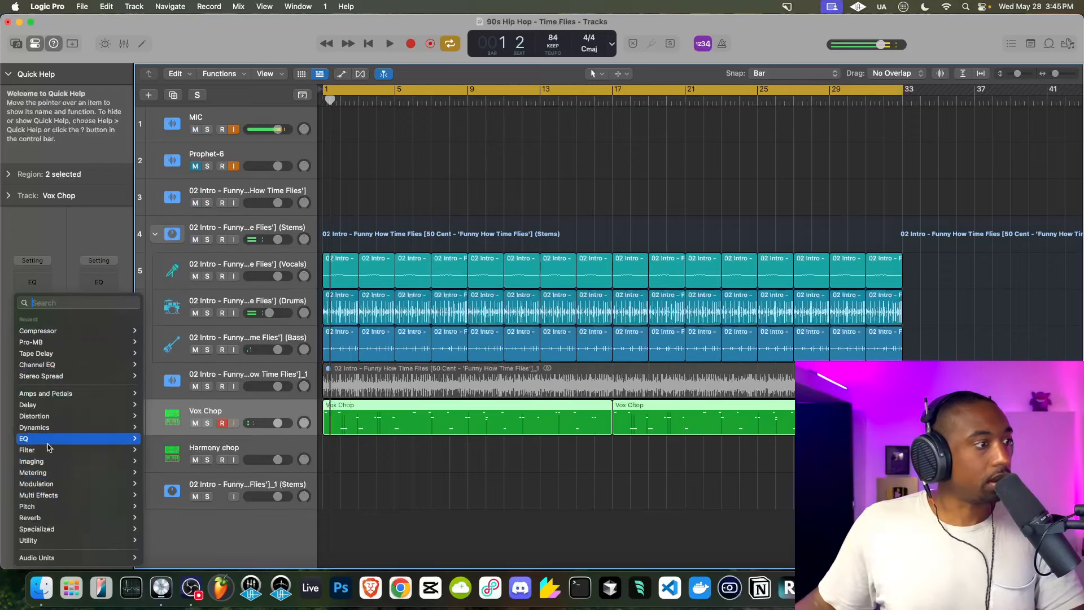
{"action": "mouse_move", "coordinate": [55, 404]}
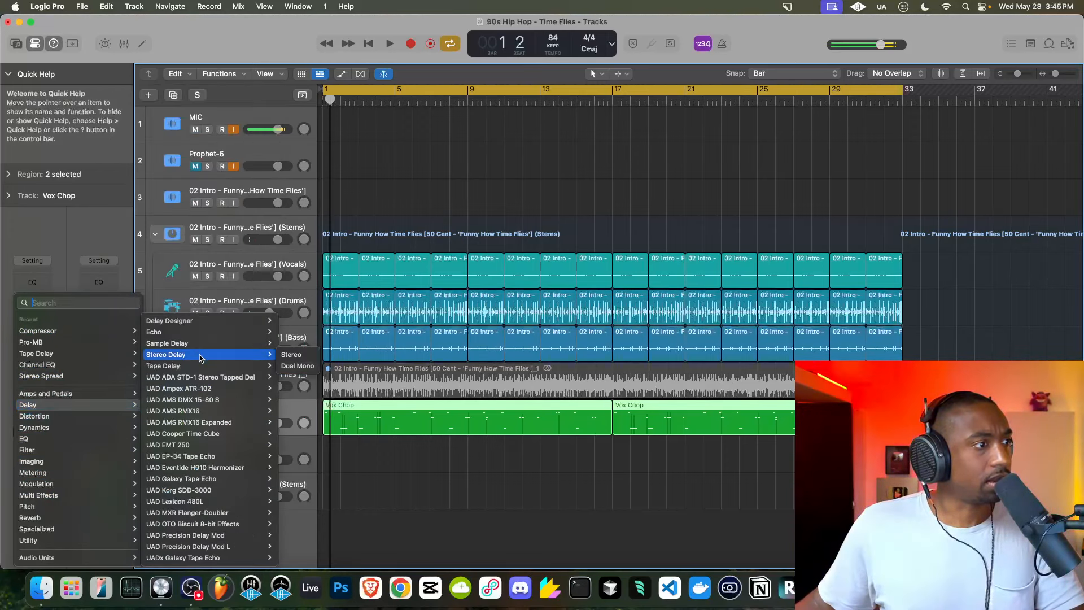
{"action": "left_click", "coordinate": [192, 367]}
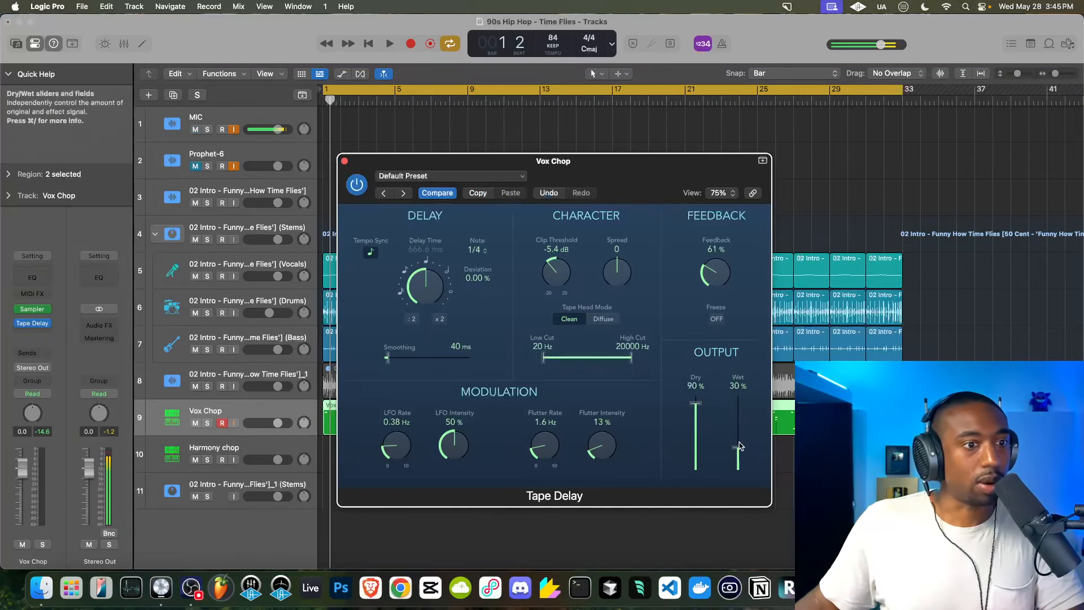
Turn off the Vox Chop delay's tempo sync and set delay time 218.4 ms, clip threshold 0.0 dB, feedback 53% and wet 22%, closing the plug-in.
{"action": "key", "text": "space"}
{"action": "left_click", "coordinate": [370, 251]}
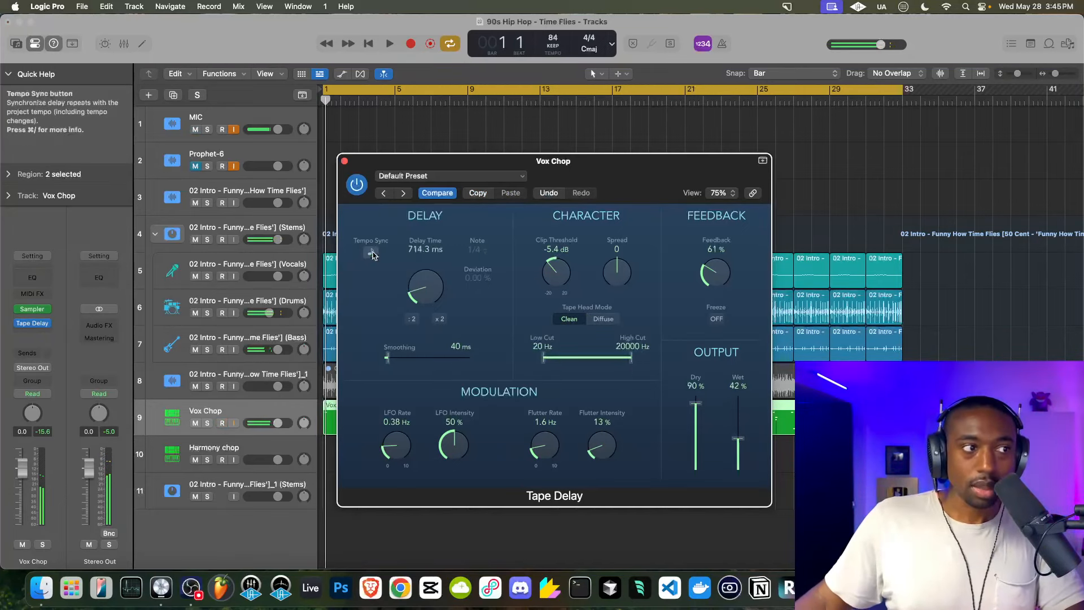
{"action": "key", "text": "space"}
{"action": "left_click_drag", "start_coordinate": [420, 302], "coordinate": [420, 300]}
{"action": "left_click_drag", "start_coordinate": [725, 257], "coordinate": [709, 276]}
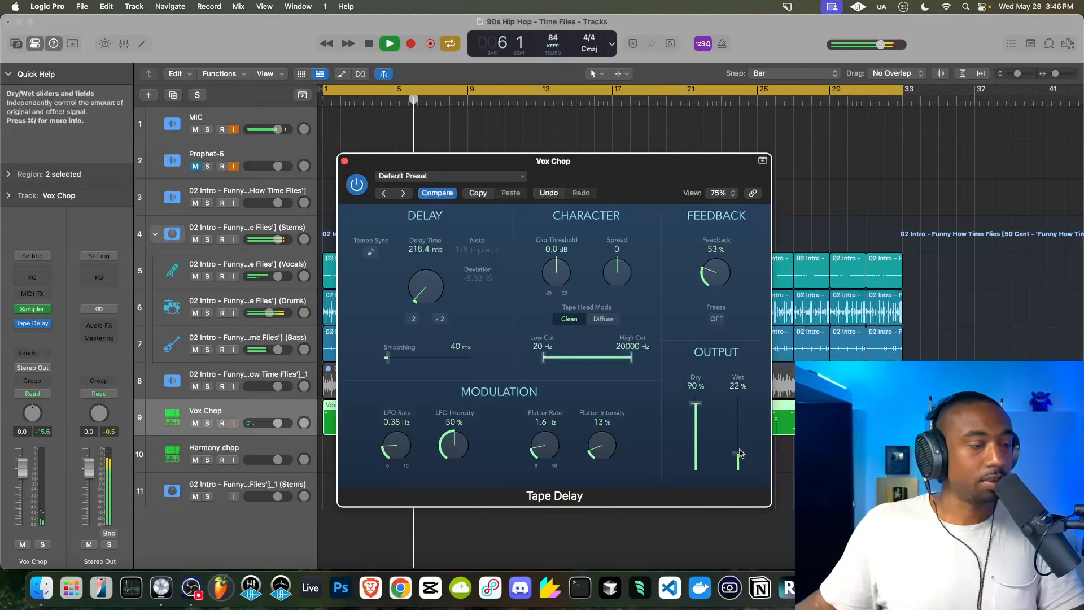
{"action": "left_click", "coordinate": [344, 161]}
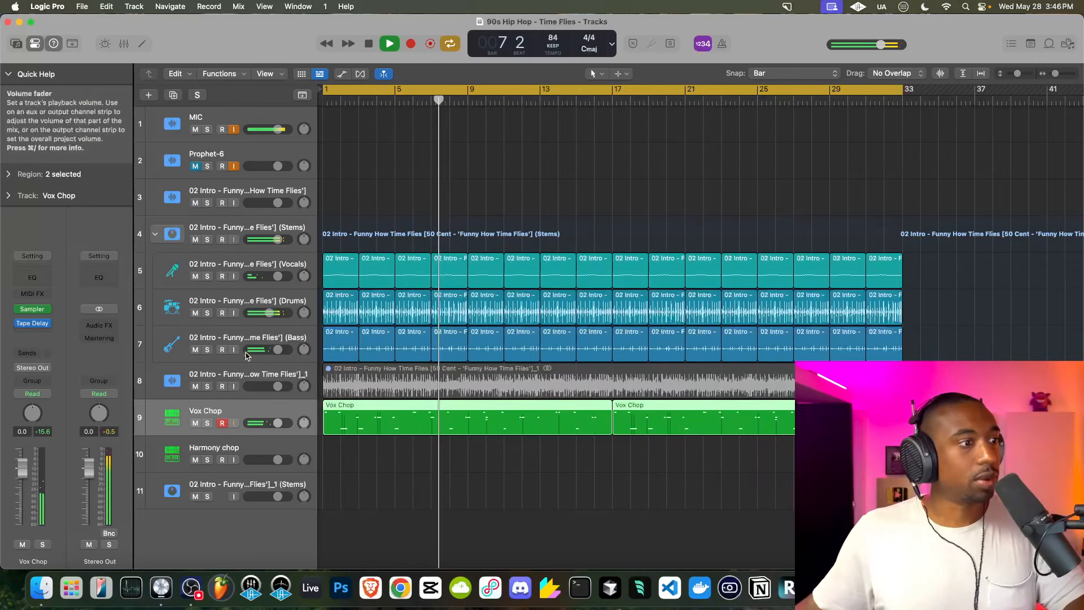
Select the Harmony chop track and play the arrangement from bar 1 to rehearse the harmony chops over it.
{"action": "left_click", "coordinate": [222, 423]}
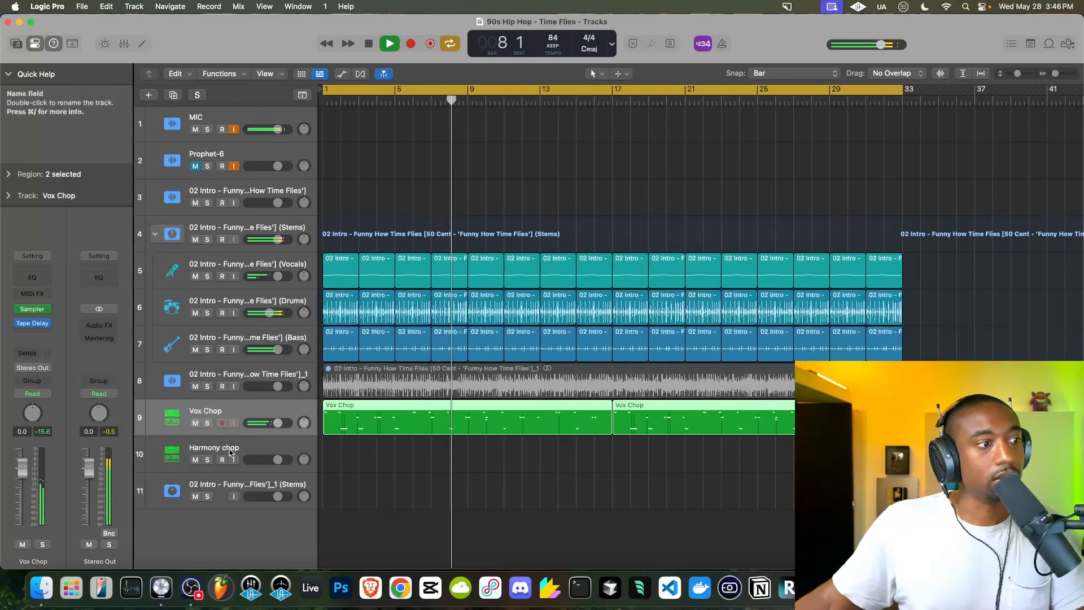
{"action": "left_click", "coordinate": [229, 442]}
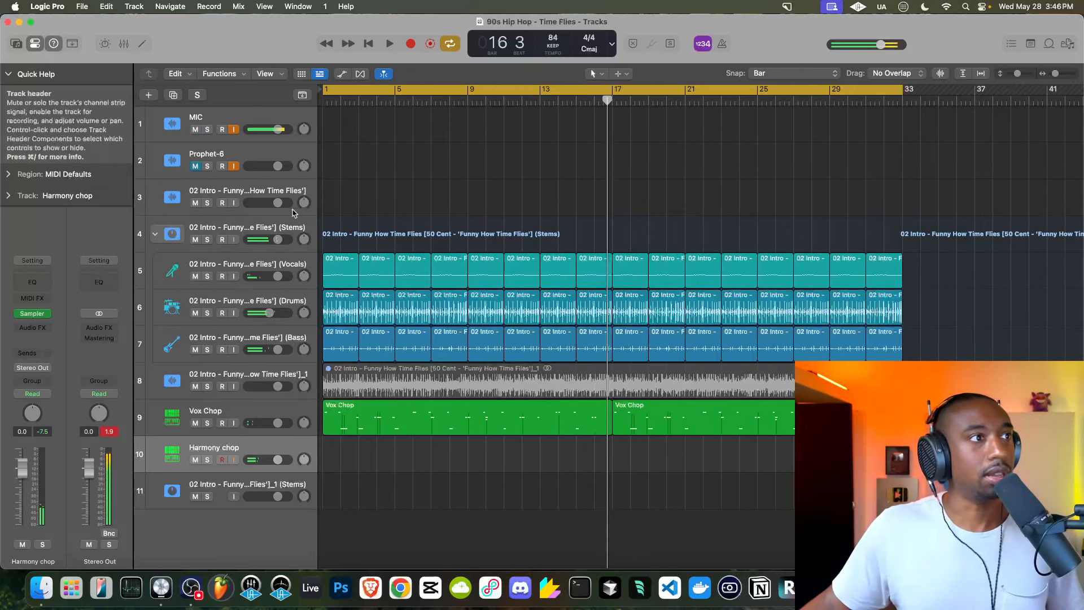
{"action": "left_click", "coordinate": [391, 44]}
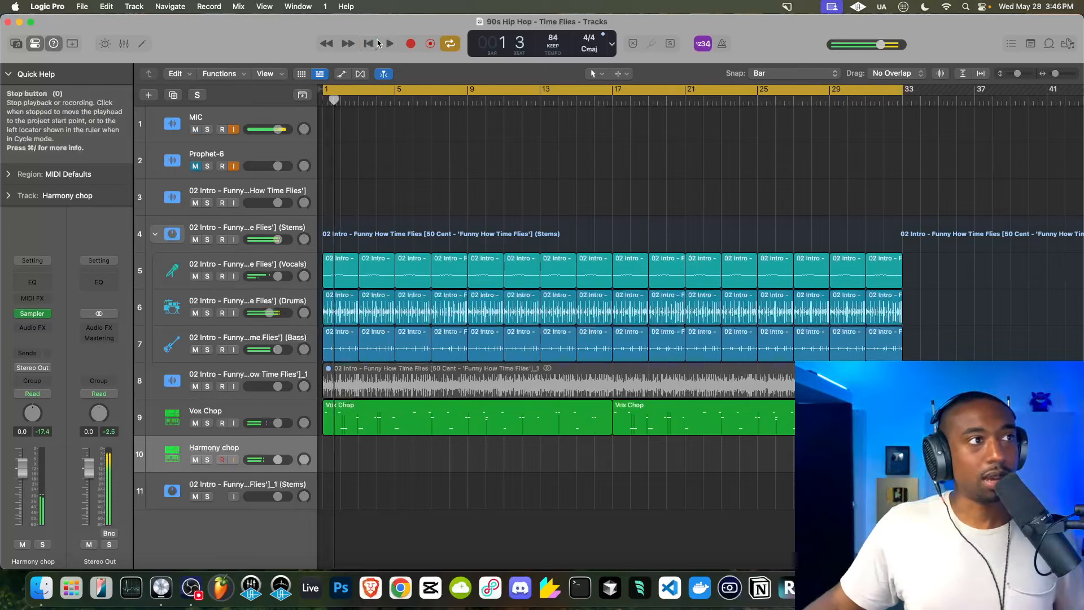
{"action": "left_click", "coordinate": [375, 43]}
{"action": "left_click", "coordinate": [390, 44]}
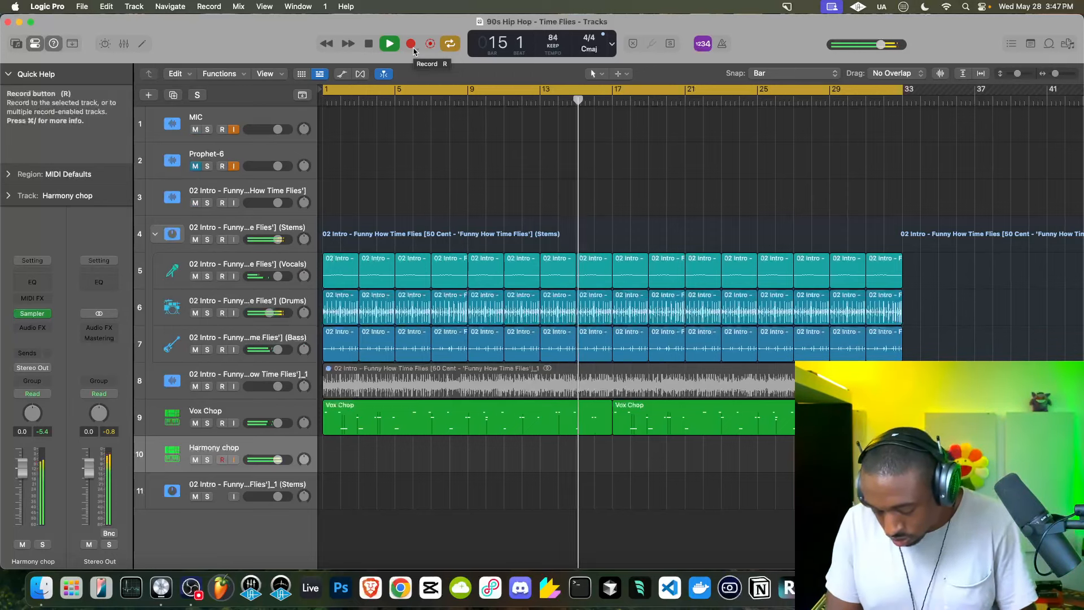
{"action": "left_click", "coordinate": [361, 51]}
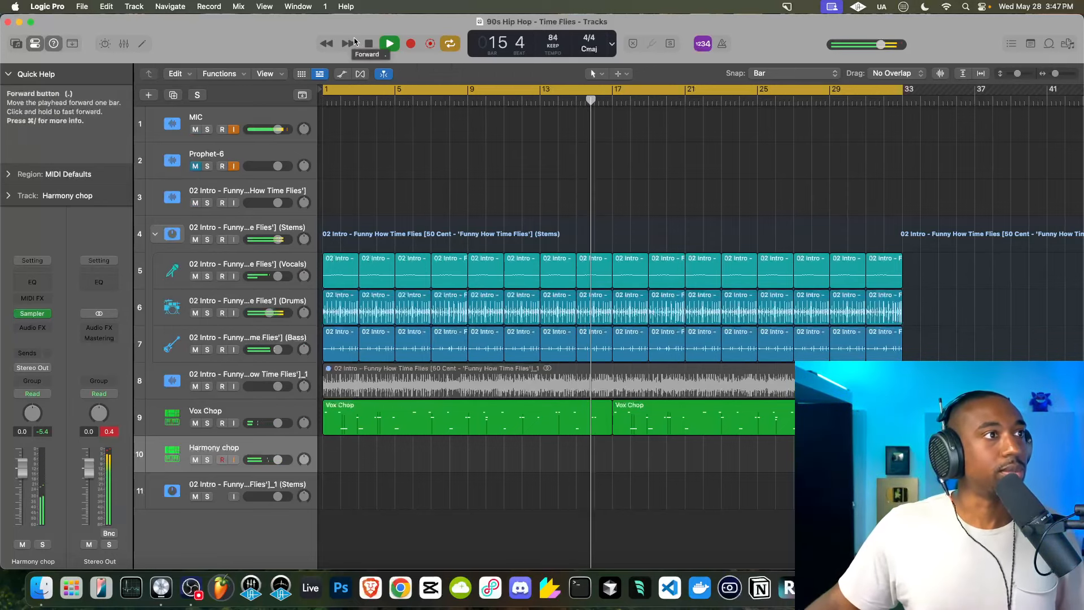
{"action": "key", "text": "r"}
{"action": "left_click", "coordinate": [370, 43]}
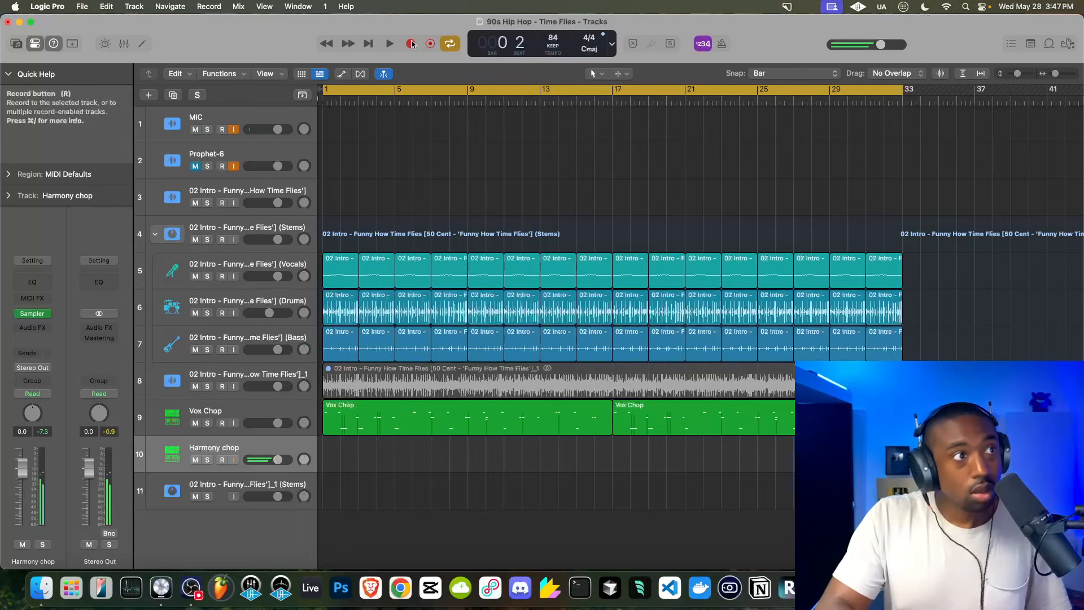
{"action": "key", "text": "space"}
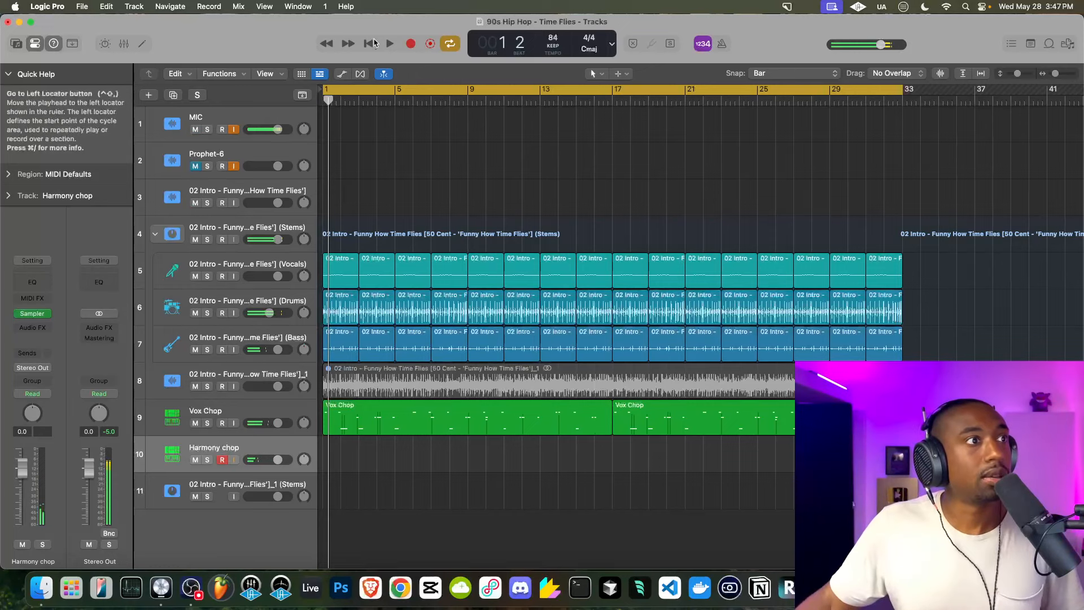
{"action": "key", "text": "Return"}
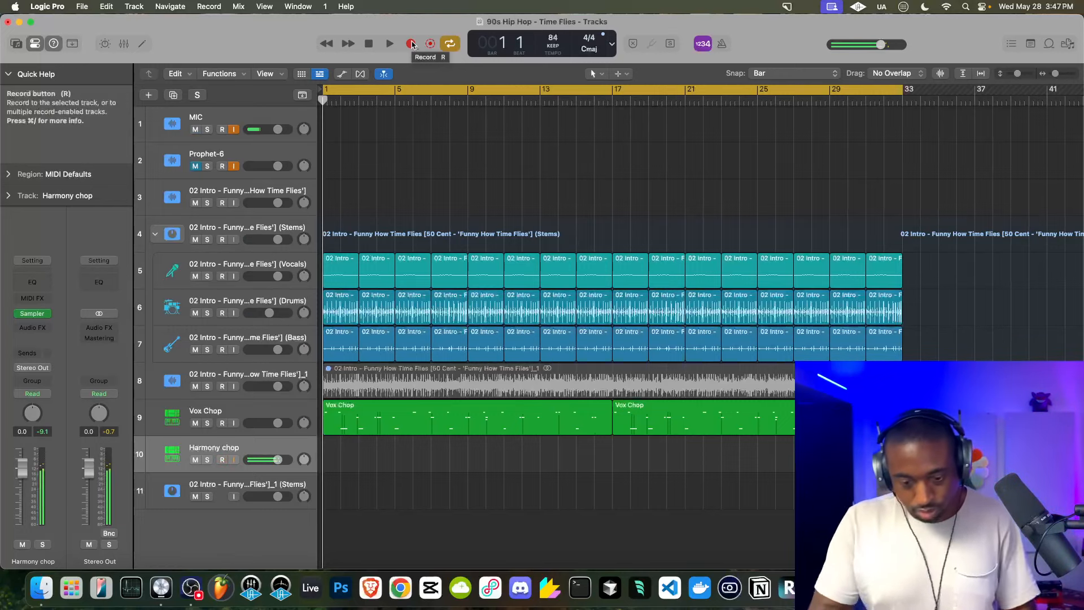
Record a harmony chop pattern on the Harmony chop track from bar 1 to bar 9 and return the playhead to bar 1.
{"action": "left_click", "coordinate": [411, 44]}
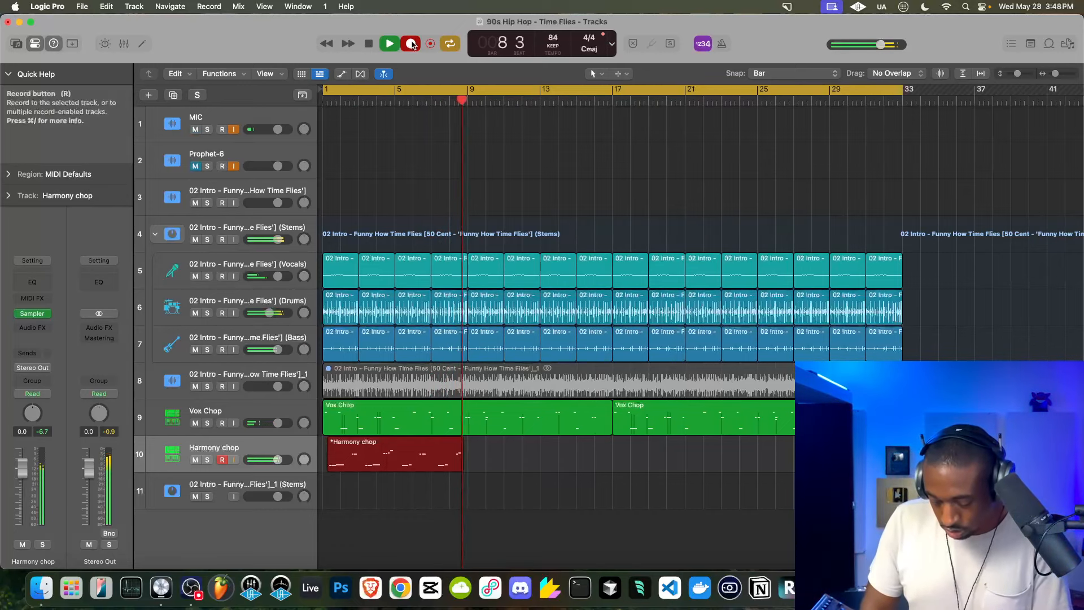
{"action": "key", "text": "space"}
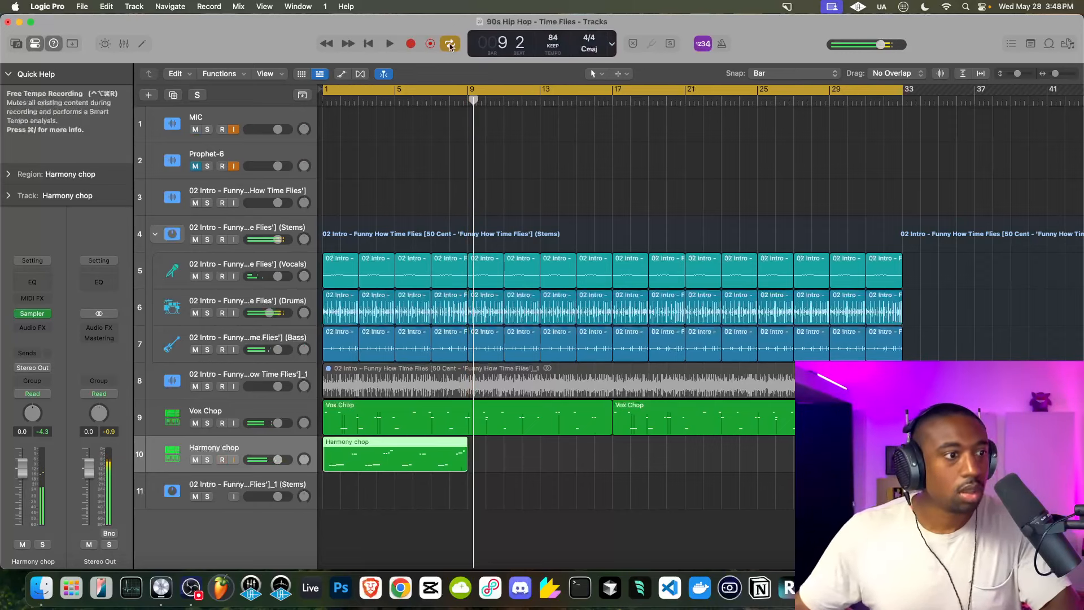
{"action": "left_click", "coordinate": [370, 45]}
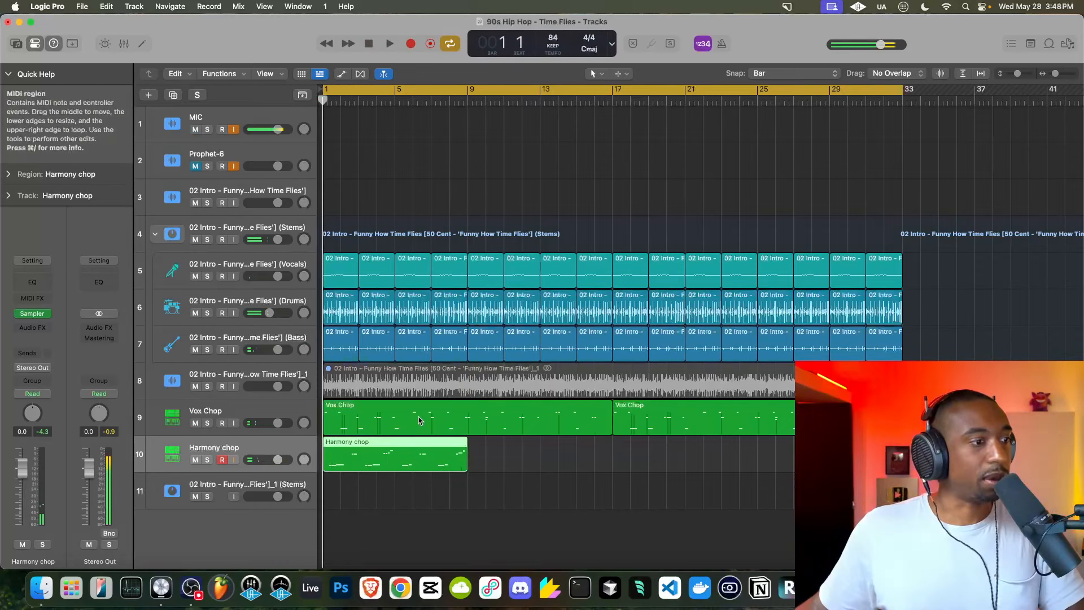
Quantize all notes in the Harmony chop region to 1/16 Note in the Piano Roll and close the editor during playback.
{"action": "double_click", "coordinate": [372, 449]}
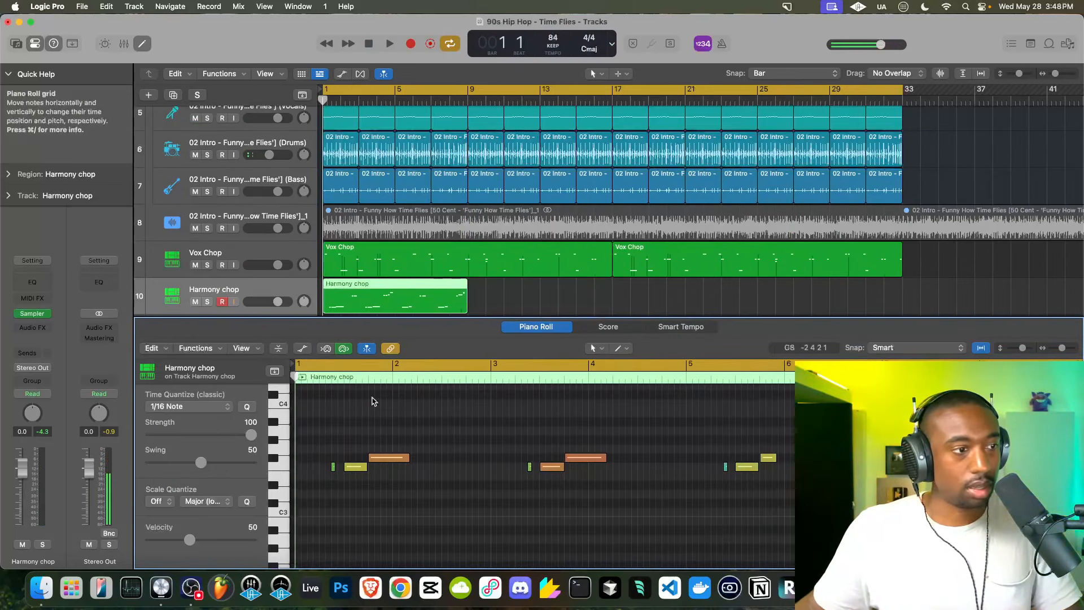
{"action": "key", "text": "super+q"}
{"action": "left_click", "coordinate": [523, 280]}
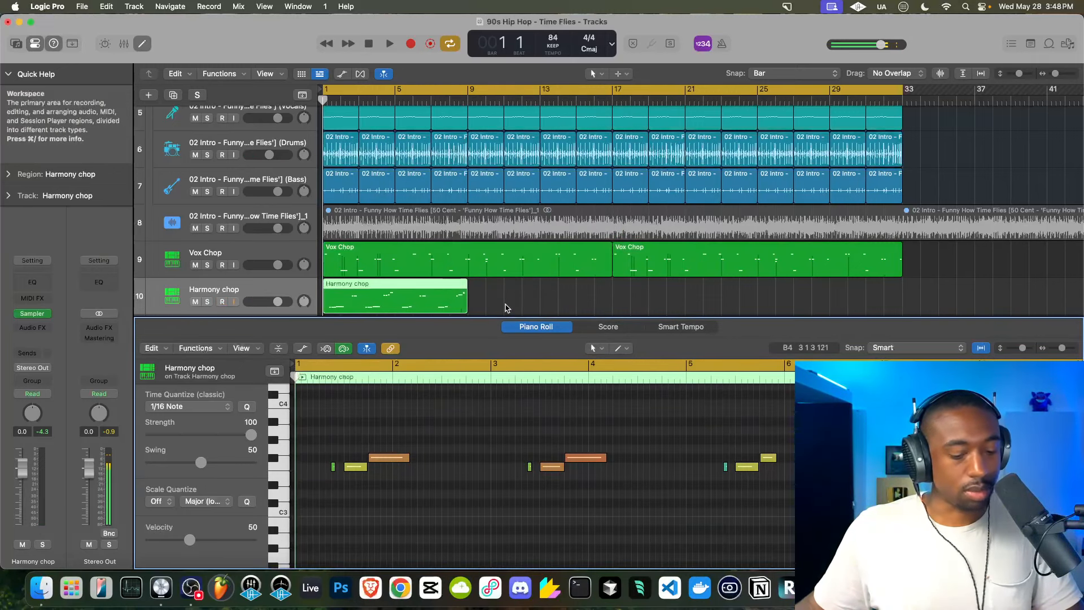
{"action": "key", "text": "super+a"}
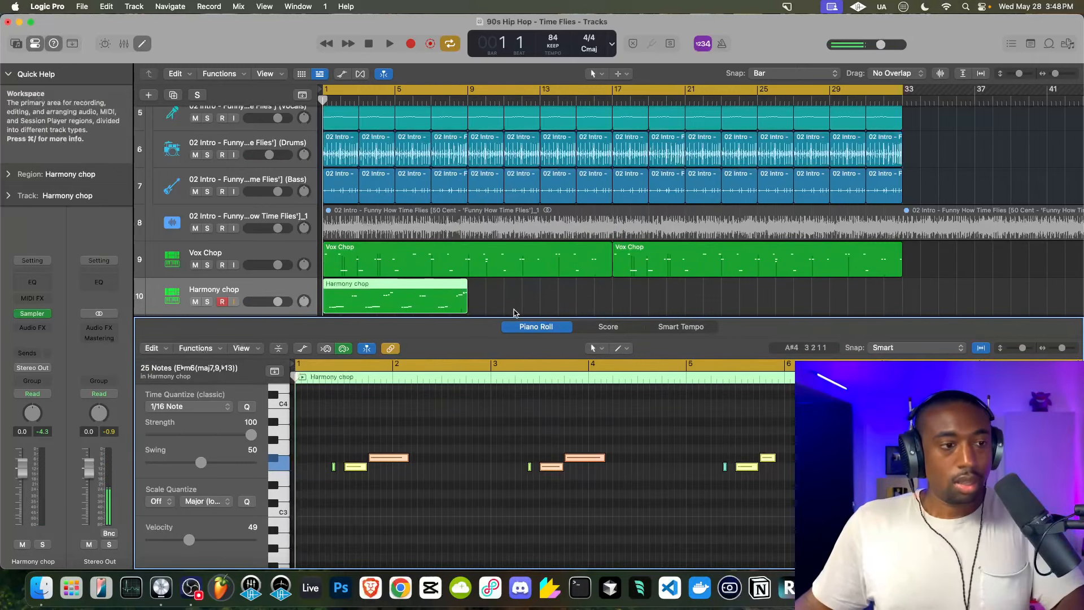
{"action": "key", "text": "space"}
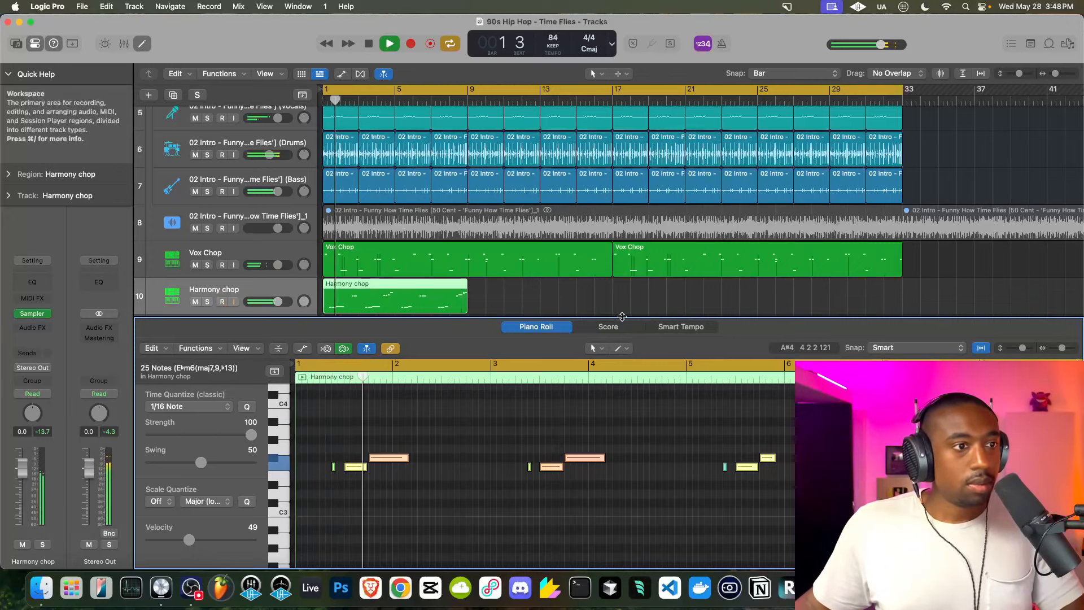
{"action": "left_click_drag", "start_coordinate": [622, 316], "coordinate": [632, 544]}
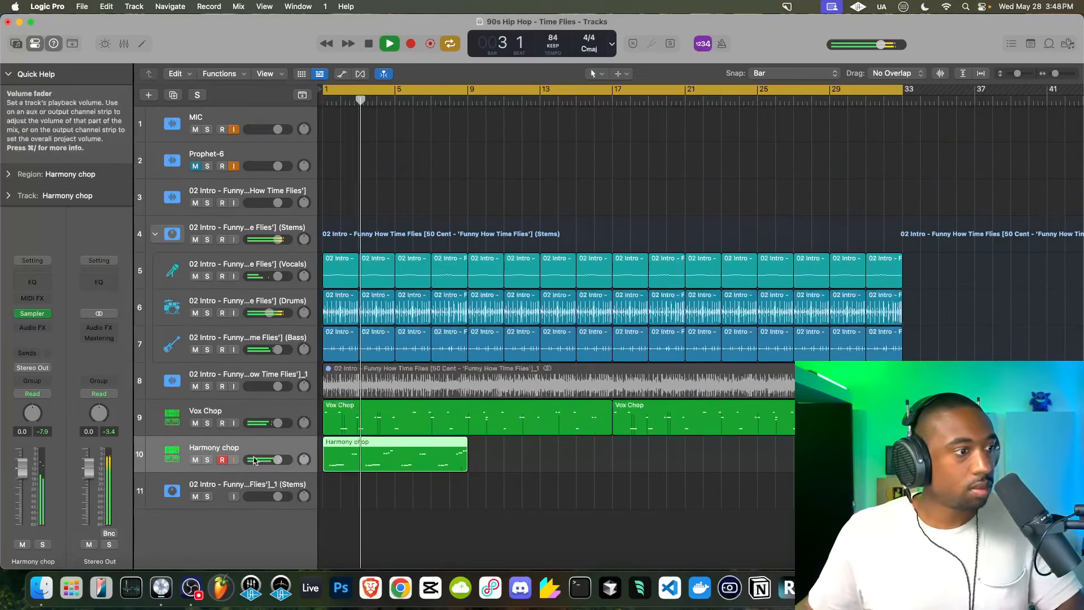
Insert a stereo Tape Delay on the Harmony chop track with spread 63, low cut 520 Hz, high cut 1500 Hz, feedback 55% and wet 34%.
{"action": "left_click", "coordinate": [19, 325]}
{"action": "mouse_move", "coordinate": [56, 398]}
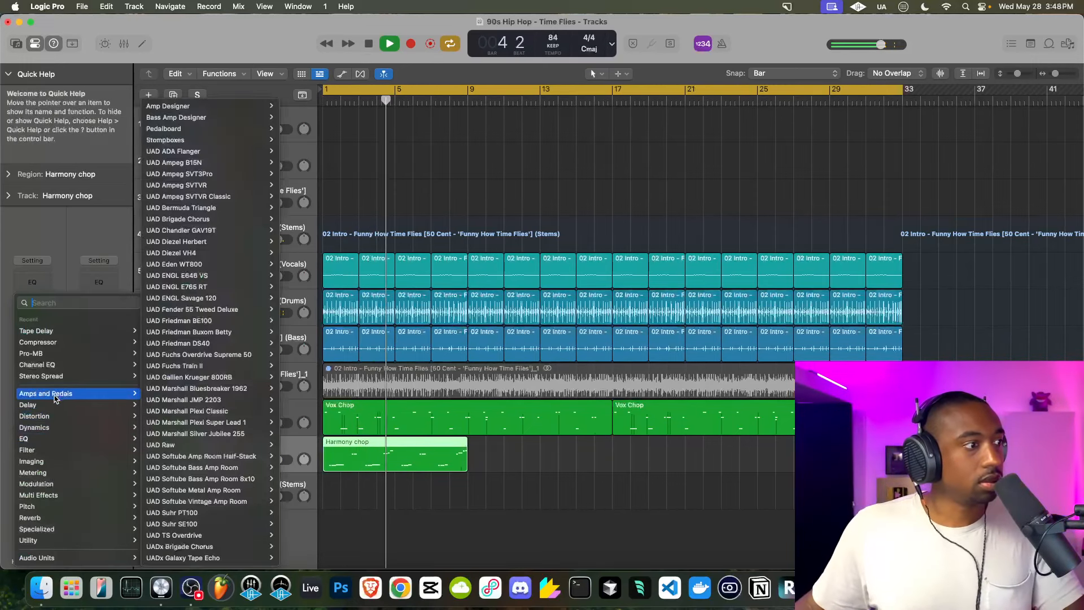
{"action": "mouse_move", "coordinate": [233, 366]}
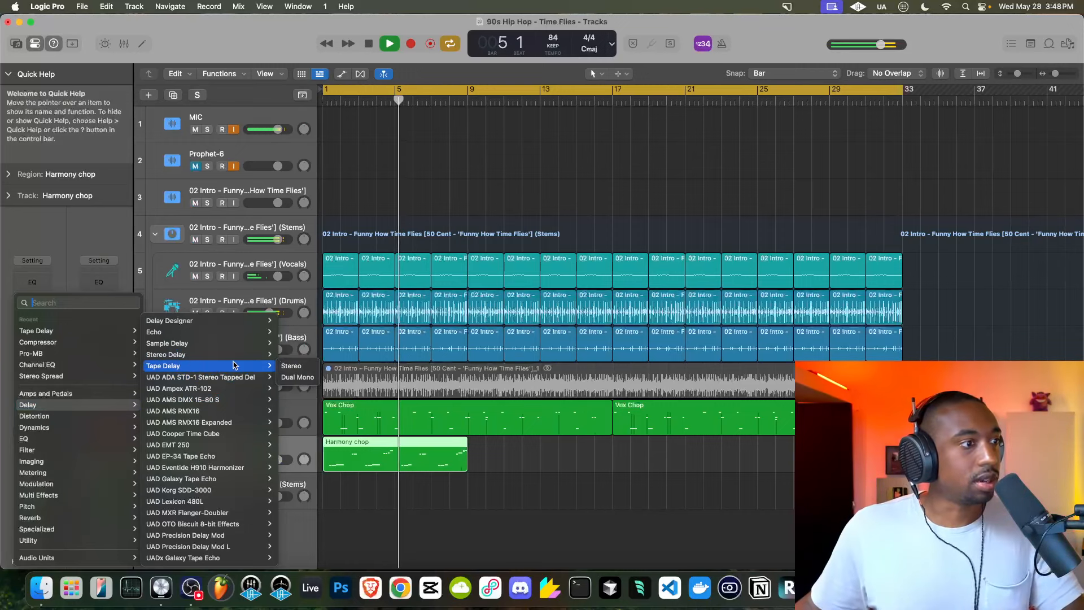
{"action": "left_click", "coordinate": [291, 365]}
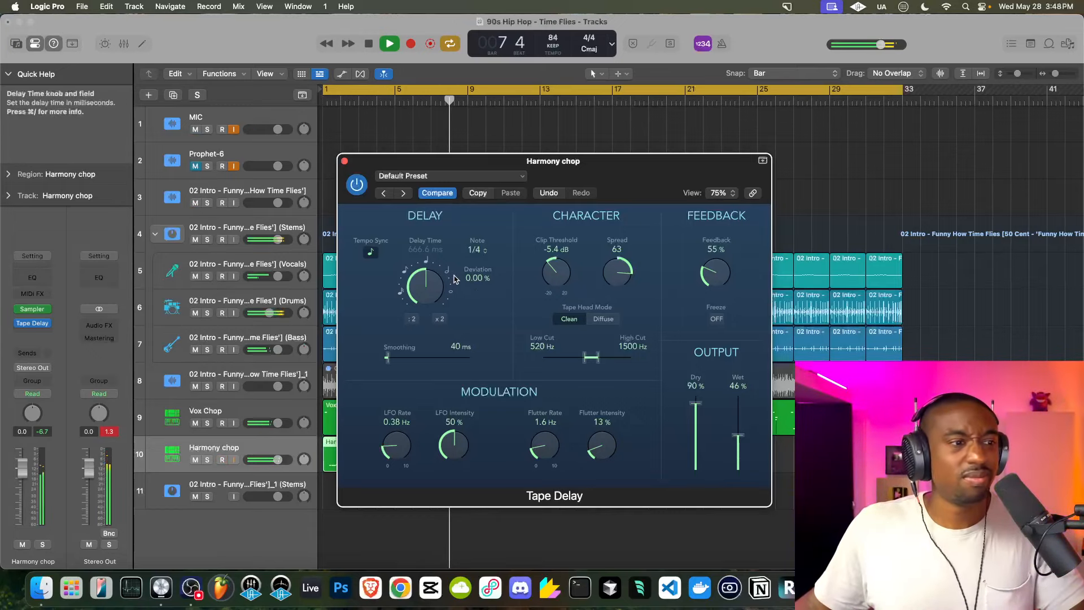
{"action": "left_click_drag", "start_coordinate": [737, 435], "coordinate": [742, 446]}
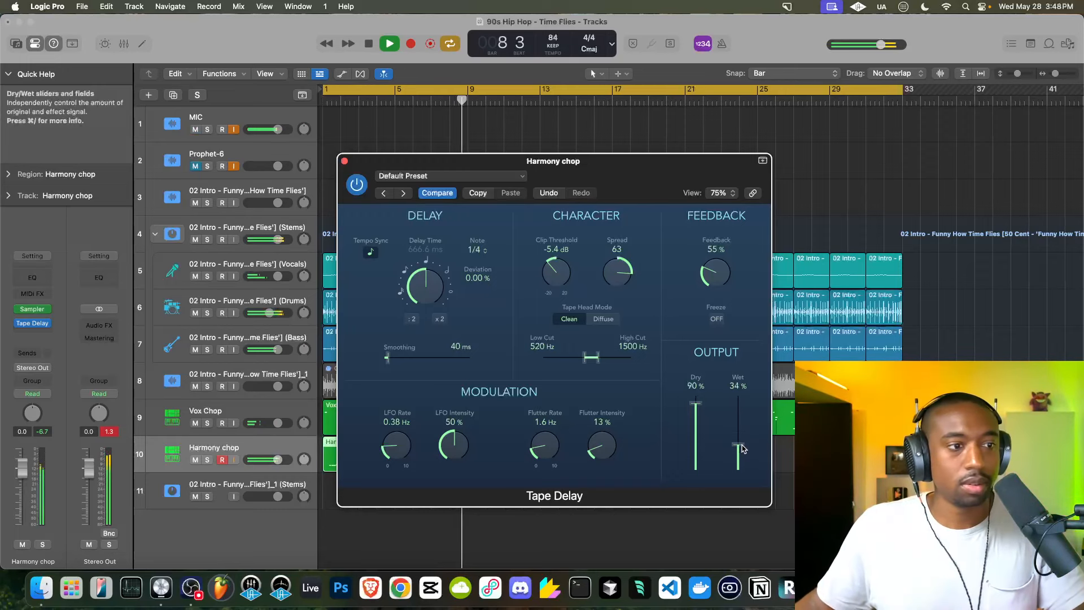
{"action": "key", "text": "space"}
{"action": "left_click", "coordinate": [344, 161]}
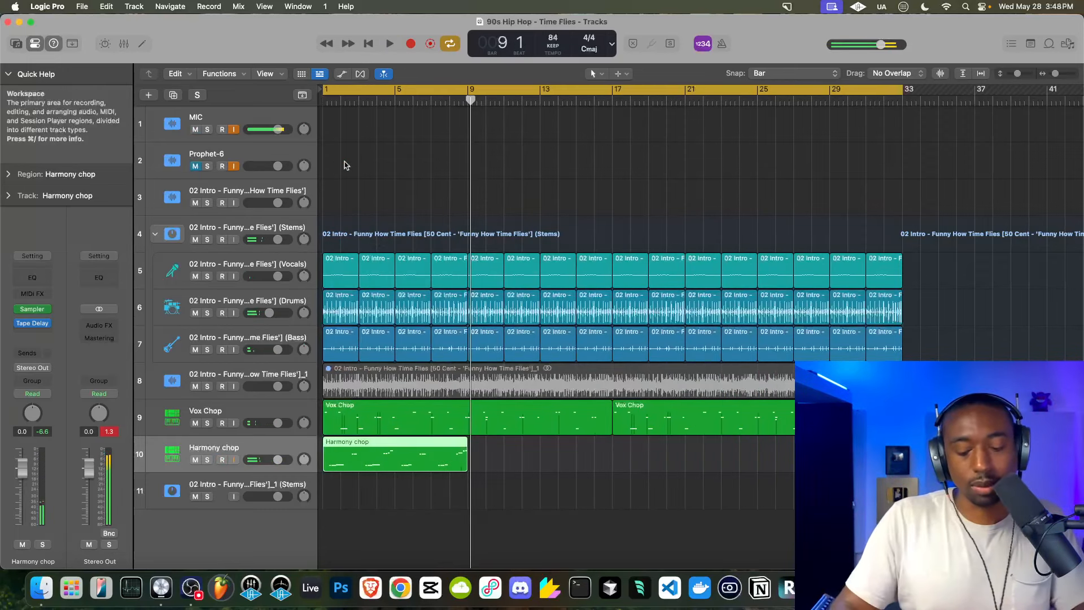
Play back the harmony part from bar 1 and paste a copy of the Harmony chop region at bar 9.
{"action": "key", "text": "Return"}
{"action": "key", "text": "space"}
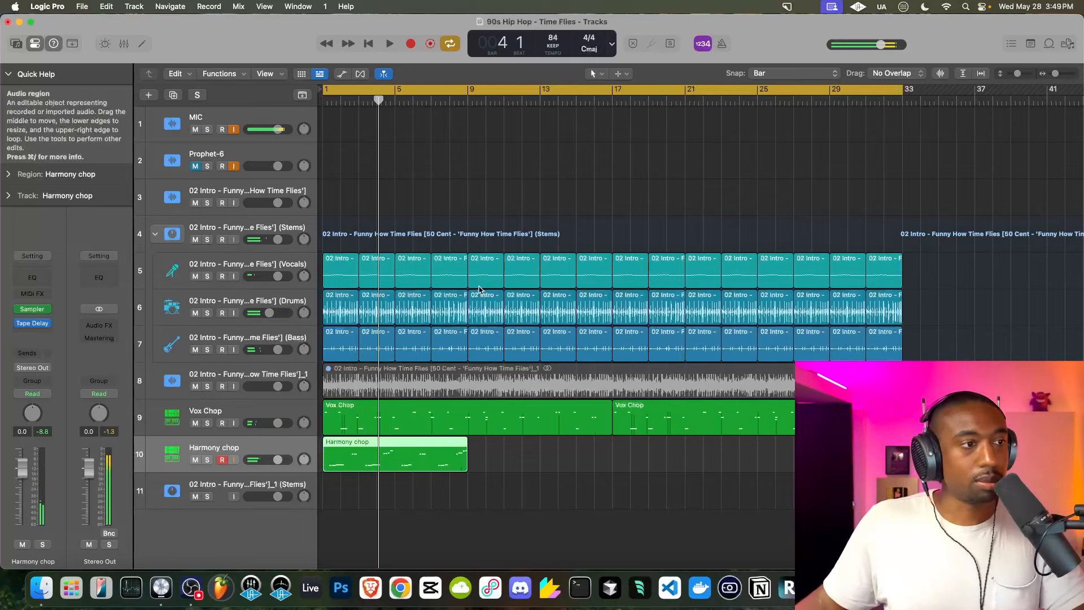
{"action": "scroll", "coordinate": [479, 291], "scroll_direction": "up", "scroll_amount": 5}
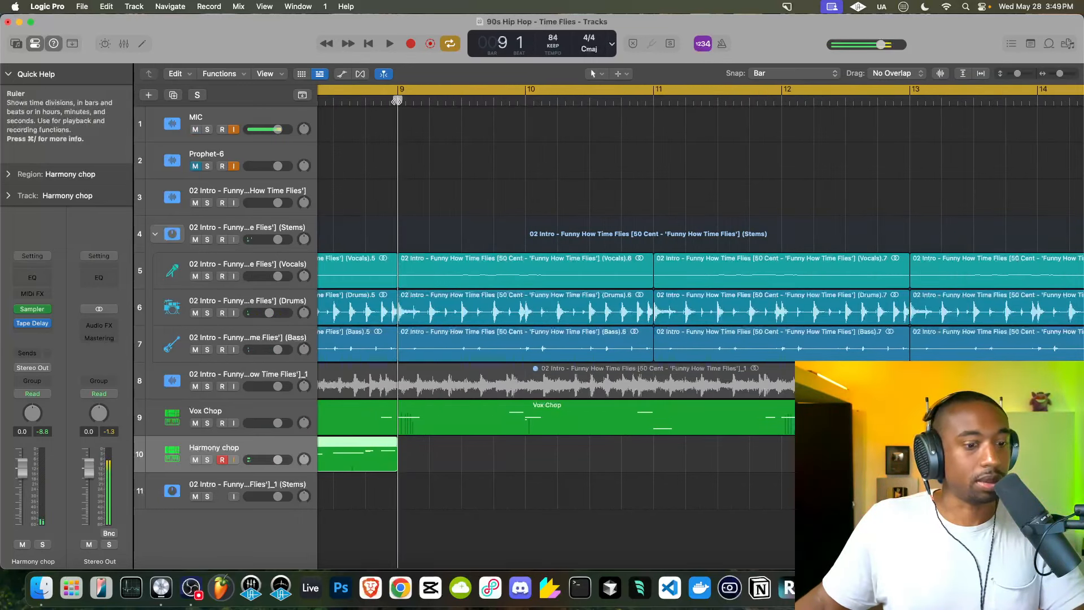
{"action": "key", "text": "super+v"}
{"action": "scroll", "coordinate": [463, 170], "scroll_direction": "down", "scroll_amount": 5}
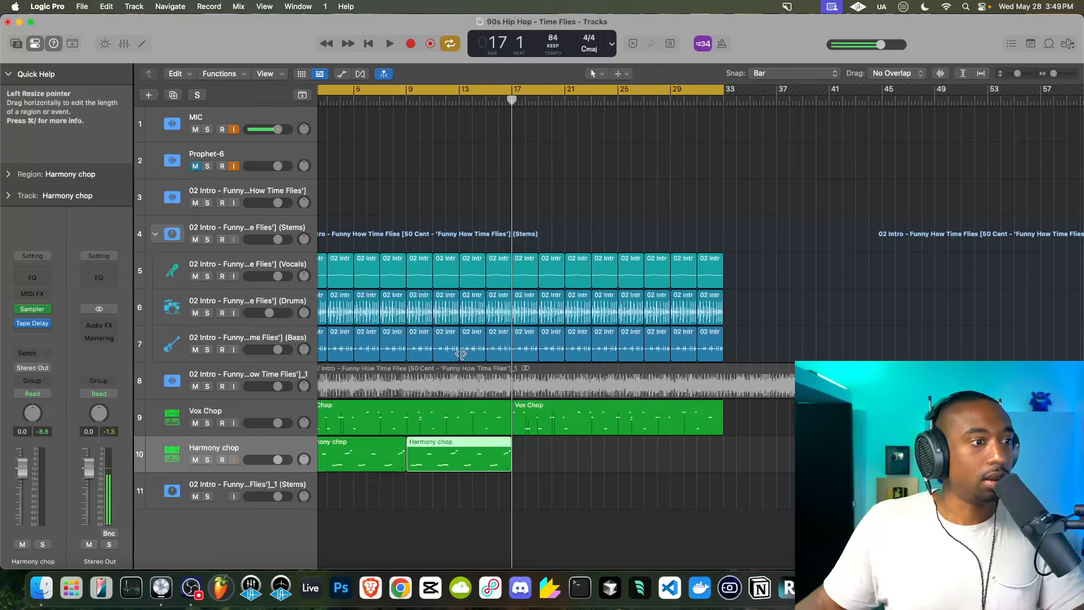
Paste copies of the Harmony chop region at bars 17 and 25 and start playback from bar 1.
{"action": "scroll", "coordinate": [496, 324], "scroll_direction": "up", "scroll_amount": 5}
{"action": "key", "text": "super+v"}
{"action": "scroll", "coordinate": [540, 323], "scroll_direction": "down", "scroll_amount": 6}
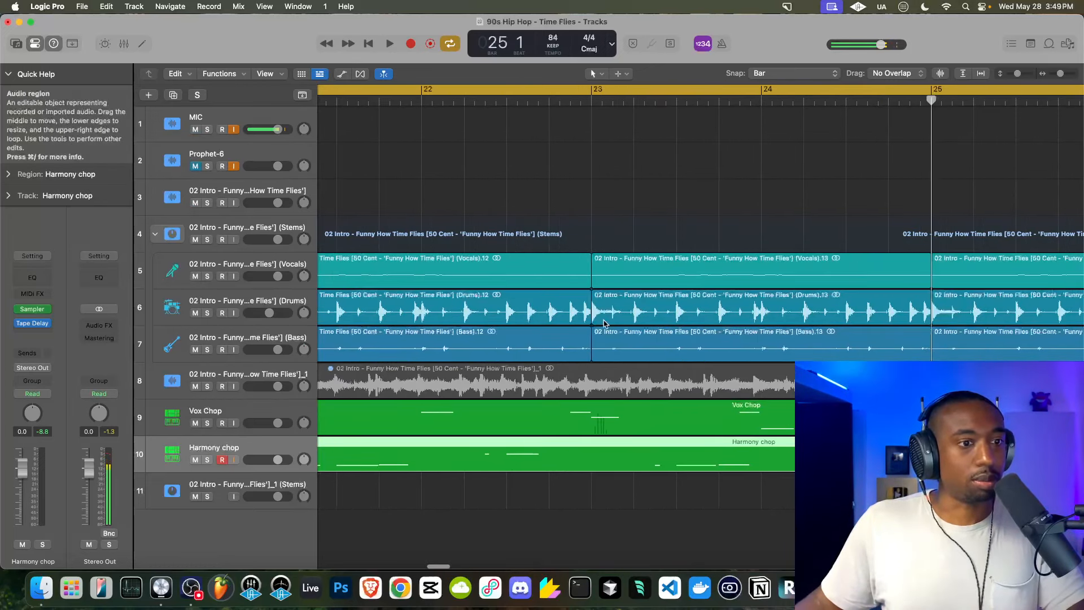
{"action": "key", "text": "super+v"}
{"action": "scroll", "coordinate": [592, 336], "scroll_direction": "left", "scroll_amount": 5}
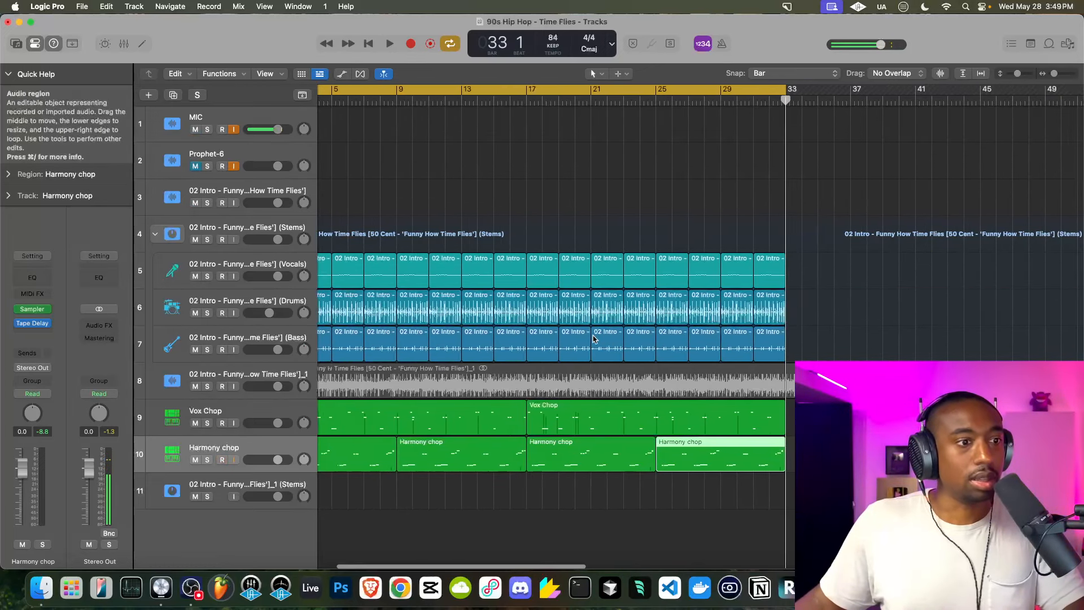
{"action": "key", "text": "Return"}
{"action": "key", "text": "space"}
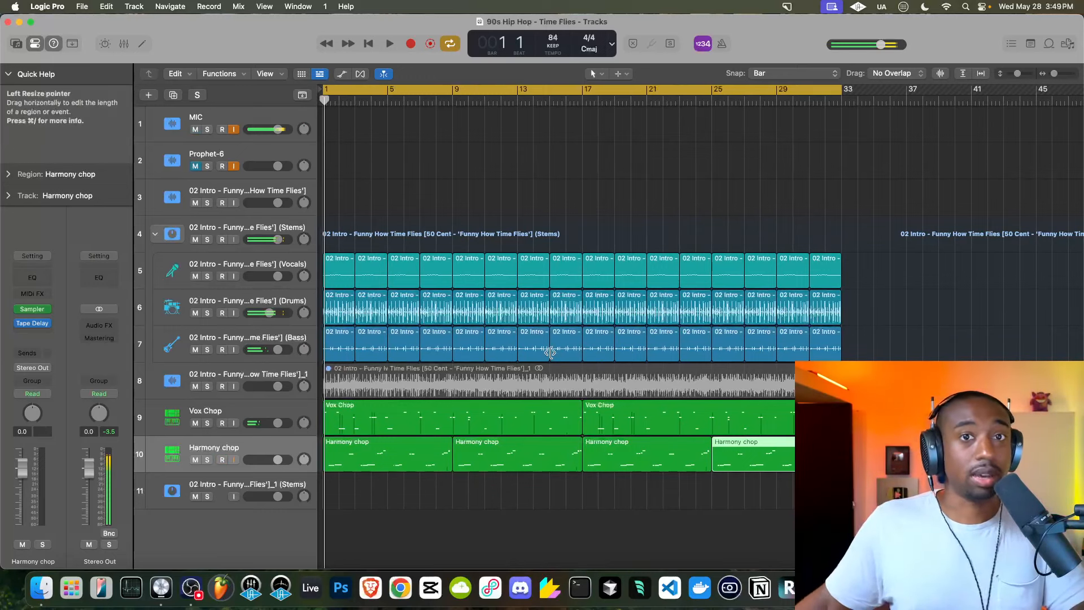
{"action": "key", "text": "space"}
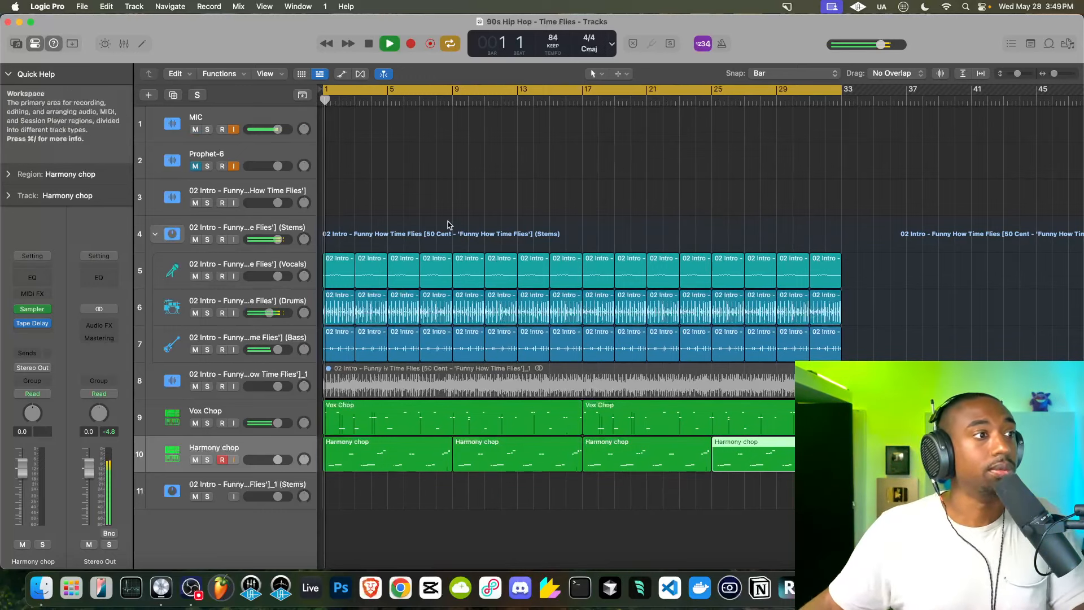
Insert a stereo Compressor on the Drums stem track, raise its threshold during playback, and return the playhead to bar 1.
{"action": "left_click", "coordinate": [294, 304]}
{"action": "left_click", "coordinate": [33, 337]}
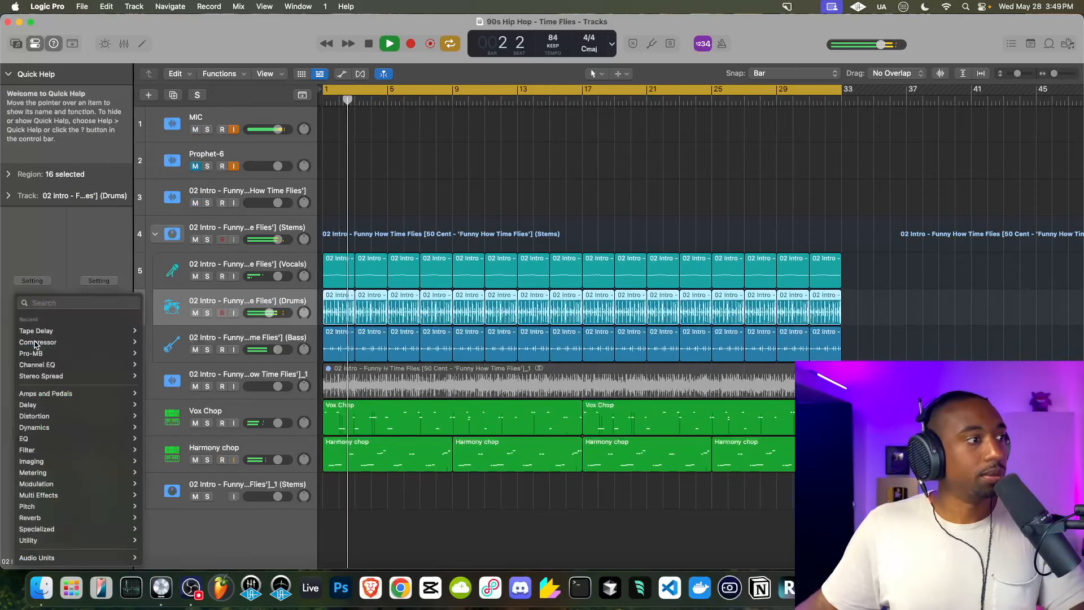
{"action": "mouse_move", "coordinate": [86, 347]}
{"action": "left_click", "coordinate": [156, 342]}
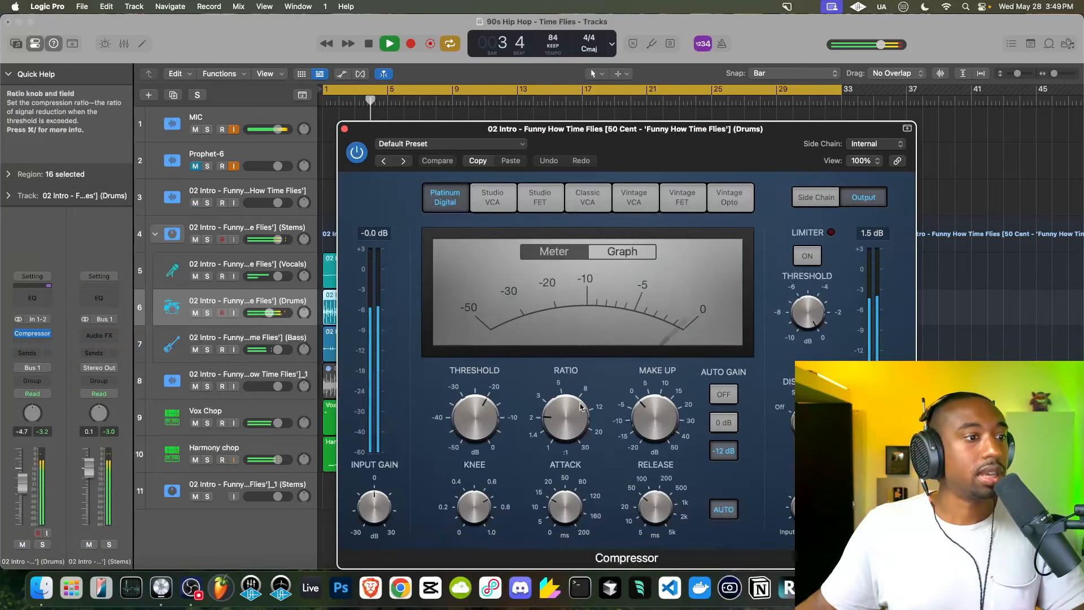
{"action": "left_click_drag", "start_coordinate": [475, 418], "coordinate": [479, 367]}
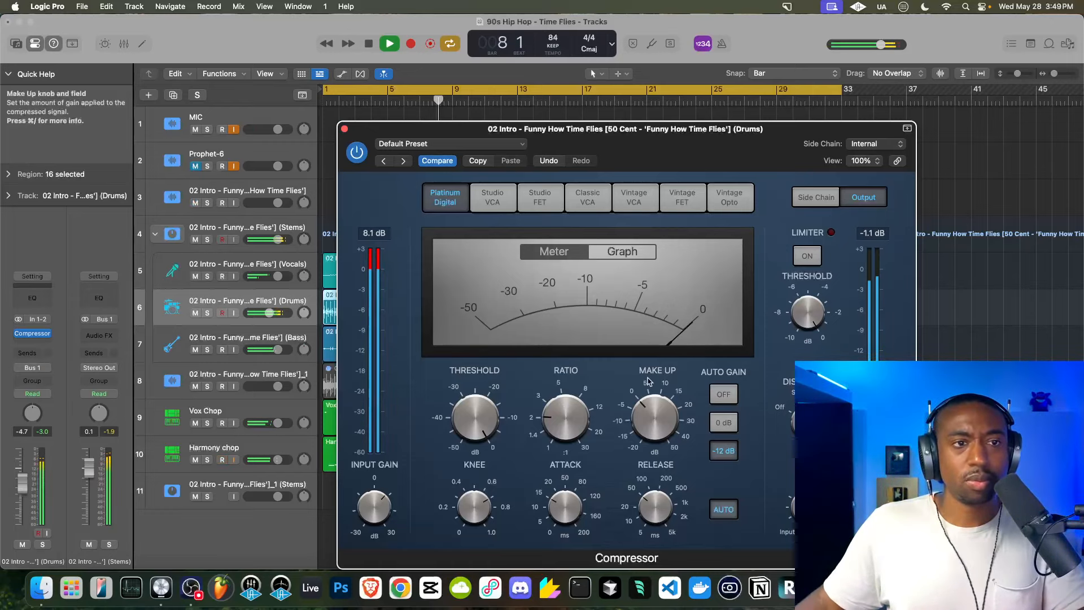
{"action": "key", "text": "space"}
{"action": "key", "text": "Return"}
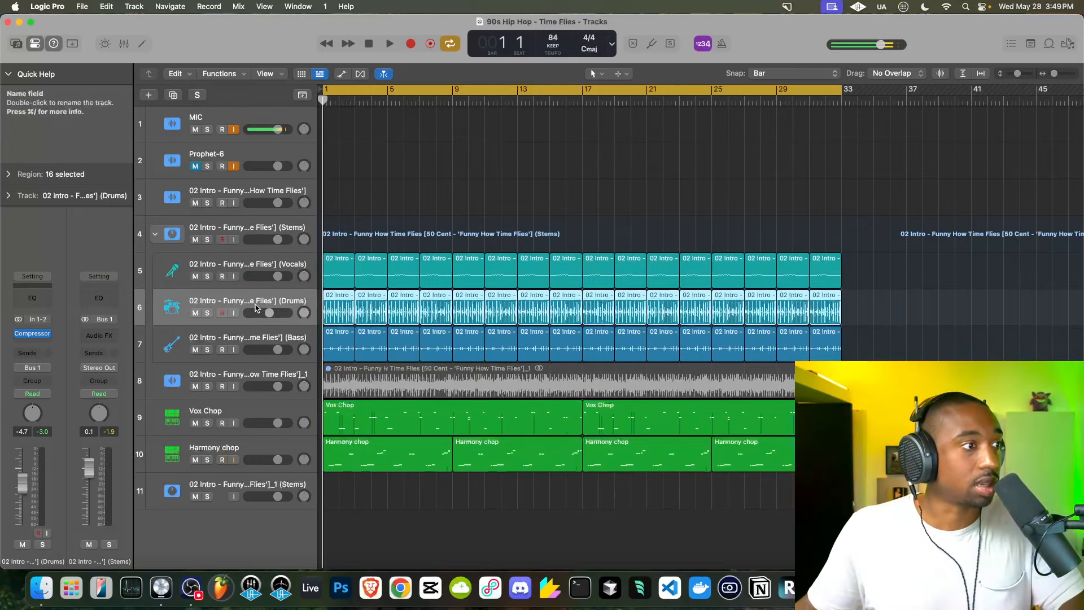
Add a Channel EQ to the Drums stem track during playback and boost the low shelf +1.7 dB at 68 Hz.
{"action": "key", "text": "space"}
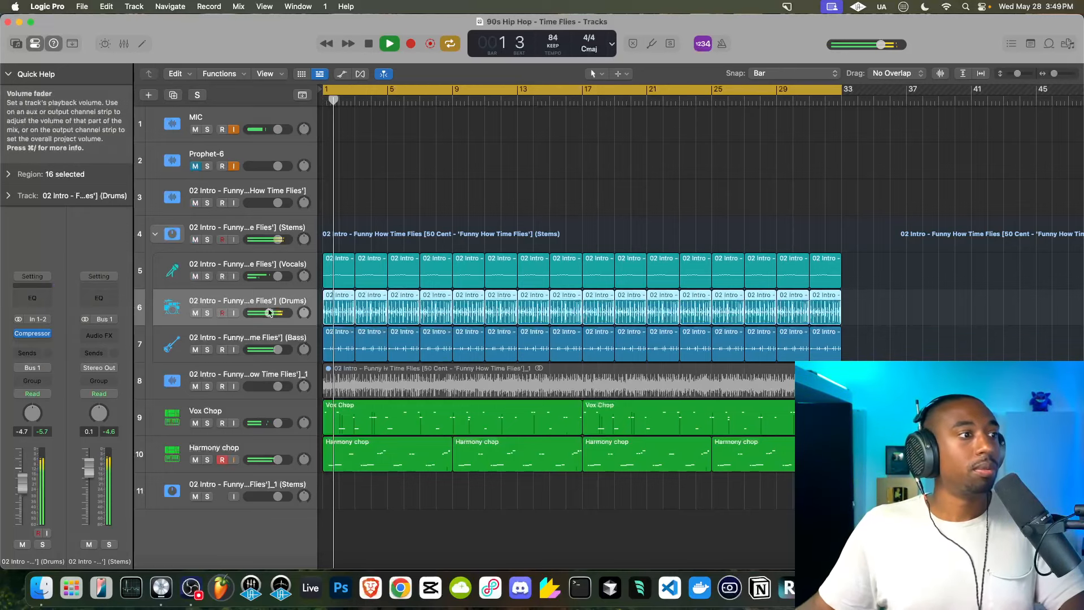
{"action": "left_click", "coordinate": [44, 339]}
{"action": "mouse_move", "coordinate": [63, 438]}
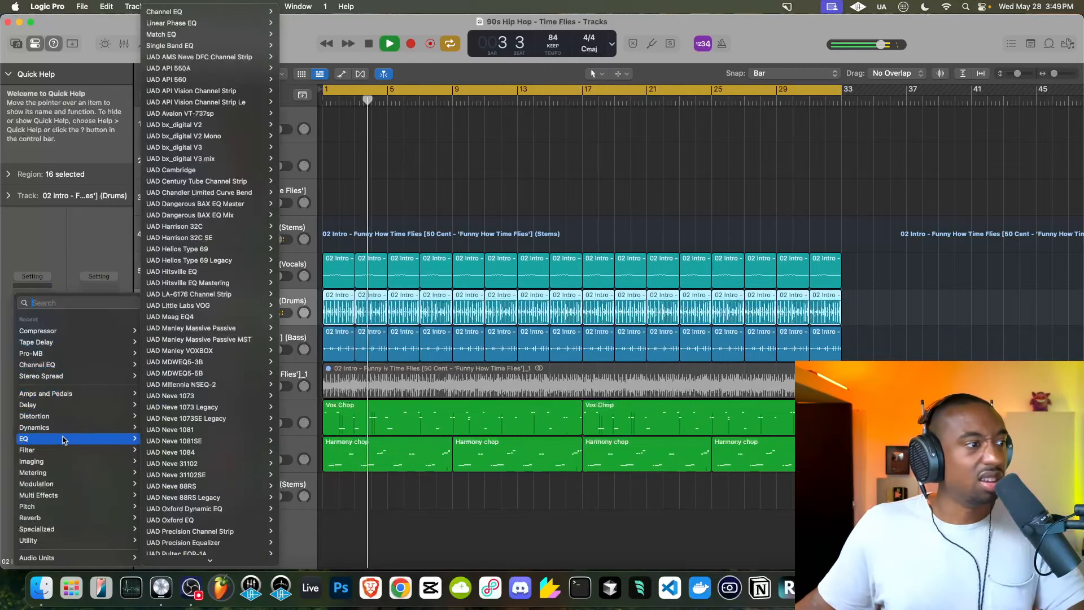
{"action": "left_click", "coordinate": [181, 13]}
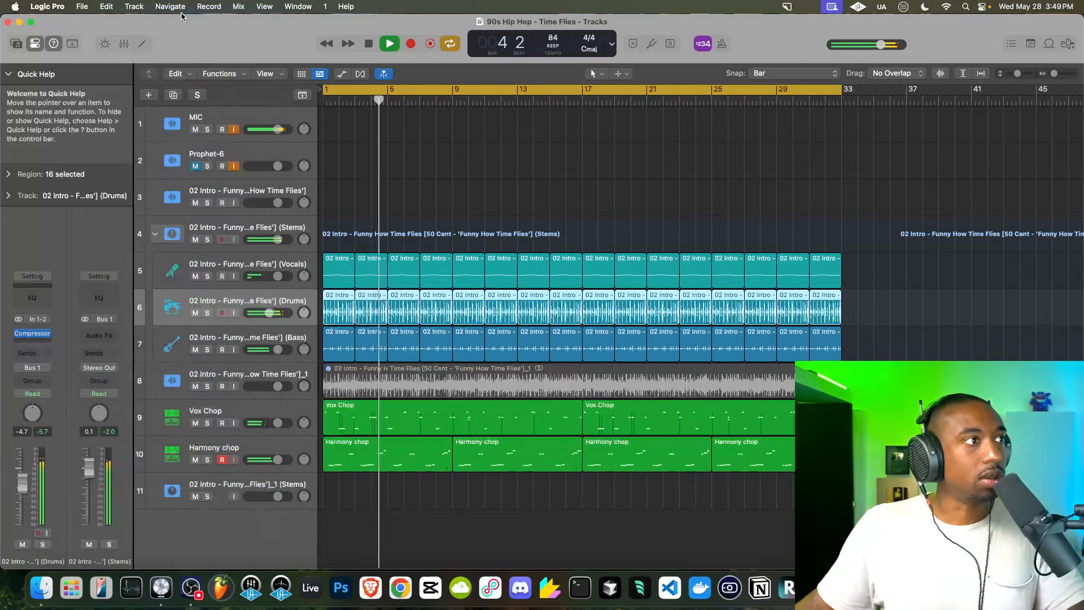
{"action": "left_click_drag", "start_coordinate": [455, 297], "coordinate": [448, 291]}
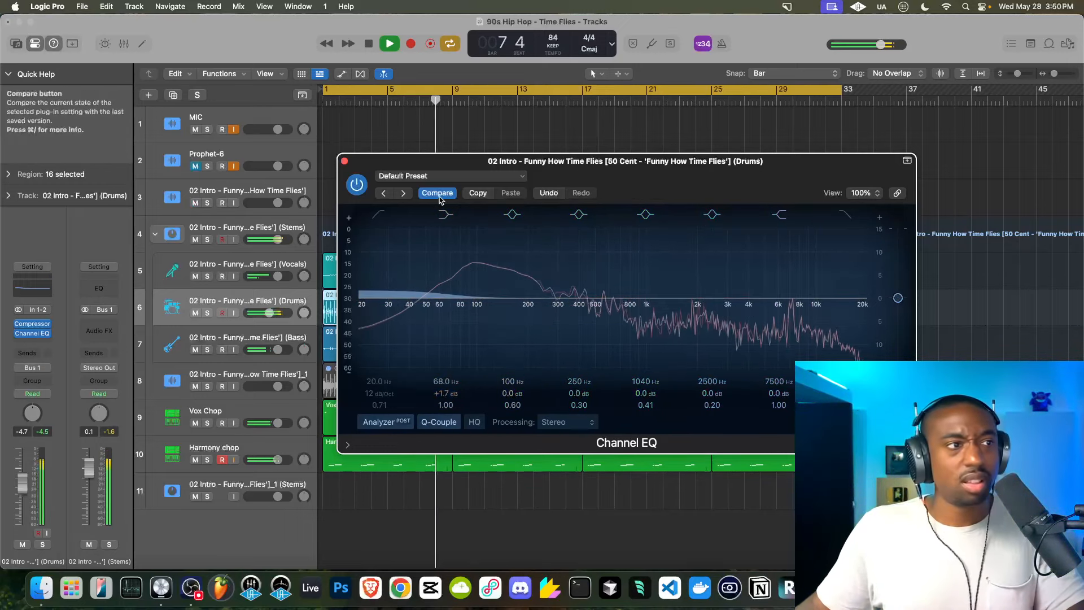
{"action": "left_click", "coordinate": [344, 161]}
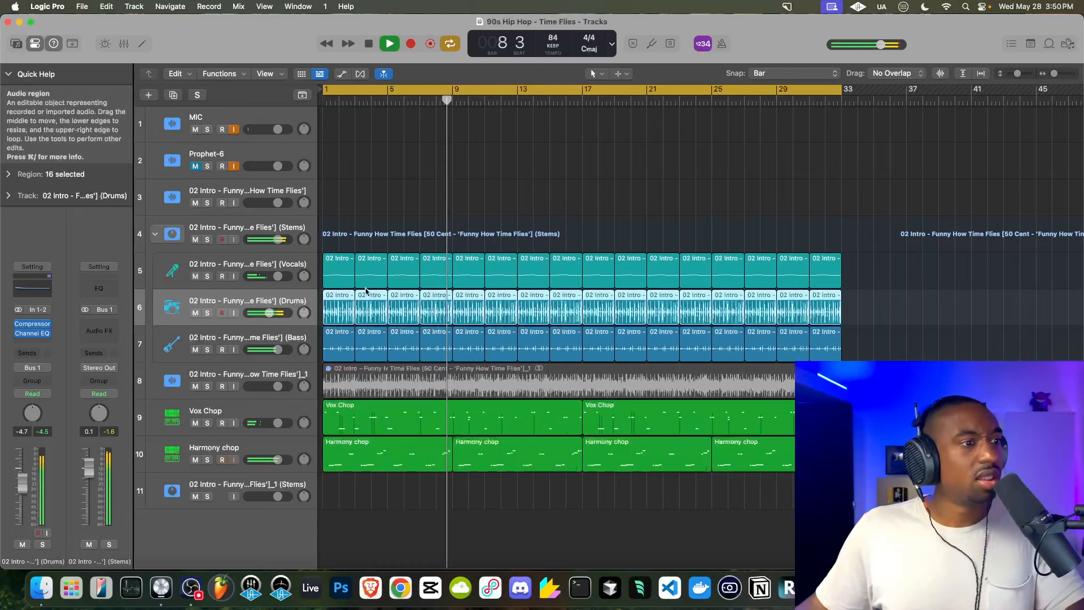
Delete the Harmony chop region between bars 9 and 17 and select the Vocals stem track.
{"action": "left_click", "coordinate": [485, 449]}
{"action": "key", "text": "Delete"}
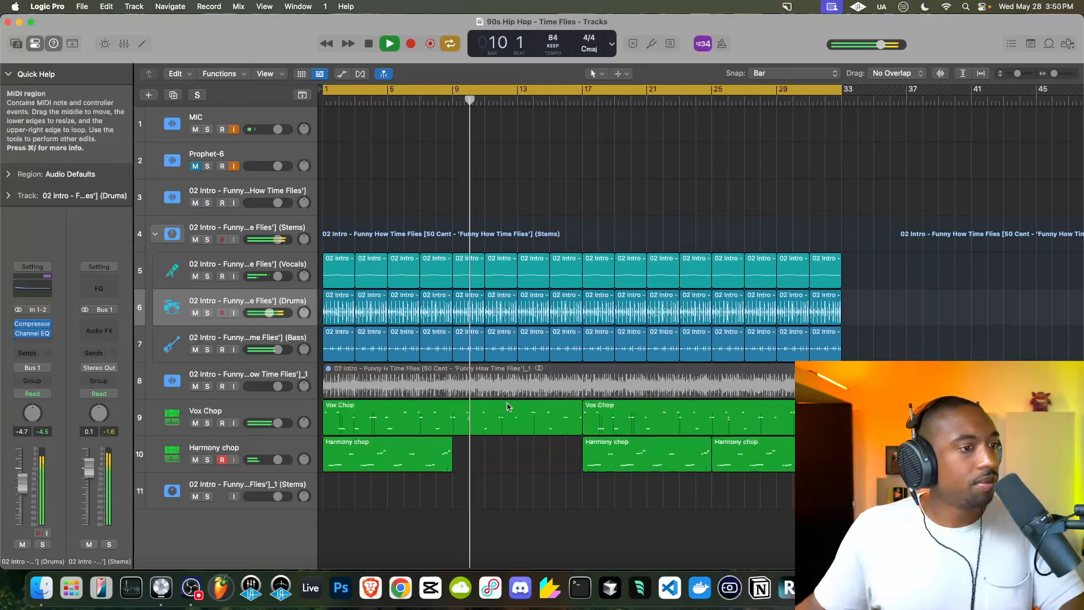
{"action": "left_click", "coordinate": [283, 411]}
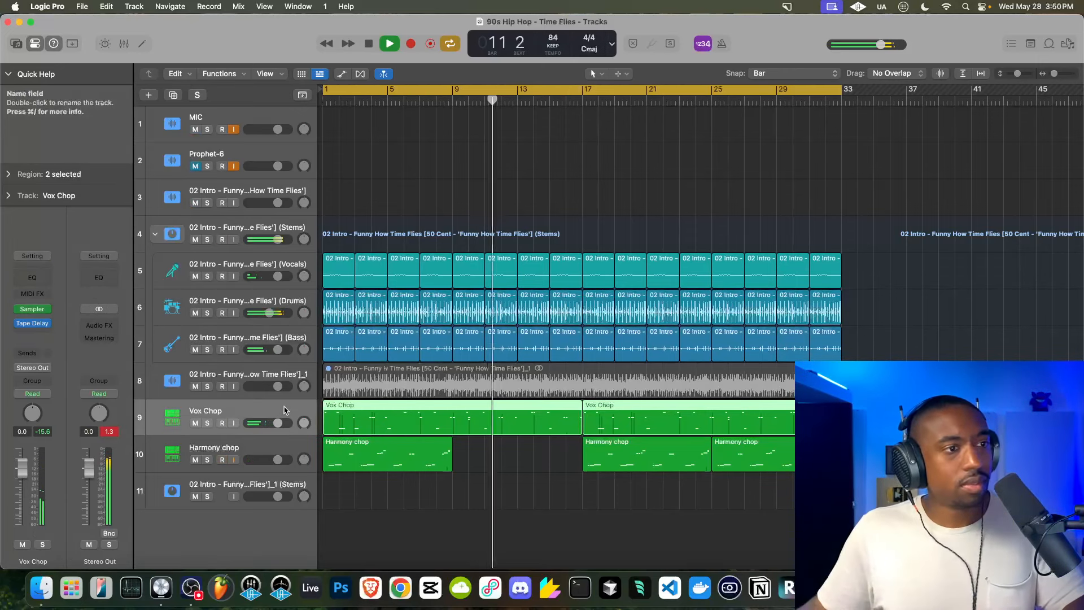
{"action": "left_click", "coordinate": [468, 270]}
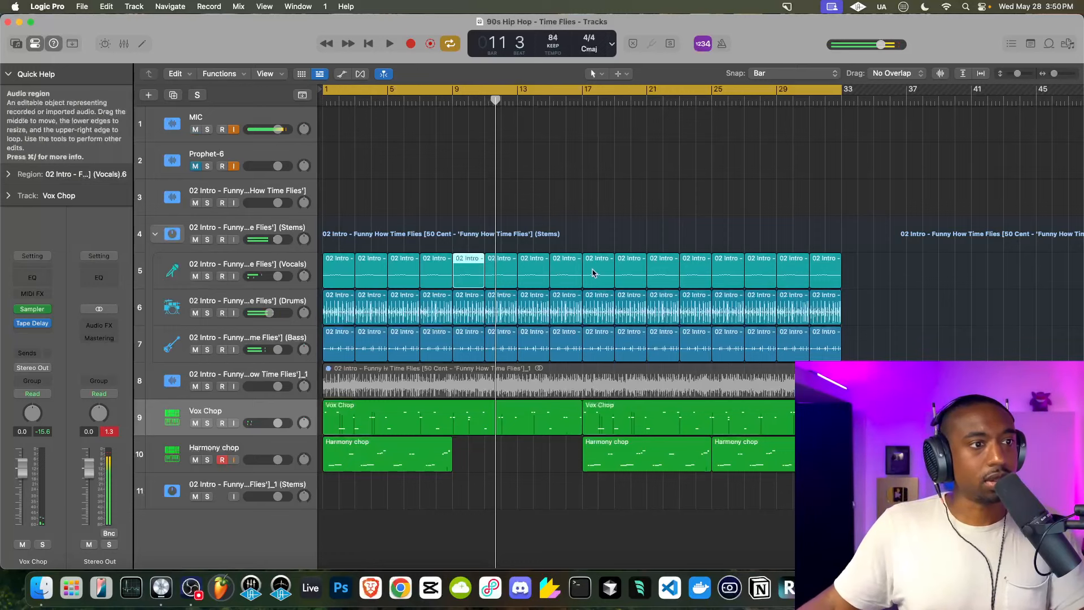
{"action": "left_click", "coordinate": [226, 261]}
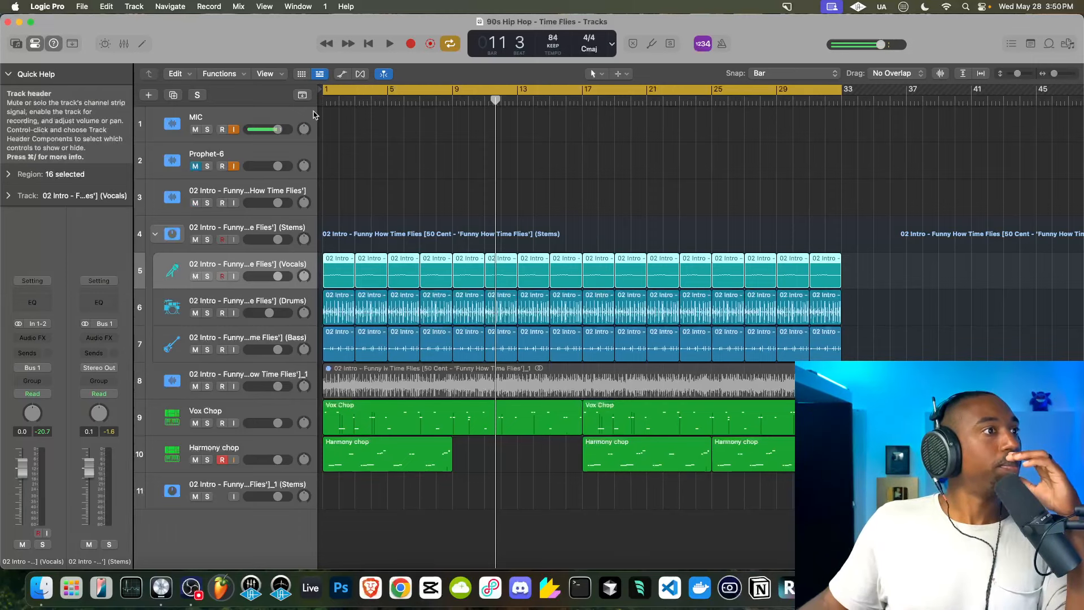
{"action": "left_click", "coordinate": [341, 75]}
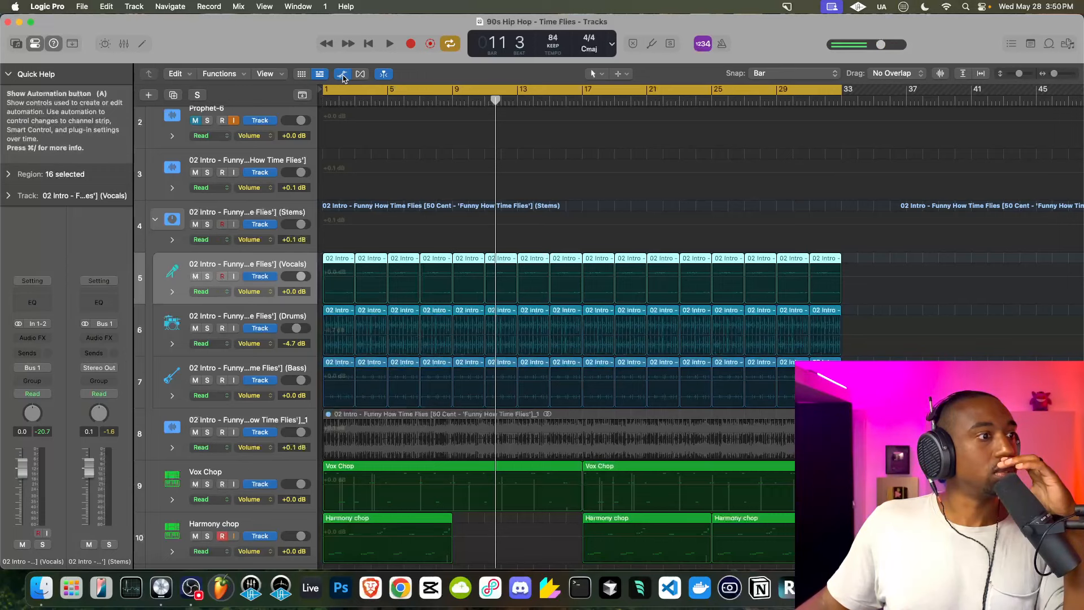
{"action": "left_click", "coordinate": [203, 292]}
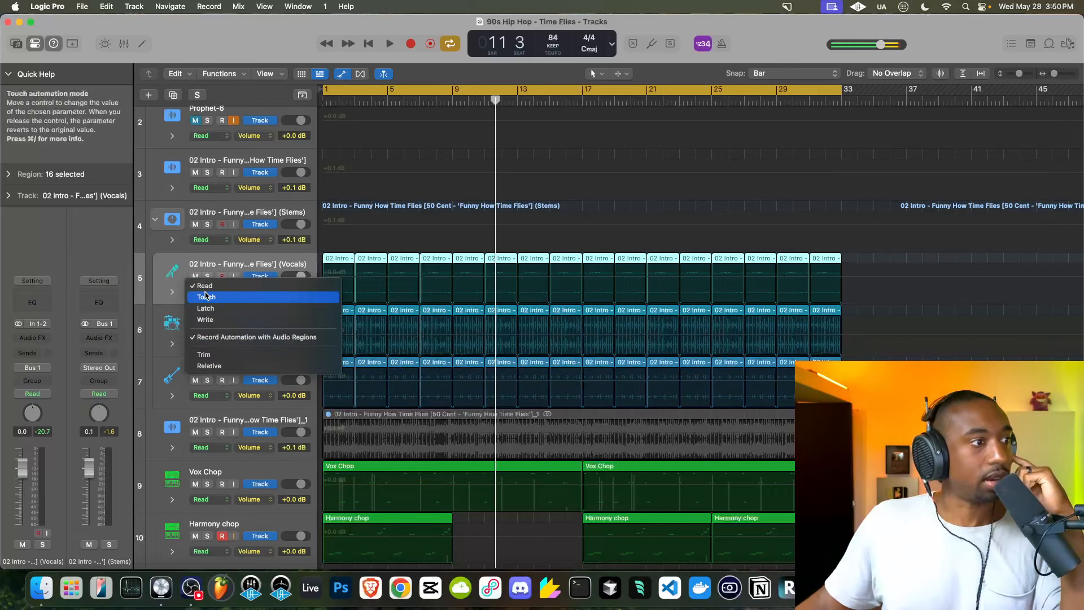
{"action": "key", "text": "Escape"}
{"action": "left_click", "coordinate": [247, 292]}
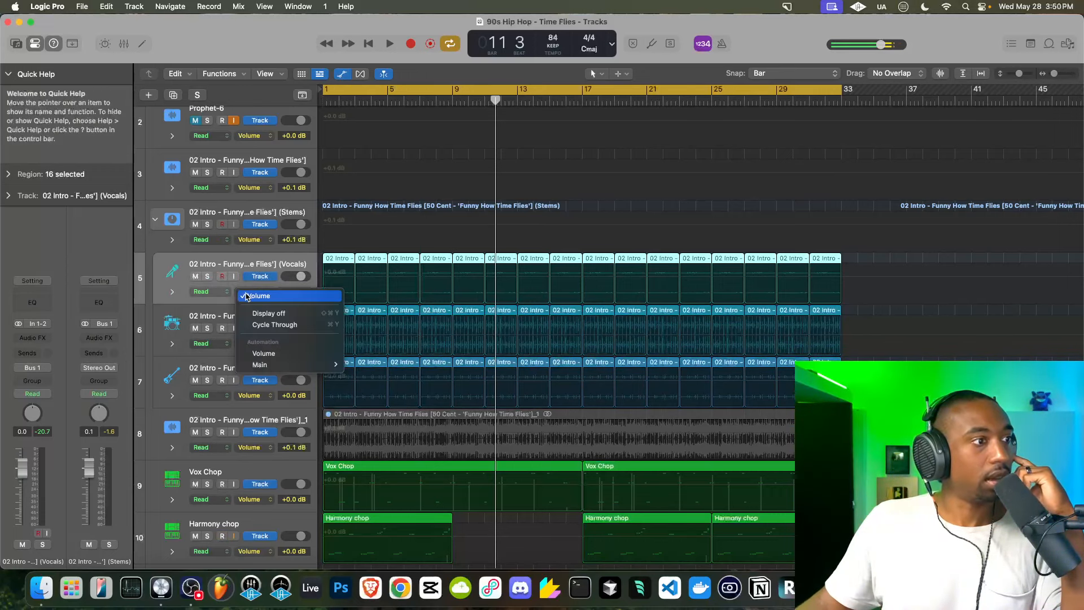
{"action": "left_click", "coordinate": [171, 290]}
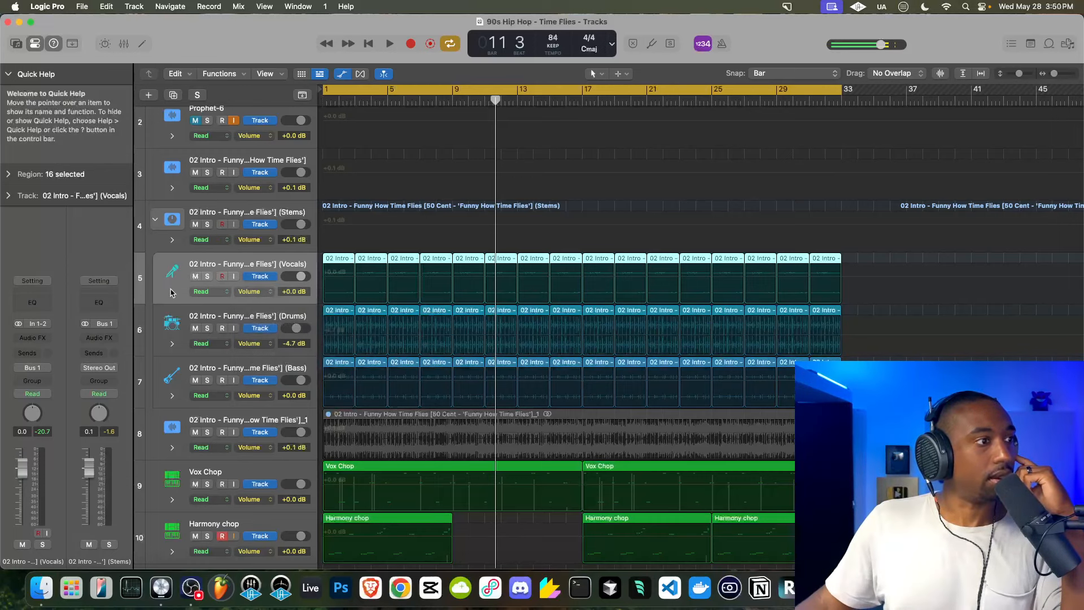
{"action": "left_click", "coordinate": [172, 292]}
{"action": "left_click", "coordinate": [172, 292]}
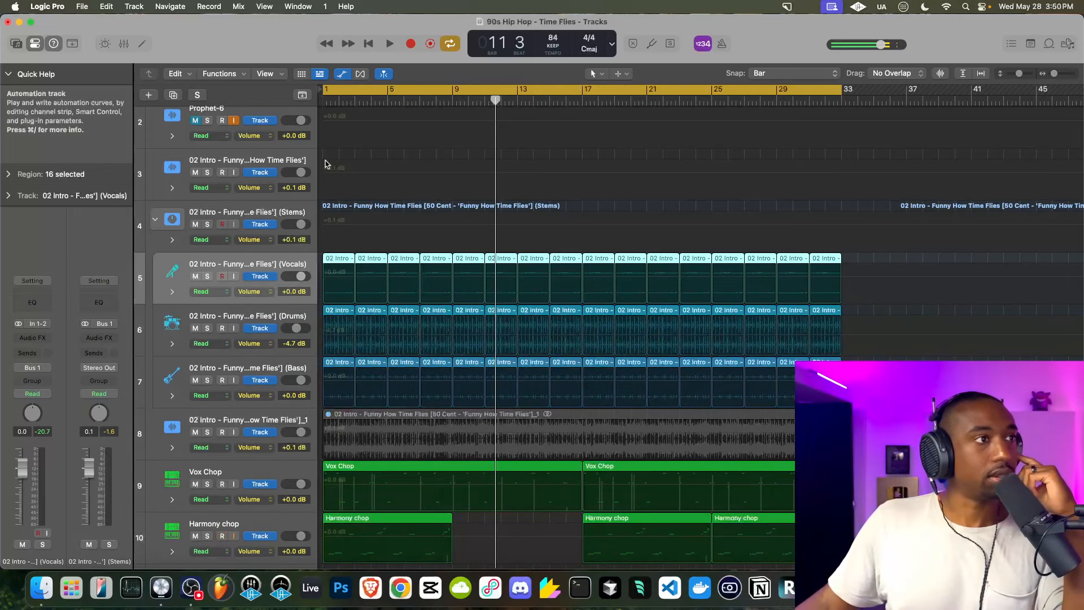
{"action": "left_click", "coordinate": [342, 73]}
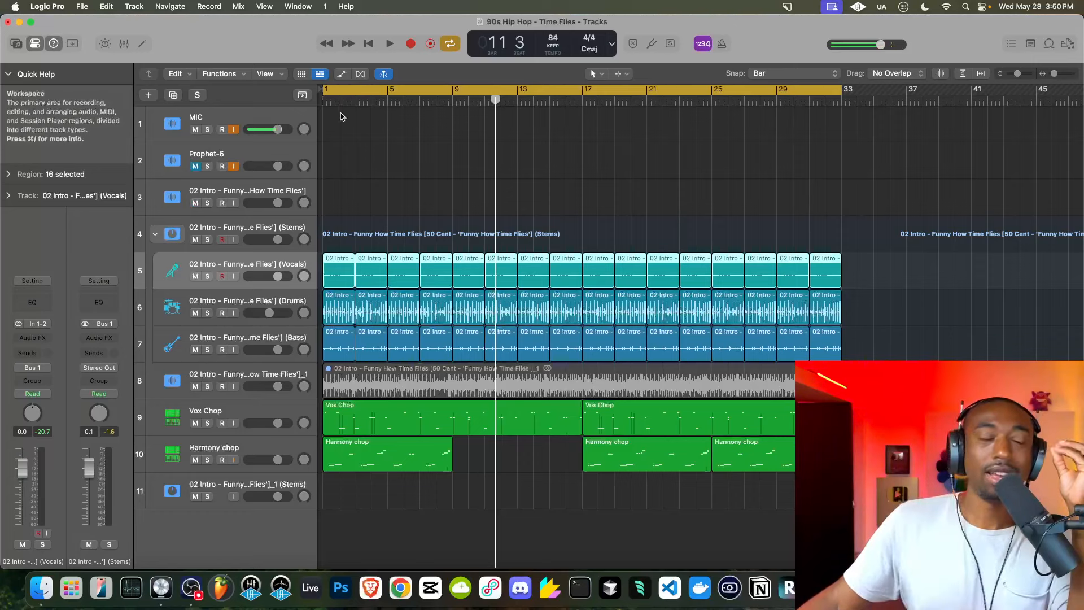
Create a new track with duplicate settings from the Vocals stem track and move the four vocal regions of bars 9 to 17 onto it.
{"action": "right_click", "coordinate": [251, 278]}
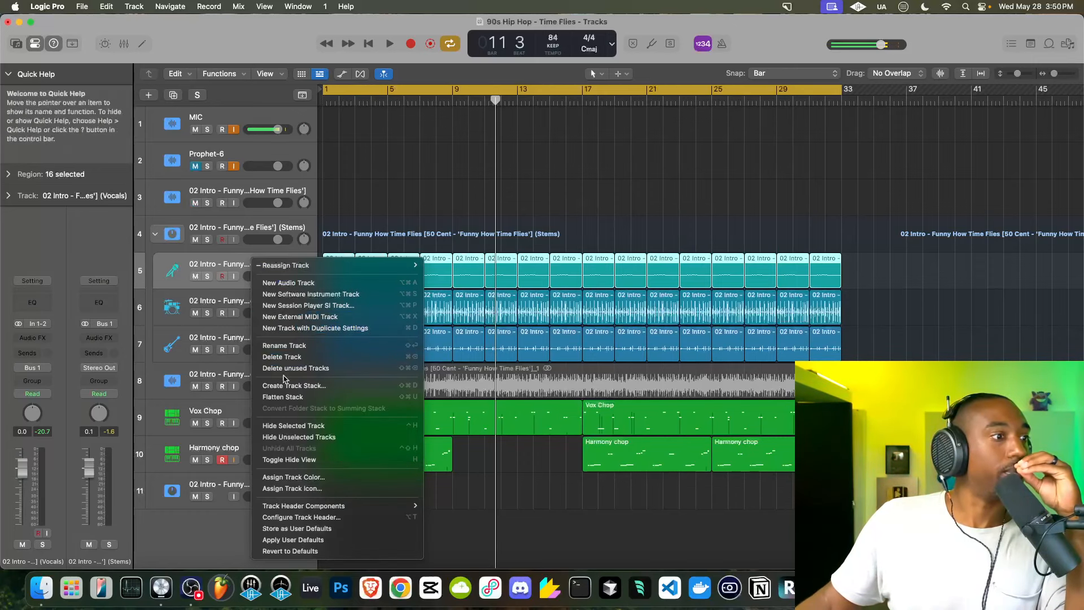
{"action": "left_click", "coordinate": [302, 330]}
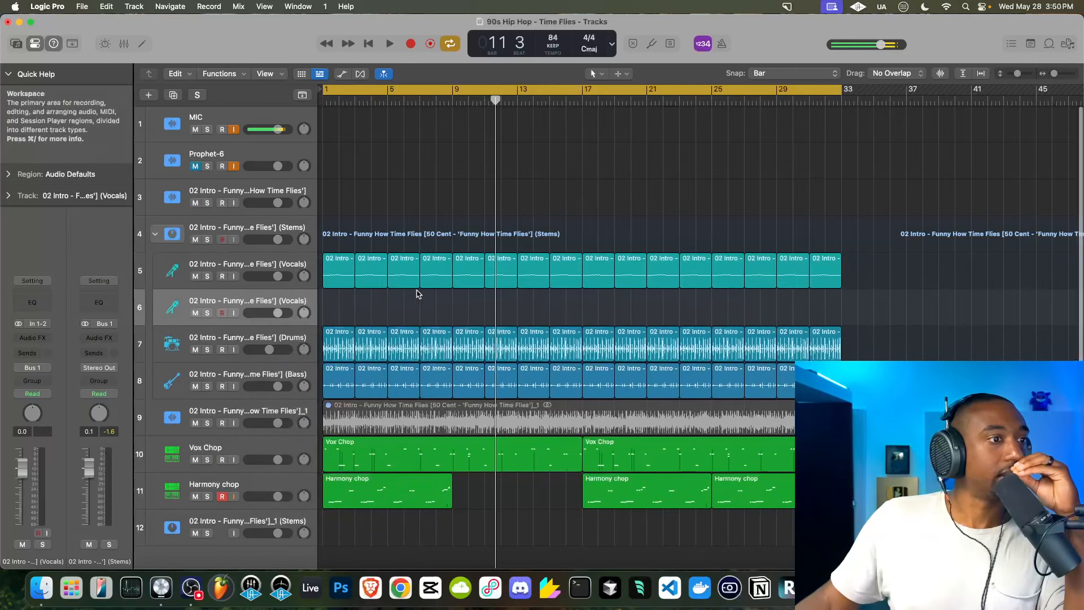
{"action": "left_click_drag", "start_coordinate": [456, 296], "coordinate": [555, 271]}
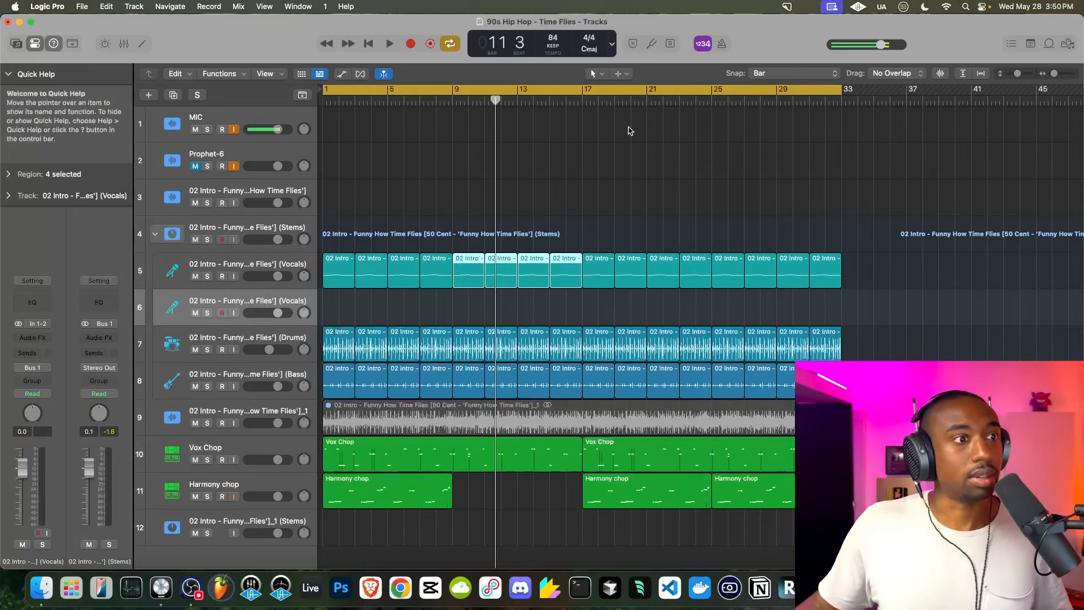
{"action": "left_click_drag", "start_coordinate": [575, 259], "coordinate": [574, 300]}
{"action": "left_click", "coordinate": [513, 279]}
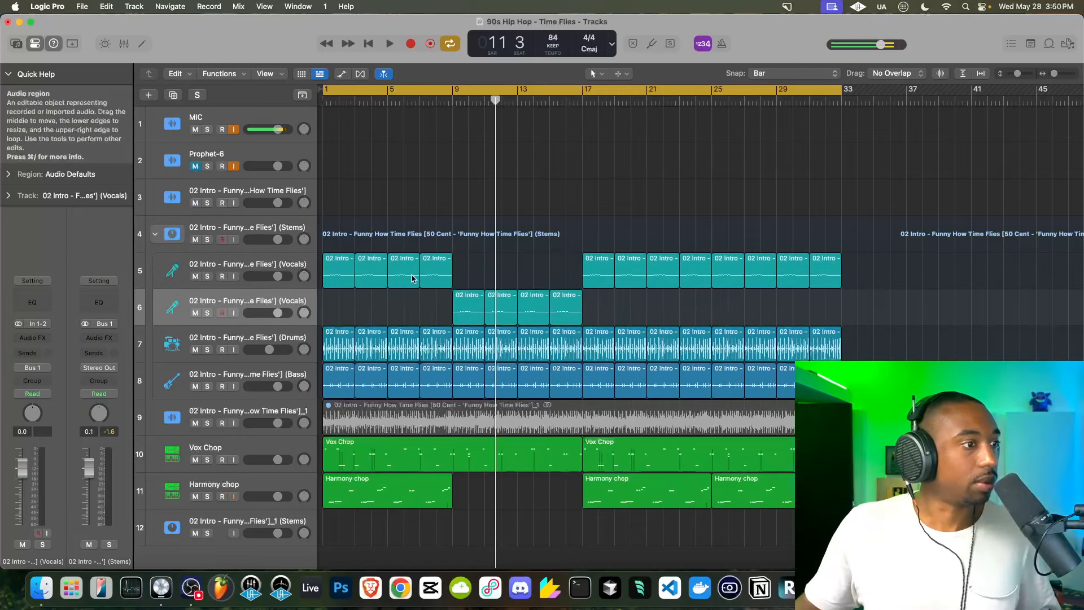
Insert a Channel EQ on the duplicated Vocals track, enable the high-cut filter and lower its cutoff to about 400 Hz.
{"action": "left_click", "coordinate": [220, 303]}
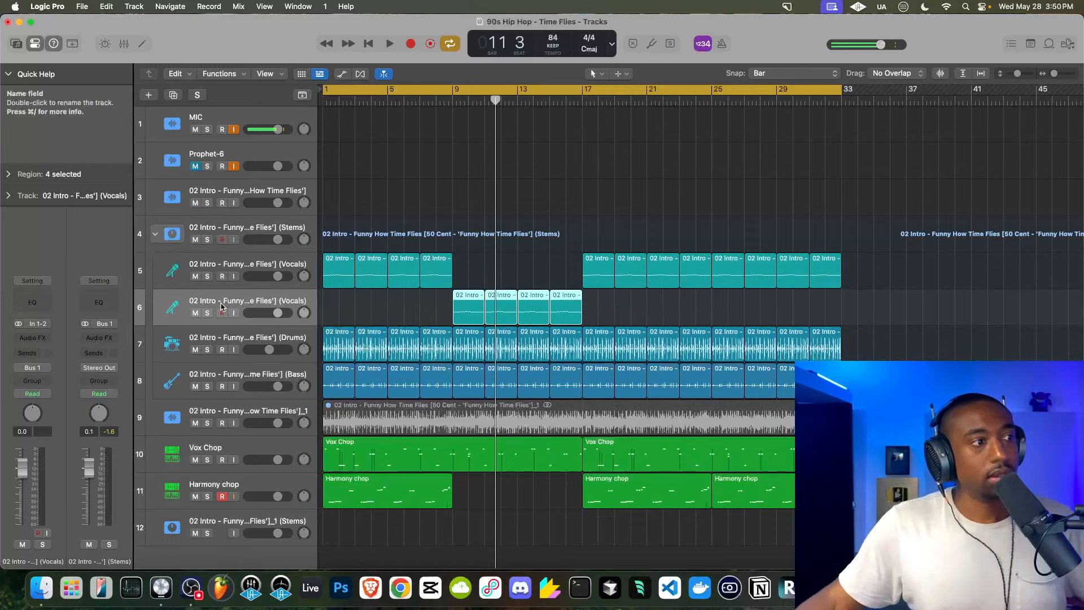
{"action": "left_click", "coordinate": [43, 340]}
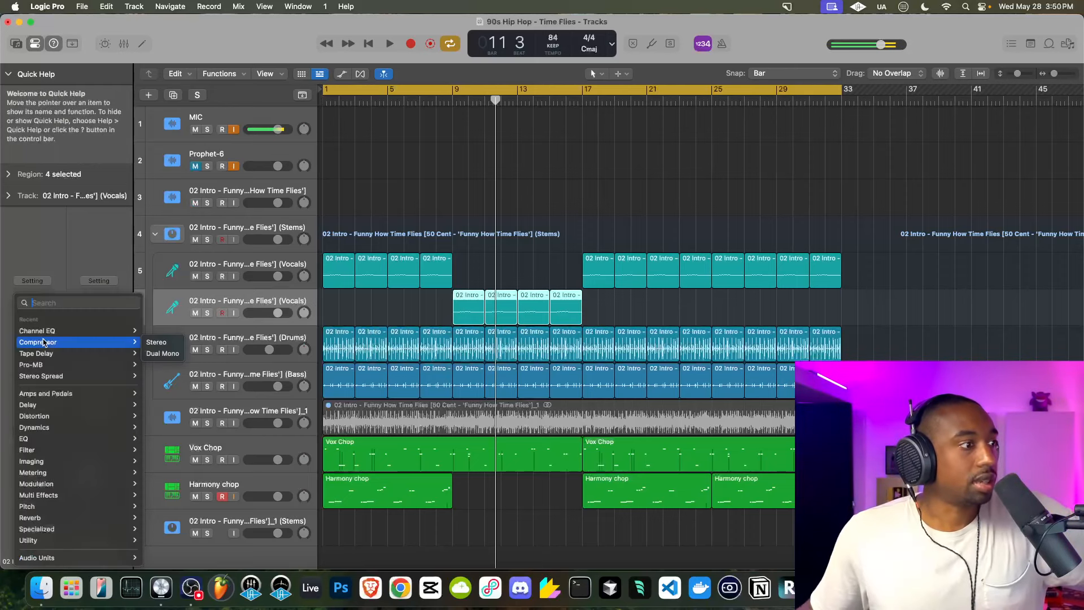
{"action": "left_click", "coordinate": [43, 333]}
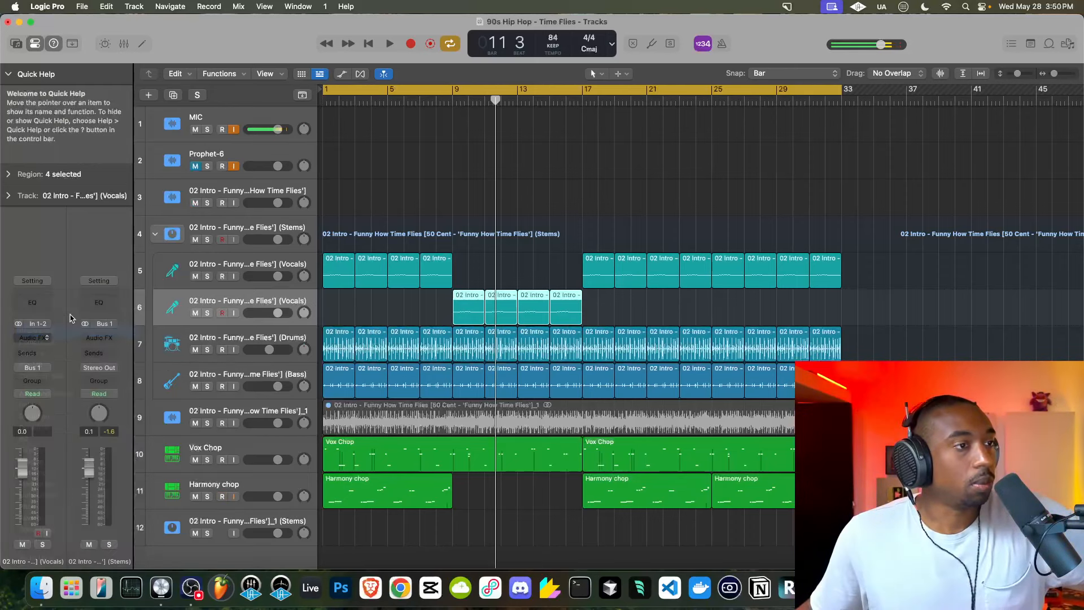
{"action": "left_click", "coordinate": [845, 214]}
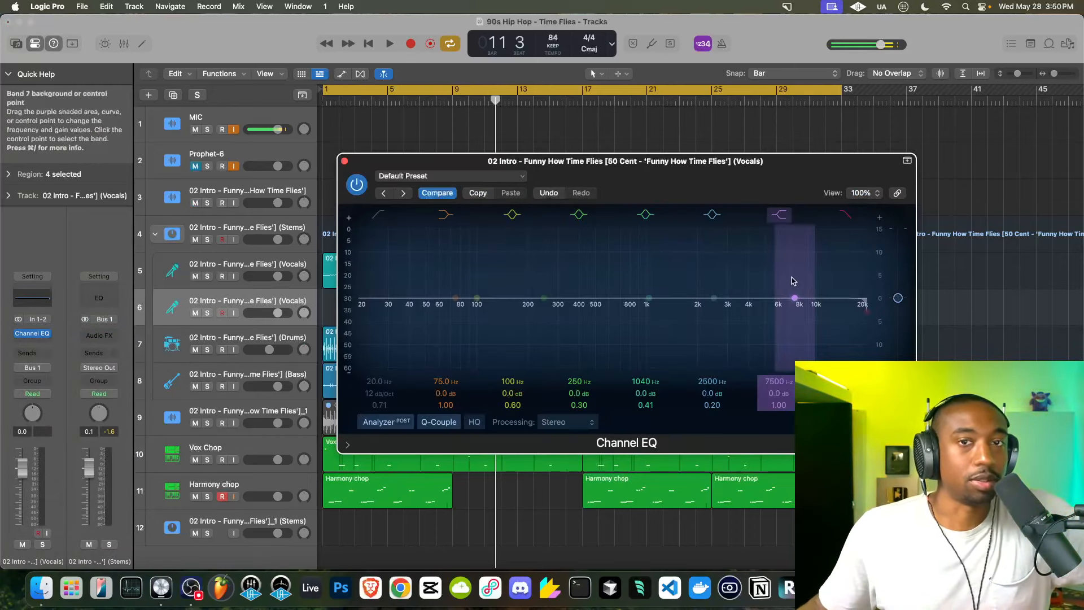
{"action": "left_click_drag", "start_coordinate": [865, 307], "coordinate": [578, 310]}
{"action": "left_click", "coordinate": [345, 162]}
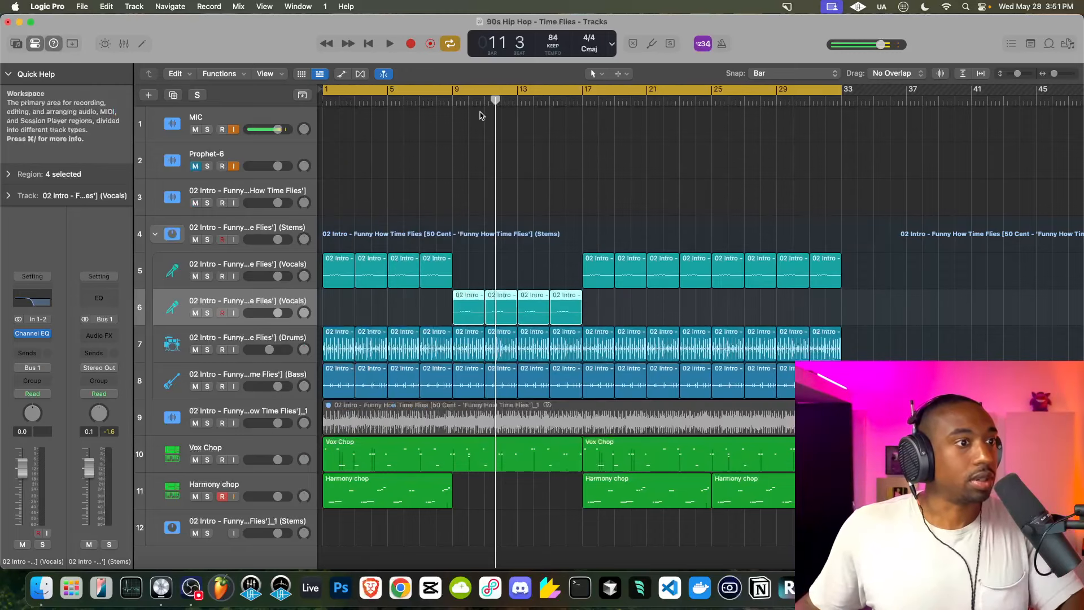
Raise the high-cut frequency of the duplicated Vocals track's Channel EQ to about 875 Hz with a resonant peak during playback from bar 9.
{"action": "key", "text": "Return"}
{"action": "key", "text": "space"}
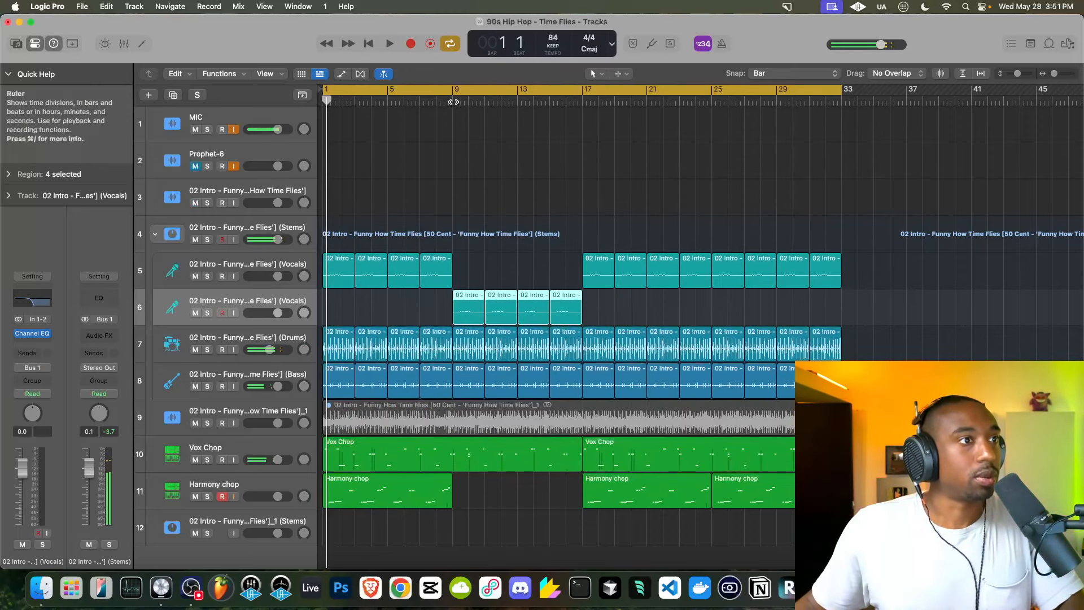
{"action": "left_click", "coordinate": [456, 100]}
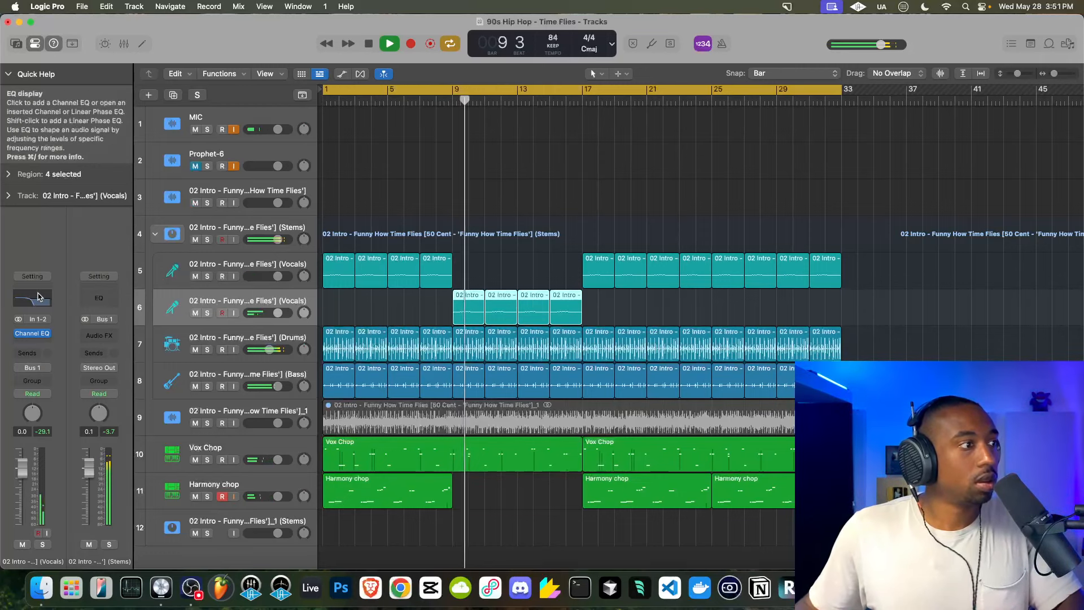
{"action": "left_click", "coordinate": [35, 332]}
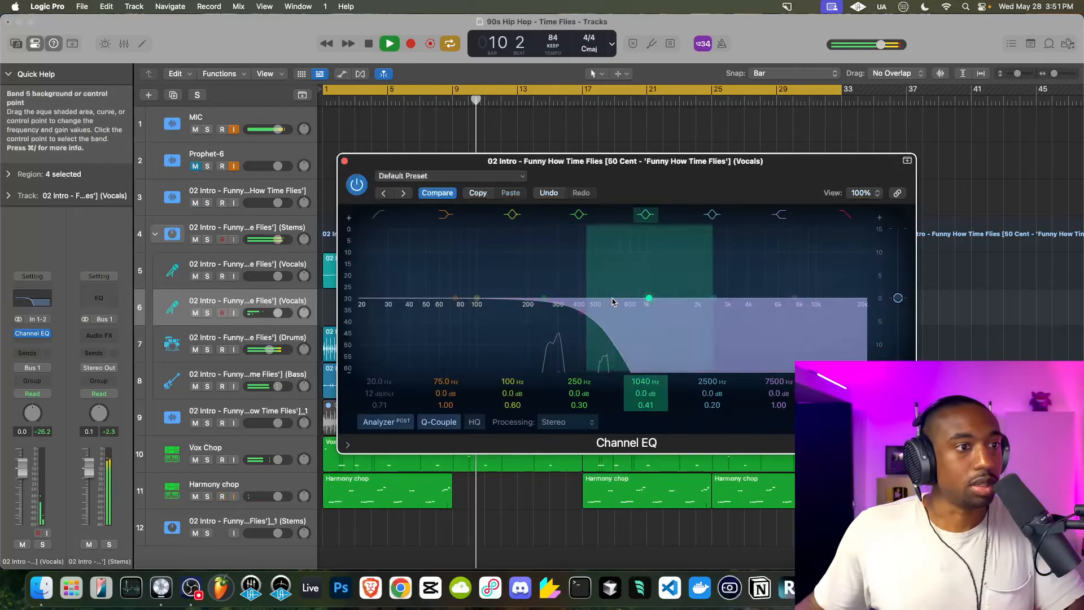
{"action": "left_click_drag", "start_coordinate": [581, 311], "coordinate": [611, 284]}
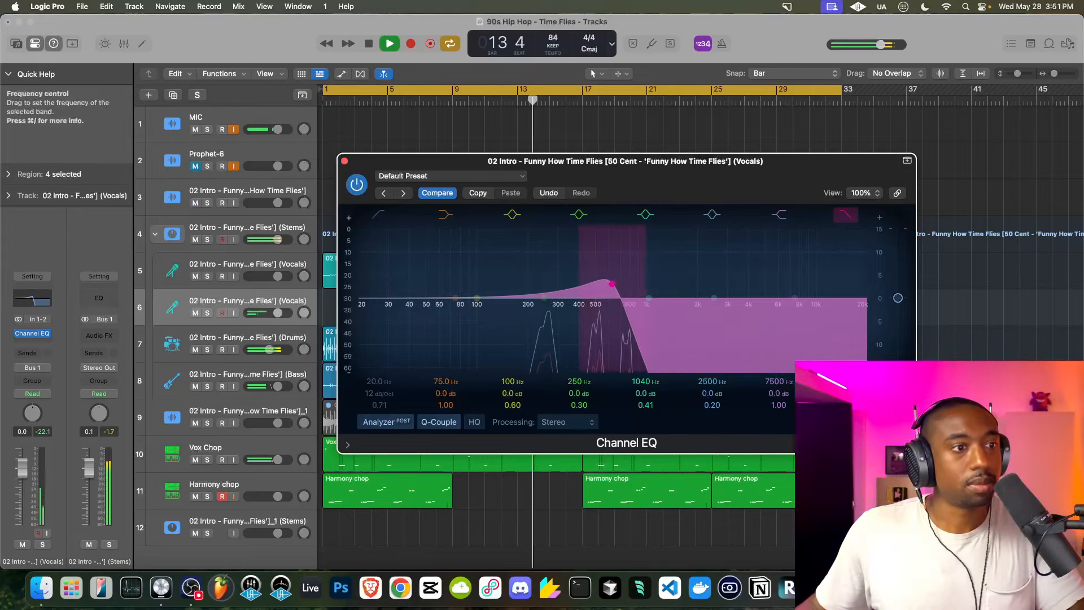
{"action": "left_click", "coordinate": [345, 163]}
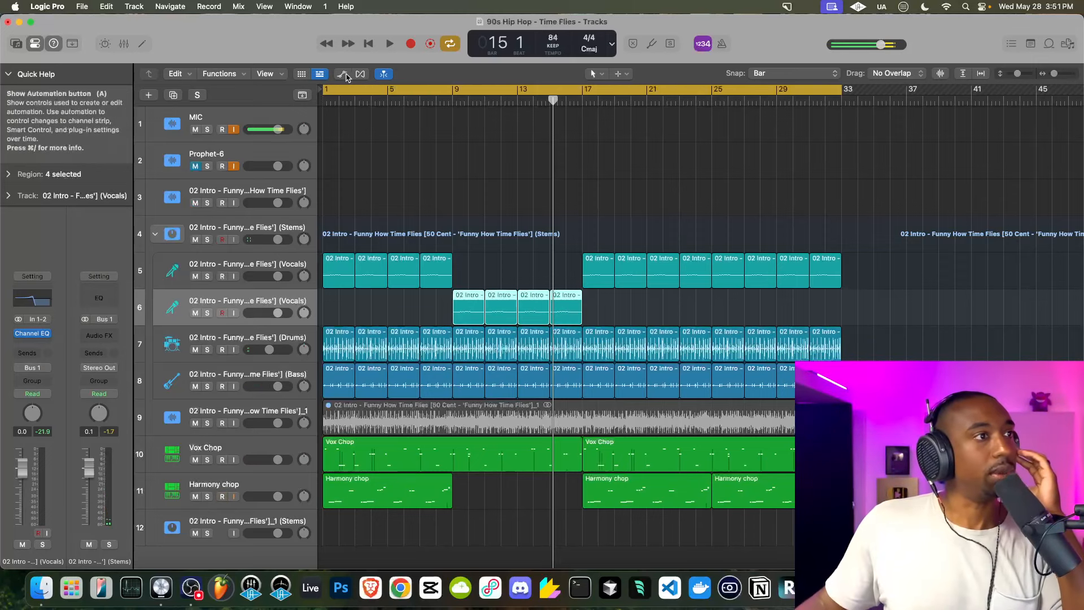
Show track automation and set the duplicated Vocals track's lane to the Channel EQ High Cut Frequency.
{"action": "left_click", "coordinate": [343, 74]}
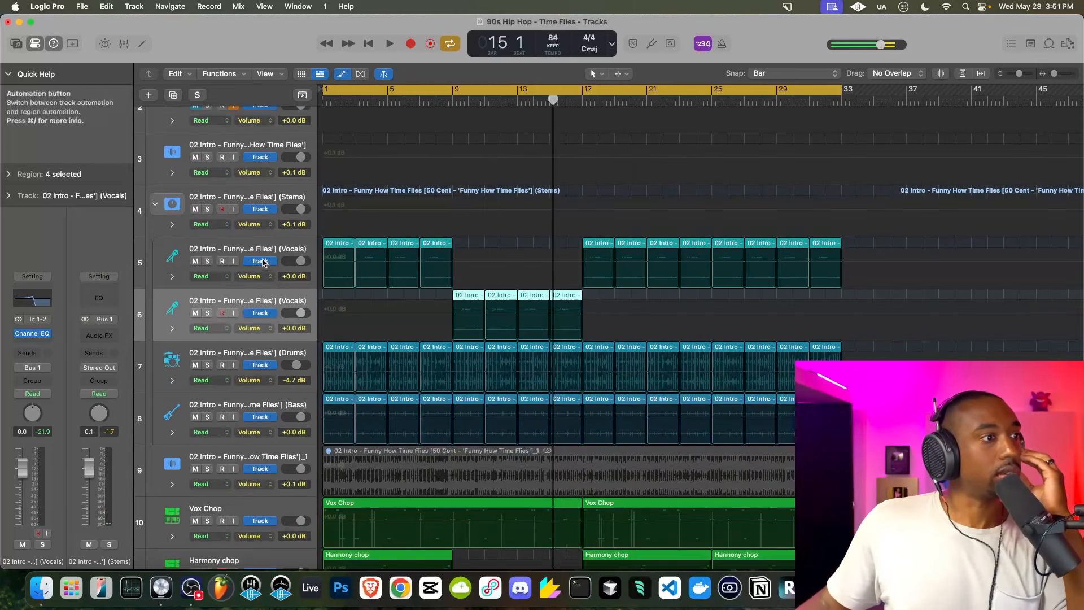
{"action": "left_click", "coordinate": [260, 329]}
{"action": "mouse_move", "coordinate": [292, 410]}
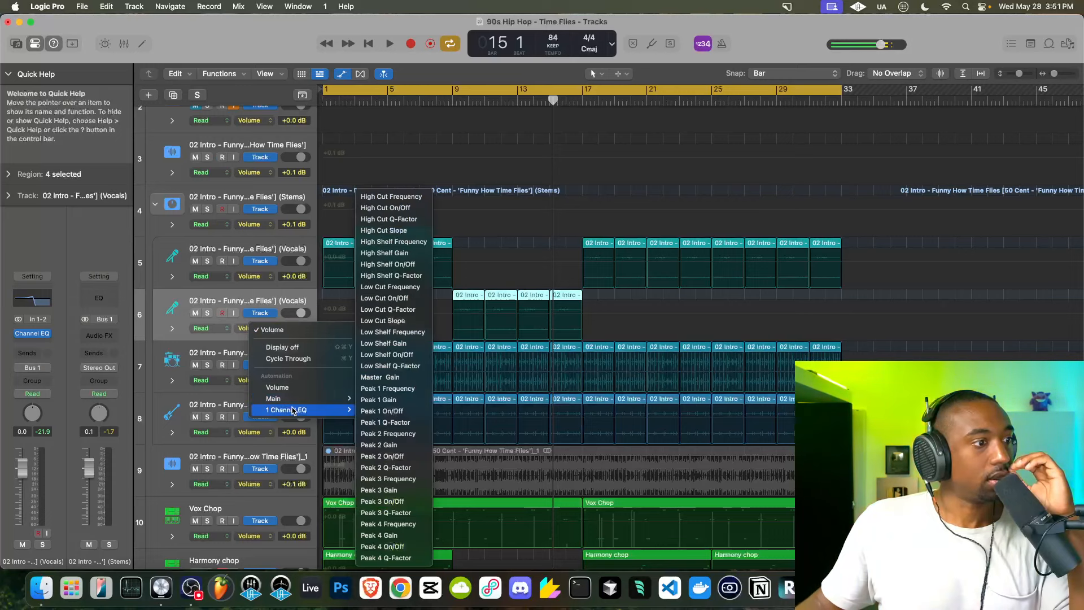
{"action": "left_click", "coordinate": [226, 346]}
{"action": "left_click", "coordinate": [246, 329]}
{"action": "mouse_move", "coordinate": [268, 402]}
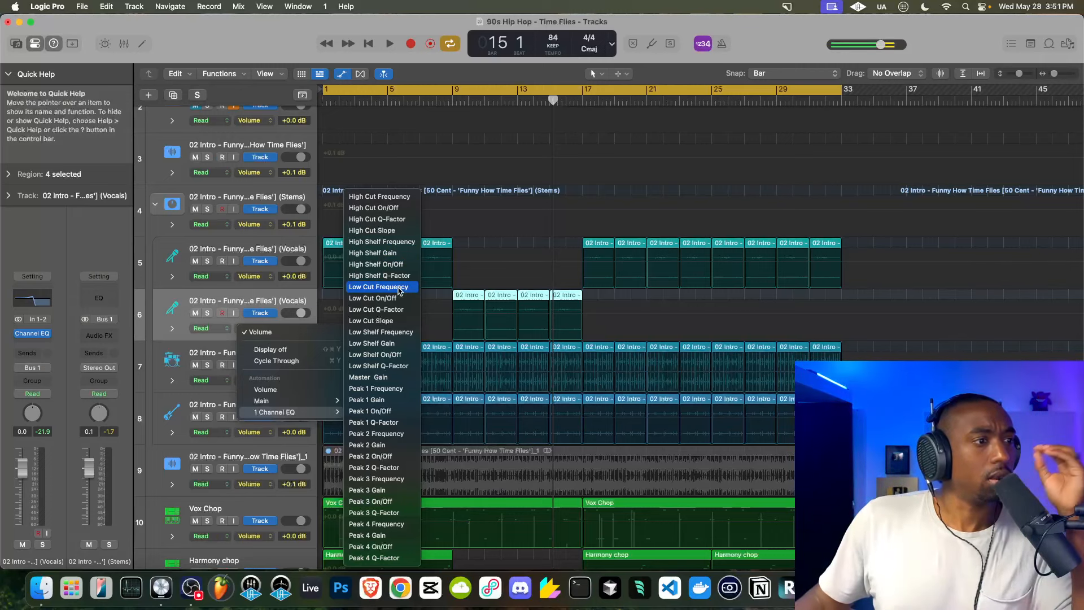
{"action": "left_click", "coordinate": [213, 337]}
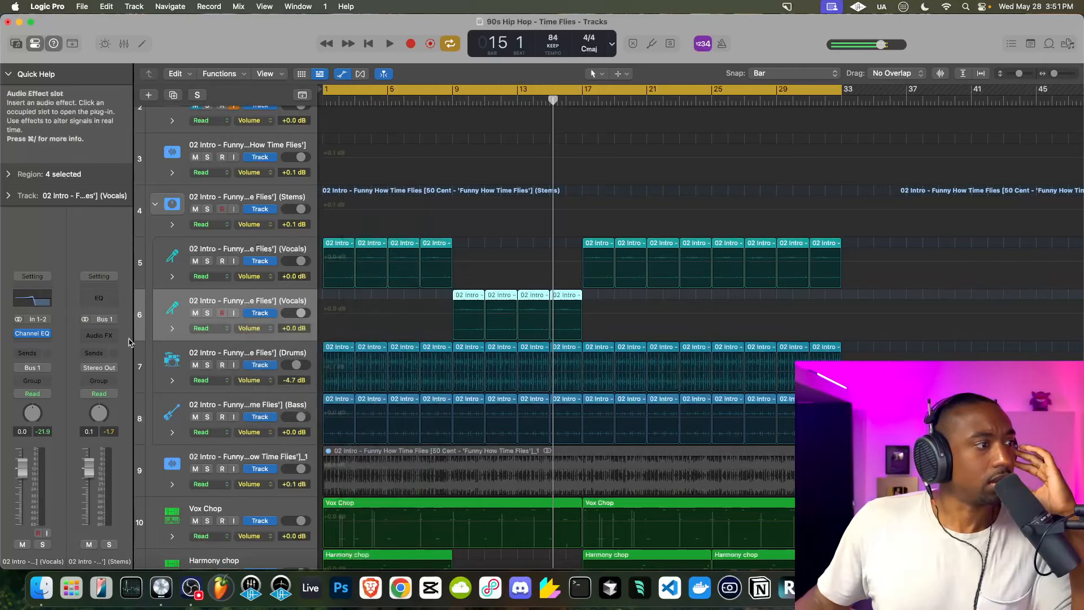
{"action": "left_click", "coordinate": [31, 333]}
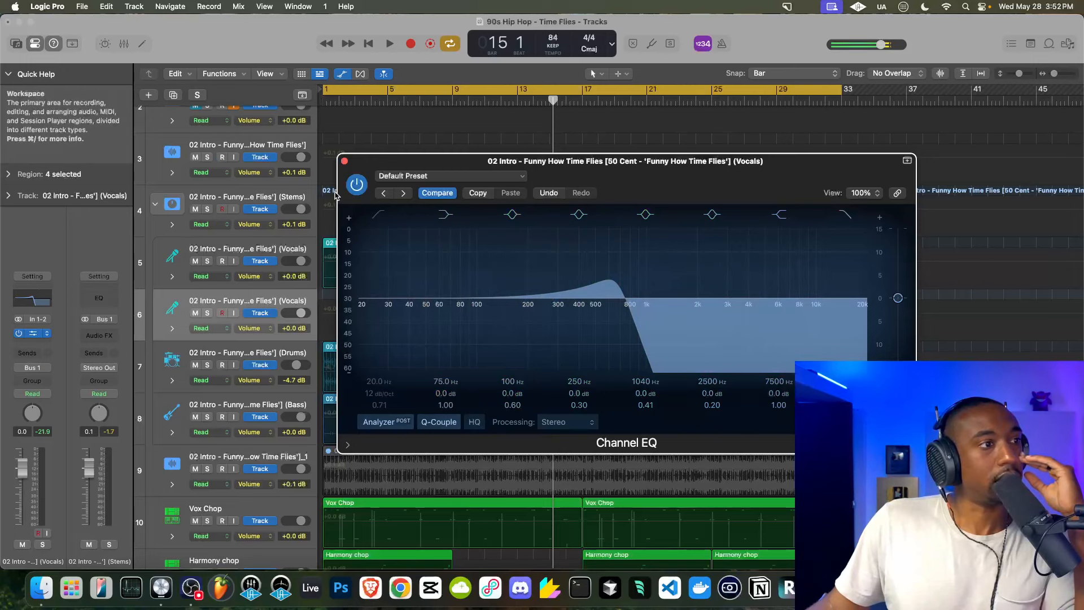
{"action": "left_click", "coordinate": [344, 160]}
{"action": "left_click", "coordinate": [248, 328]}
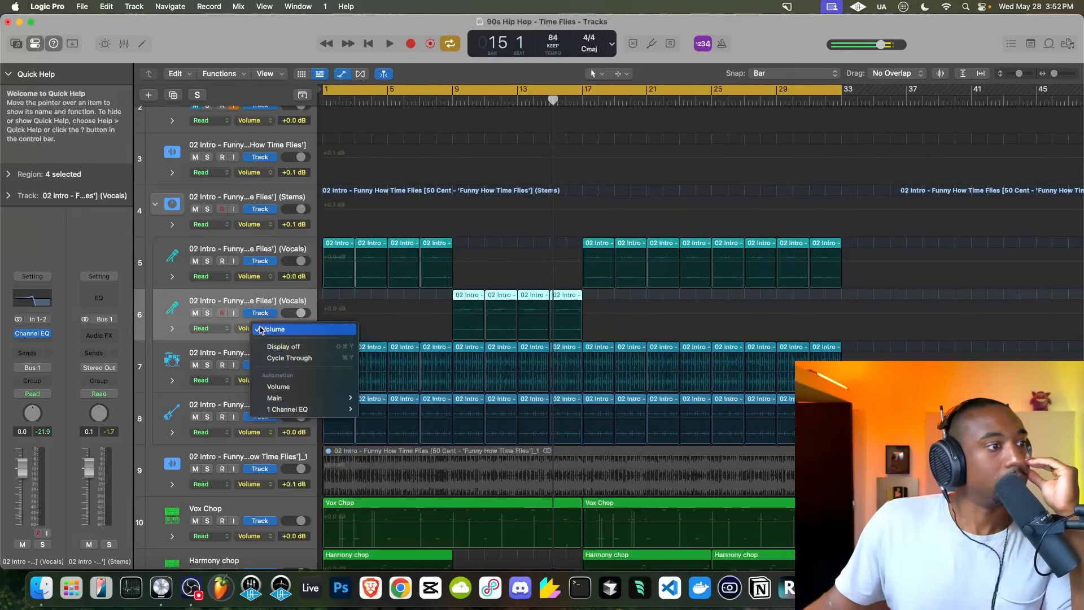
{"action": "mouse_move", "coordinate": [316, 409]}
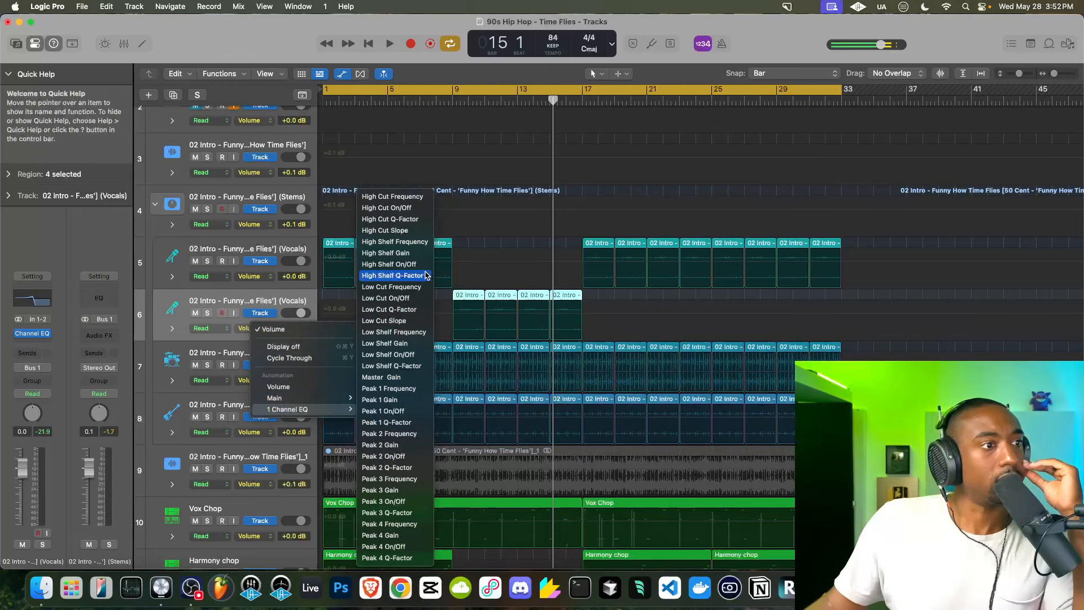
{"action": "left_click", "coordinate": [401, 197]}
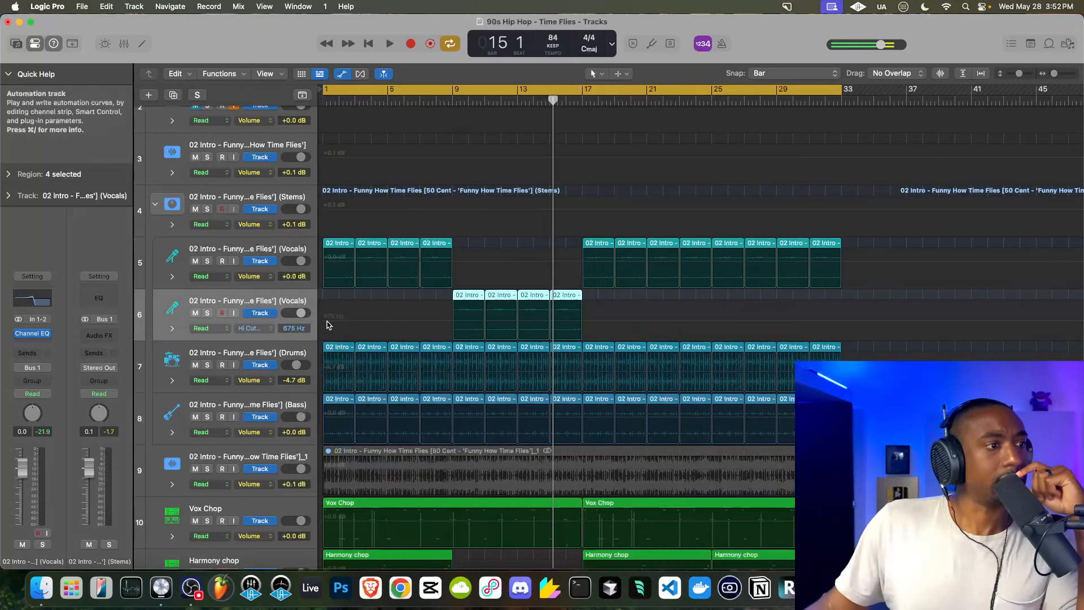
{"action": "scroll", "coordinate": [389, 322], "scroll_direction": "up", "scroll_amount": 5}
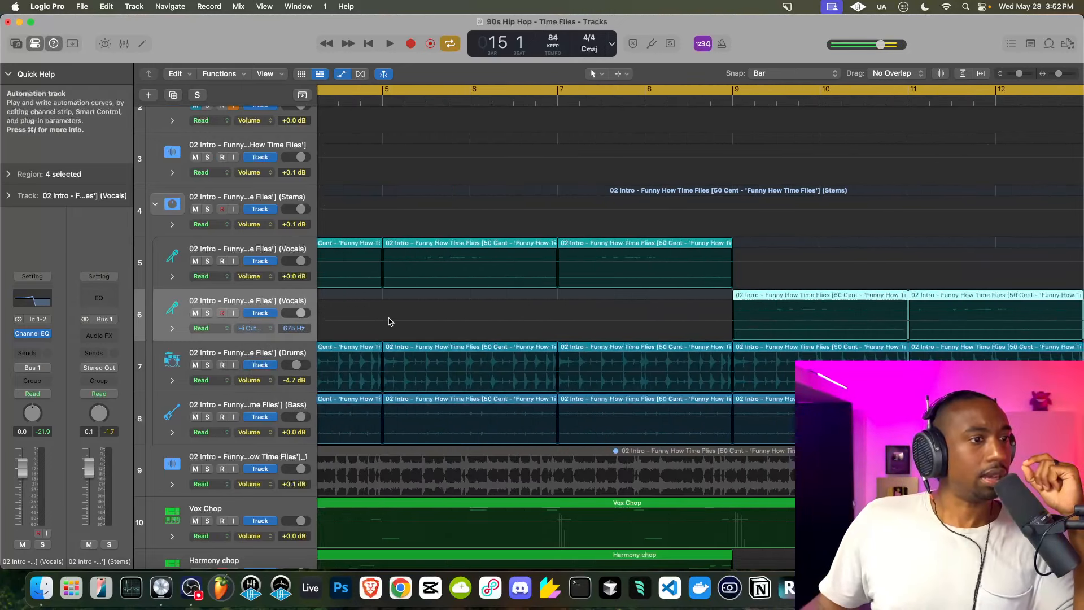
{"action": "scroll", "coordinate": [689, 327], "scroll_direction": "down", "scroll_amount": 5}
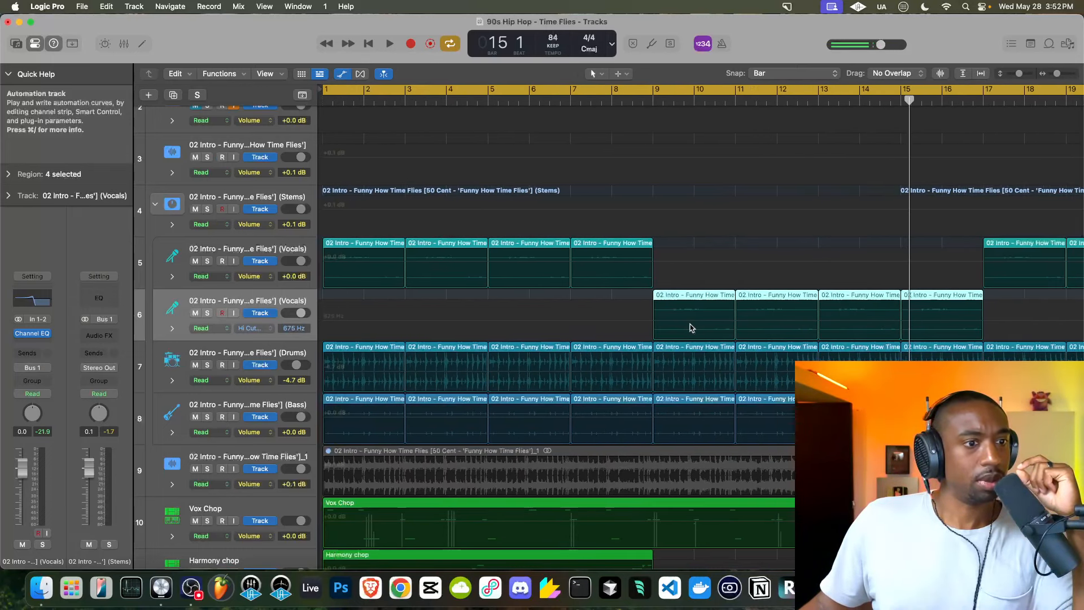
Try the Write and Touch automation modes on the duplicated Vocals track and return it to Read.
{"action": "left_click", "coordinate": [434, 100]}
{"action": "key", "text": "space"}
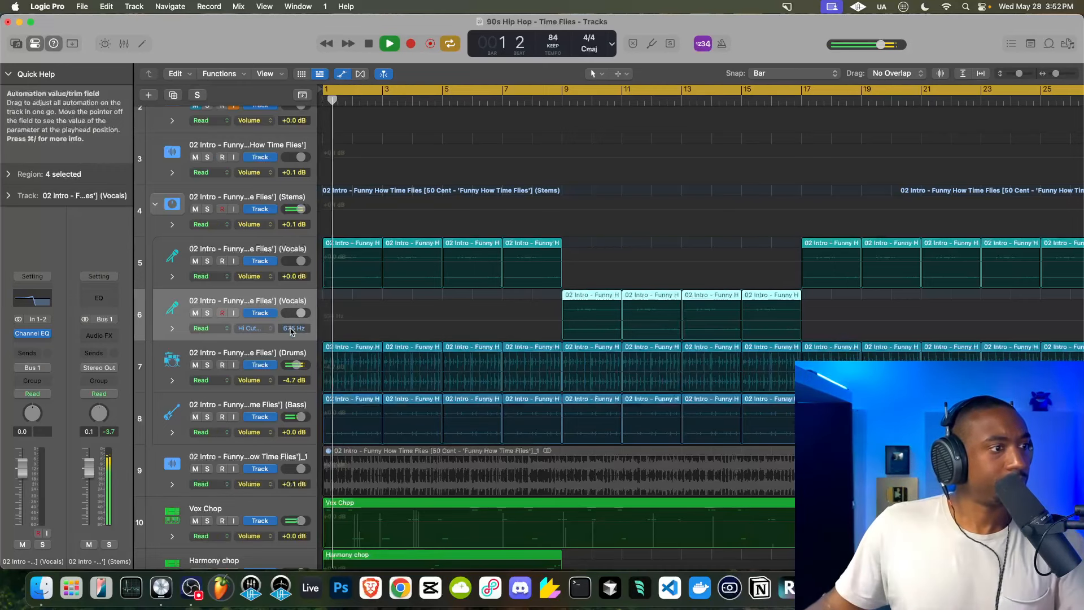
{"action": "right_click", "coordinate": [290, 330]}
{"action": "left_click", "coordinate": [279, 337]}
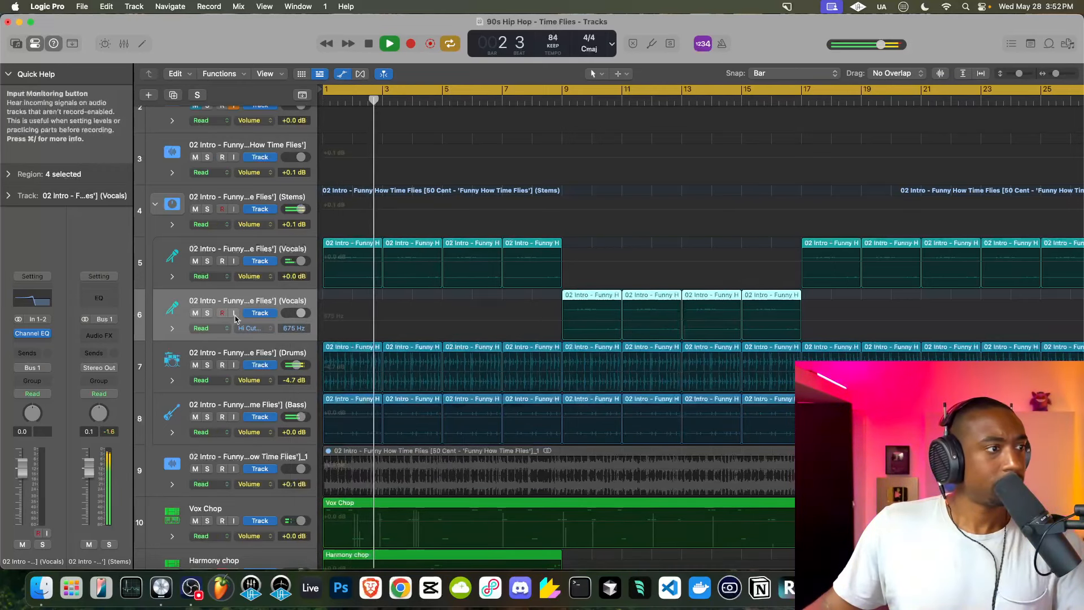
{"action": "left_click", "coordinate": [202, 328]}
{"action": "left_click", "coordinate": [205, 356]}
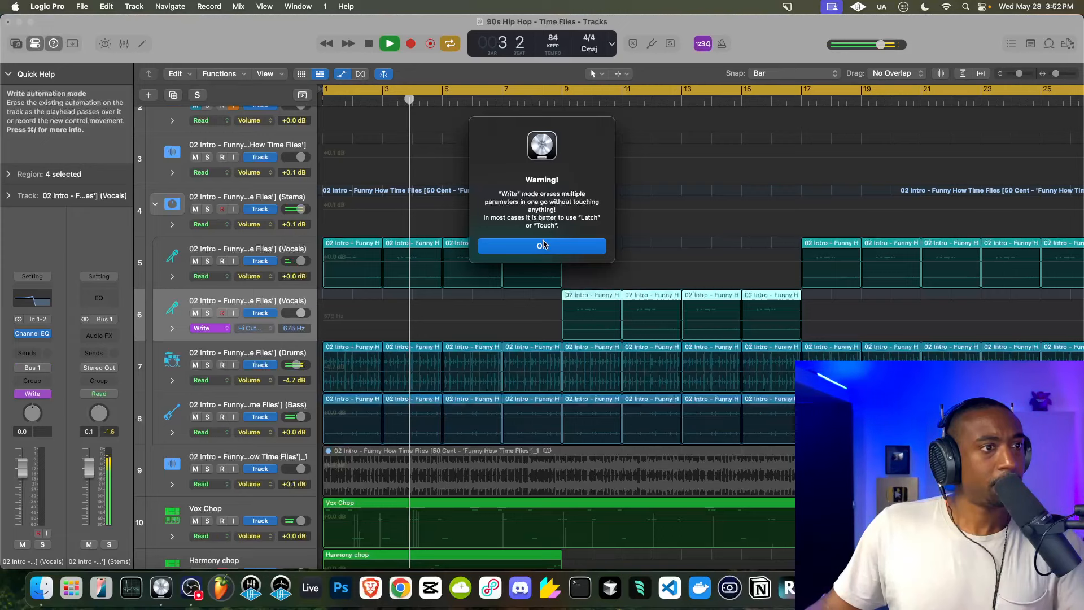
{"action": "left_click", "coordinate": [521, 245]}
{"action": "key", "text": "space"}
{"action": "left_click", "coordinate": [202, 328]}
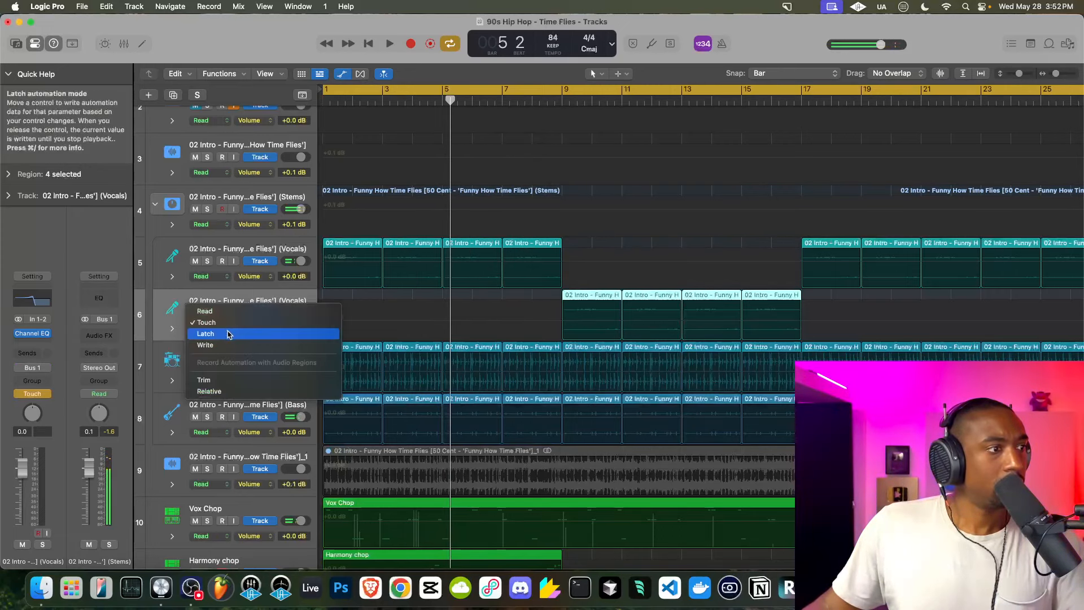
{"action": "left_click", "coordinate": [225, 326]}
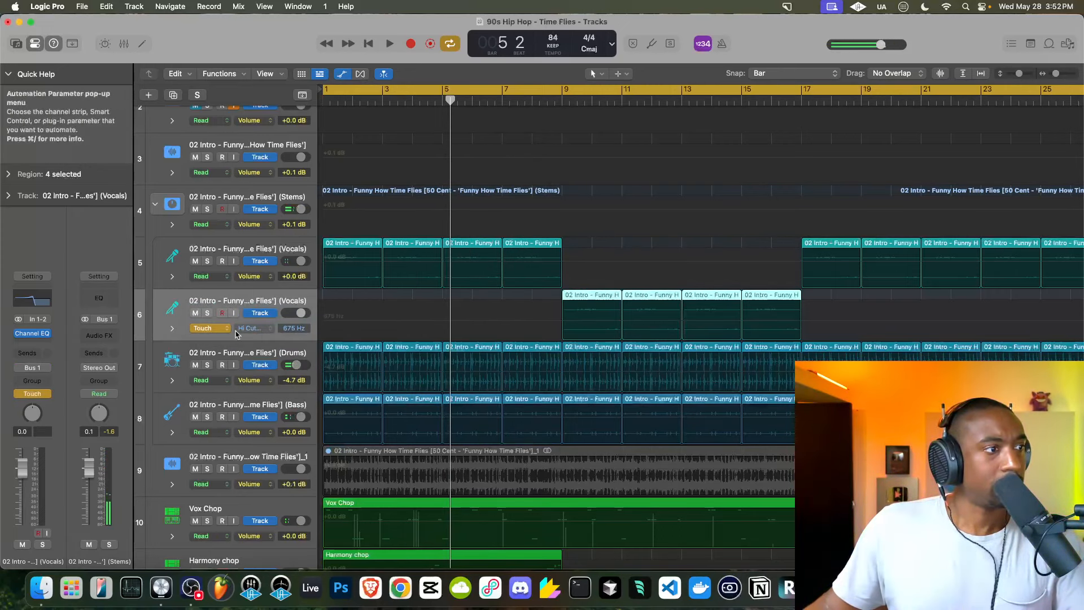
{"action": "left_click", "coordinate": [202, 328]}
{"action": "left_click", "coordinate": [206, 319]}
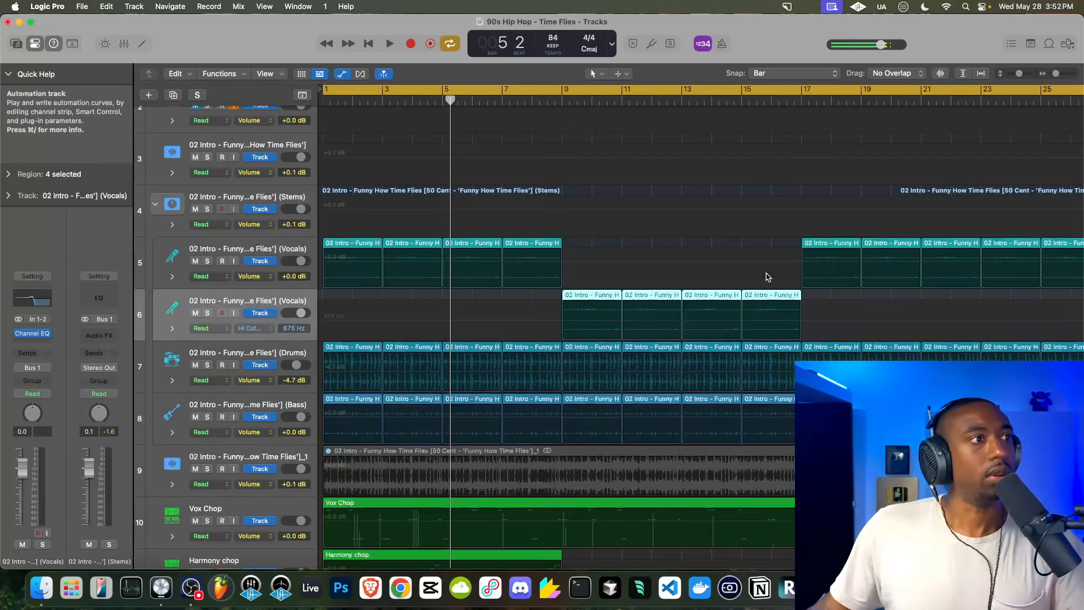
Check the duplicated Vocals track's automation settings and hide the automation lanes.
{"action": "left_click", "coordinate": [264, 314]}
{"action": "left_click", "coordinate": [264, 314]}
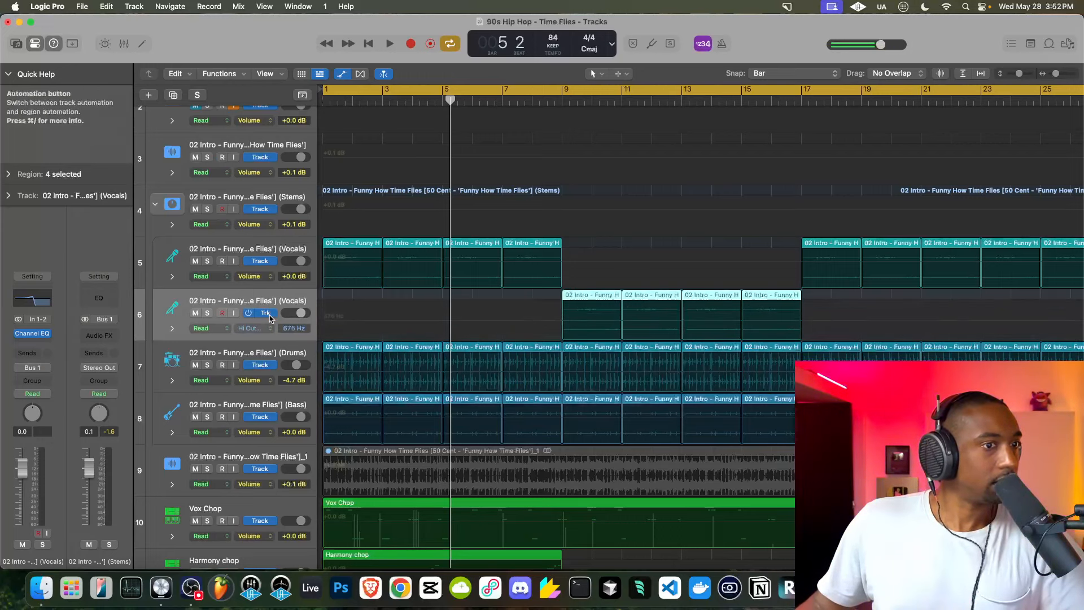
{"action": "left_click", "coordinate": [260, 330]}
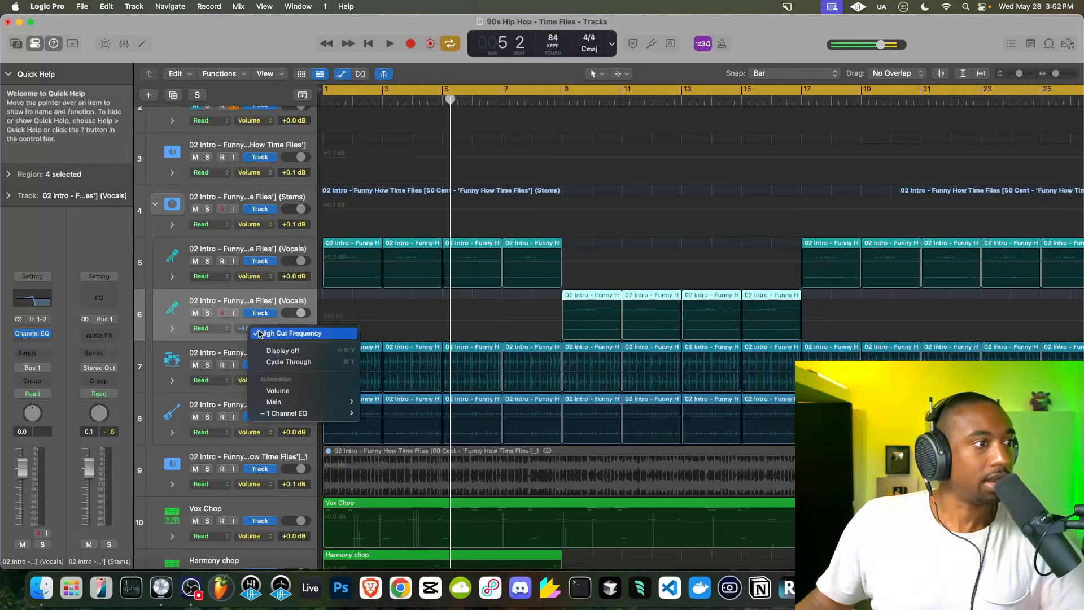
{"action": "left_click", "coordinate": [230, 339]}
{"action": "key", "text": "space"}
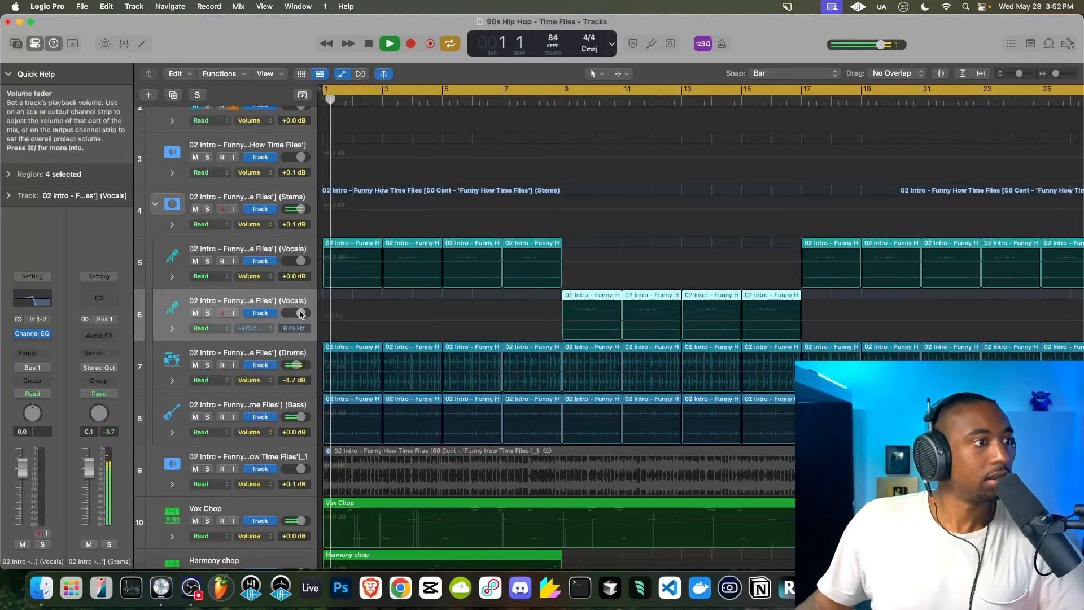
{"action": "left_click", "coordinate": [341, 74]}
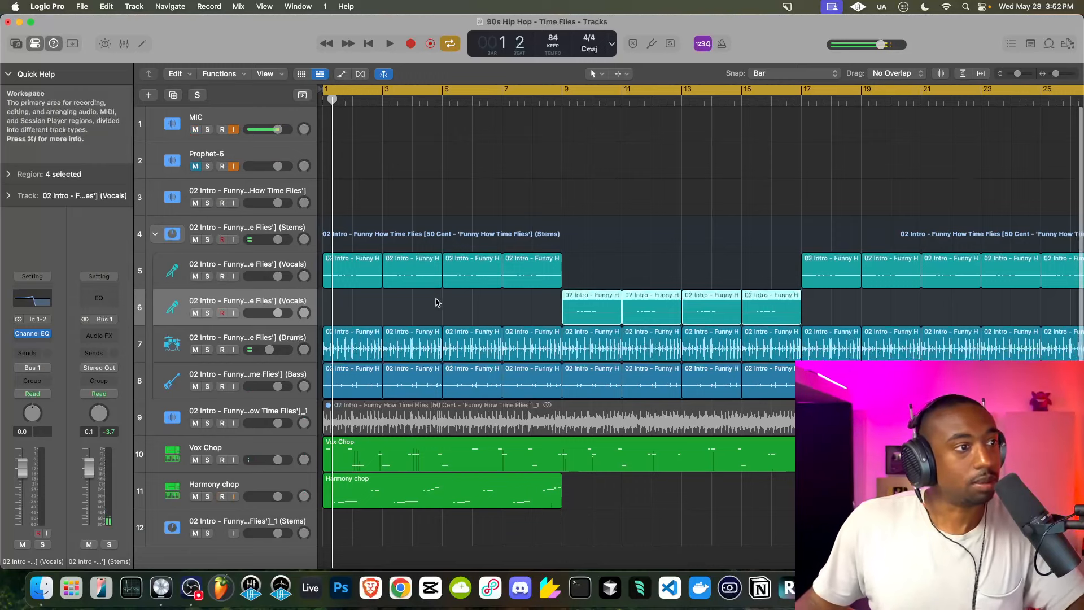
Play the arrangement from the start, and resume playback from bar 8 to hear the transition into the filtered vocals.
{"action": "key", "text": "space"}
{"action": "key", "text": "space"}
{"action": "key", "text": "space"}
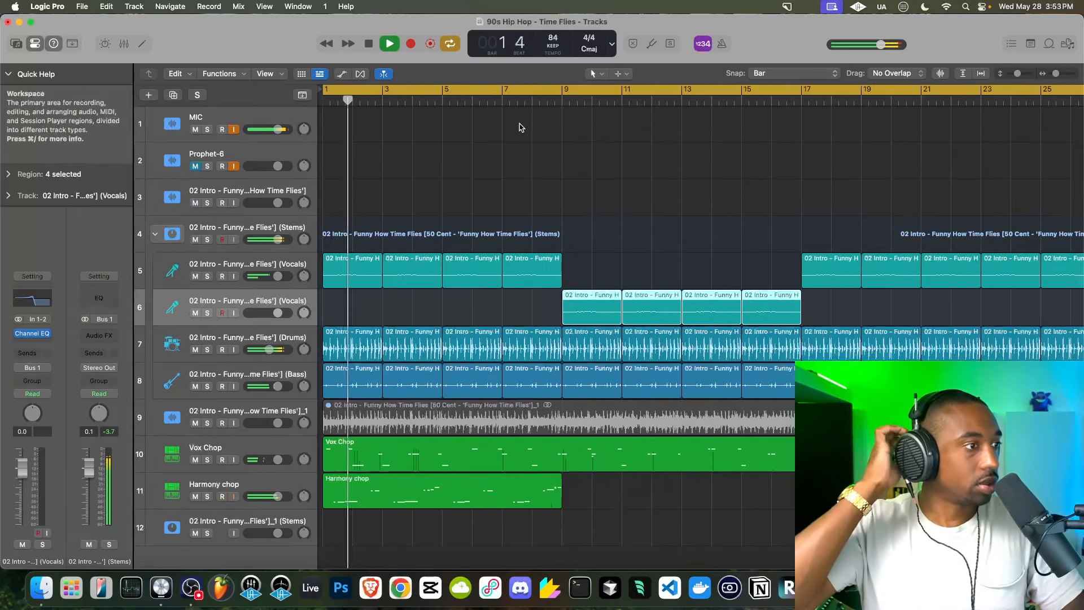
{"action": "key", "text": "space"}
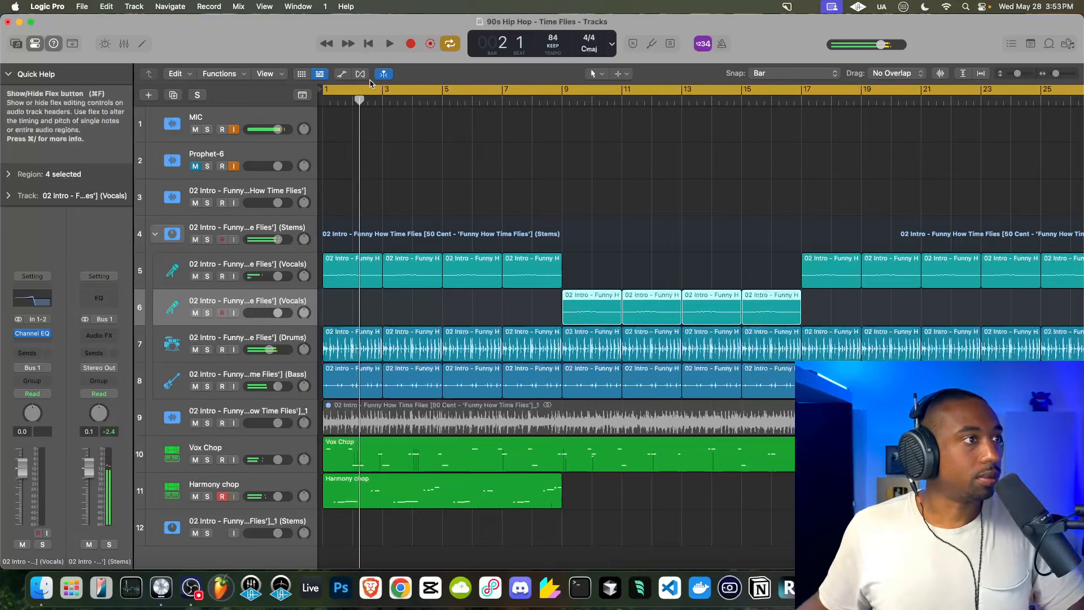
{"action": "key", "text": "space"}
{"action": "left_click", "coordinate": [540, 98]}
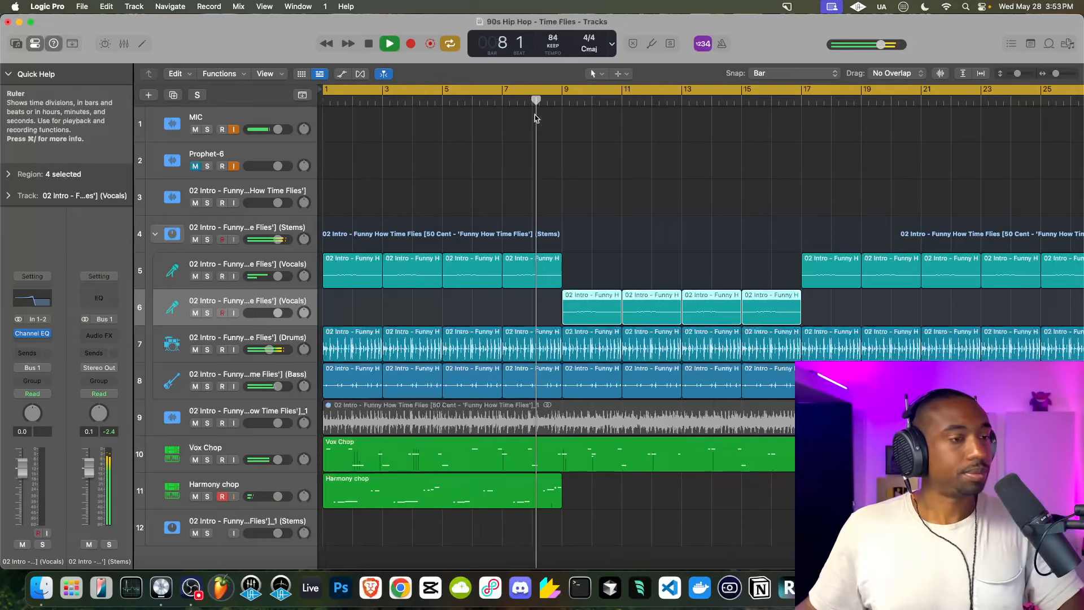
Insert a stereo Tape Delay on the duplicated Vocals track with spread 55, feedback 53%, wet 100%, LFO intensity 63%, flutter intensity 39% and filters 100–20000 Hz.
{"action": "left_click", "coordinate": [33, 342]}
{"action": "mouse_move", "coordinate": [50, 354]}
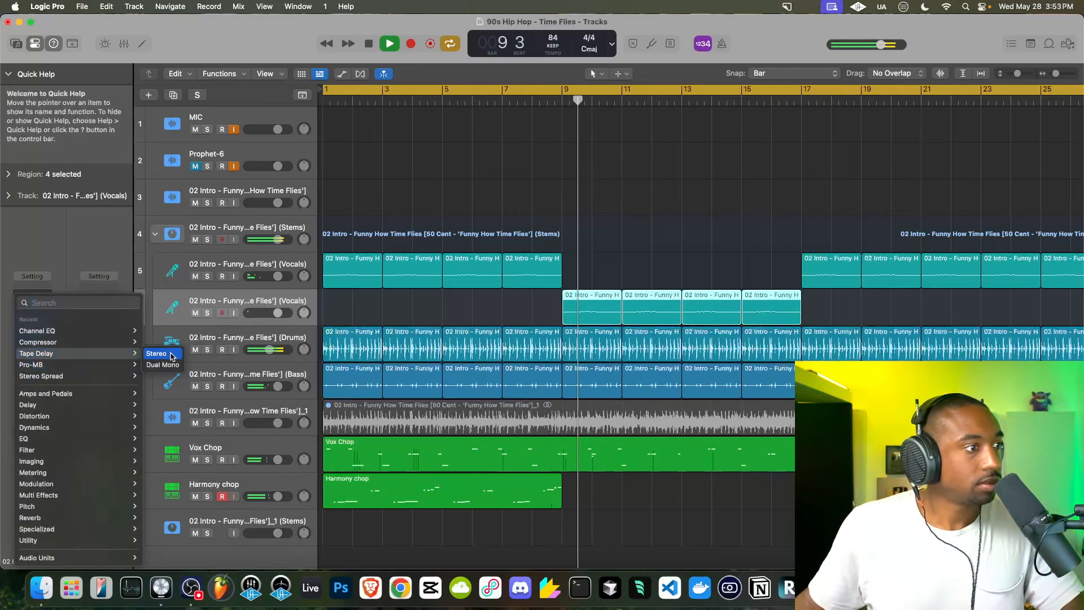
{"action": "left_click", "coordinate": [161, 354]}
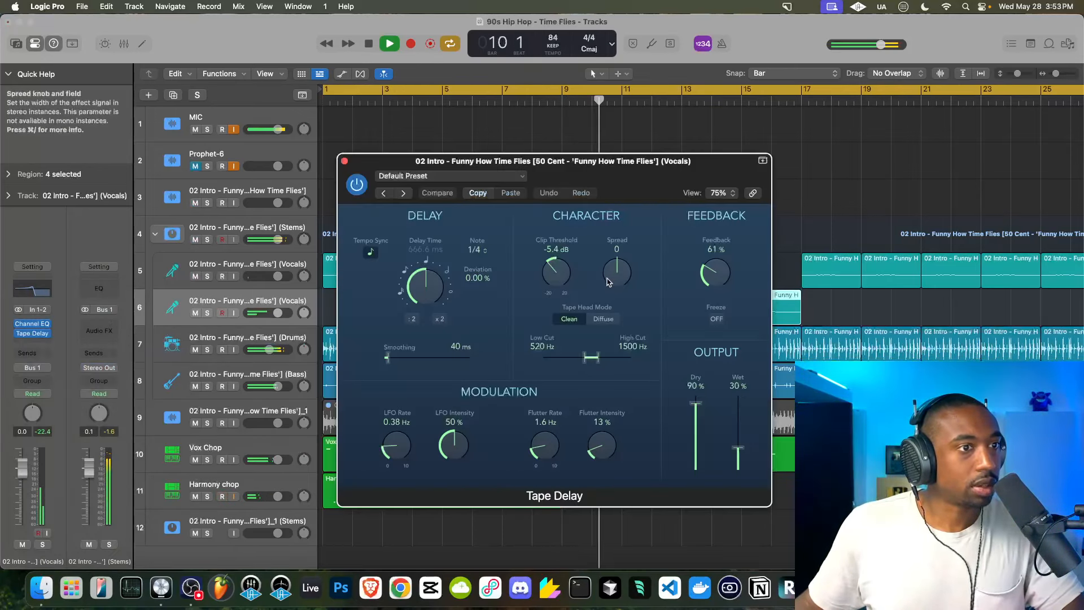
{"action": "left_click_drag", "start_coordinate": [608, 281], "coordinate": [612, 247]}
{"action": "left_click_drag", "start_coordinate": [717, 276], "coordinate": [696, 469]}
{"action": "left_click_drag", "start_coordinate": [593, 434], "coordinate": [598, 412]}
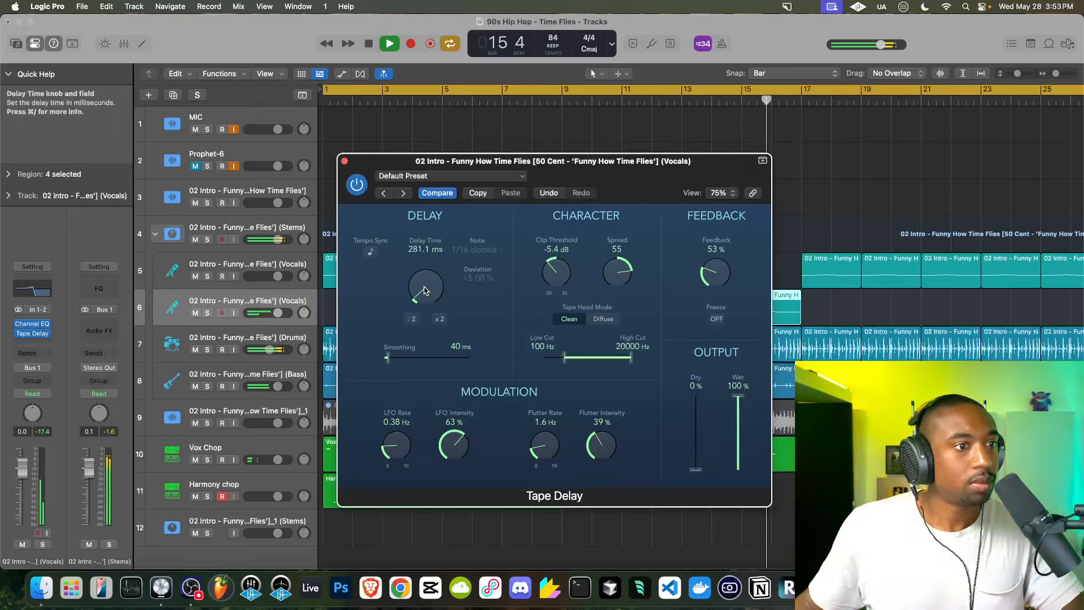
Set the Tape Delay's dry level to 63% and its delay time to 39.7 ms, and close the plug-in.
{"action": "left_click_drag", "start_coordinate": [698, 439], "coordinate": [700, 388]}
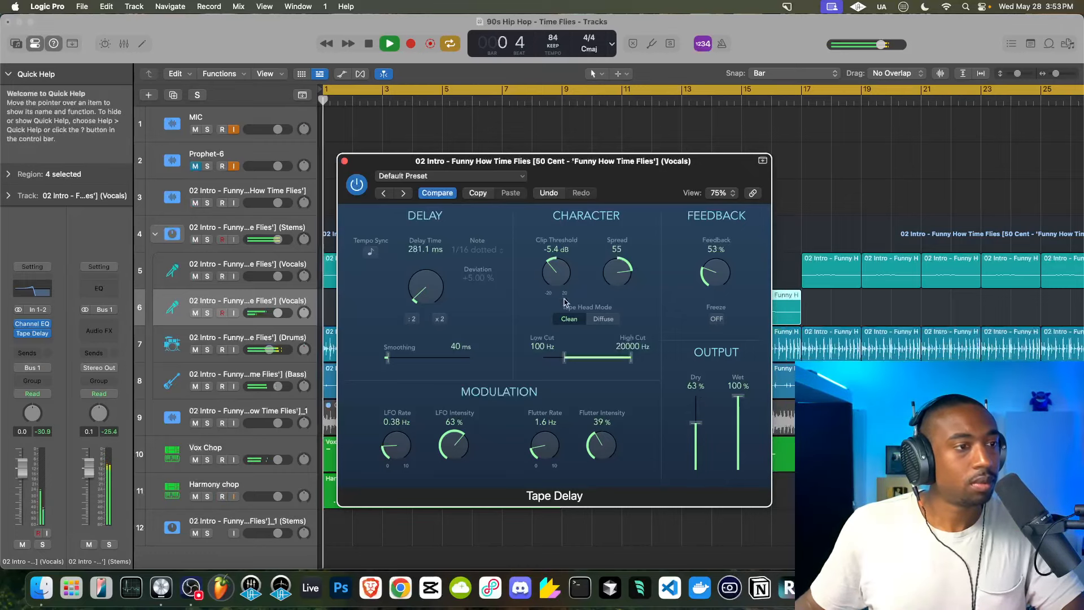
{"action": "left_click_drag", "start_coordinate": [424, 287], "coordinate": [420, 295]}
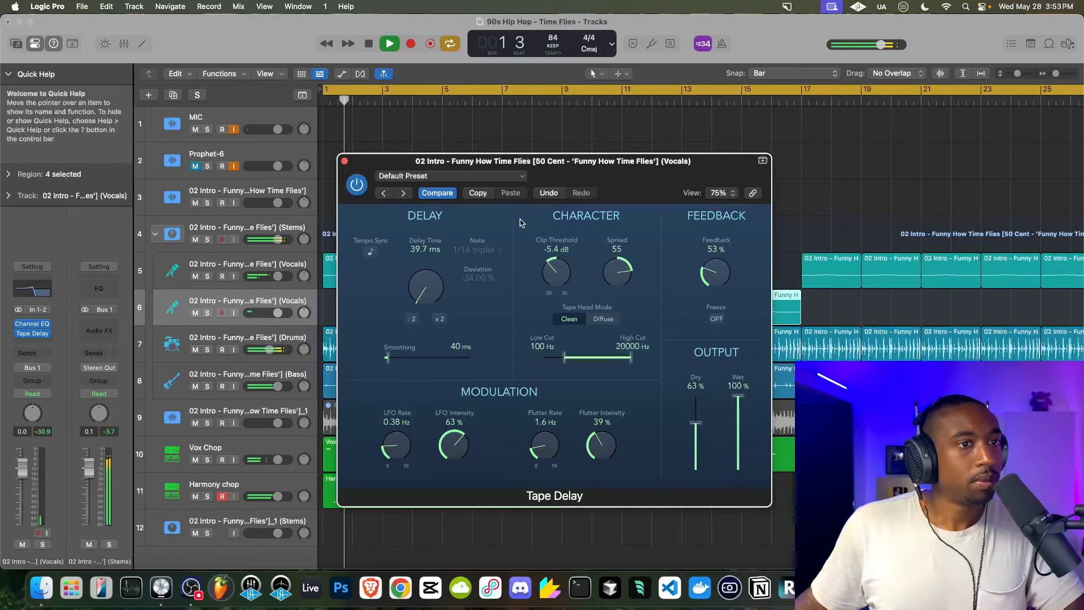
{"action": "left_click", "coordinate": [344, 161]}
Play the delayed, filtered vocals from bar 9 with cycle mode on.
{"action": "left_click", "coordinate": [563, 90]}
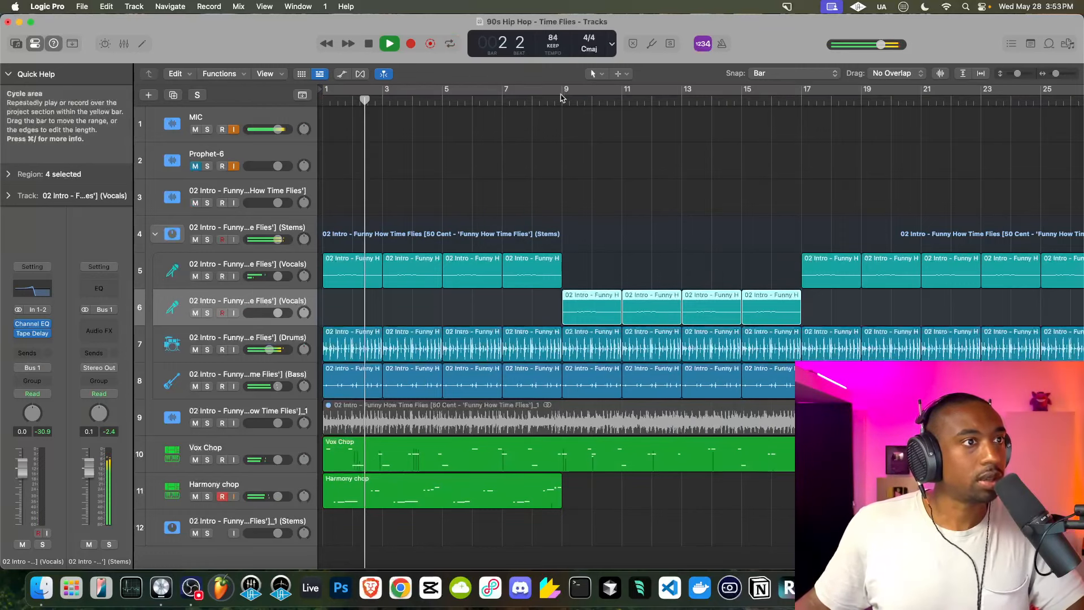
{"action": "left_click", "coordinate": [562, 101]}
{"action": "left_click", "coordinate": [564, 91]}
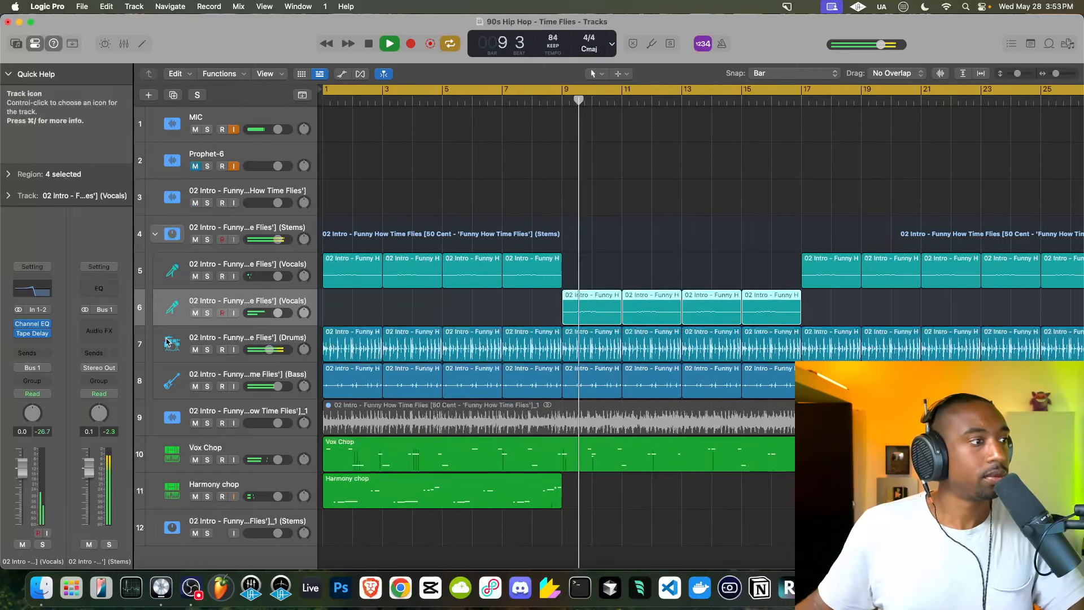
Raise the high-cut frequency in the duplicated Vocals track's Channel EQ to between 1 and 2 kHz, and close the plug-in.
{"action": "left_click", "coordinate": [33, 323]}
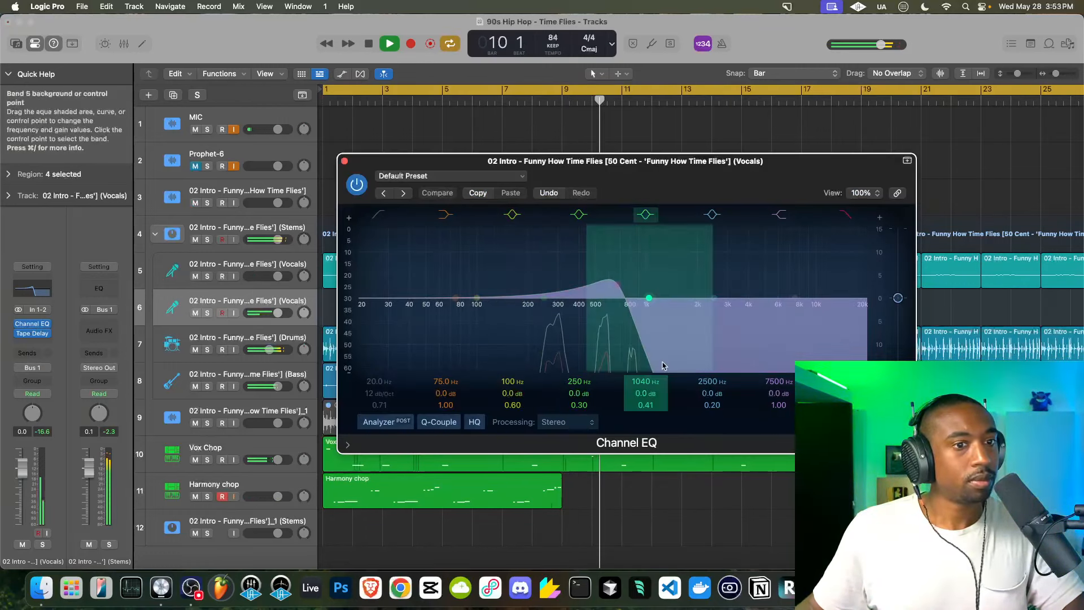
{"action": "left_click_drag", "start_coordinate": [609, 281], "coordinate": [682, 284]}
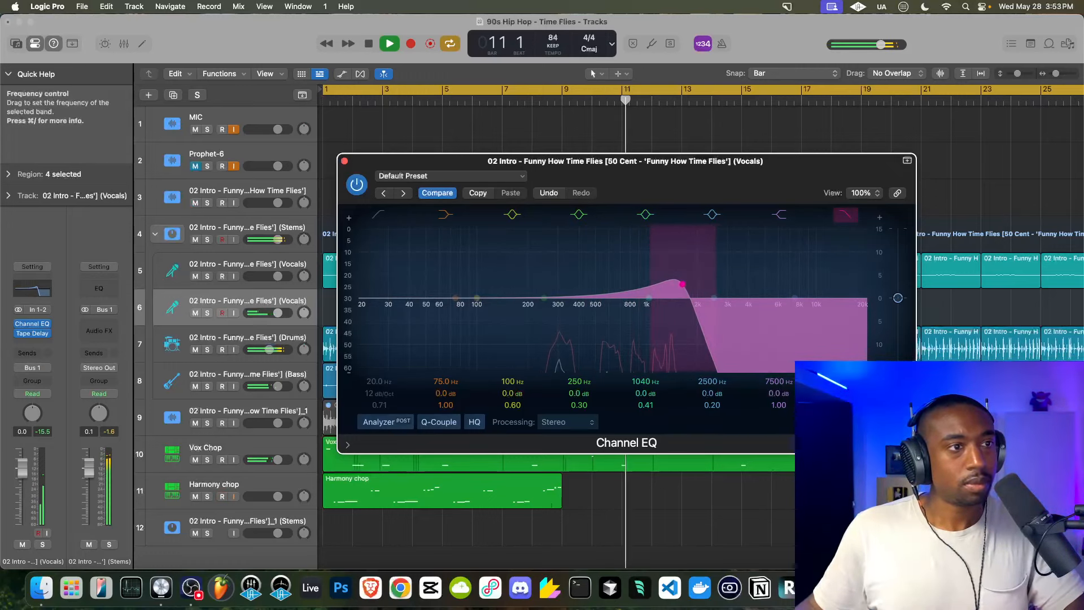
{"action": "left_click", "coordinate": [343, 161]}
{"action": "left_click", "coordinate": [346, 162]}
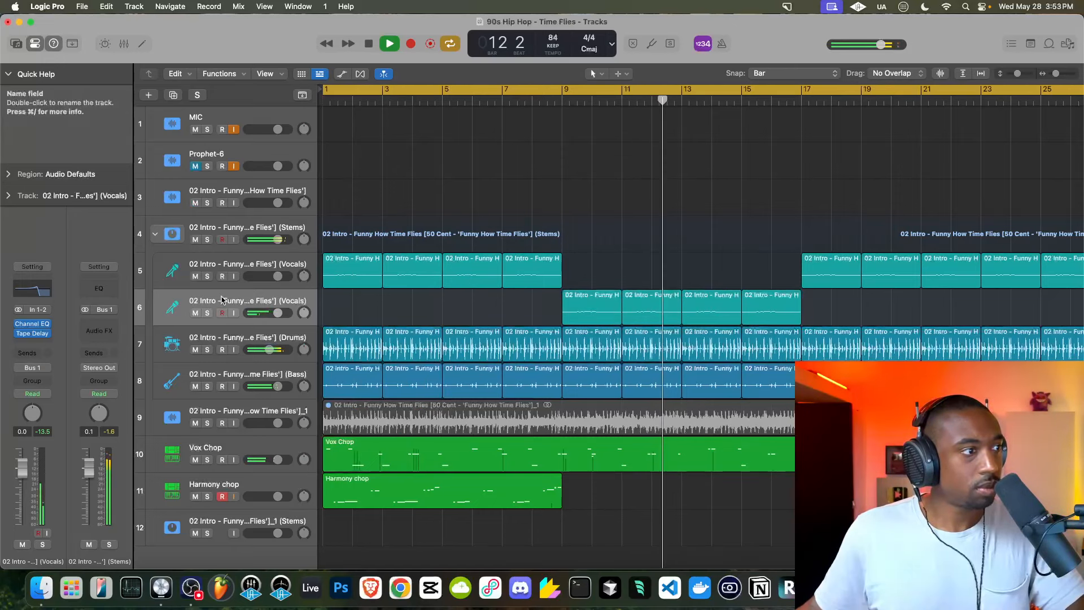
Set the Tape Delay's spread to 87 on the duplicated Vocals track while playing from bar 9, and close the plug-in.
{"action": "left_click", "coordinate": [32, 333]}
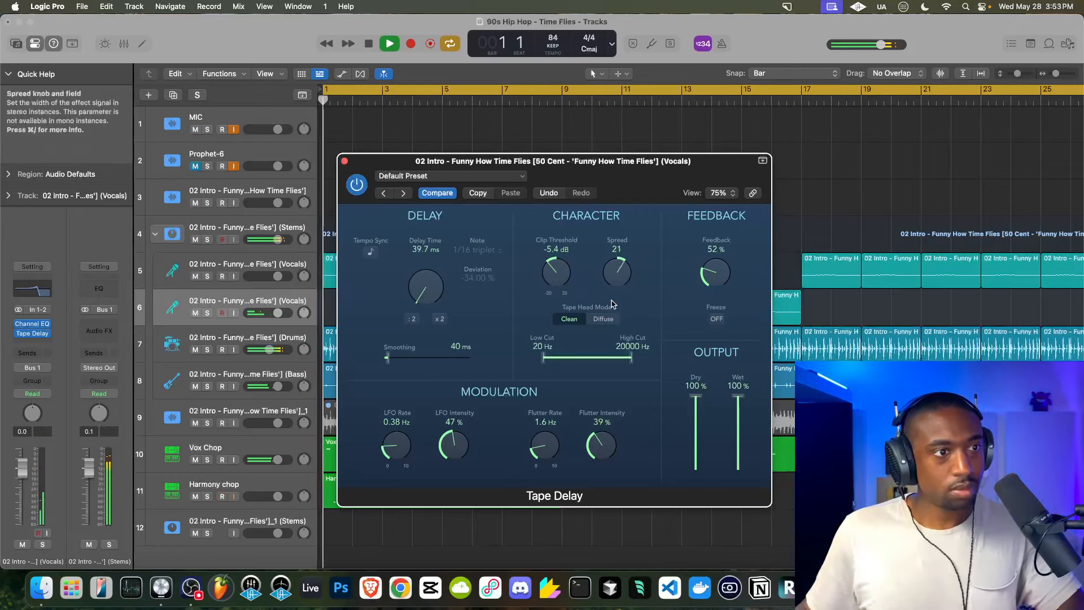
{"action": "left_click_drag", "start_coordinate": [609, 276], "coordinate": [608, 339]}
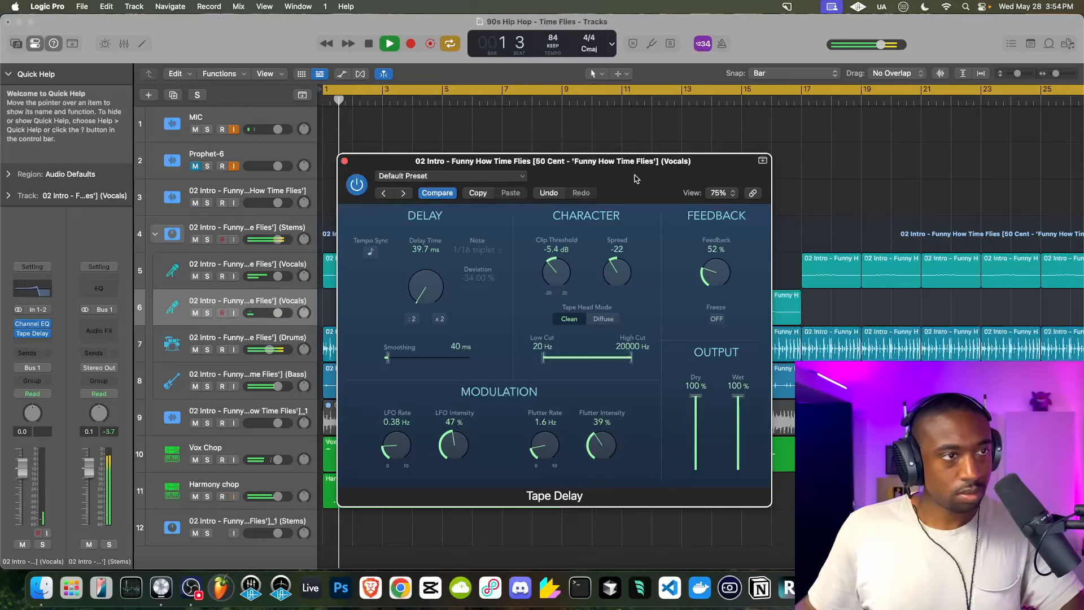
{"action": "left_click", "coordinate": [562, 101]}
{"action": "left_click_drag", "start_coordinate": [618, 273], "coordinate": [617, 275]}
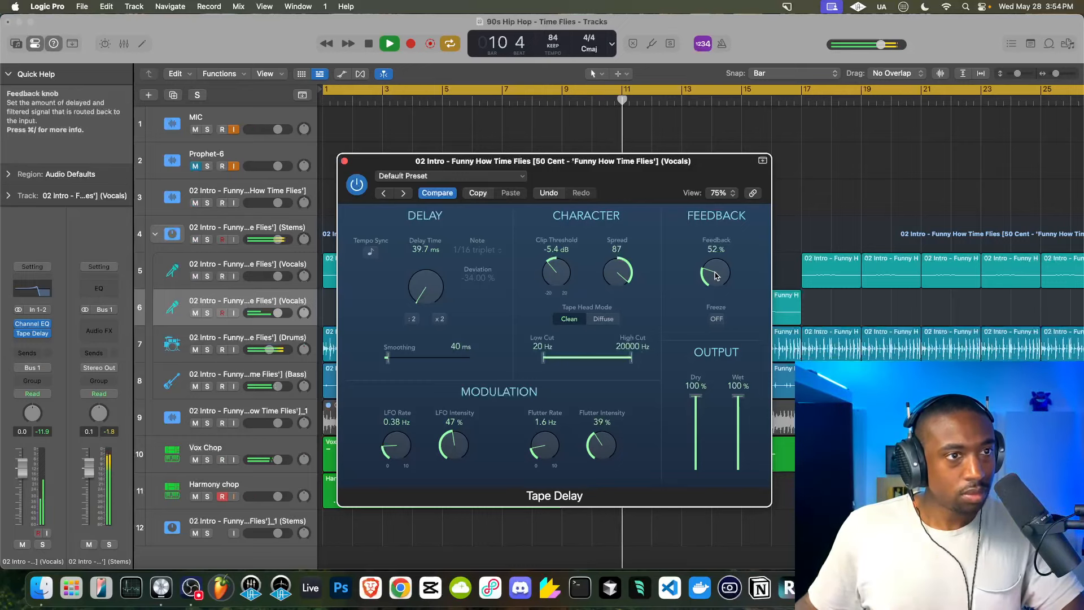
{"action": "left_click", "coordinate": [344, 161]}
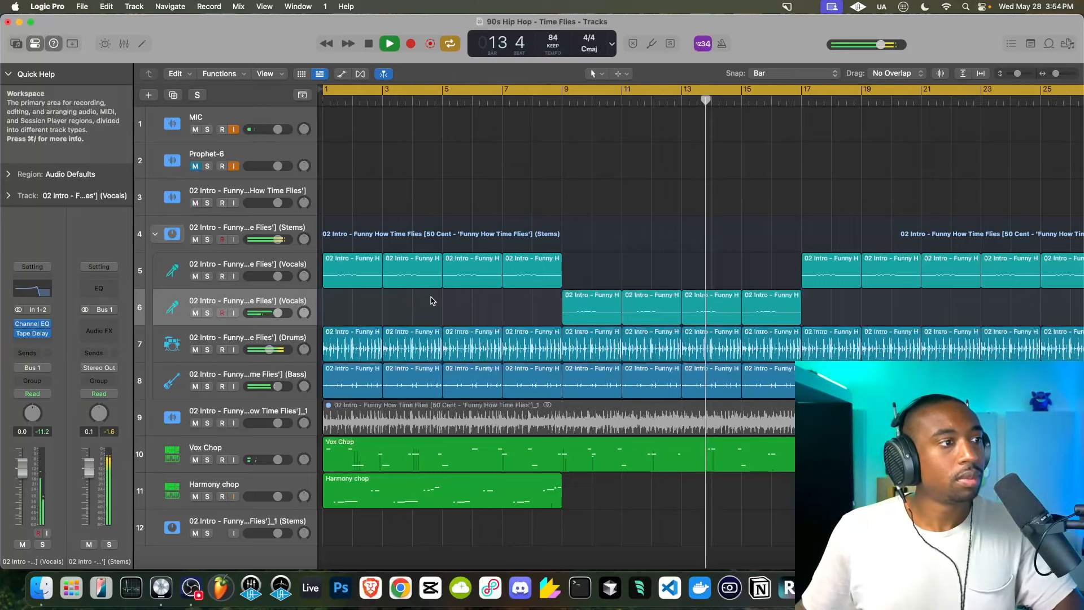
Lower the duplicated Vocals track's volume to -3.7 dB and save the project.
{"action": "left_click_drag", "start_coordinate": [278, 313], "coordinate": [271, 313]}
{"action": "scroll", "coordinate": [455, 300], "scroll_direction": "down", "scroll_amount": 2}
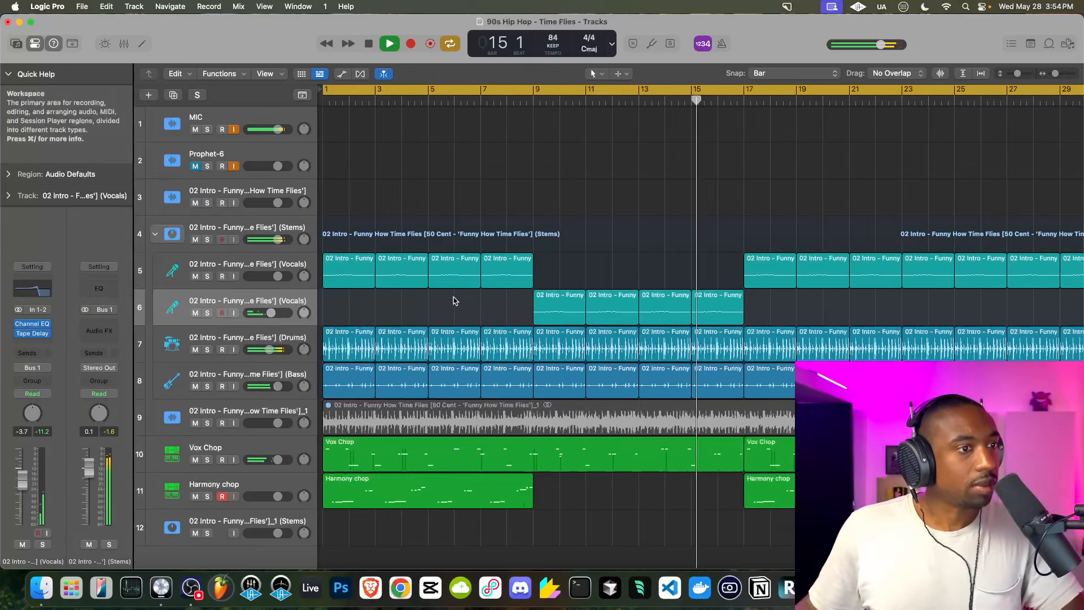
{"action": "scroll", "coordinate": [455, 301], "scroll_direction": "down", "scroll_amount": 2}
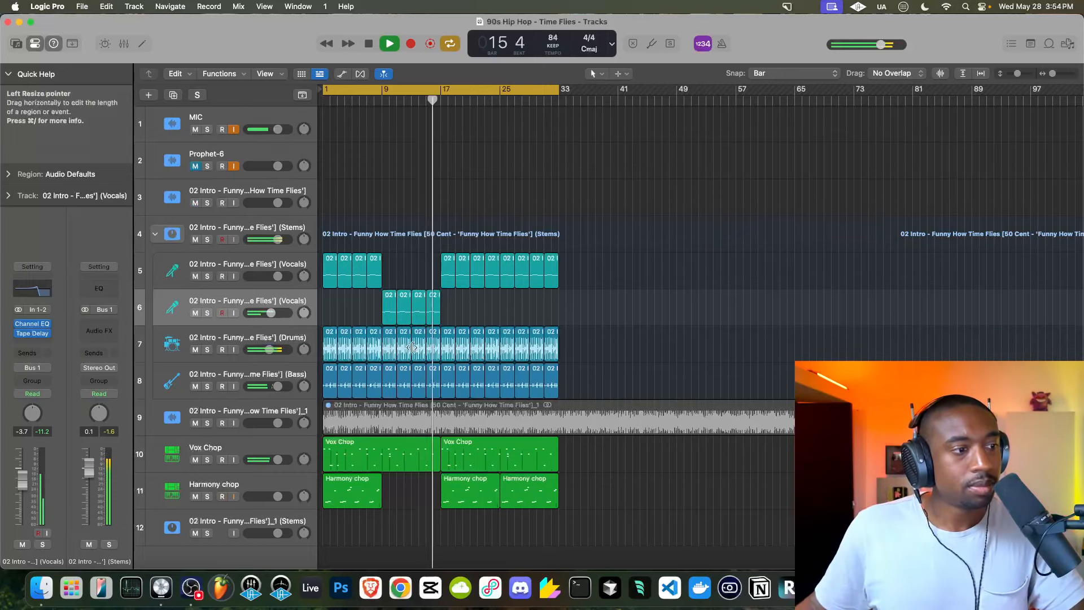
{"action": "key", "text": "super+s"}
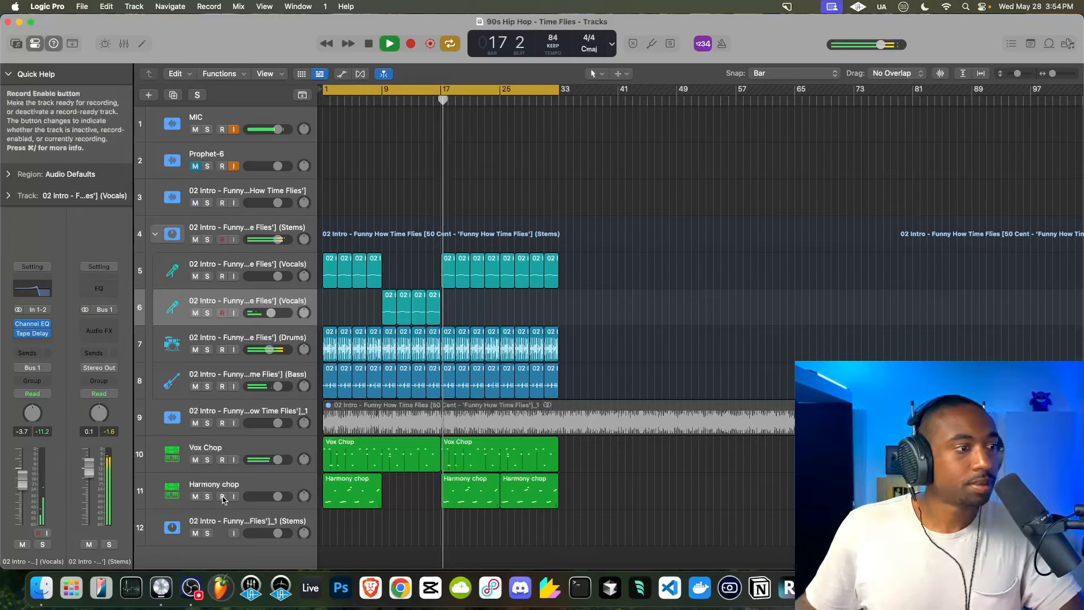
Add a stereo Compressor to the Harmony chop track, place it before the Tape Delay, and stop playback.
{"action": "left_click", "coordinate": [309, 479]}
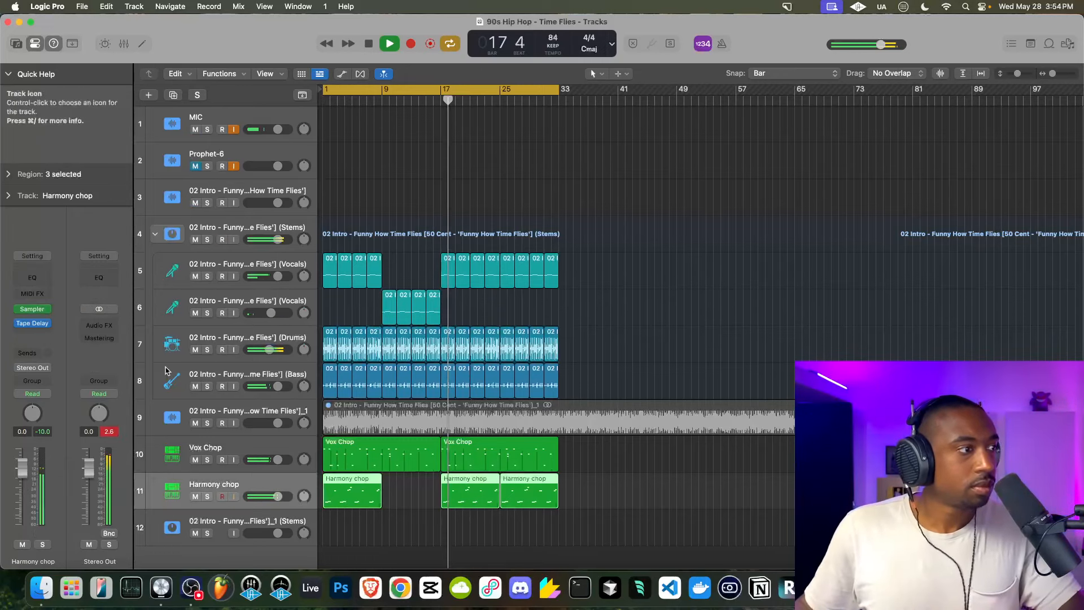
{"action": "left_click", "coordinate": [32, 334]}
{"action": "mouse_move", "coordinate": [44, 351]}
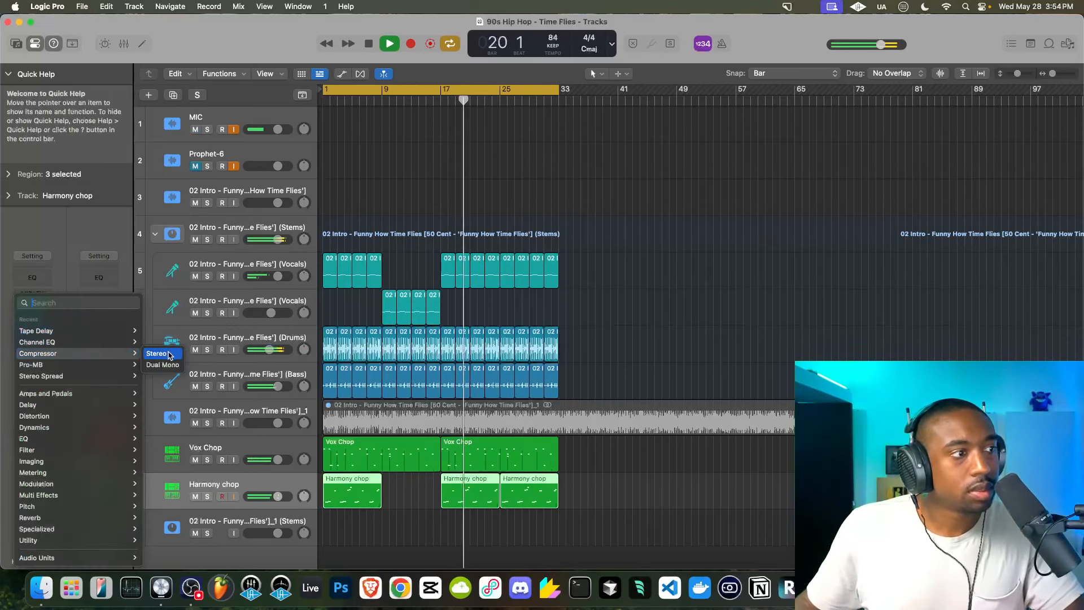
{"action": "left_click", "coordinate": [161, 353]}
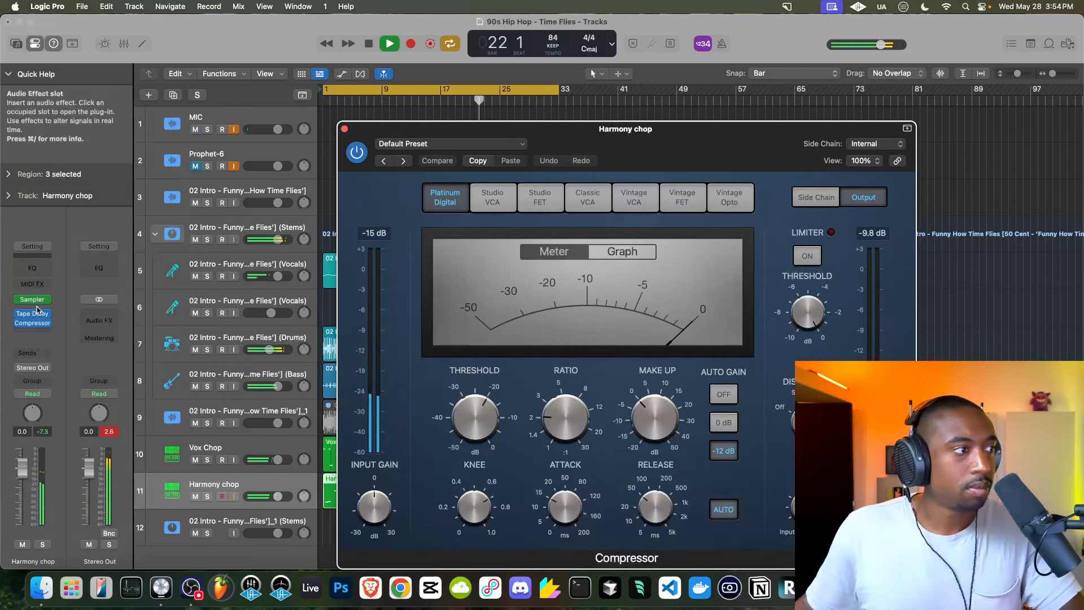
{"action": "left_click_drag", "start_coordinate": [32, 312], "coordinate": [32, 310]}
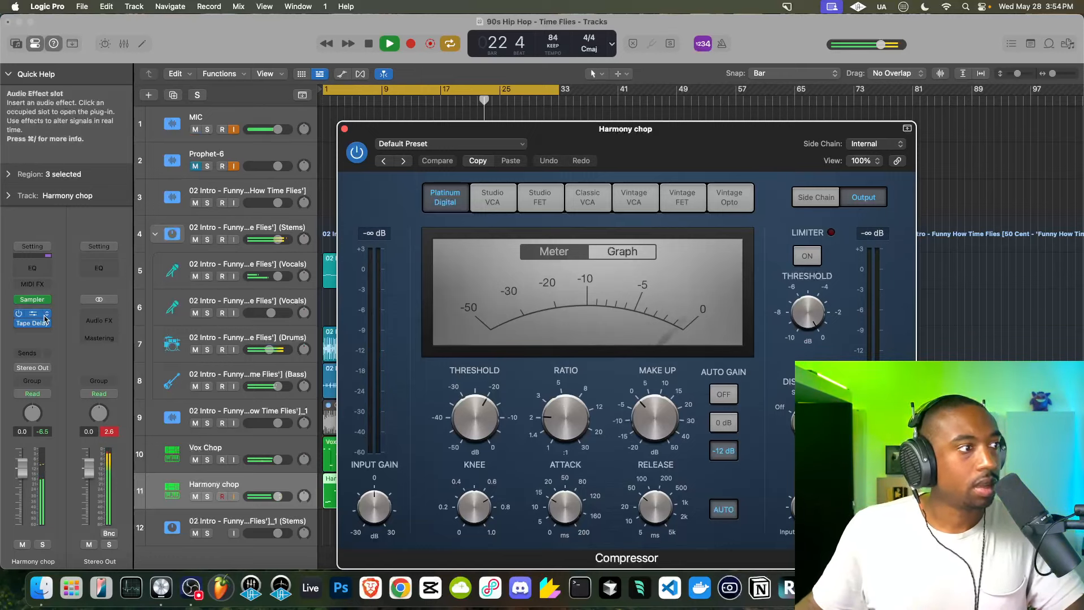
{"action": "key", "text": "space"}
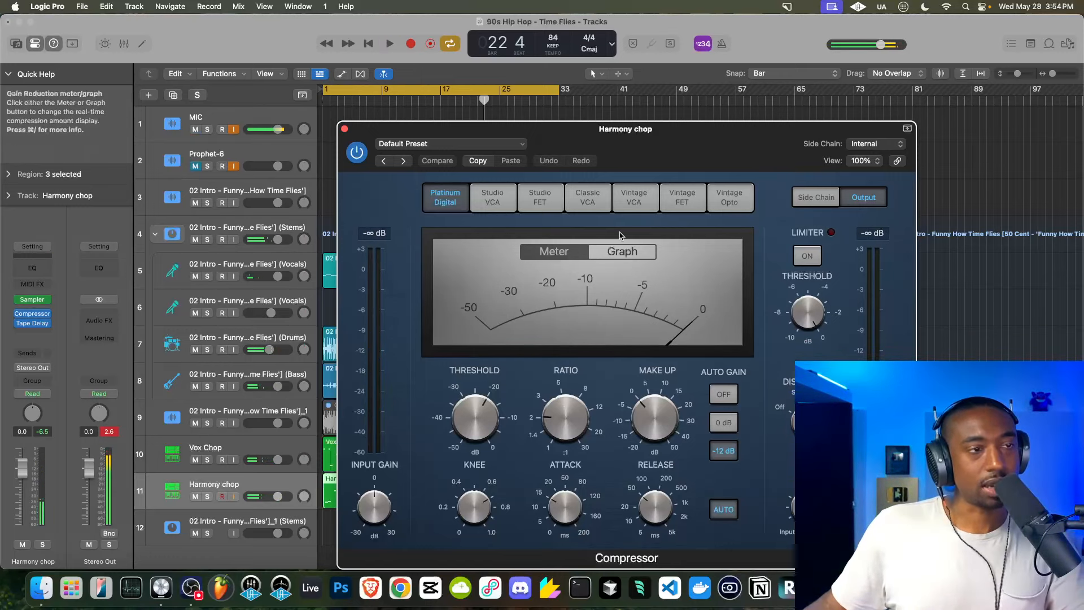
{"action": "left_click", "coordinate": [342, 127]}
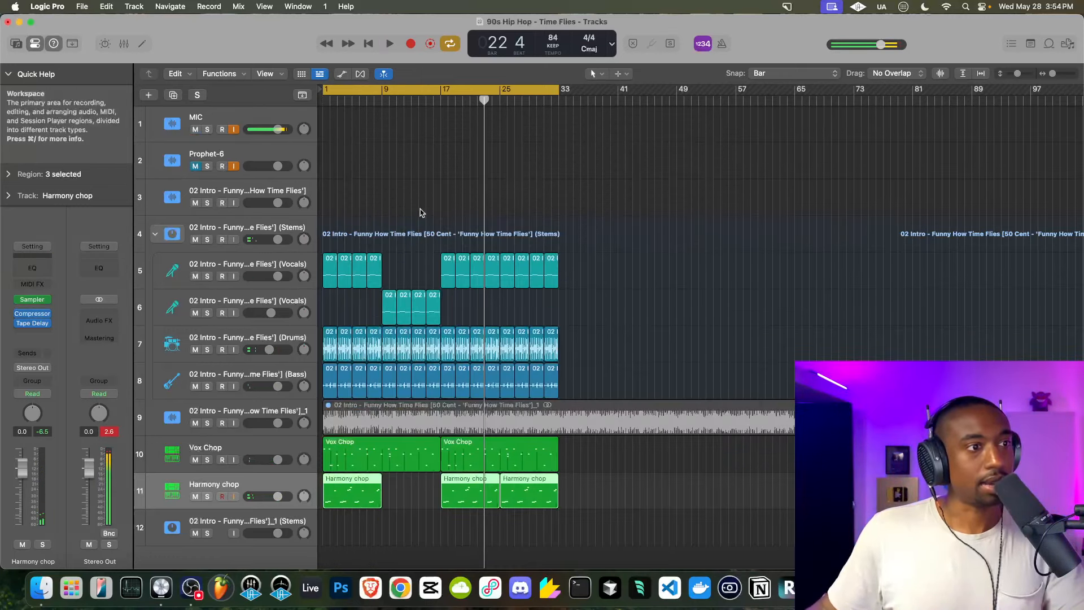
Play the arrangement from the start and adjust the Harmony chop Compressor with the limiter on and auto release off.
{"action": "scroll", "coordinate": [420, 213], "scroll_direction": "up", "scroll_amount": 5}
{"action": "key", "text": "Return"}
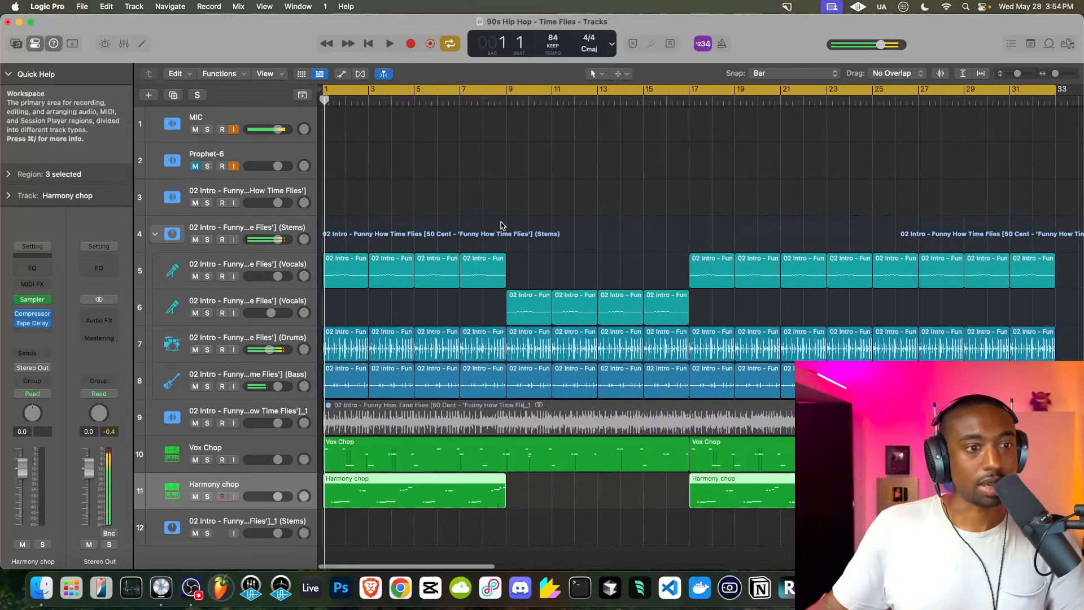
{"action": "key", "text": "space"}
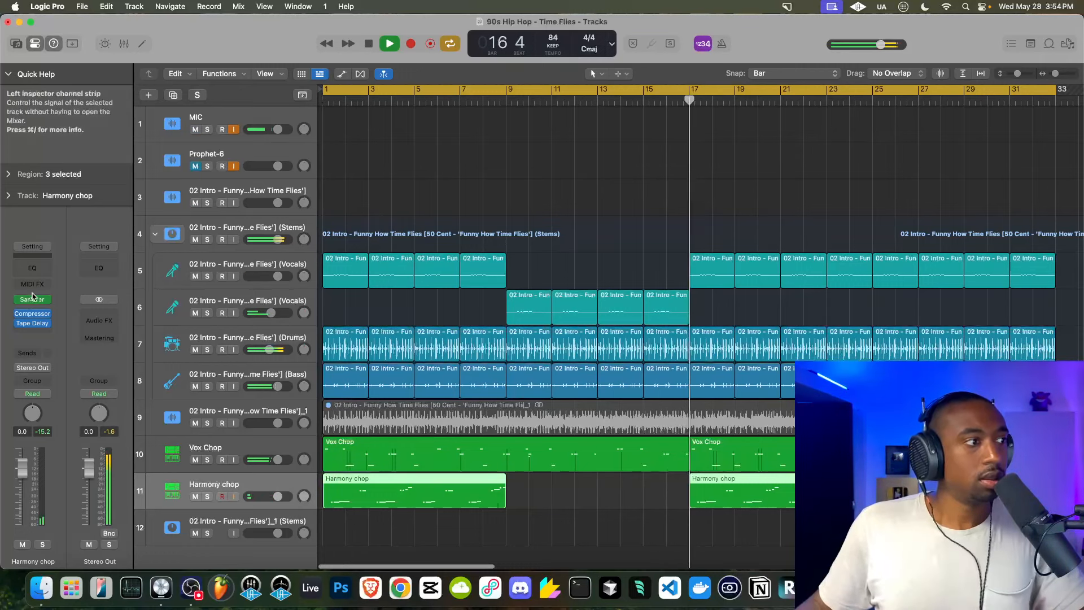
{"action": "left_click", "coordinate": [40, 318]}
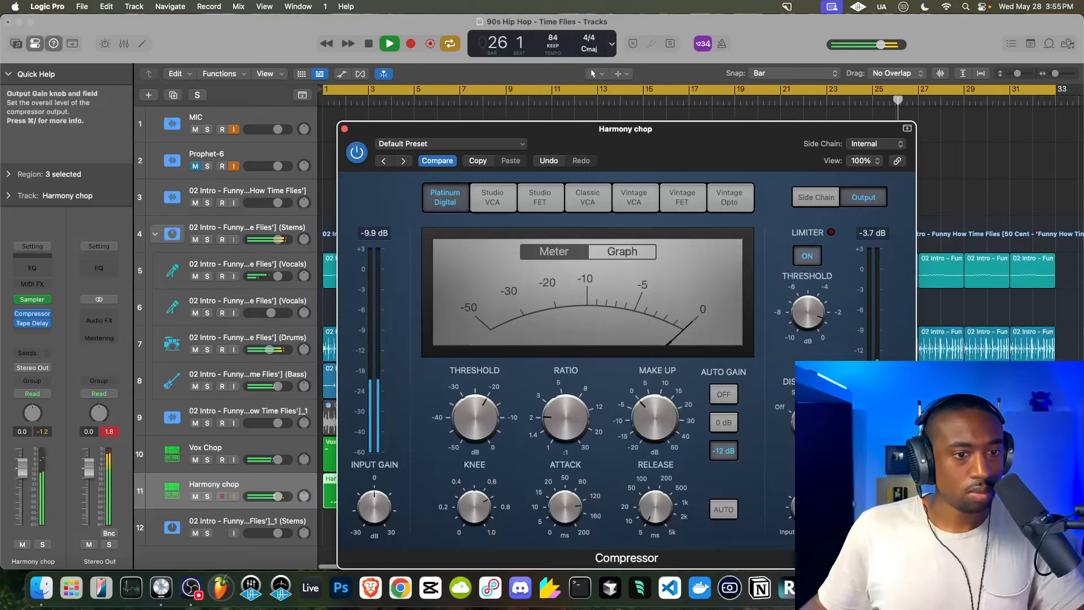
{"action": "left_click", "coordinate": [344, 129]}
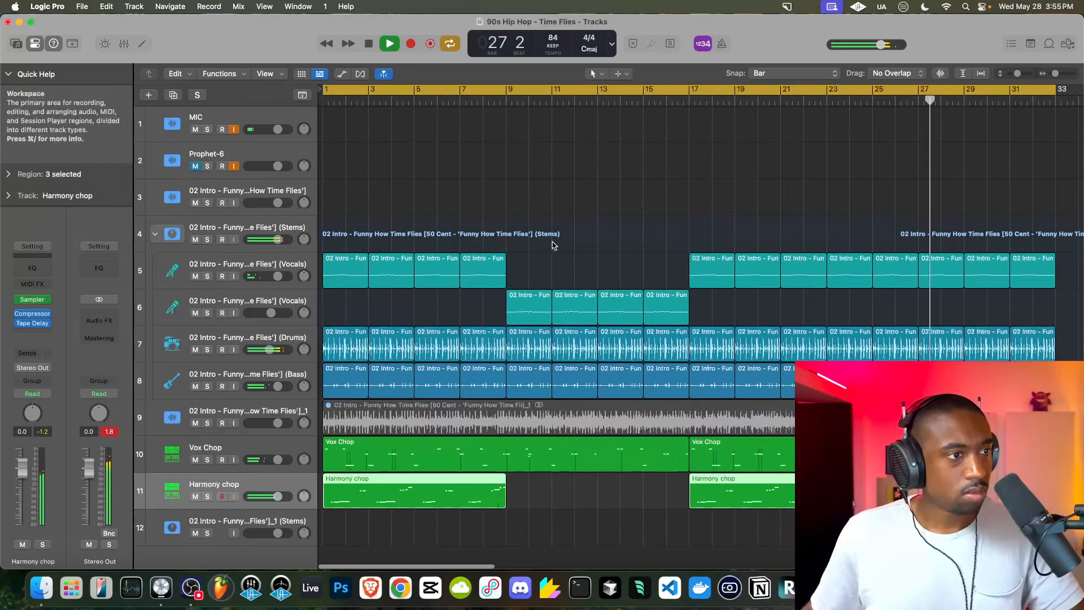
Delete the long full-song audio region on track 9 and remove its emptied track.
{"action": "key", "text": "z"}
{"action": "left_click", "coordinate": [474, 416]}
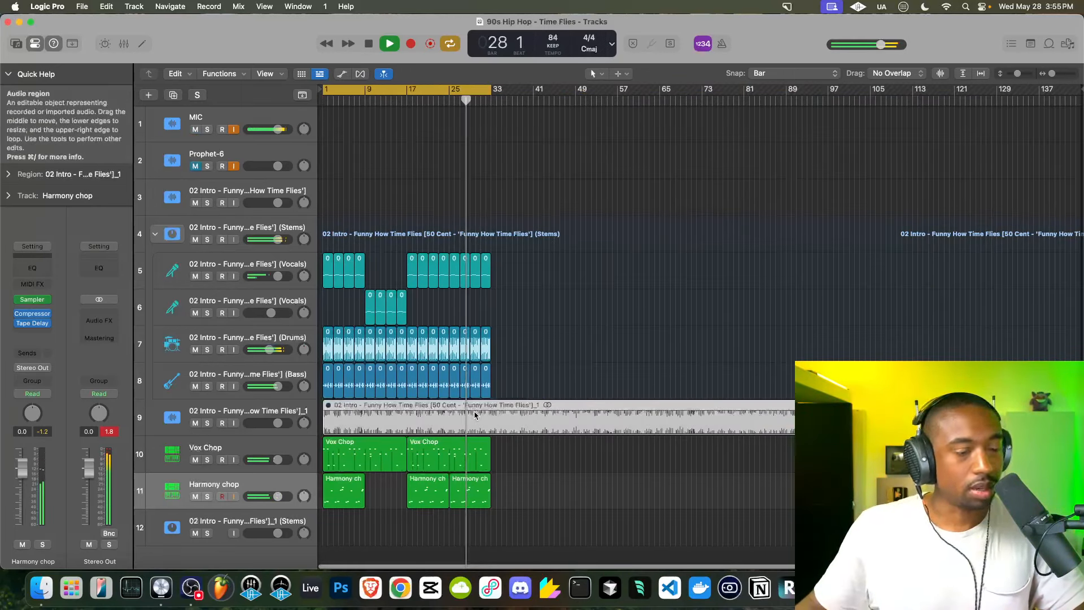
{"action": "key", "text": "Delete"}
{"action": "left_click", "coordinate": [286, 413]}
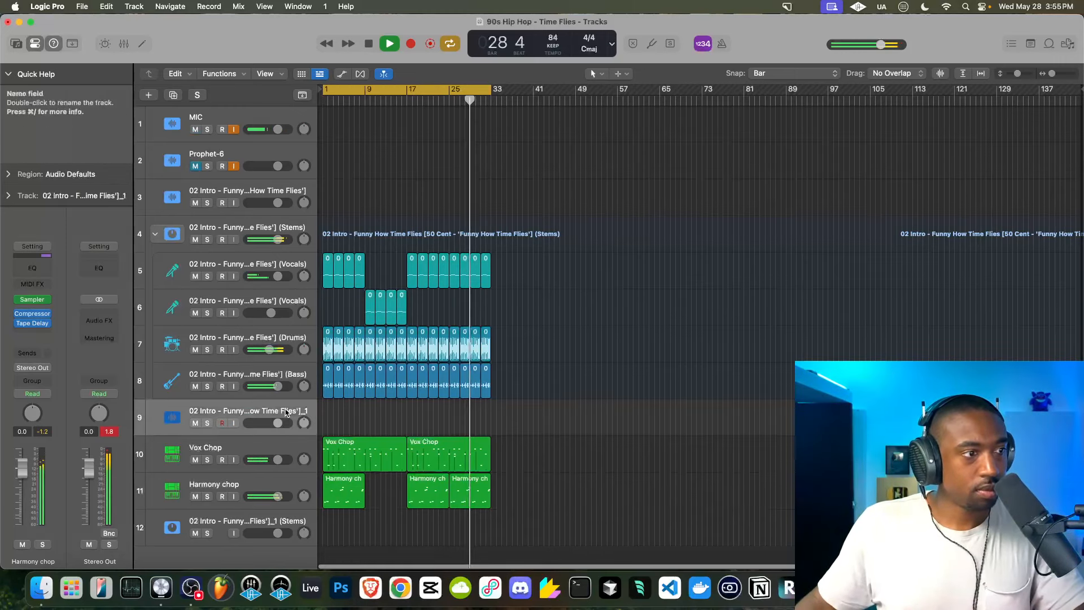
{"action": "key", "text": "super+BackSpace"}
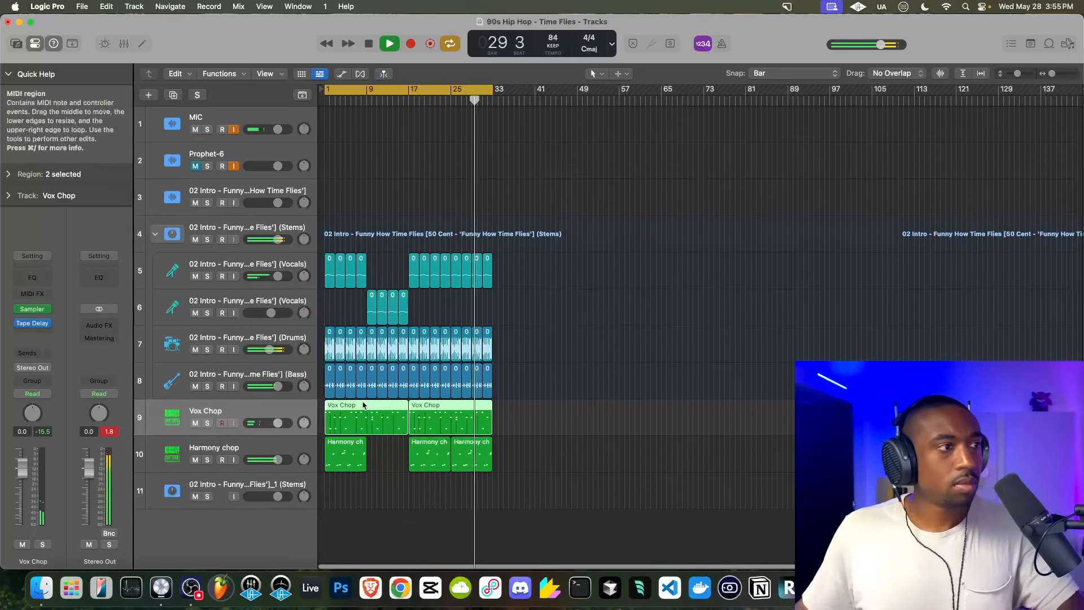
Stop playback, return the playhead to bar 1, and collapse the Stems track stack on track 4.
{"action": "key", "text": "space"}
{"action": "key", "text": "Return"}
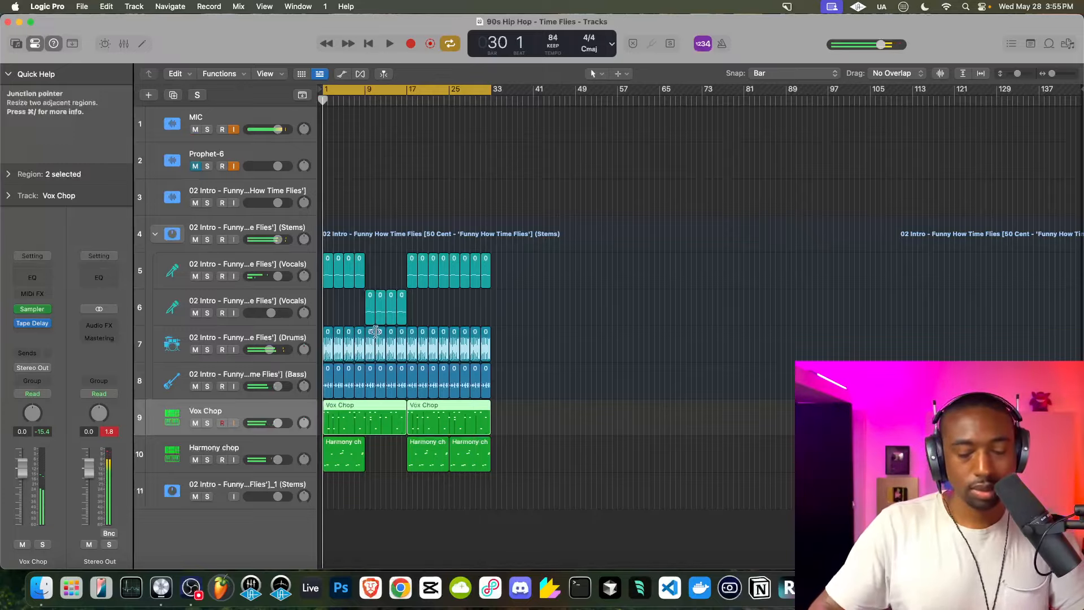
{"action": "scroll", "coordinate": [367, 335], "scroll_direction": "up", "scroll_amount": 10}
{"action": "scroll", "coordinate": [367, 335], "scroll_direction": "left", "scroll_amount": 4}
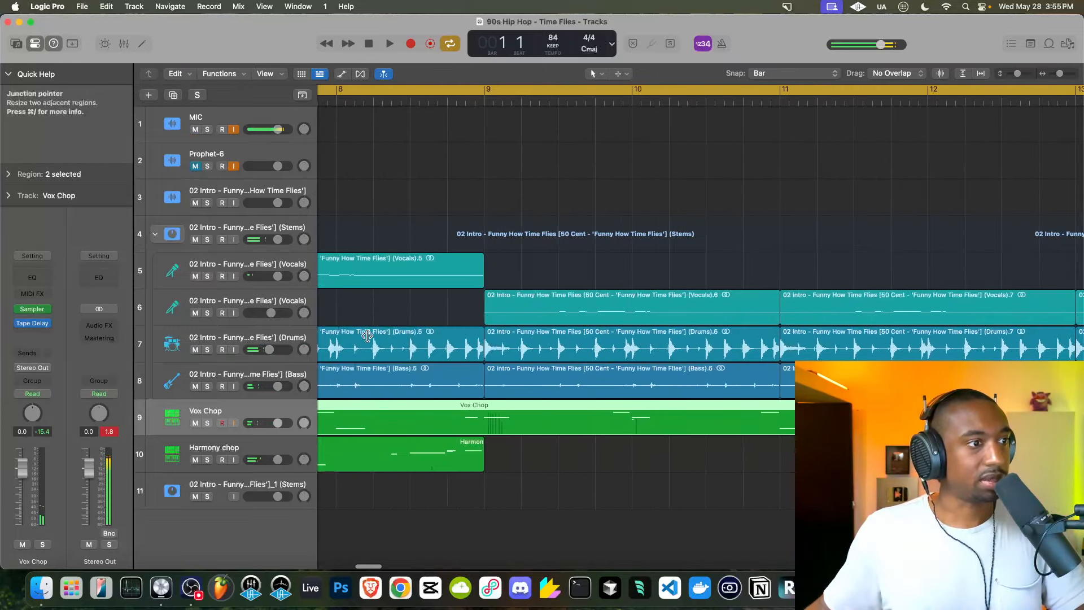
{"action": "scroll", "coordinate": [367, 334], "scroll_direction": "down", "scroll_amount": 10}
{"action": "left_click", "coordinate": [154, 234]}
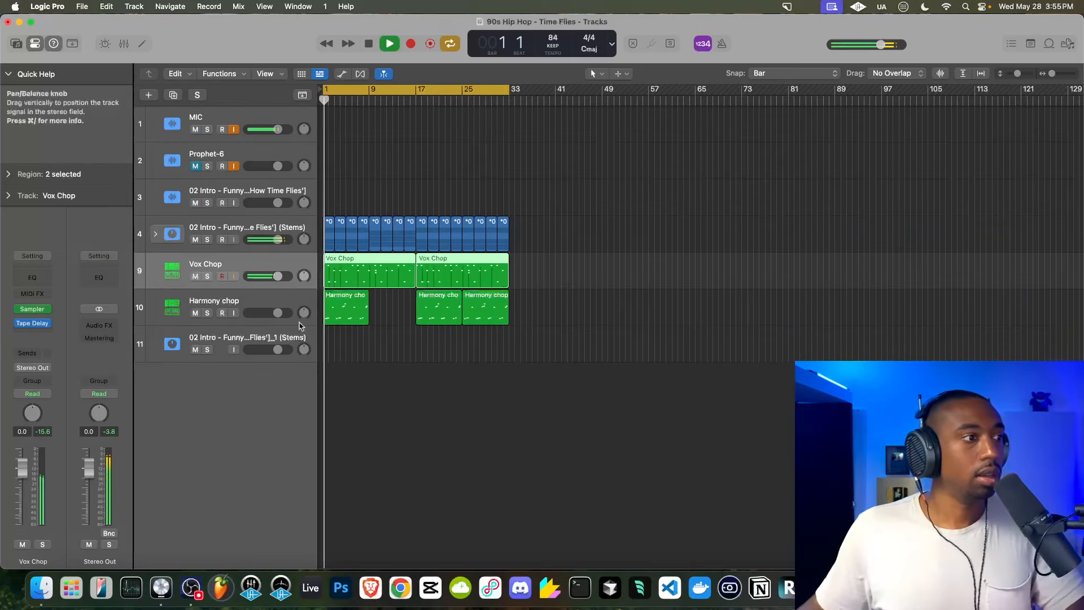
Create a new software instrument track below the last track.
{"action": "key", "text": "space"}
{"action": "right_click", "coordinate": [234, 374]}
{"action": "left_click", "coordinate": [253, 391]}
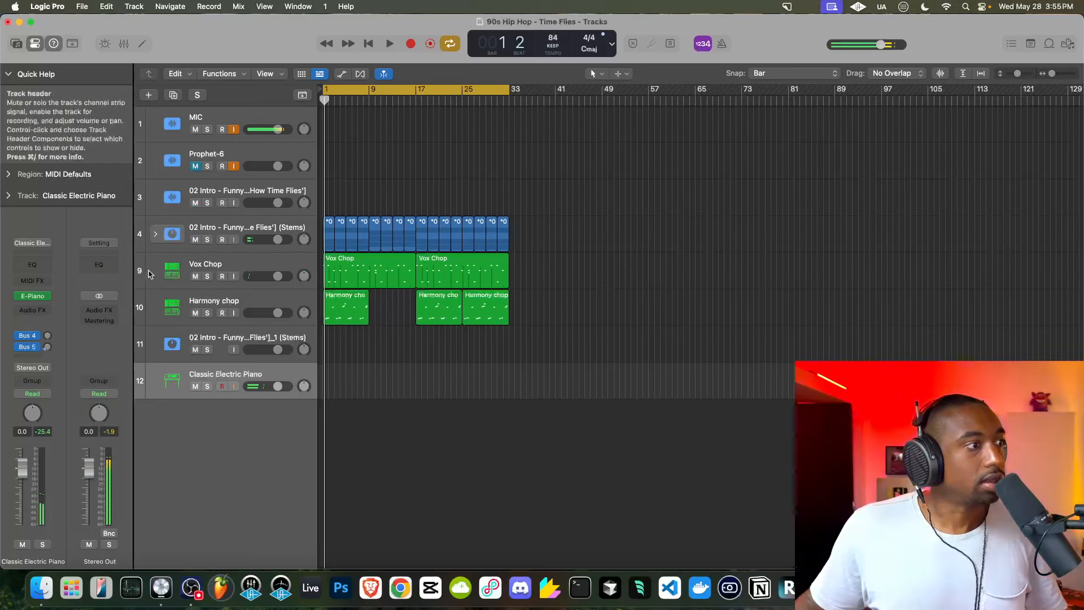
Play the arrangement with the Classic Electric Piano track, lower that track's volume to -2.0 dB, and stop playback.
{"action": "left_click", "coordinate": [389, 44]}
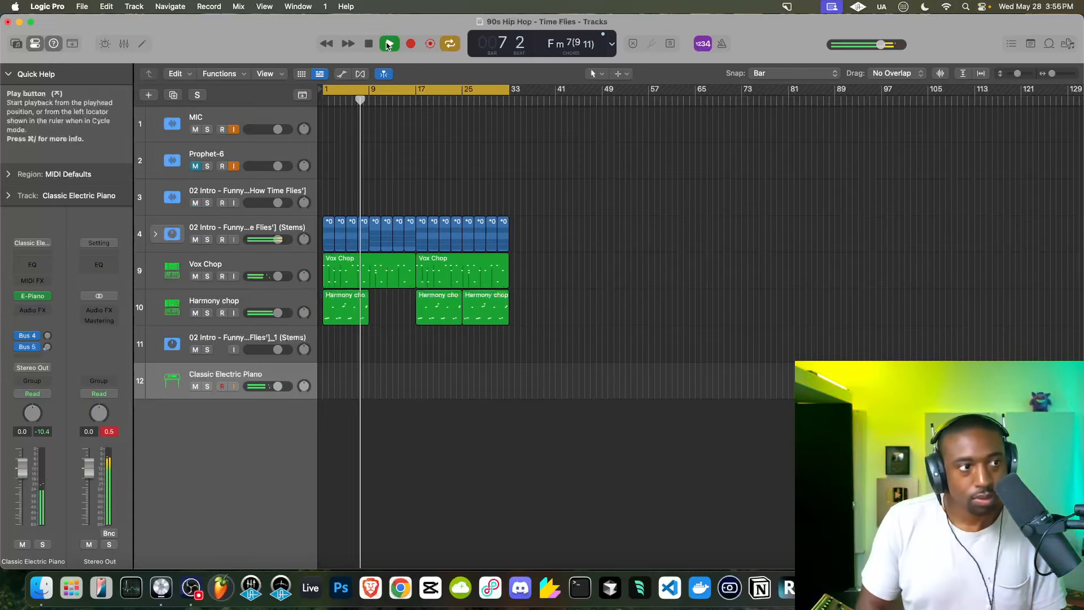
{"action": "left_click_drag", "start_coordinate": [278, 386], "coordinate": [274, 386]}
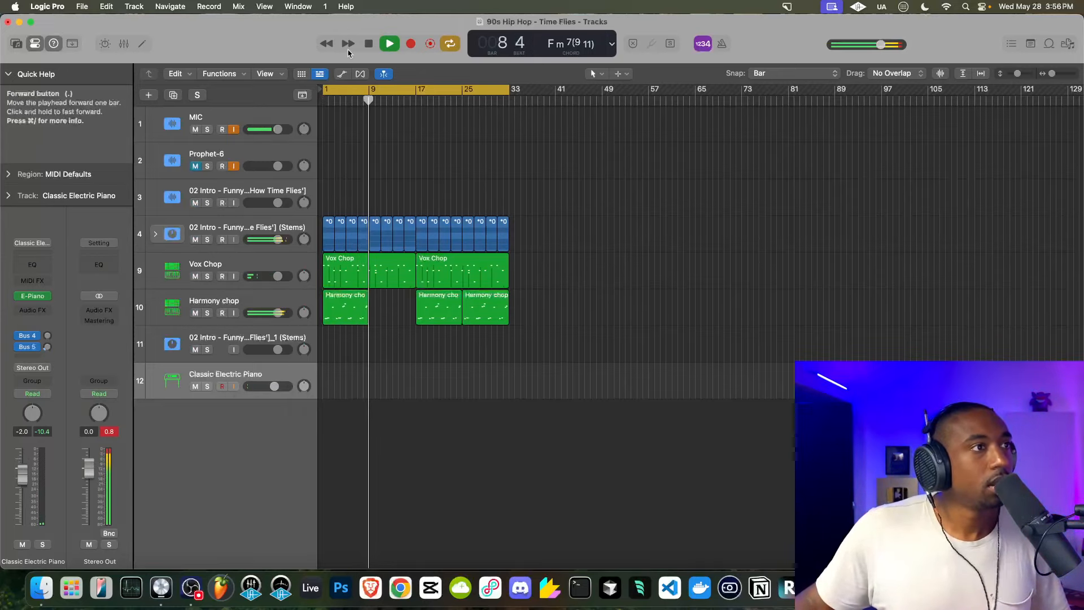
{"action": "key", "text": "space"}
Replace the instrument on the Classic Electric Piano track with a stereo Studio Bass, keeping the Finger playing style.
{"action": "right_click", "coordinate": [212, 416]}
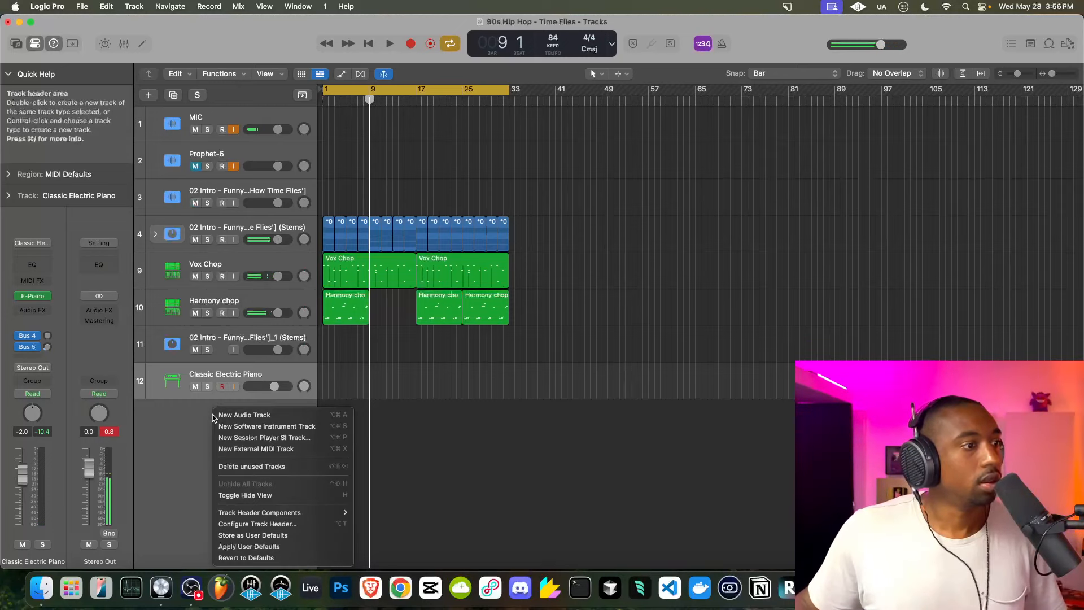
{"action": "left_click", "coordinate": [193, 418]}
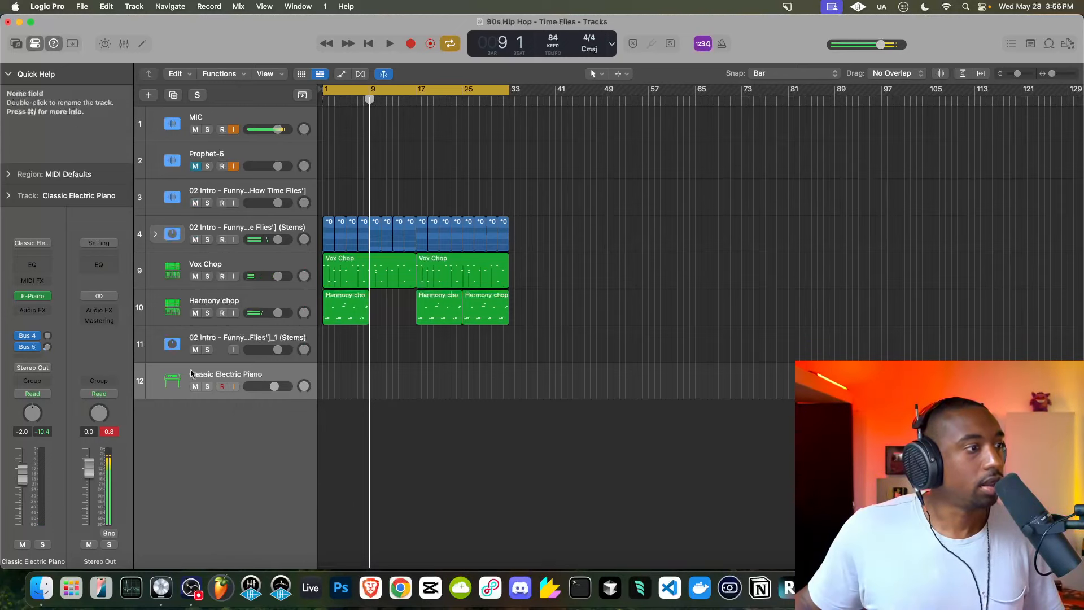
{"action": "left_click", "coordinate": [48, 296]}
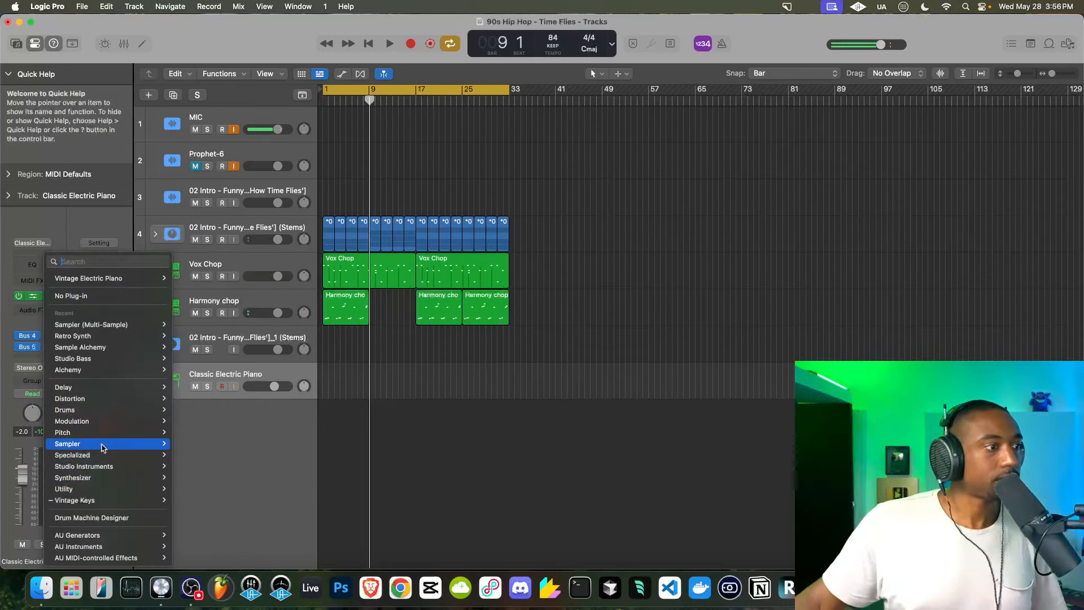
{"action": "mouse_move", "coordinate": [146, 467]}
{"action": "mouse_move", "coordinate": [186, 469]}
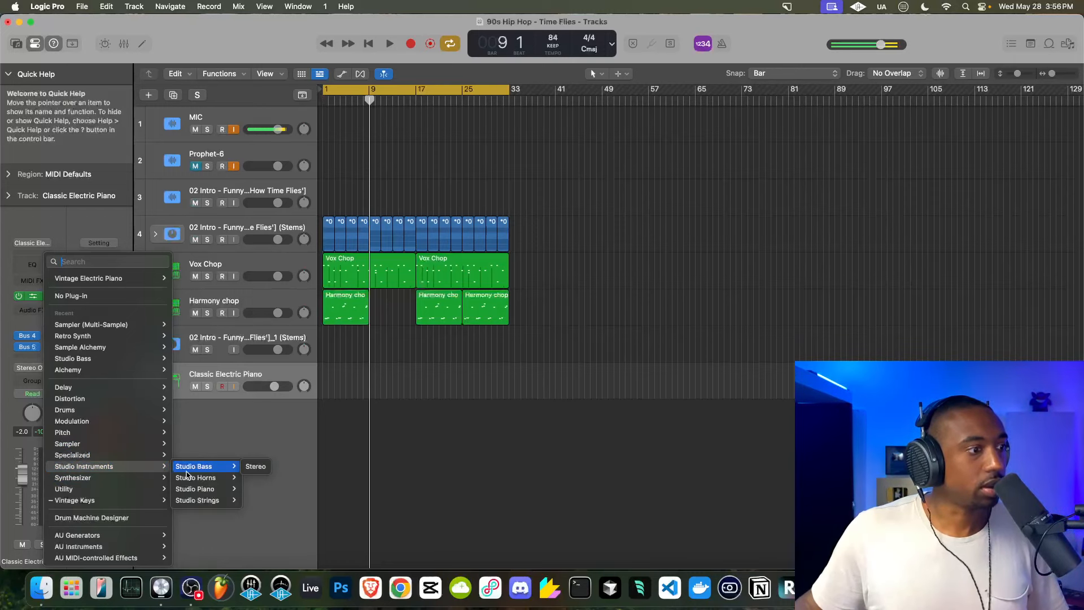
{"action": "left_click", "coordinate": [257, 467]}
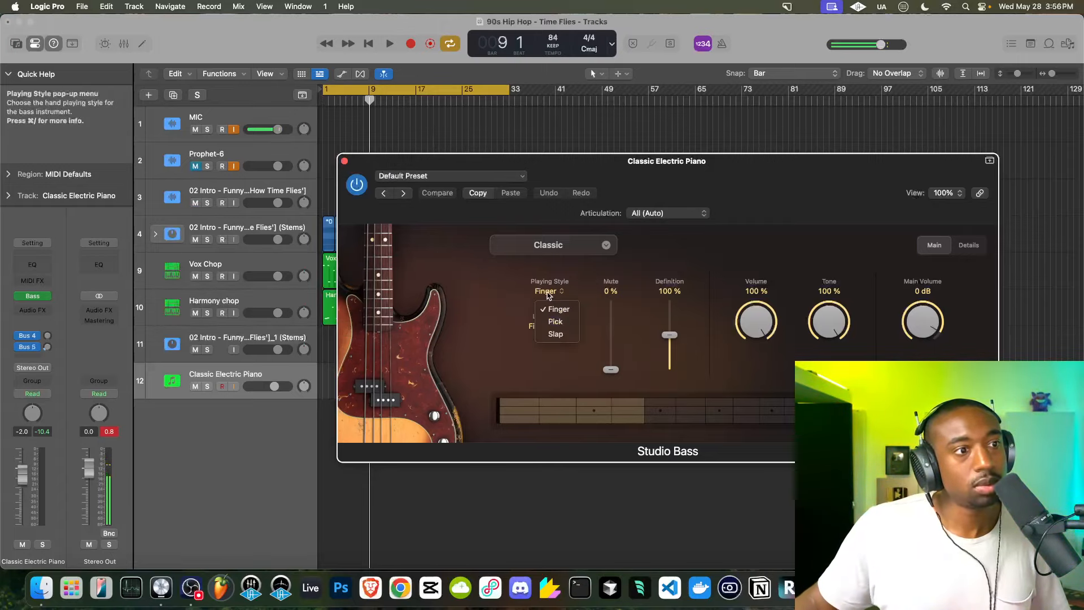
{"action": "left_click", "coordinate": [517, 300]}
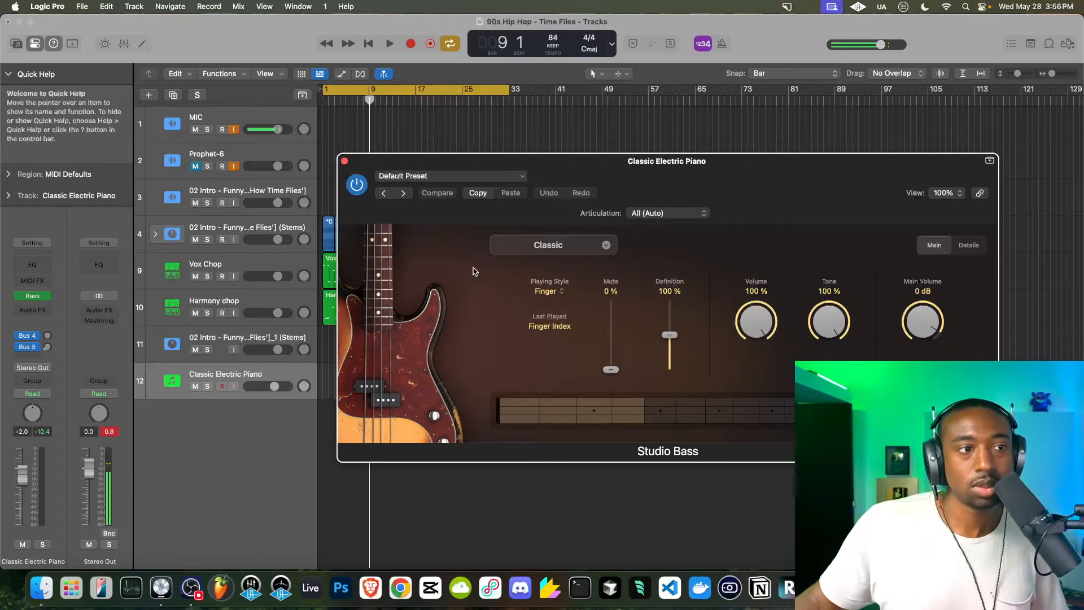
{"action": "left_click", "coordinate": [343, 160]}
Audition the Studio Bass over the arrangement from bar 1 and check the instrument's settings.
{"action": "key", "text": "Return"}
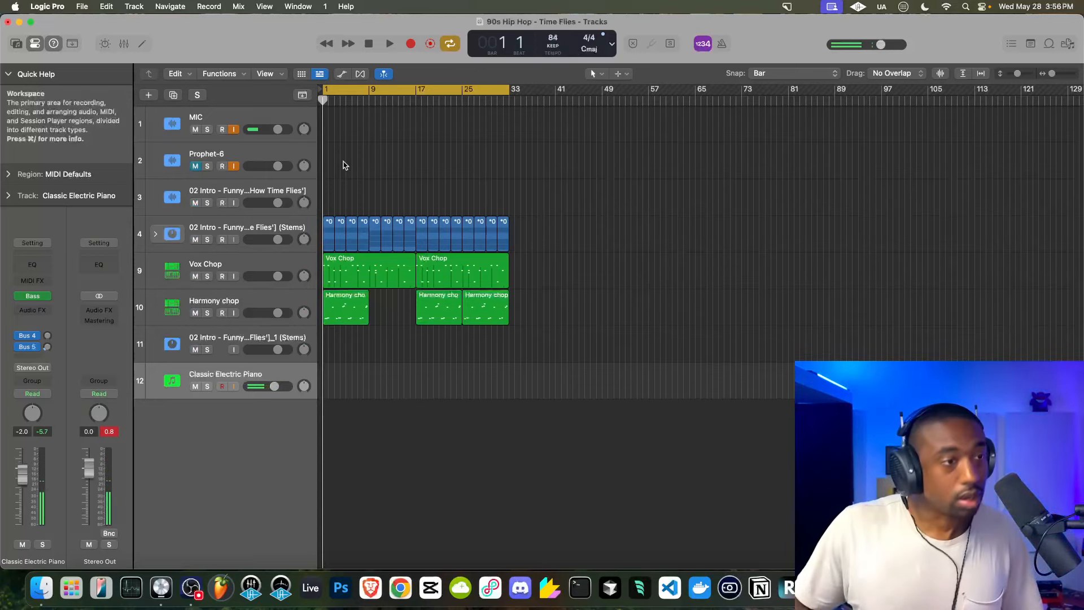
{"action": "key", "text": "space"}
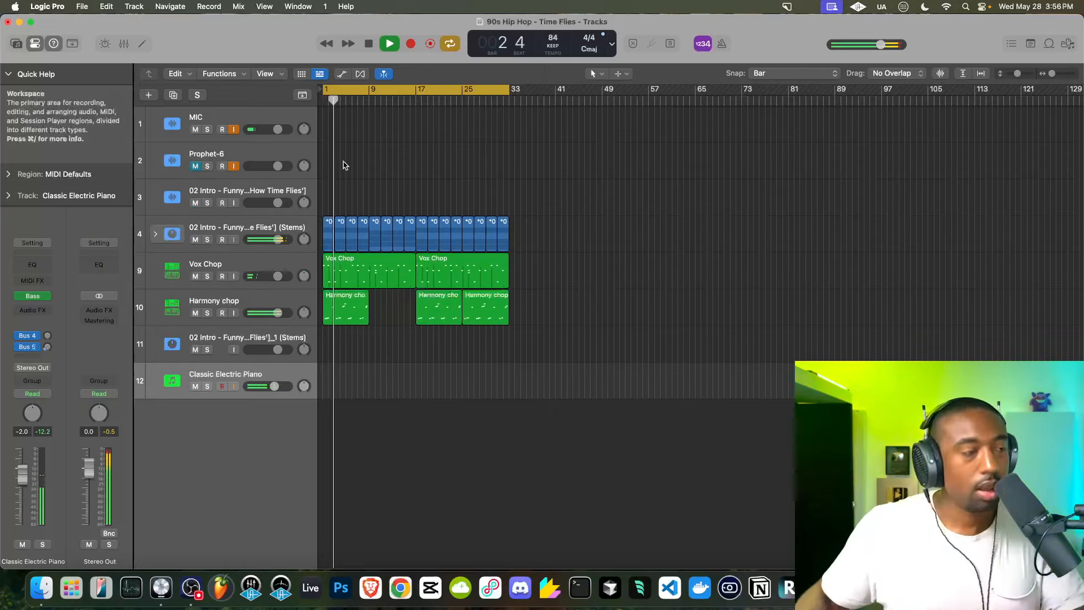
{"action": "key", "text": "space"}
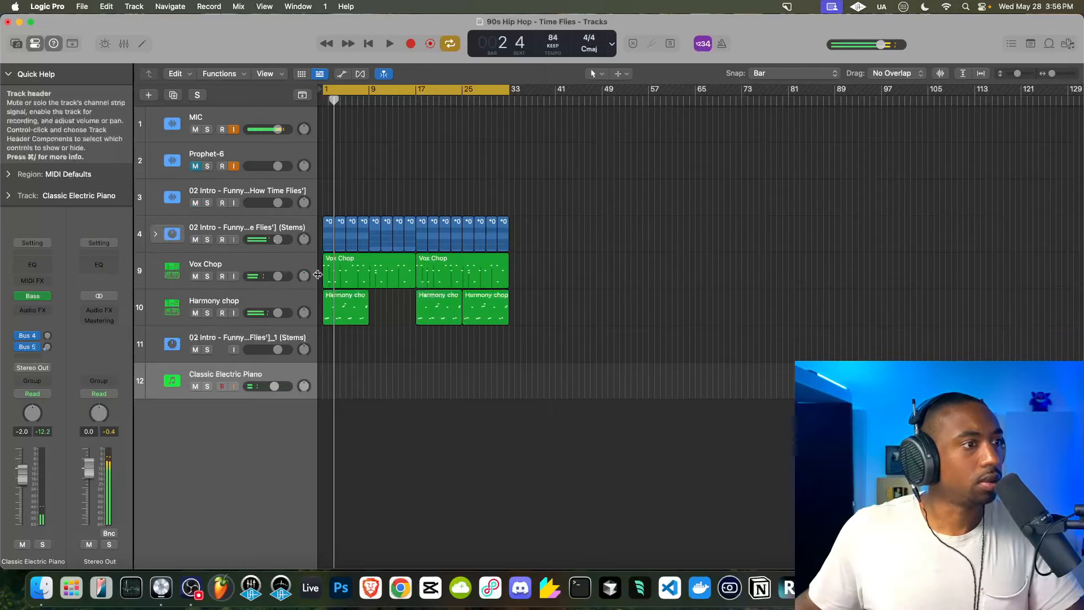
{"action": "key", "text": "Return"}
{"action": "key", "text": "space"}
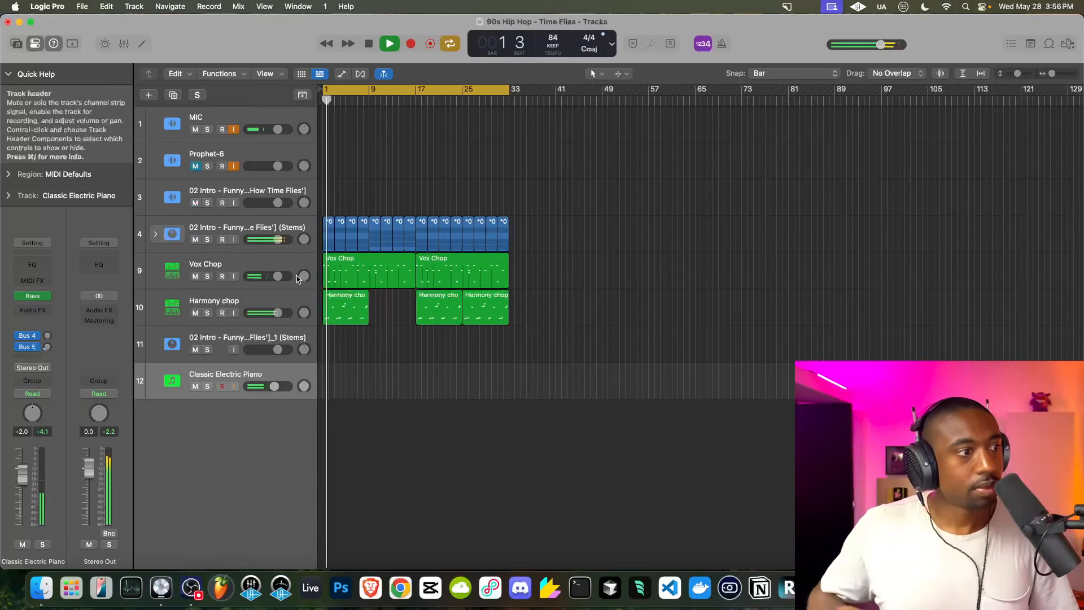
{"action": "left_click", "coordinate": [33, 299]}
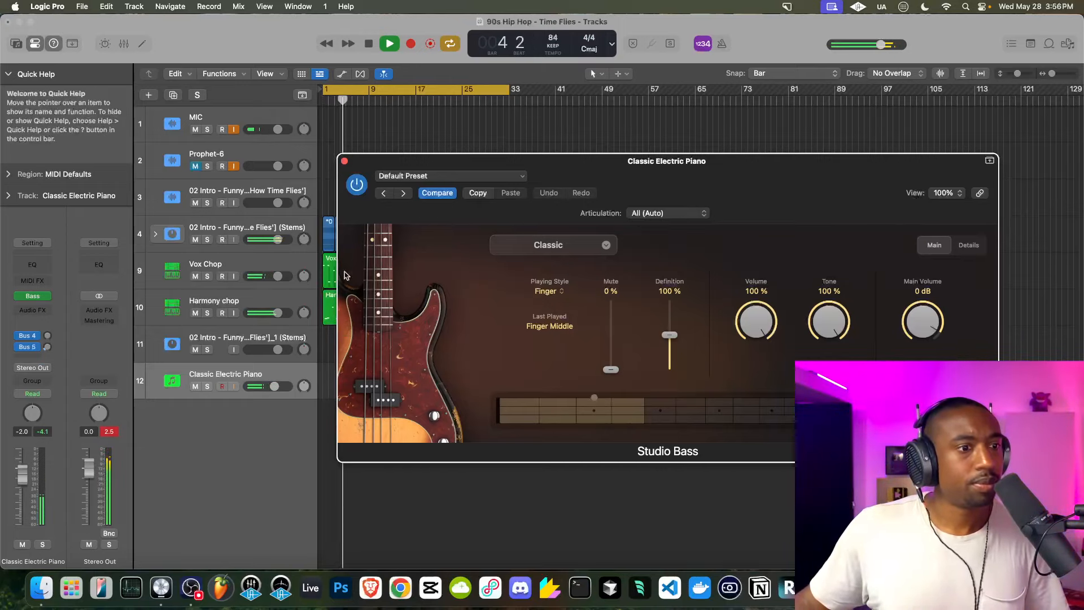
{"action": "left_click", "coordinate": [345, 163]}
{"action": "key", "text": "space"}
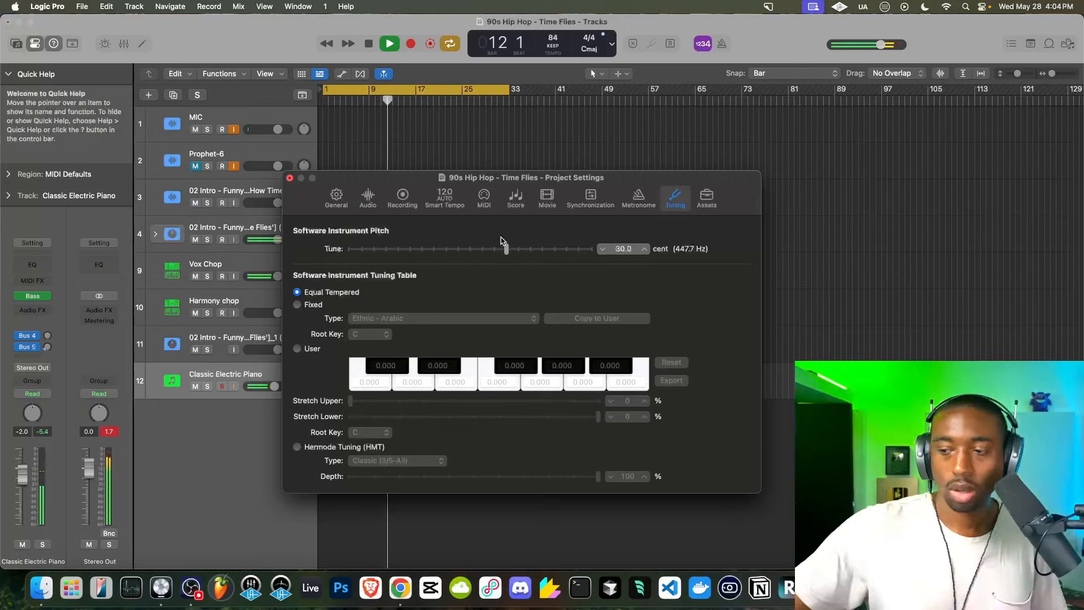
Stop playback and open the Tuning page of the project settings to show the software instrument pitch.
{"action": "left_click", "coordinate": [290, 178]}
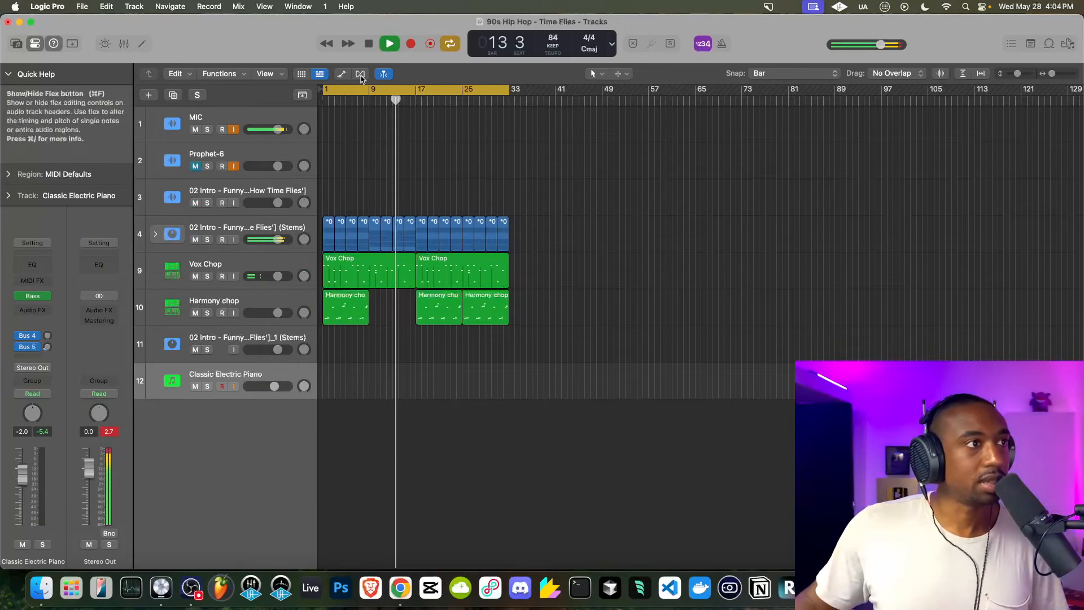
{"action": "left_click", "coordinate": [369, 46]}
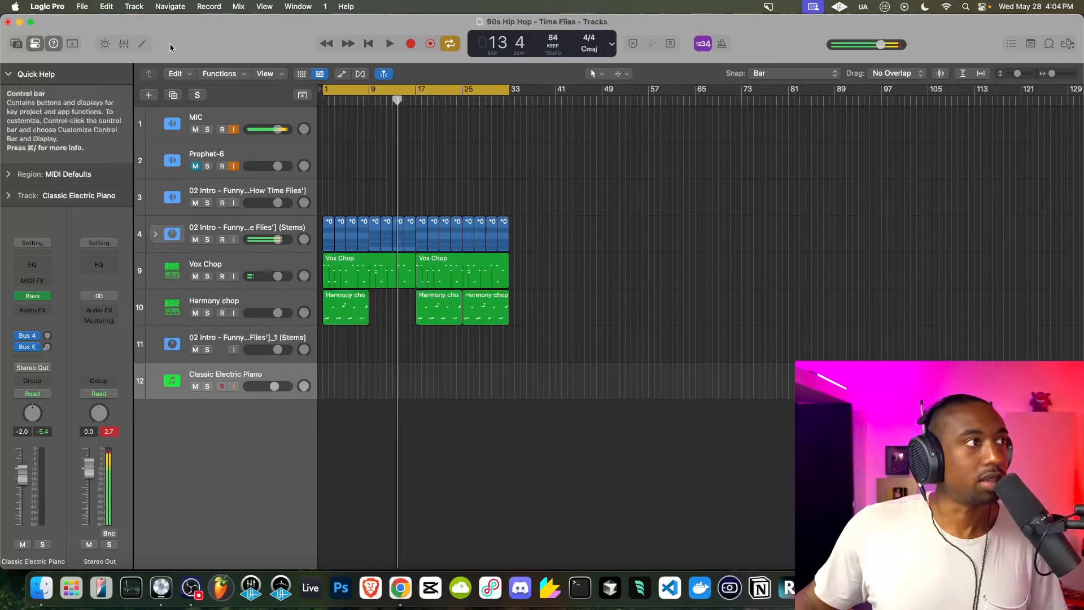
{"action": "left_click", "coordinate": [82, 8]}
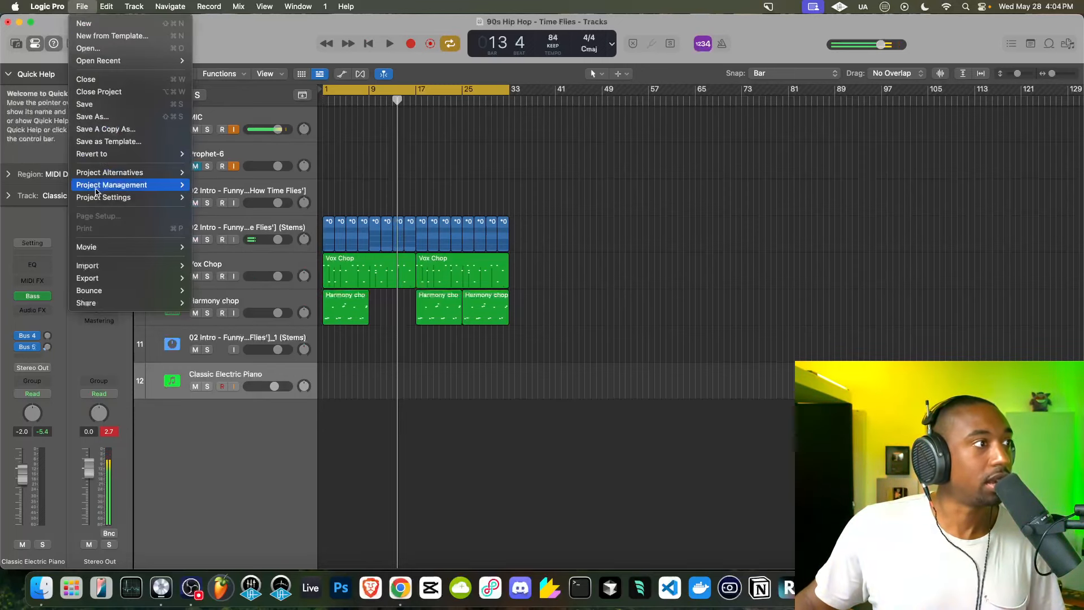
{"action": "mouse_move", "coordinate": [97, 197]}
{"action": "left_click", "coordinate": [275, 307]}
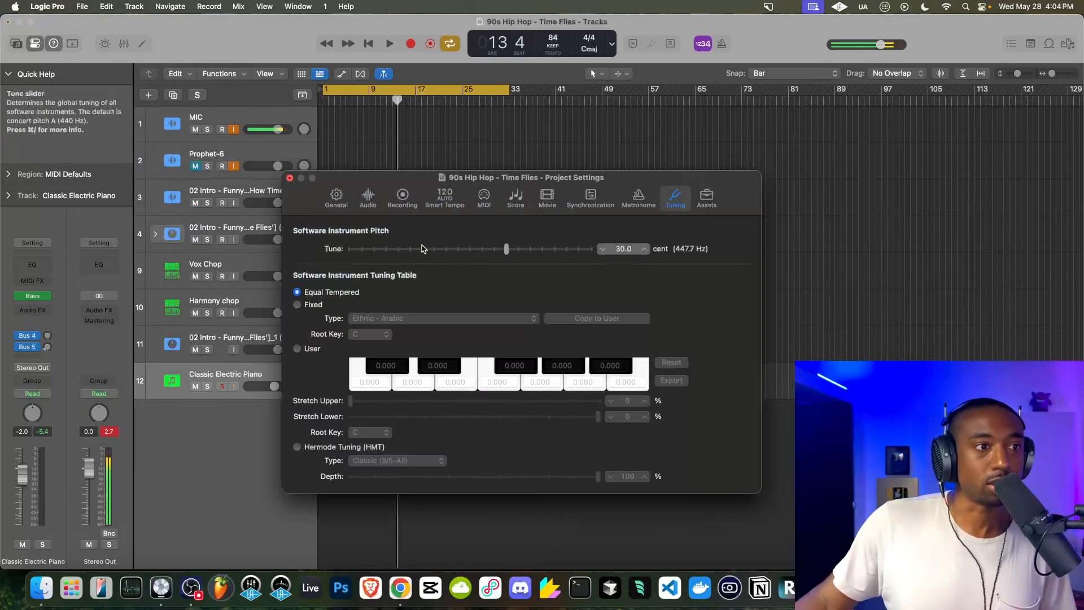
Play the arrangement from bar 1 and reopen the project's software instrument tuning settings during playback.
{"action": "left_click", "coordinate": [289, 177]}
{"action": "key", "text": "Return"}
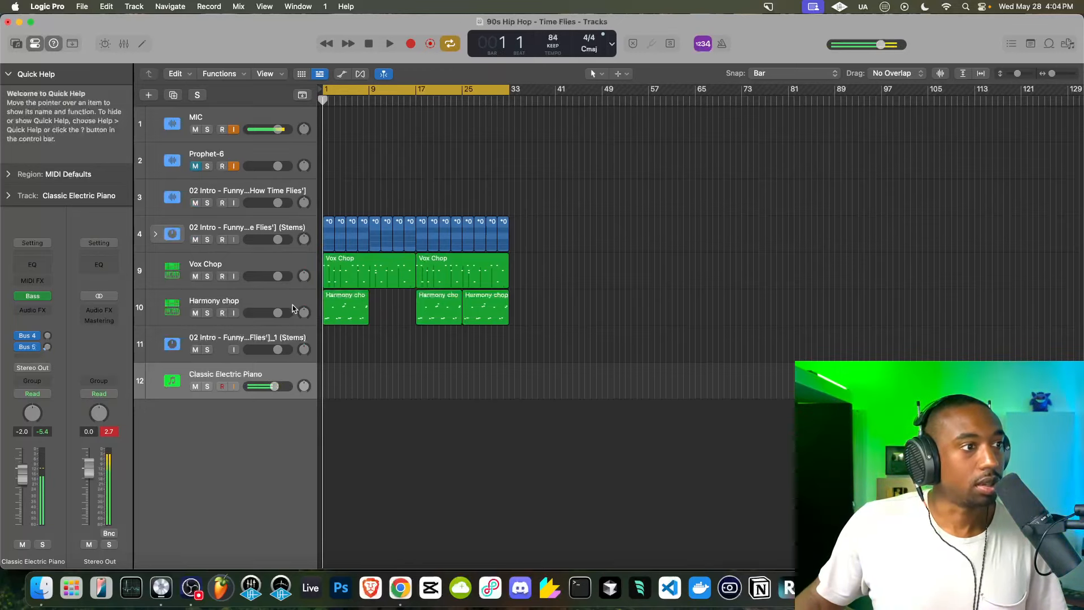
{"action": "key", "text": "space"}
{"action": "left_click", "coordinate": [82, 7]}
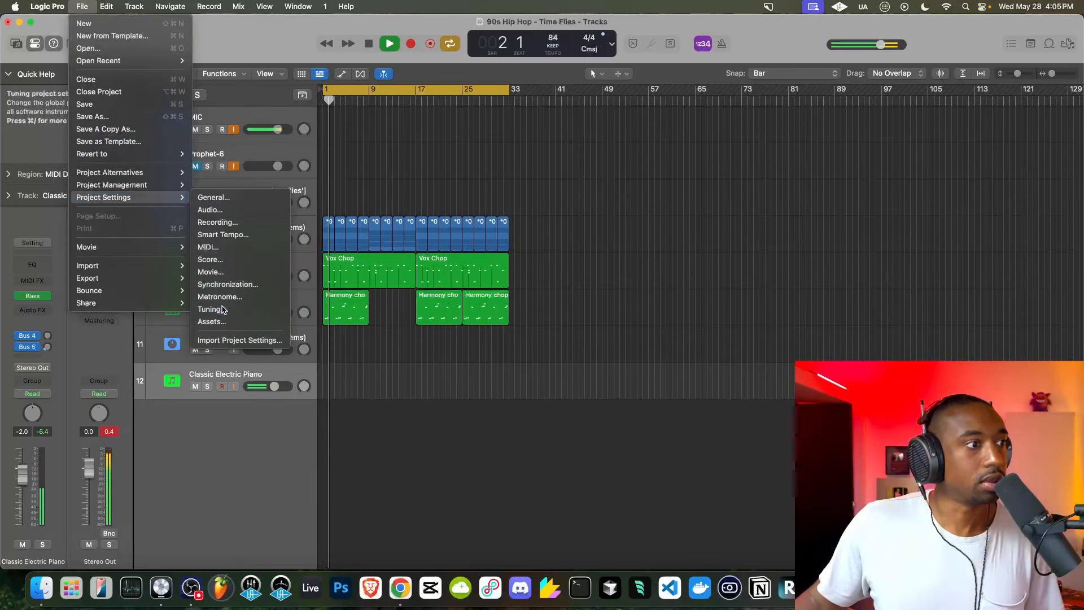
{"action": "left_click", "coordinate": [223, 308]}
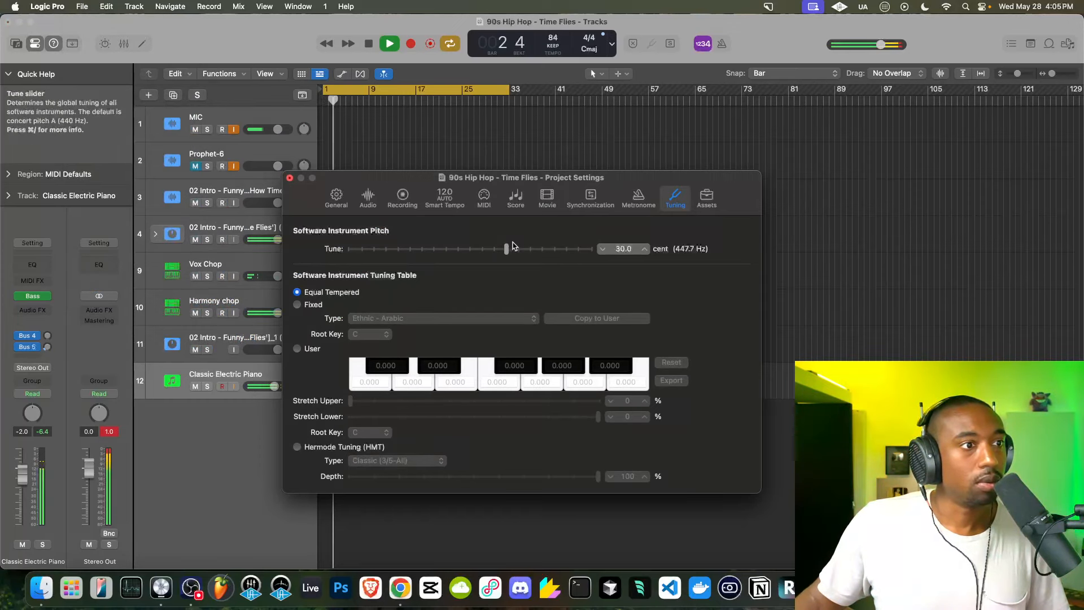
Compare software instrument tunings of 0.0 and 23.0 cents during playback, keep 23.0 cents, then close the project settings and stop playback.
{"action": "left_click_drag", "start_coordinate": [506, 249], "coordinate": [487, 251]}
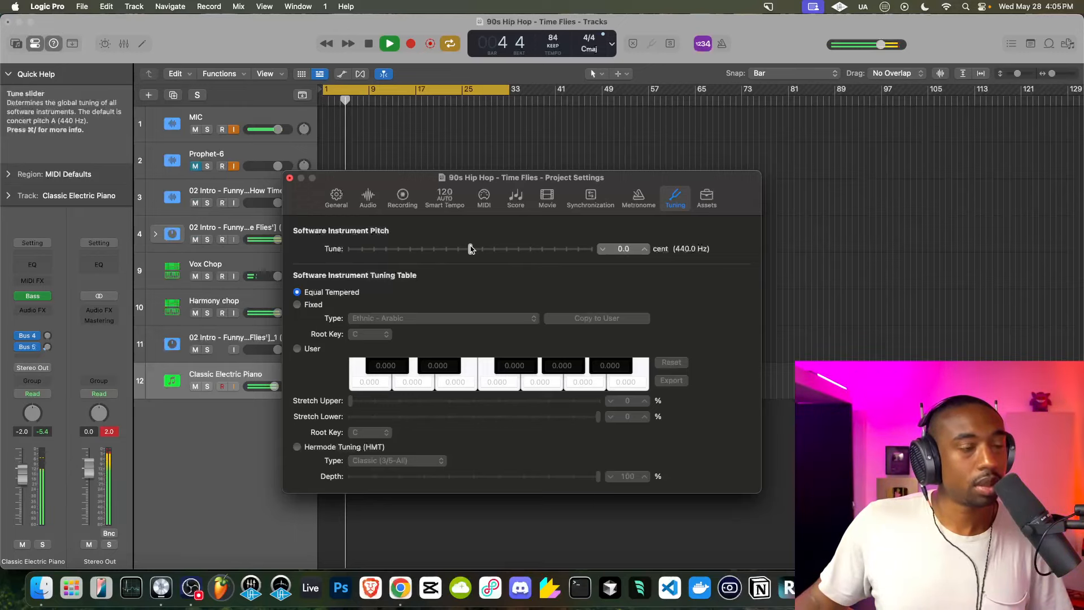
{"action": "left_click_drag", "start_coordinate": [471, 249], "coordinate": [497, 245]}
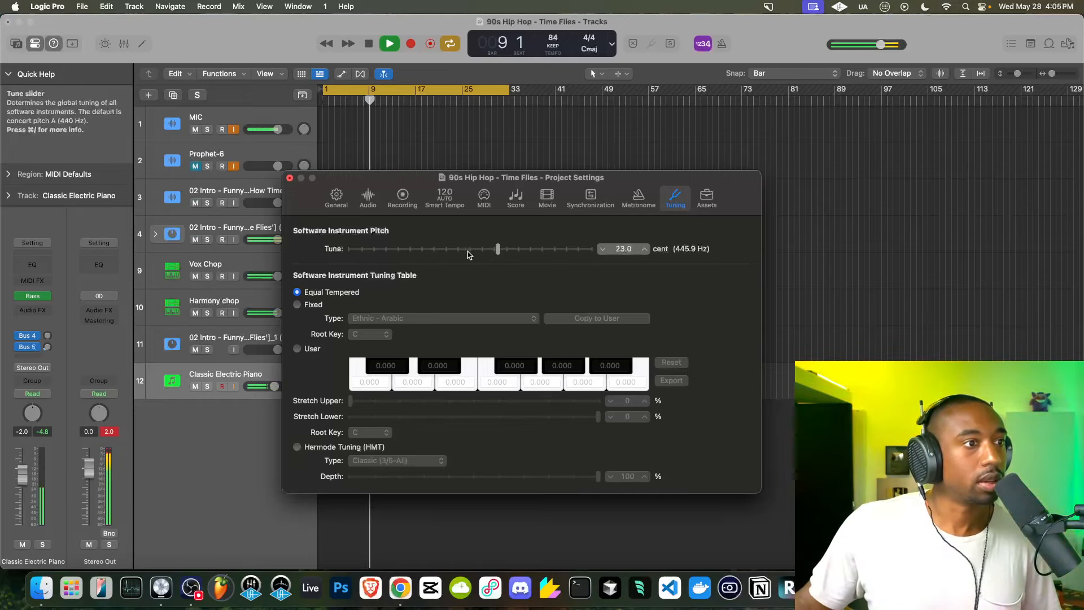
{"action": "double_click", "coordinate": [620, 249]}
{"action": "key", "text": "Return"}
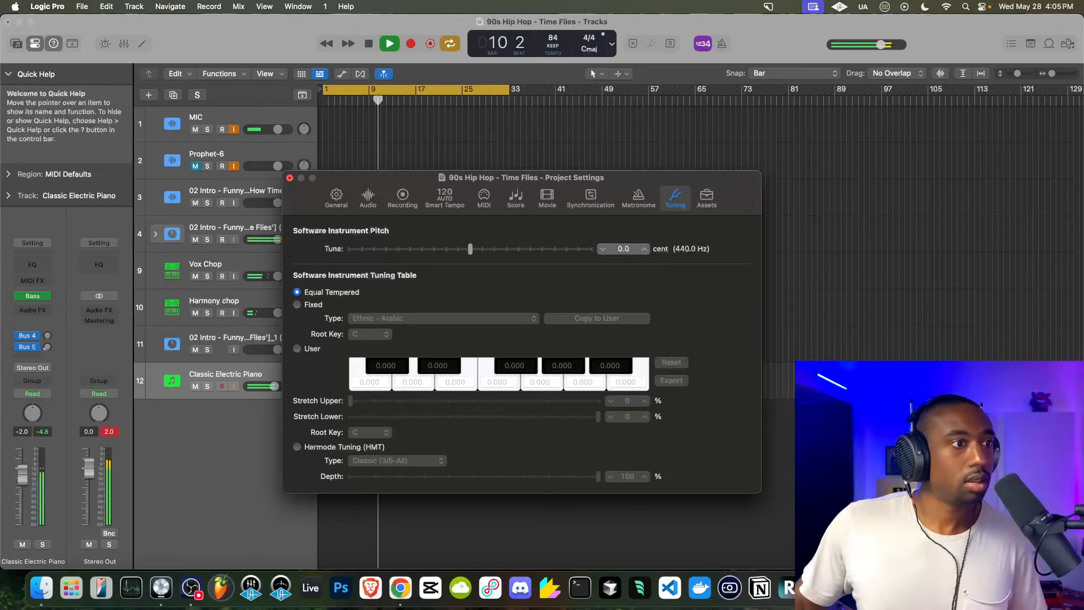
{"action": "double_click", "coordinate": [623, 248]}
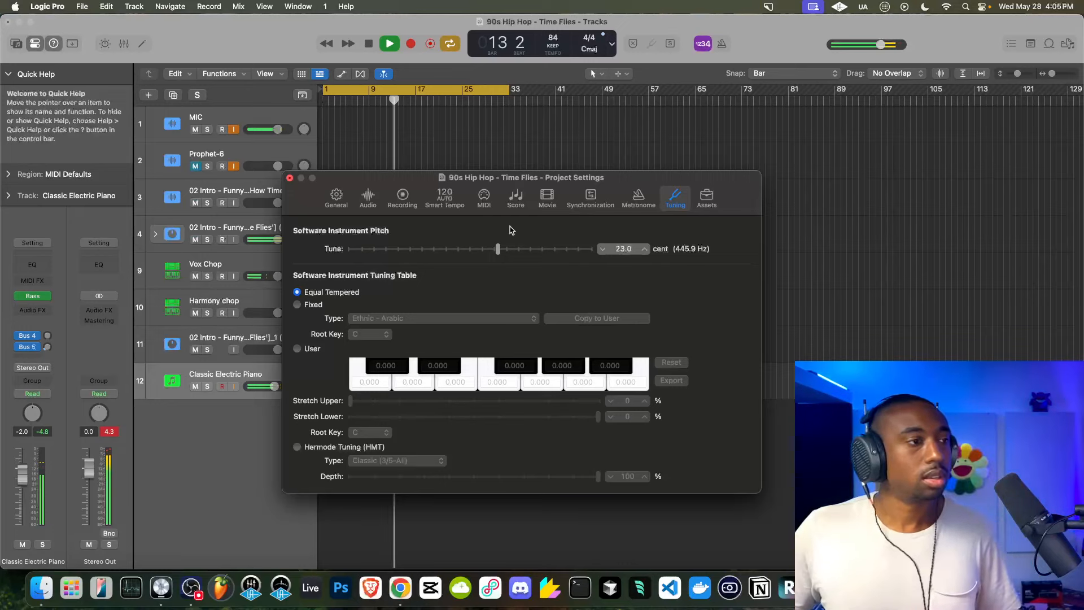
{"action": "left_click", "coordinate": [290, 178]}
{"action": "key", "text": "space"}
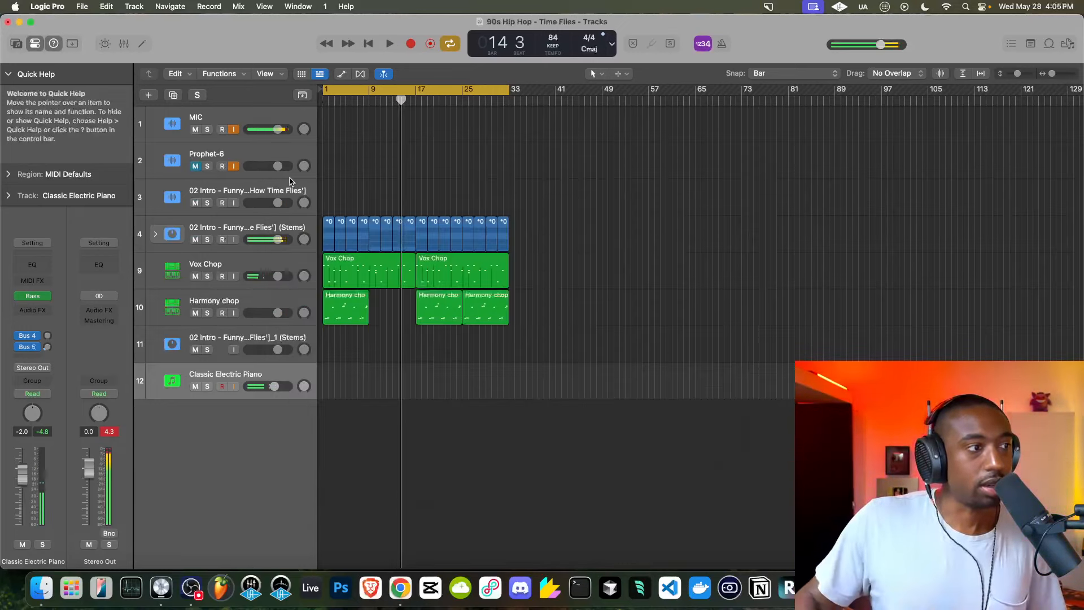
Return the playhead to bar 1 and record-enable the Classic Electric Piano track.
{"action": "key", "text": "space"}
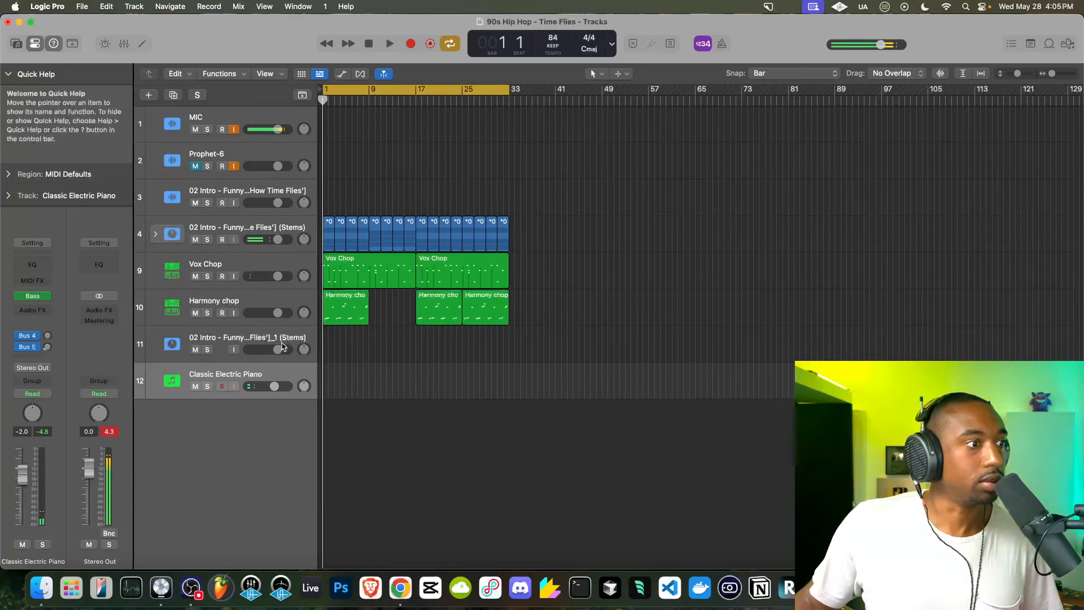
{"action": "left_click", "coordinate": [222, 387]}
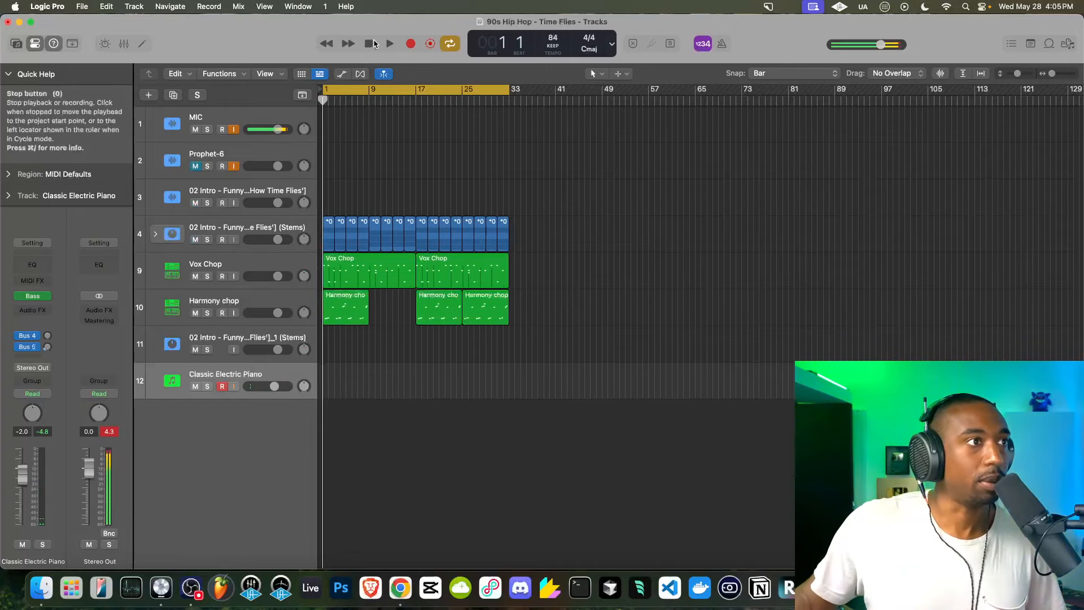
{"action": "scroll", "coordinate": [372, 161], "scroll_direction": "up", "scroll_amount": 8}
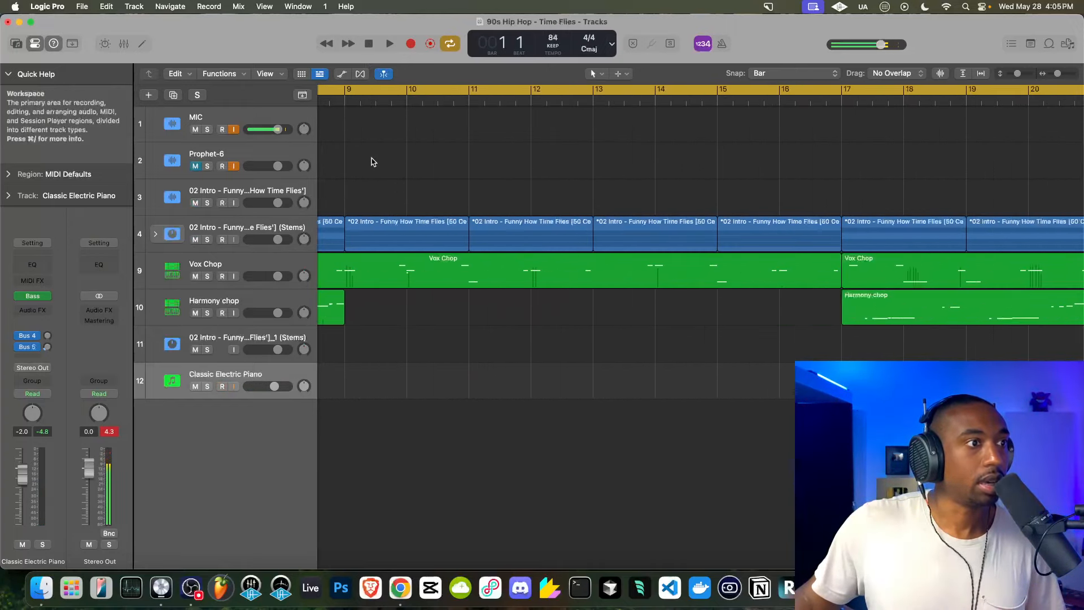
{"action": "scroll", "coordinate": [371, 162], "scroll_direction": "down", "scroll_amount": 4}
{"action": "scroll", "coordinate": [372, 161], "scroll_direction": "down", "scroll_amount": 2}
{"action": "left_click", "coordinate": [412, 44]}
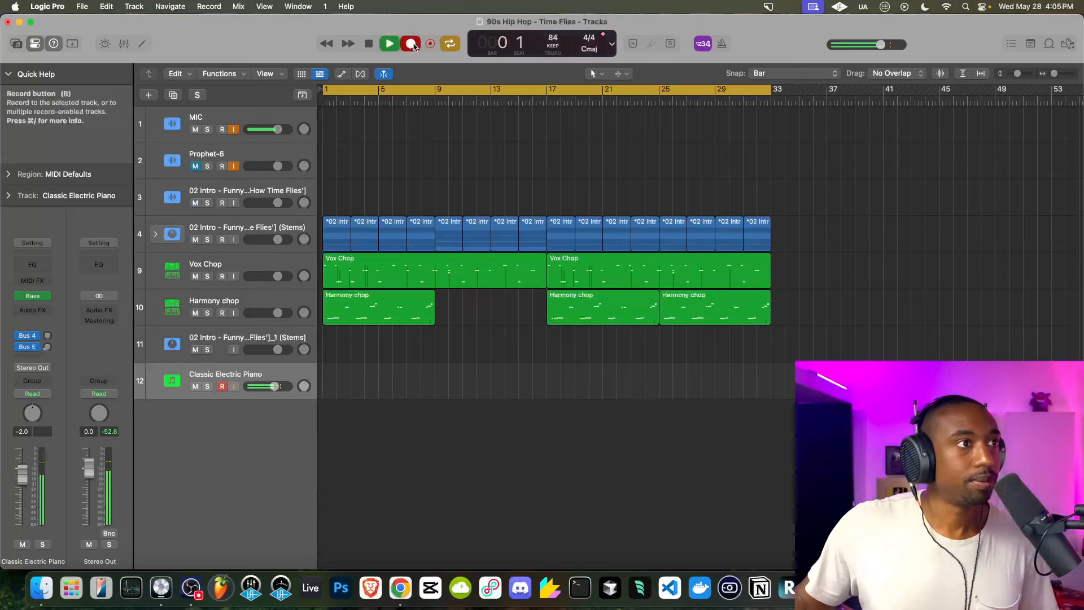
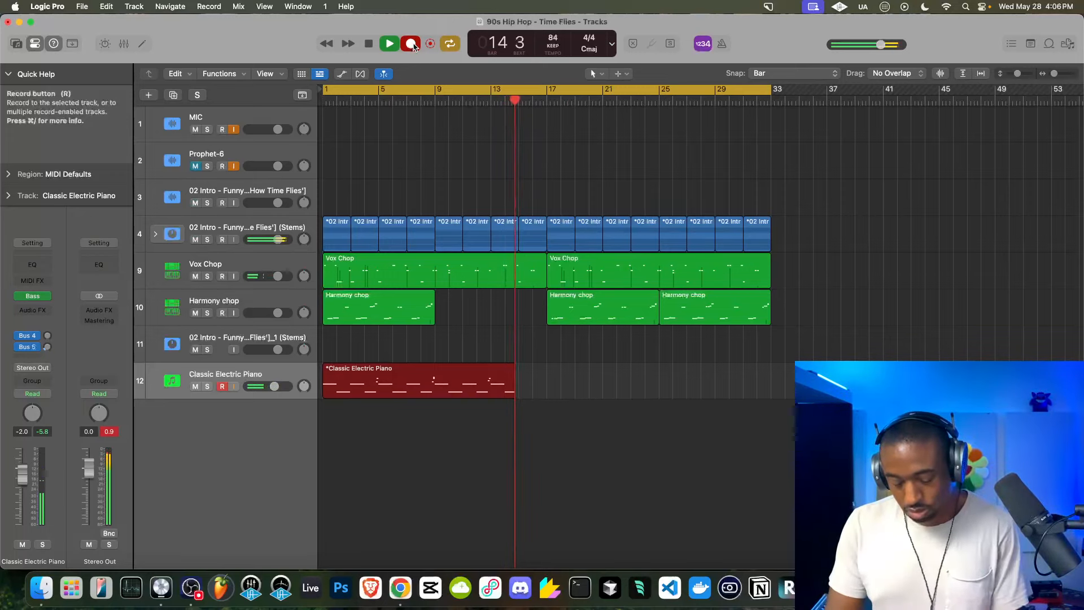
{"action": "key", "text": "space"}
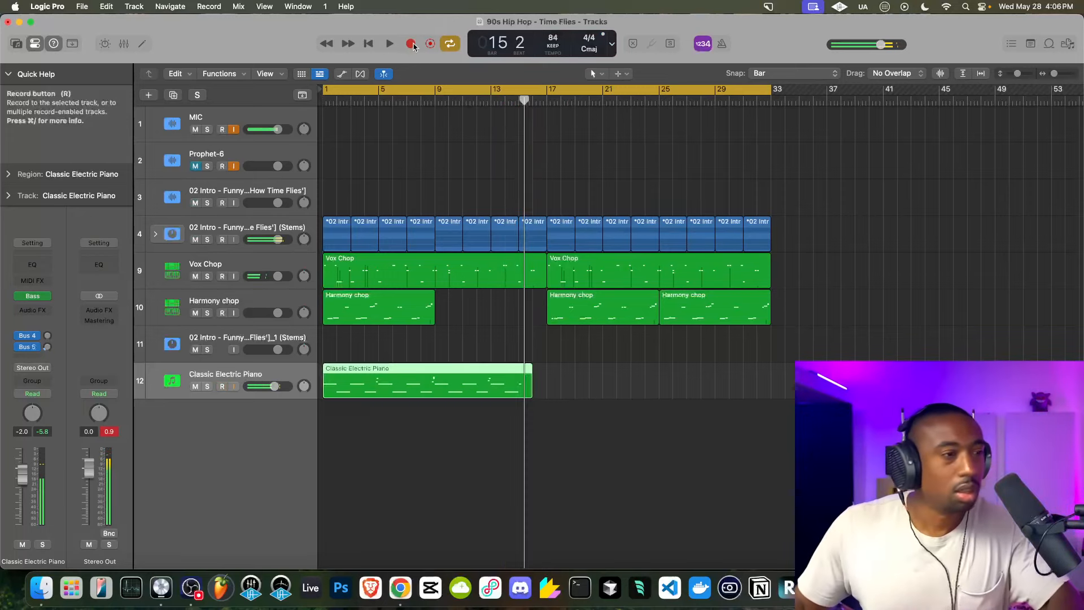
{"action": "key", "text": "Delete"}
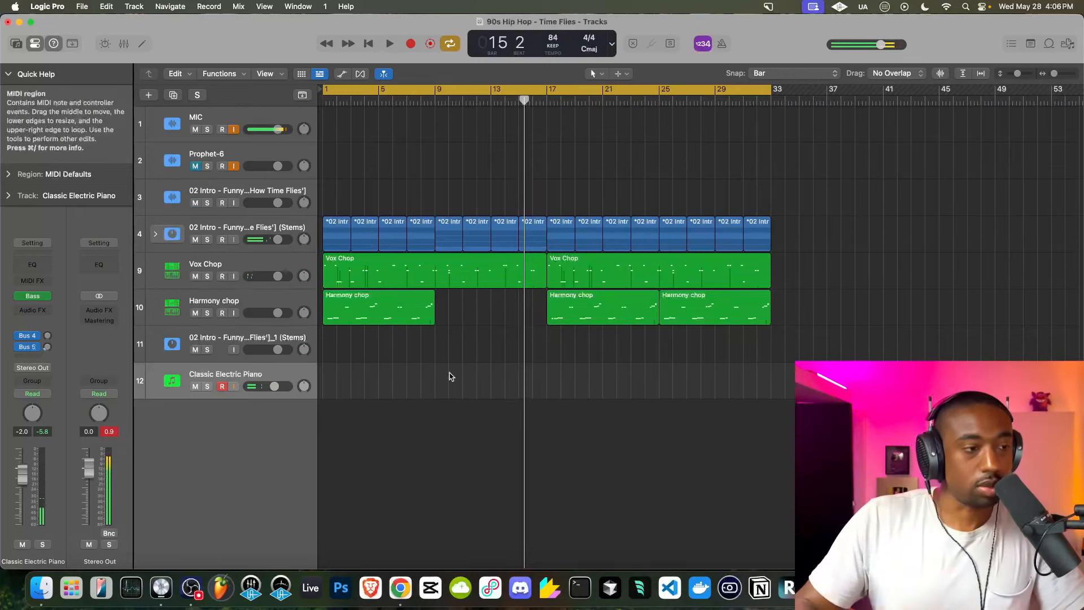
Record an eight-bar bass line from bar 1 to bar 9 on the Classic Electric Piano track.
{"action": "left_click", "coordinate": [369, 45]}
{"action": "left_click", "coordinate": [410, 44]}
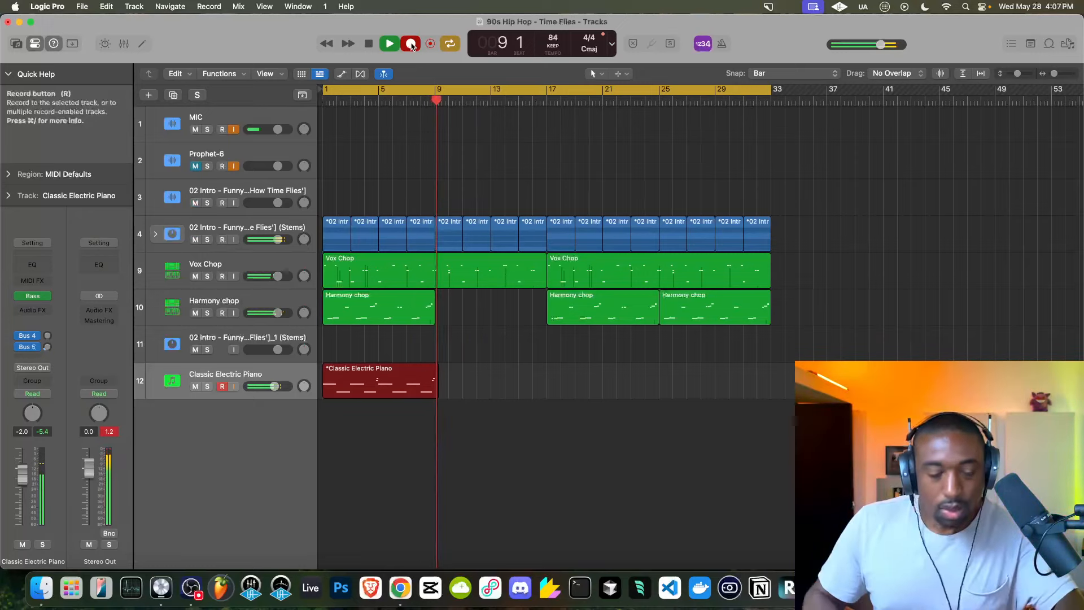
{"action": "key", "text": "space"}
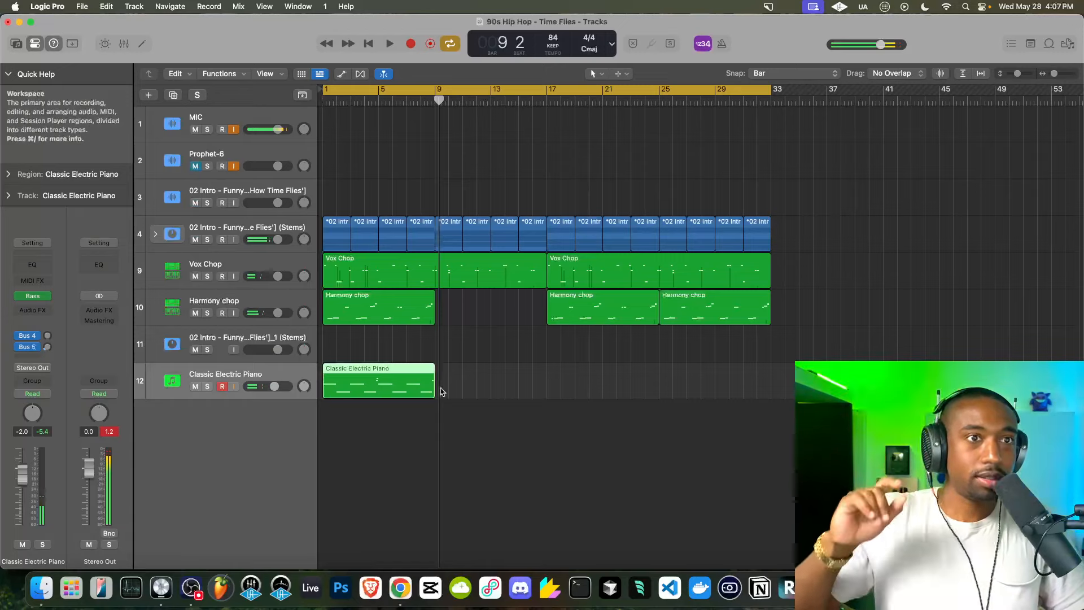
Duplicate the eight-bar bass region at bars 9, 17 and 25 to fill the Classic Electric Piano track up to bar 33.
{"action": "key", "text": "Return"}
{"action": "scroll", "coordinate": [388, 379], "scroll_direction": "up", "scroll_amount": 5}
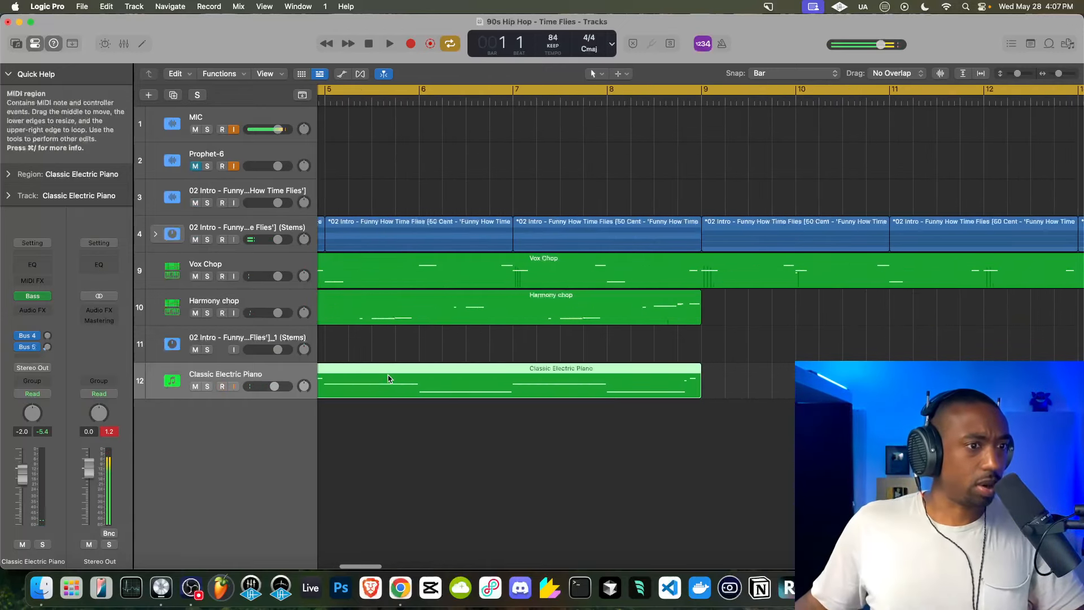
{"action": "scroll", "coordinate": [388, 379], "scroll_direction": "left", "scroll_amount": 2}
{"action": "scroll", "coordinate": [388, 378], "scroll_direction": "down", "scroll_amount": 5}
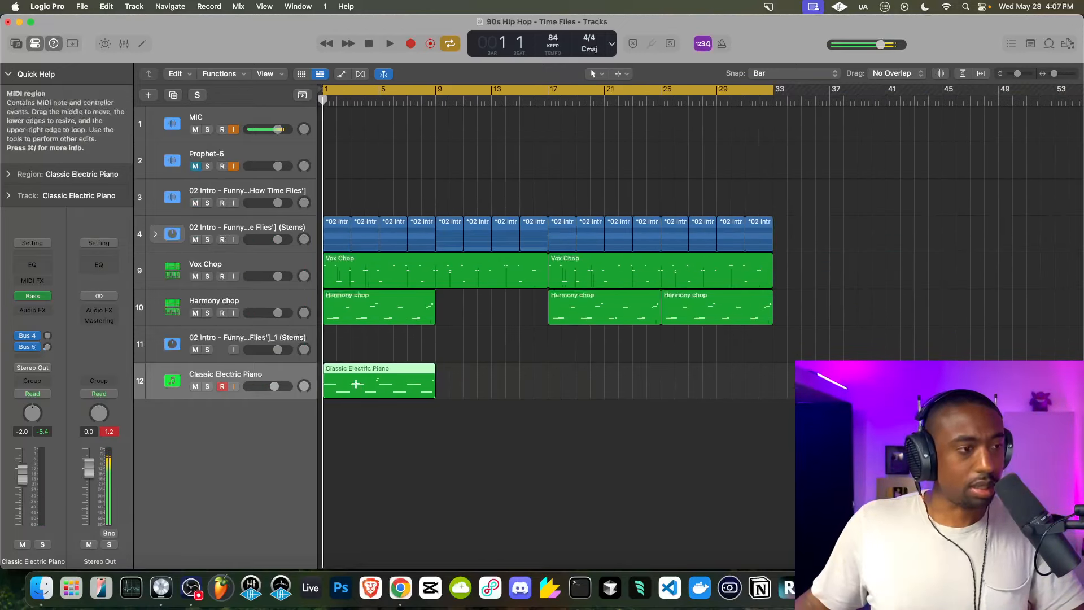
{"action": "scroll", "coordinate": [382, 353], "scroll_direction": "up", "scroll_amount": 2}
{"action": "left_click", "coordinate": [506, 101]}
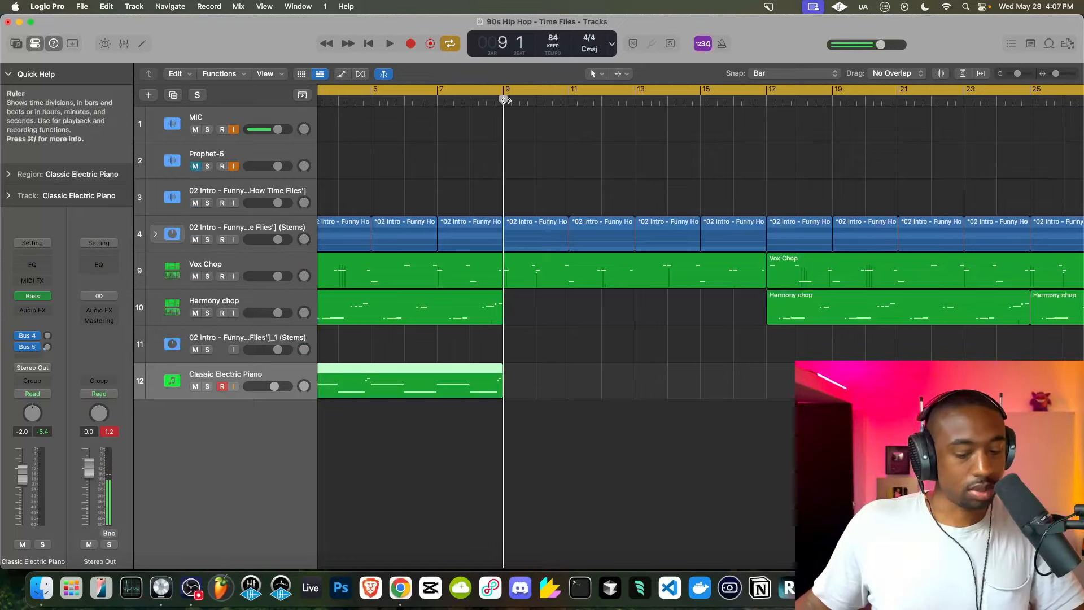
{"action": "key", "text": "super+v"}
{"action": "key", "text": "super+v"}
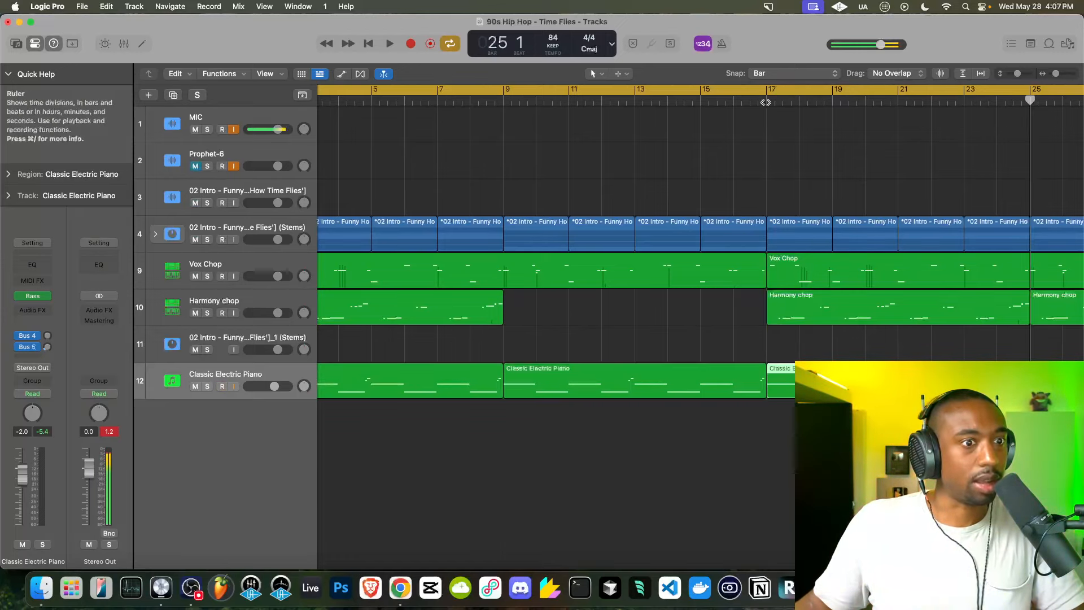
{"action": "scroll", "coordinate": [793, 121], "scroll_direction": "down", "scroll_amount": 5}
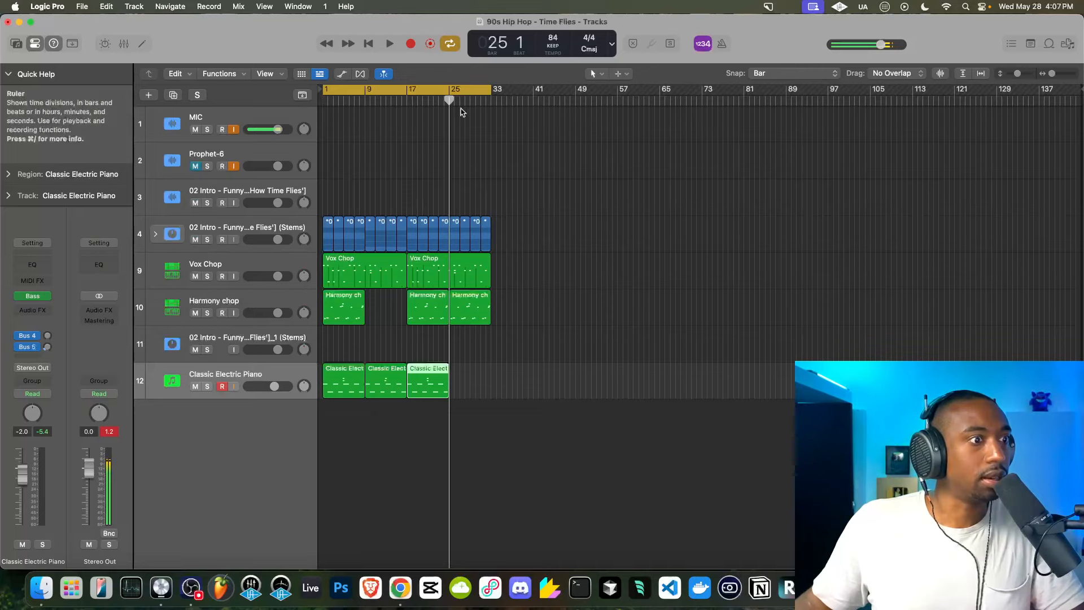
{"action": "scroll", "coordinate": [461, 110], "scroll_direction": "up", "scroll_amount": 5}
{"action": "key", "text": "super+r"}
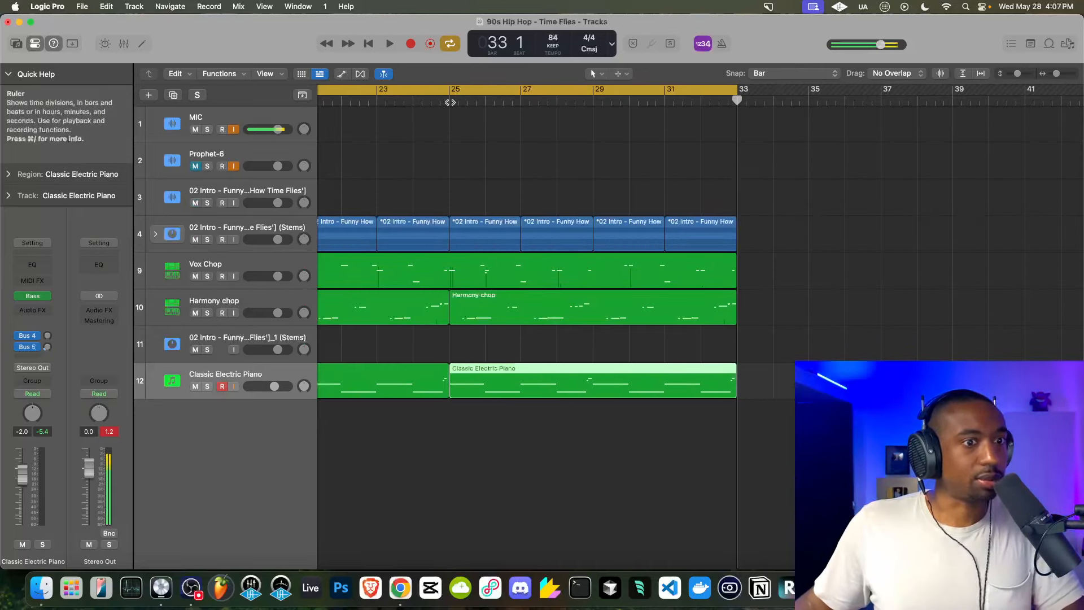
Turn off record-enable on the Classic Electric Piano track and play the arrangement from bar 1.
{"action": "key", "text": "Return"}
{"action": "left_click", "coordinate": [222, 386]}
{"action": "key", "text": "space"}
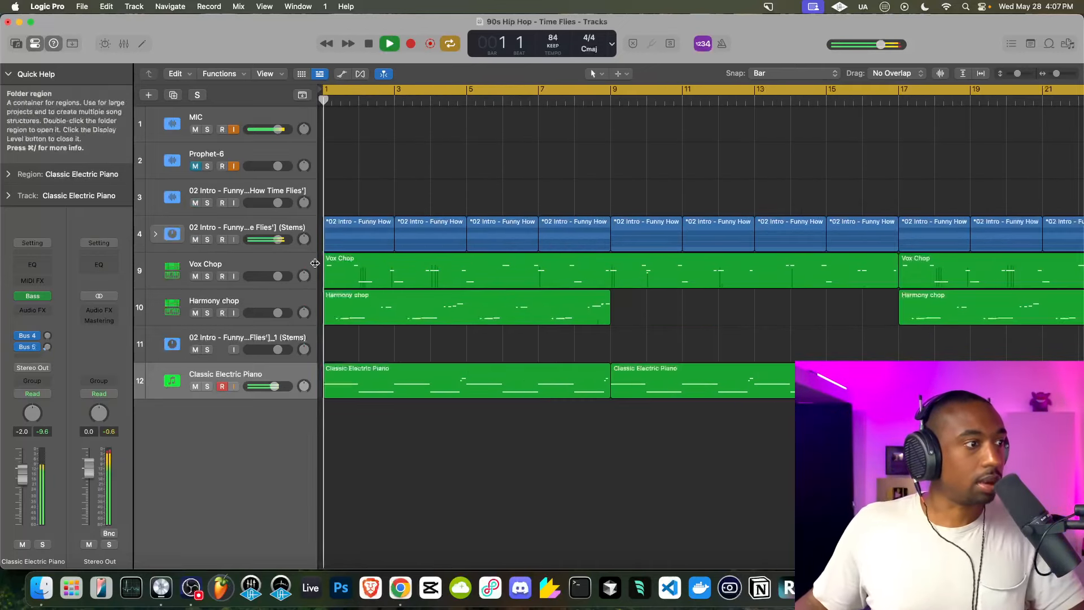
Insert a Compressor on the Classic Electric Piano track with auto release off, a 5.0:1 ratio and a threshold of about -30 dB.
{"action": "left_click", "coordinate": [230, 374]}
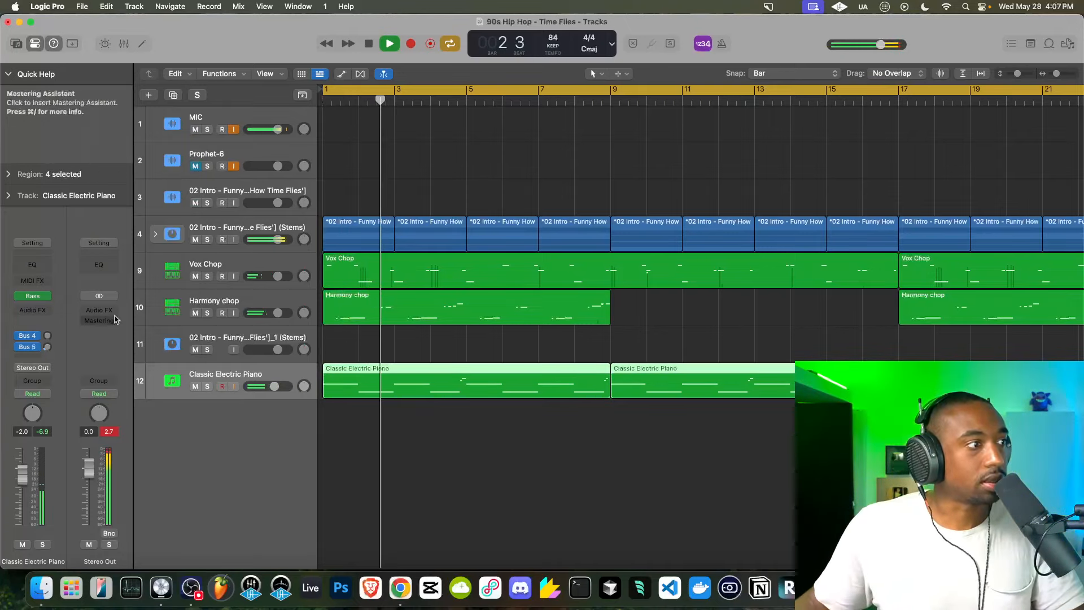
{"action": "left_click", "coordinate": [46, 309]}
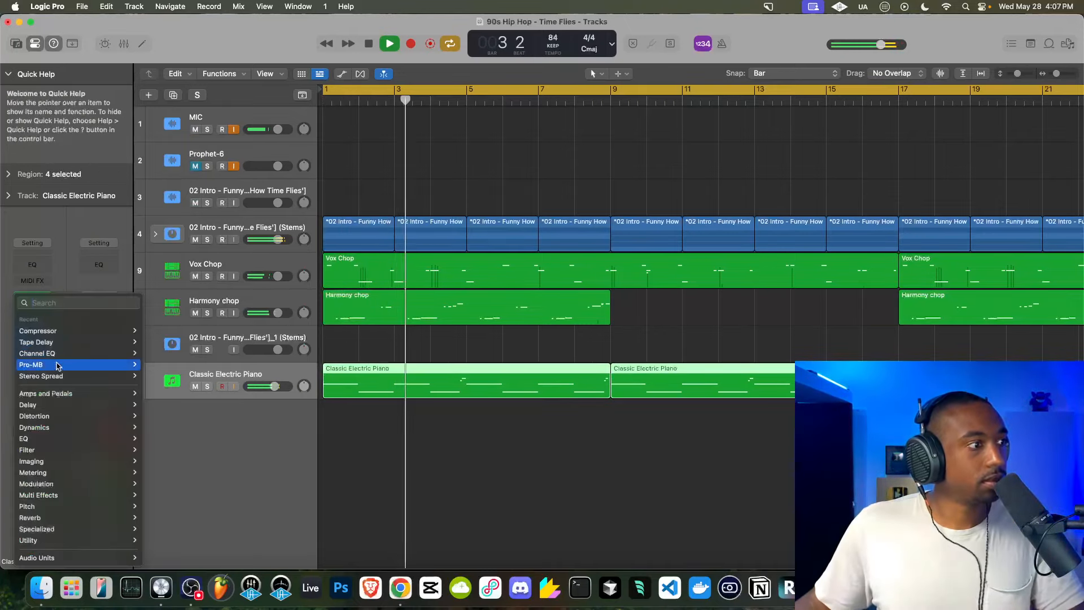
{"action": "mouse_move", "coordinate": [58, 332]}
{"action": "left_click", "coordinate": [157, 331]}
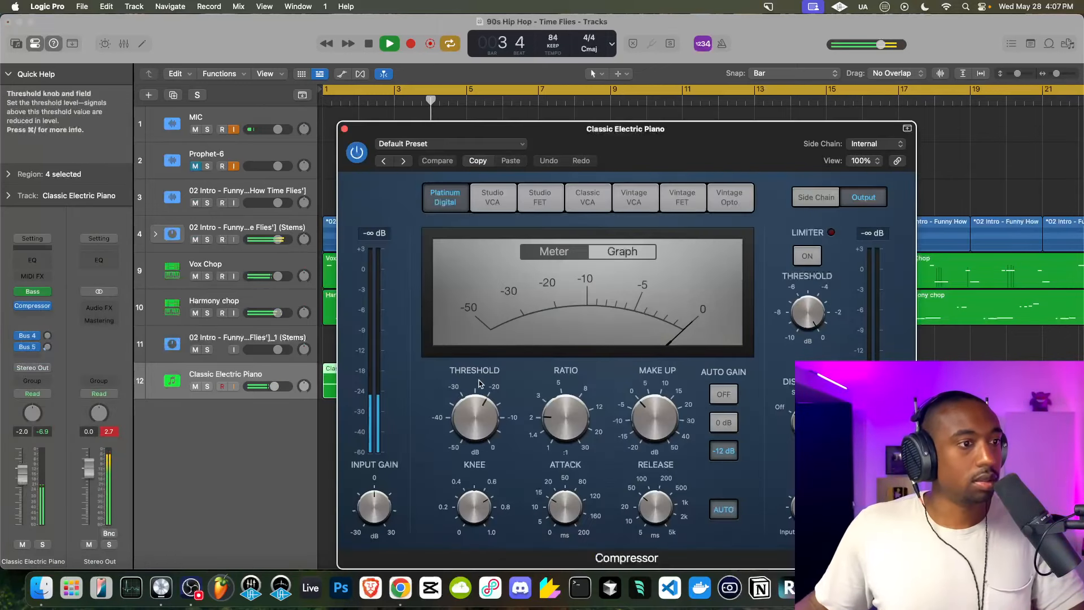
{"action": "left_click", "coordinate": [715, 510]}
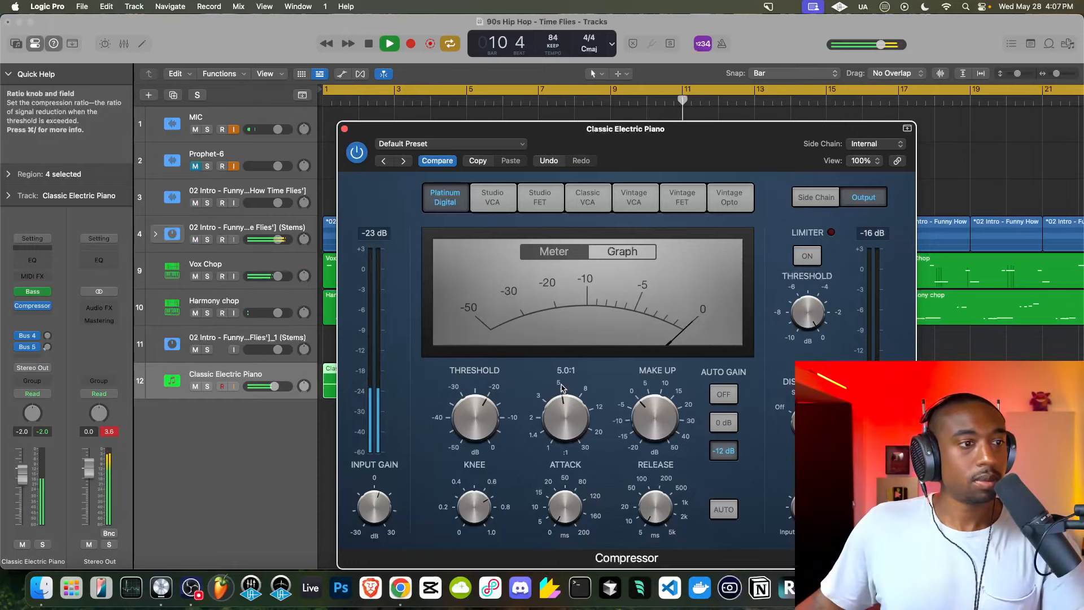
{"action": "left_click_drag", "start_coordinate": [475, 424], "coordinate": [474, 449]}
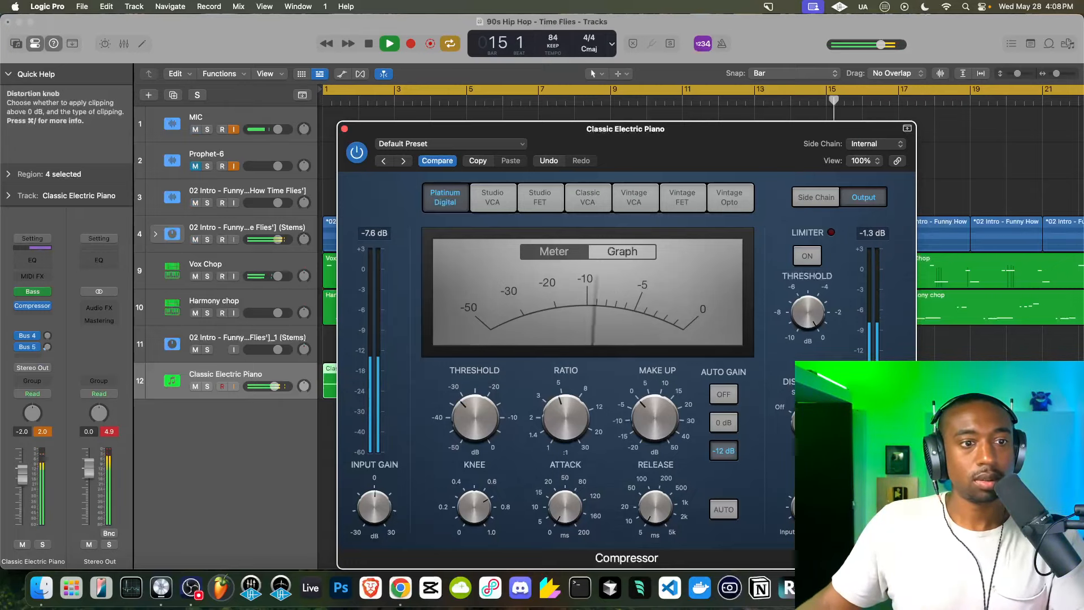
{"action": "left_click", "coordinate": [345, 129]}
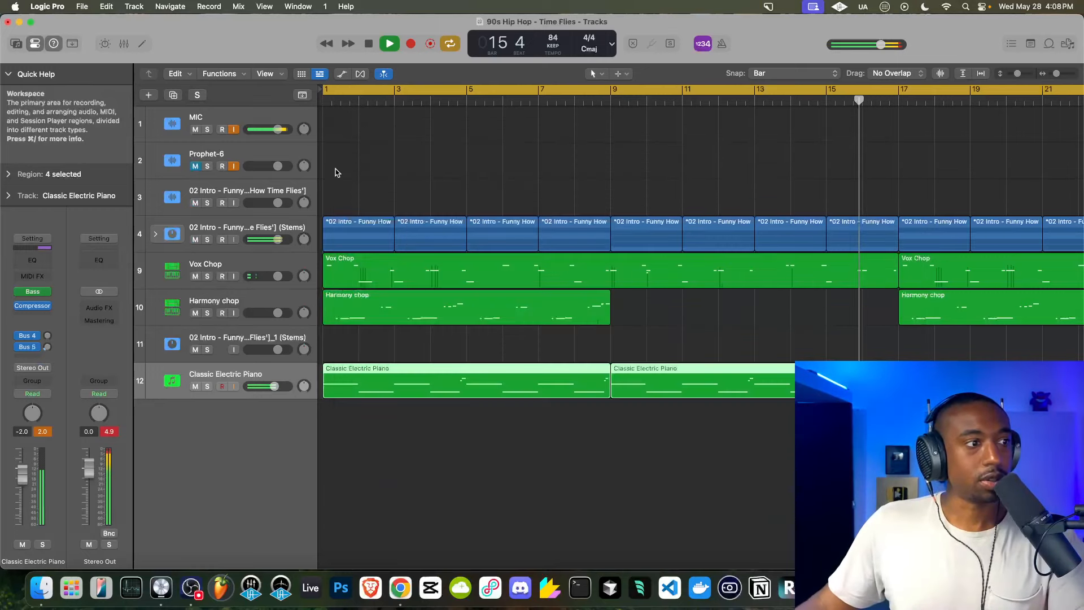
Add a Channel EQ after the Compressor, enable its high cut at about 900 Hz, and replay the arrangement from bar 1.
{"action": "left_click", "coordinate": [43, 347]}
{"action": "left_click", "coordinate": [203, 403]}
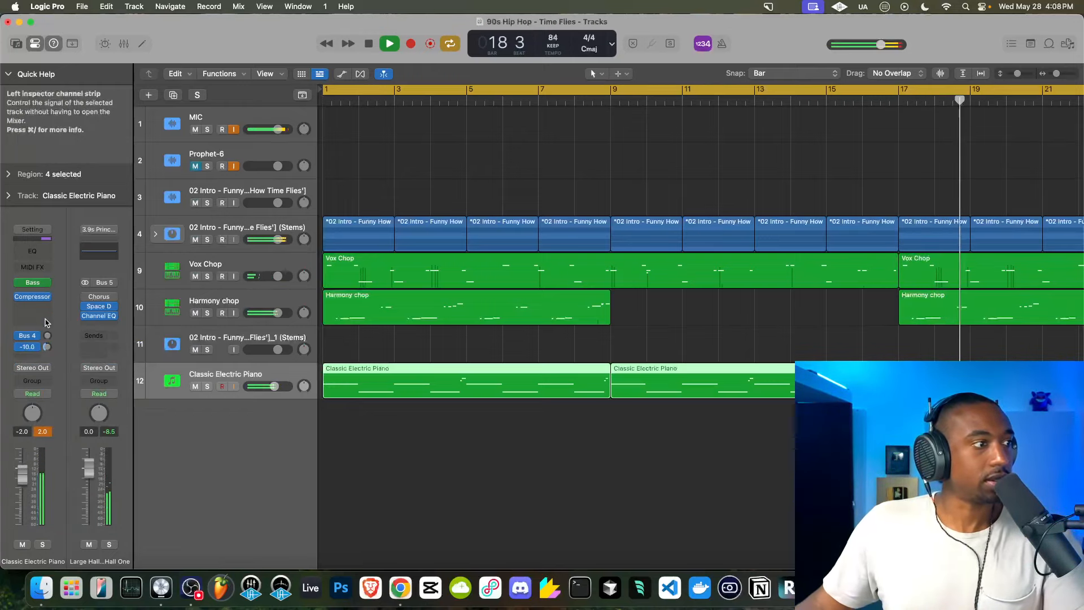
{"action": "left_click", "coordinate": [32, 306]}
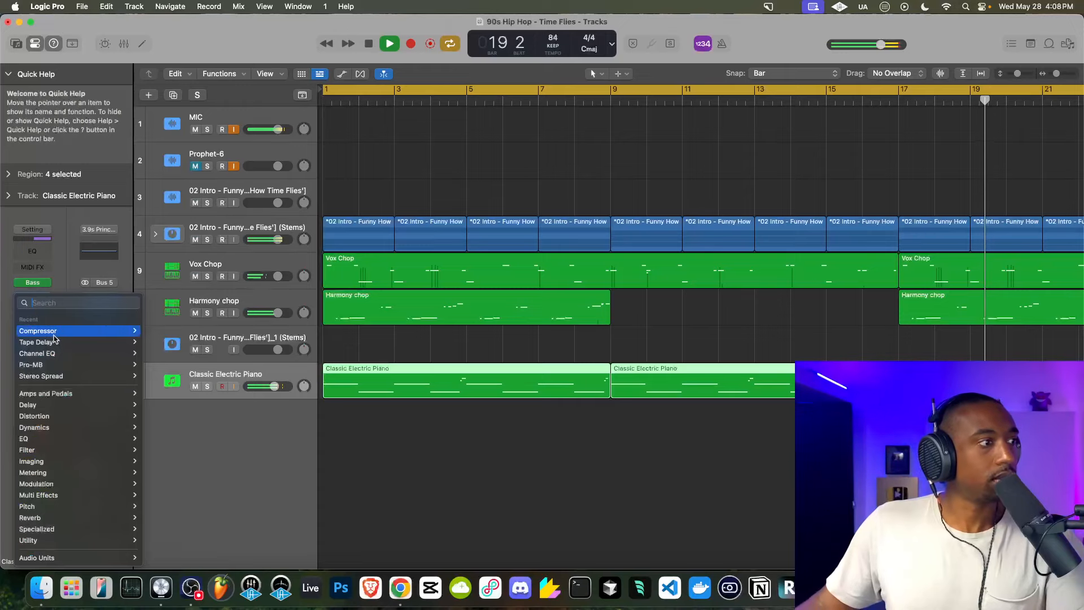
{"action": "left_click", "coordinate": [37, 353]}
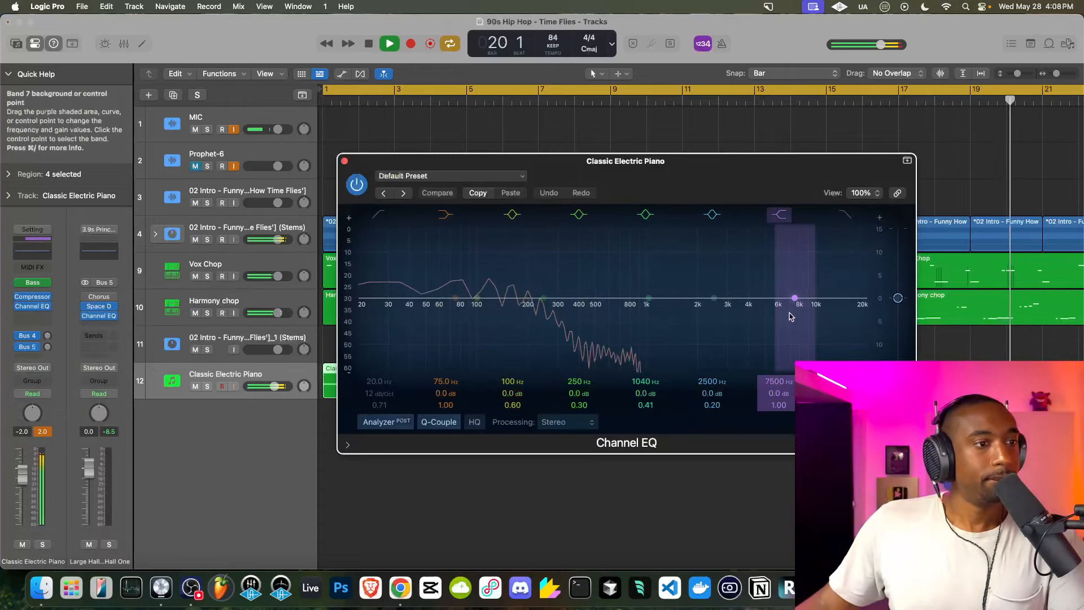
{"action": "left_click", "coordinate": [847, 216]}
{"action": "left_click_drag", "start_coordinate": [866, 309], "coordinate": [636, 312]}
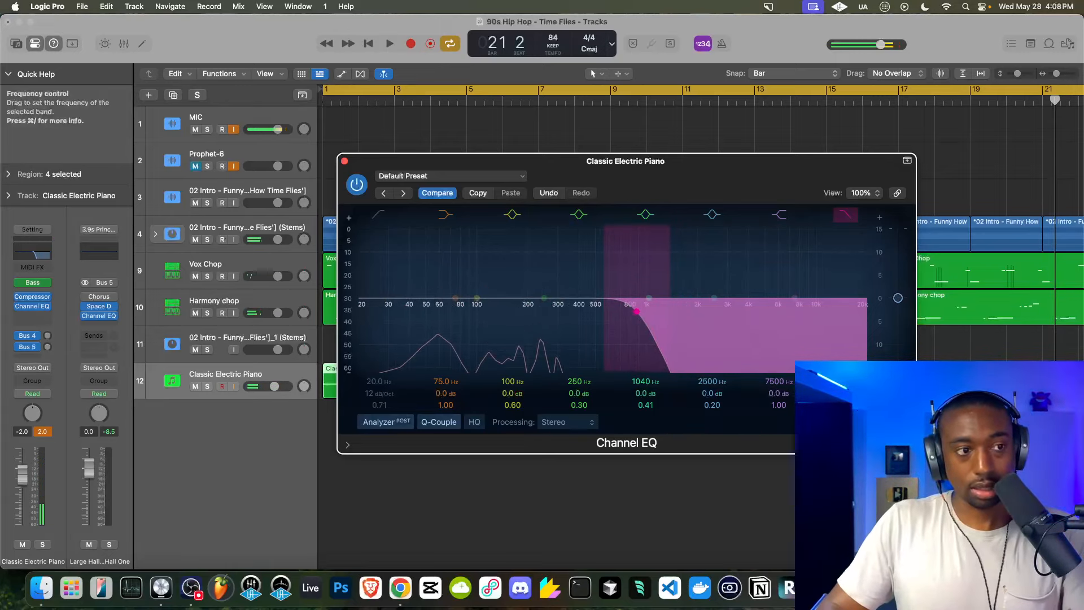
{"action": "key", "text": "Return"}
{"action": "key", "text": "space"}
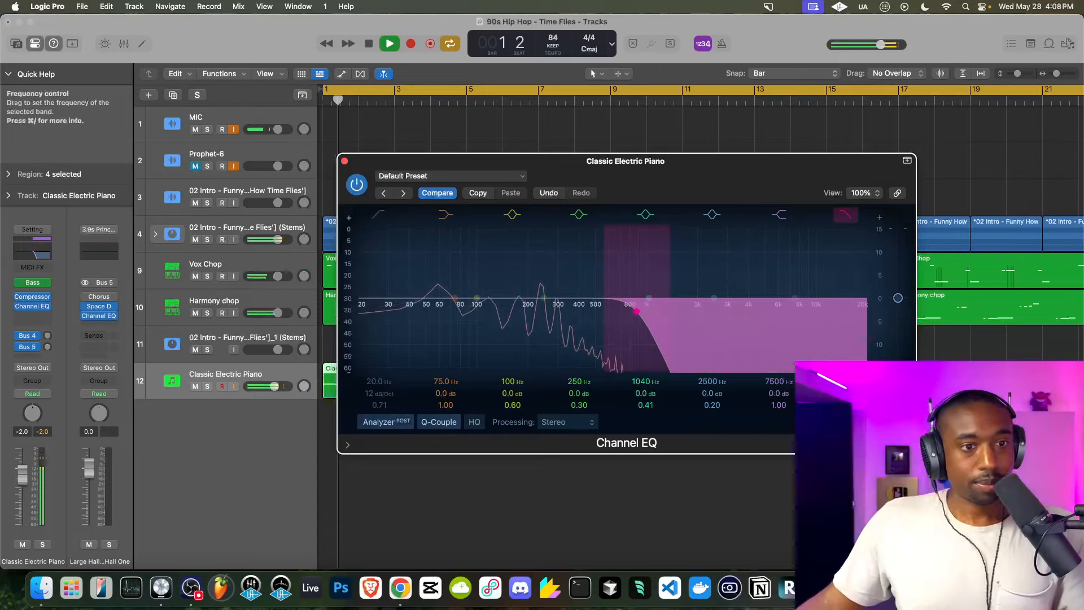
Lower the Classic Electric Piano's EQ high cut to just under 200 Hz and adjust its Bus 4 and Bus 5 reverb sends.
{"action": "left_click_drag", "start_coordinate": [637, 312], "coordinate": [565, 311]}
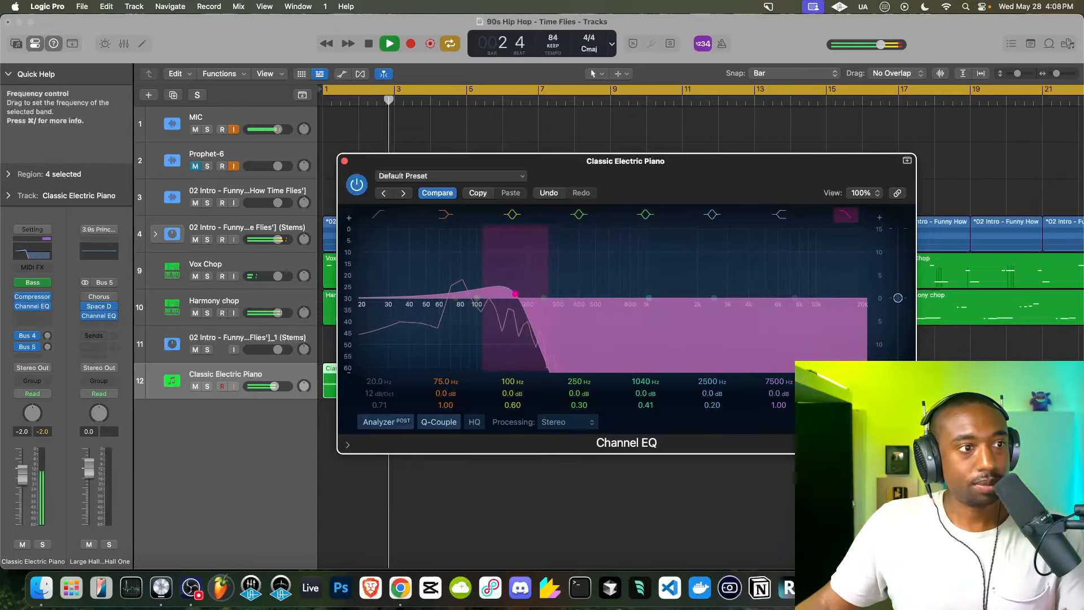
{"action": "left_click", "coordinate": [161, 587]}
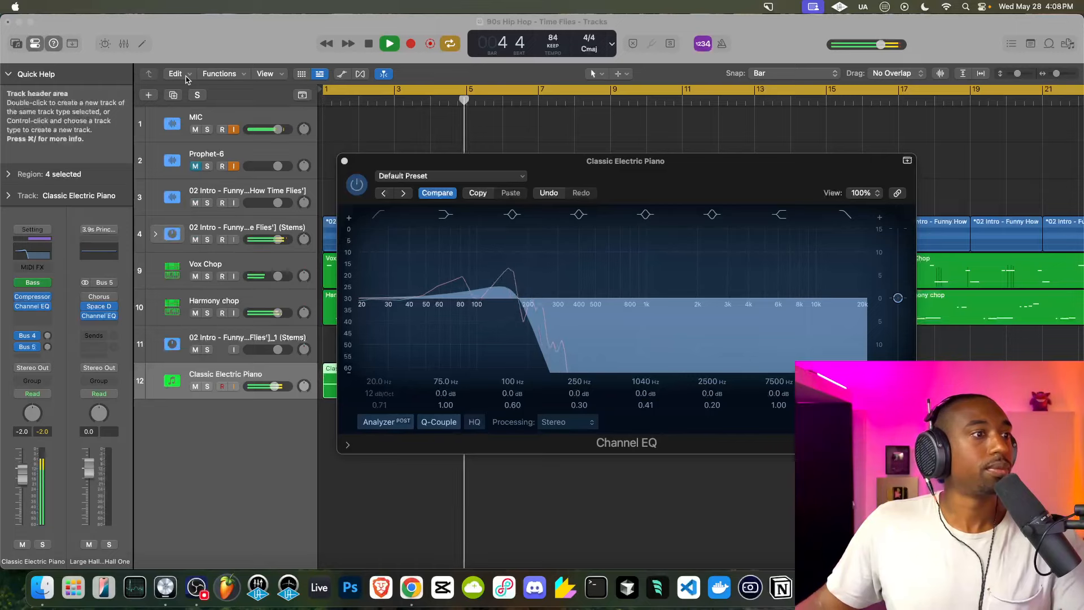
{"action": "left_click", "coordinate": [345, 160]}
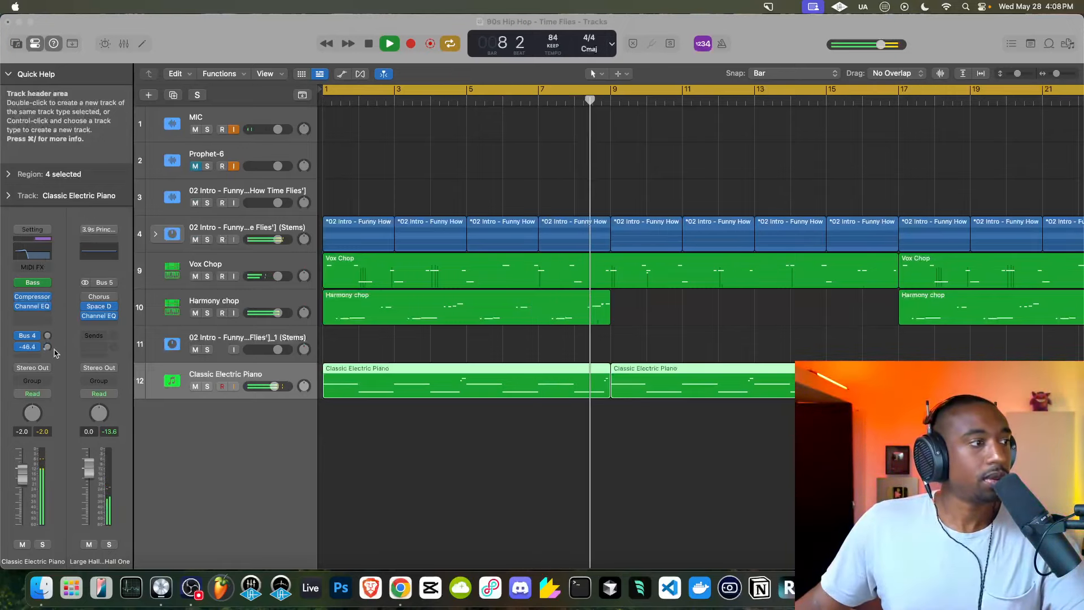
{"action": "left_click_drag", "start_coordinate": [47, 335], "coordinate": [43, 315]}
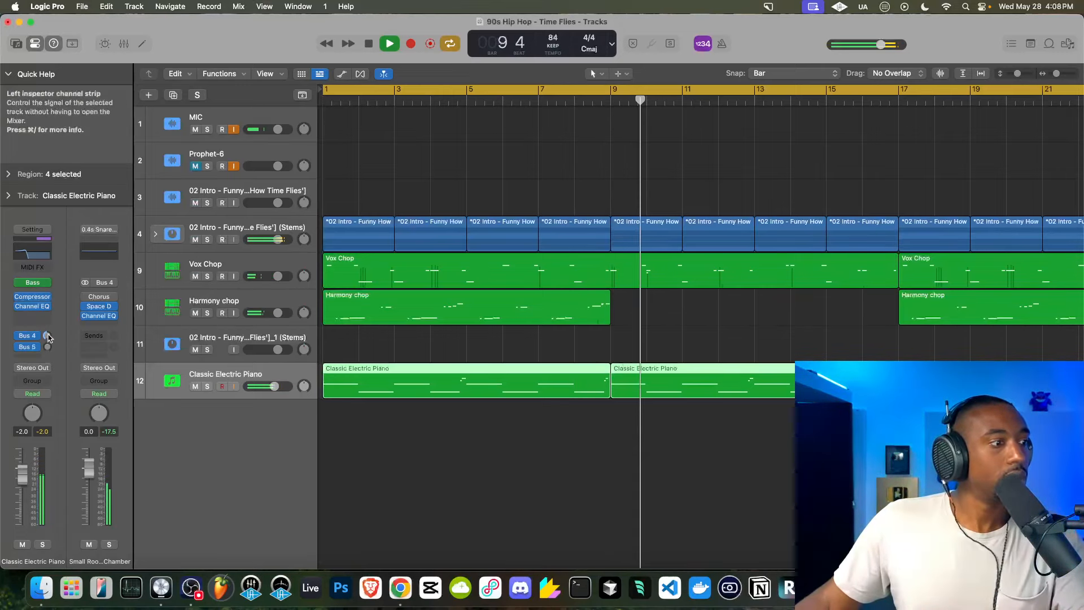
{"action": "left_click_drag", "start_coordinate": [48, 335], "coordinate": [47, 352]}
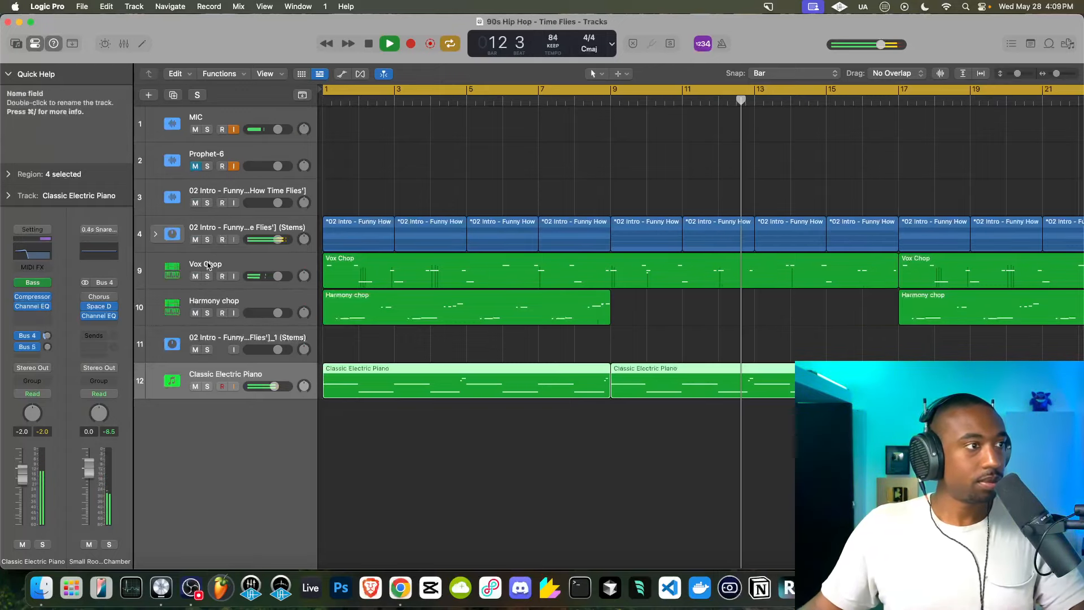
Expand the Stems stack and add a Bus 4 (Small Room) send to the Drums track, raised to about -6.9 dB.
{"action": "left_click", "coordinate": [216, 226]}
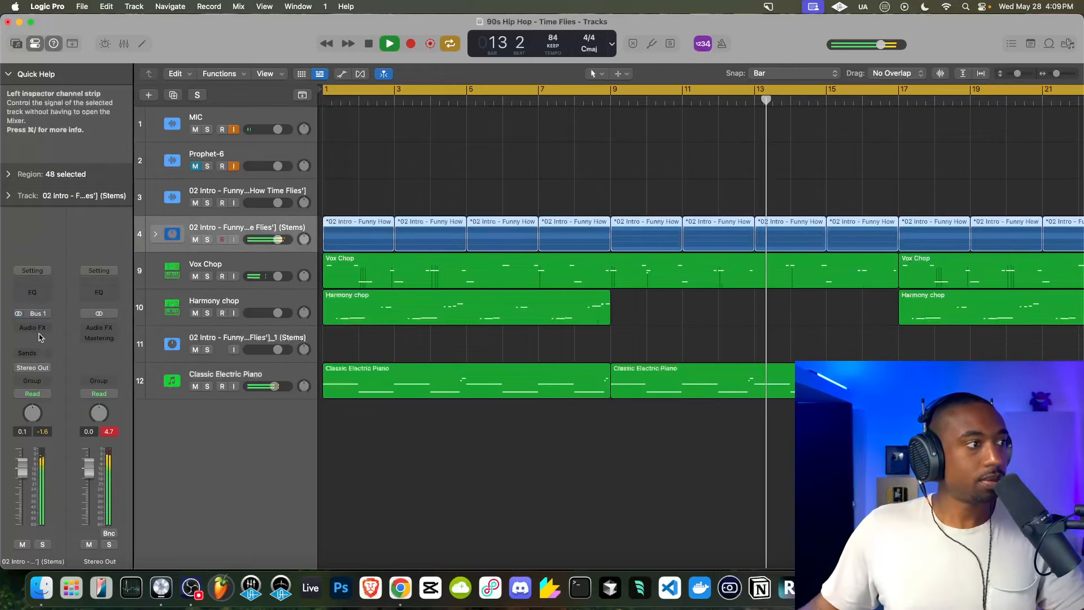
{"action": "left_click", "coordinate": [156, 233]}
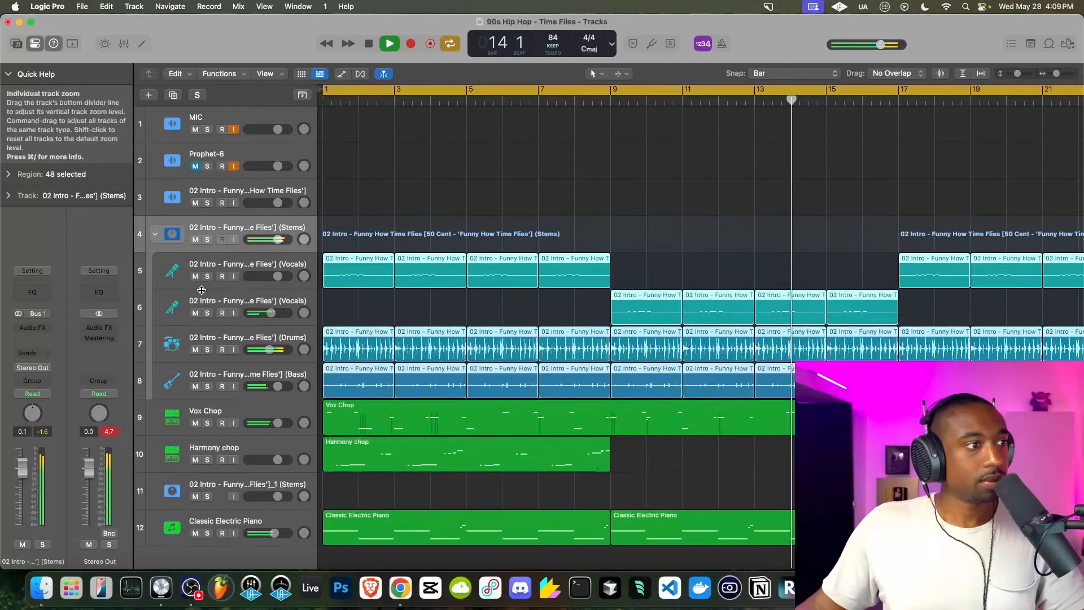
{"action": "left_click", "coordinate": [198, 341]}
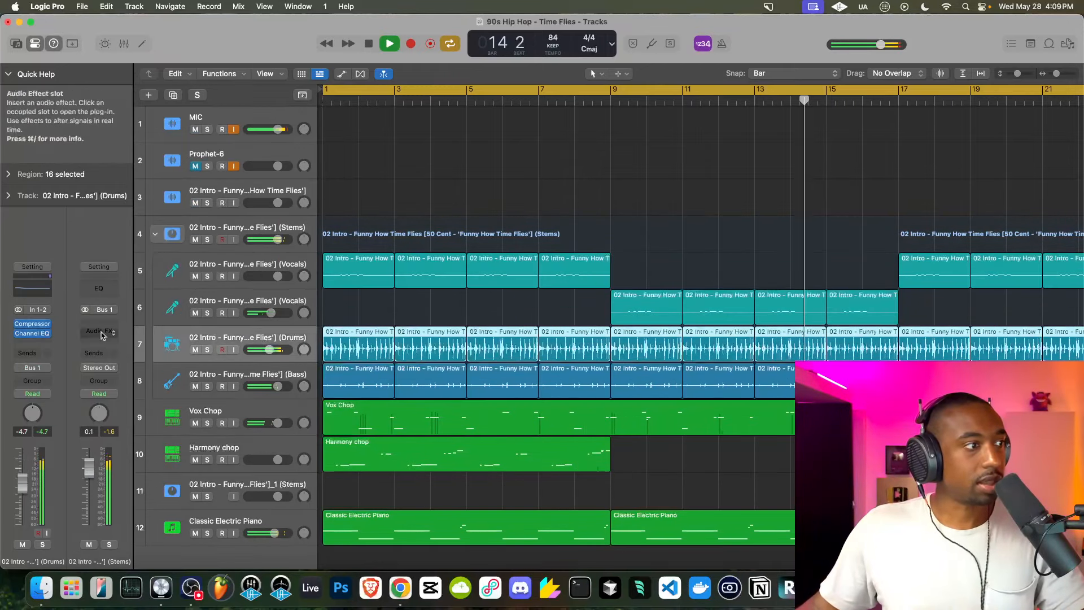
{"action": "left_click", "coordinate": [36, 353]}
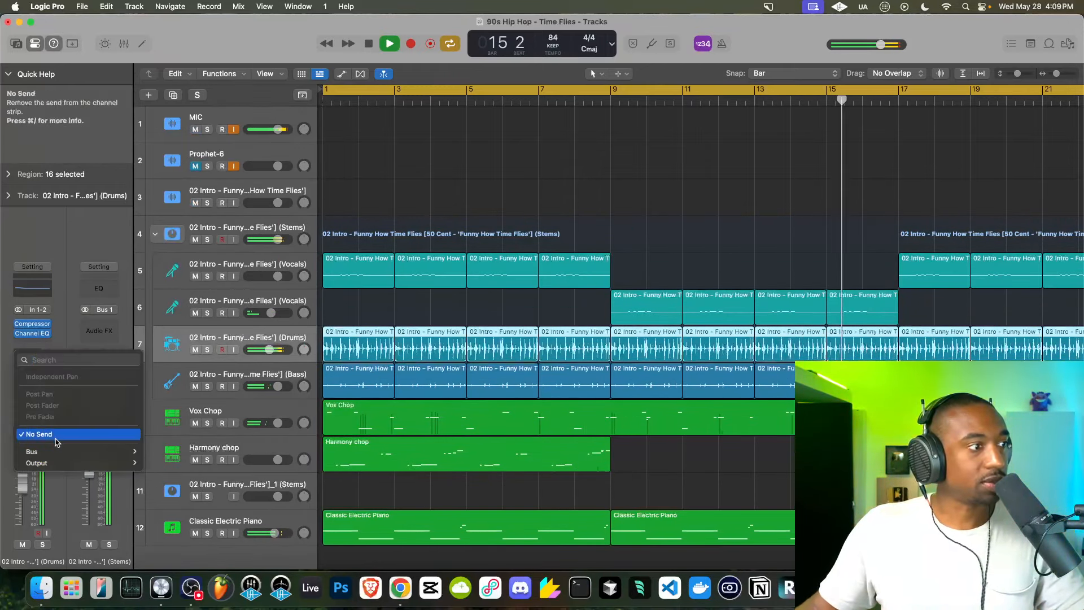
{"action": "mouse_move", "coordinate": [31, 451]}
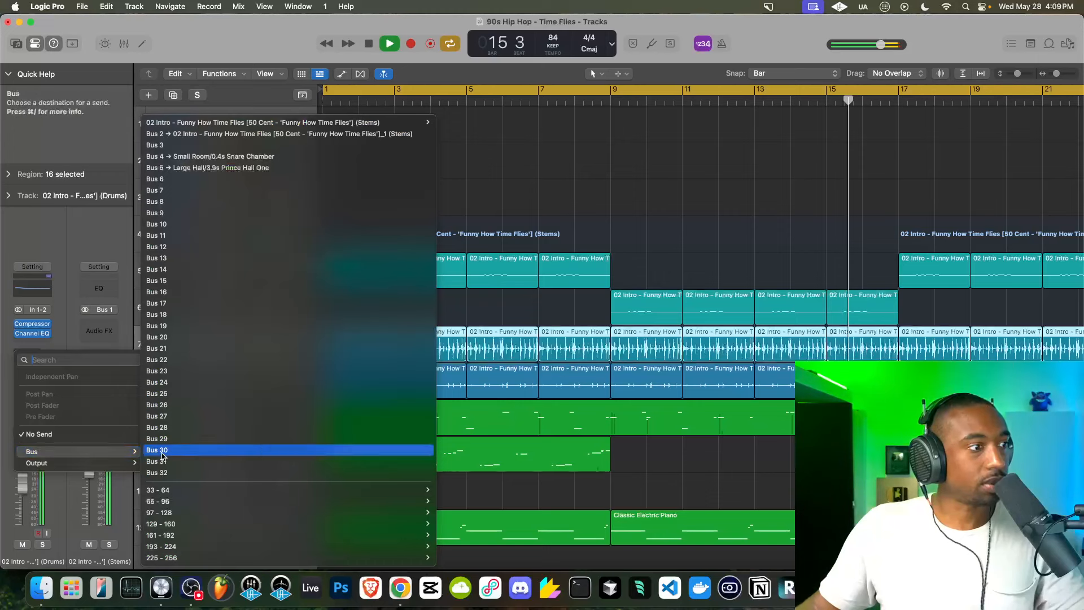
{"action": "left_click", "coordinate": [194, 157]}
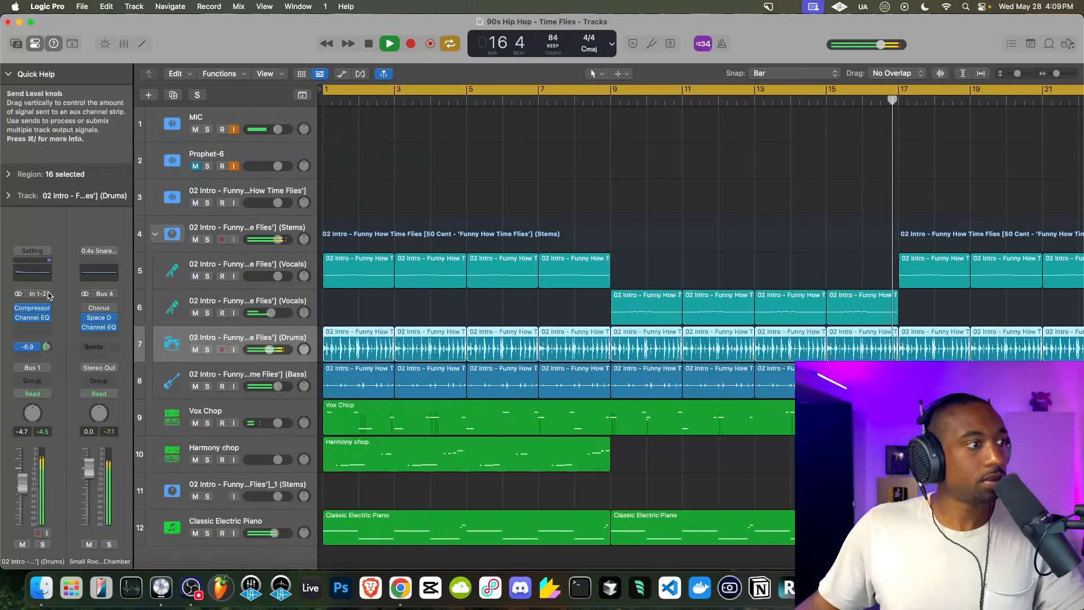
{"action": "left_click_drag", "start_coordinate": [48, 292], "coordinate": [48, 290]}
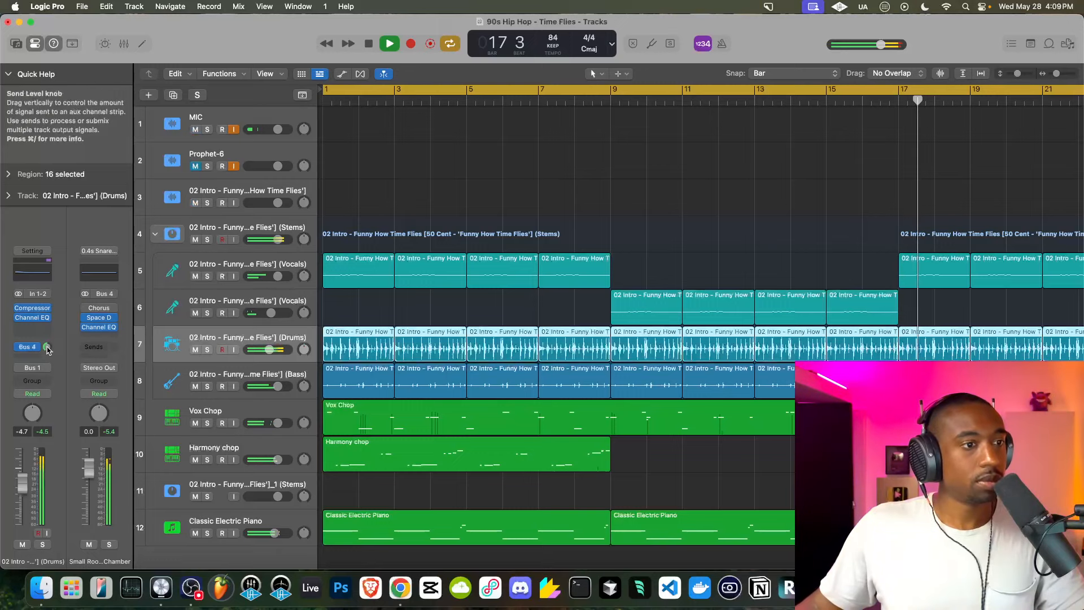
Replay the arrangement from bar 1 and reduce the Drums track's Bus 4 send level.
{"action": "key", "text": "space"}
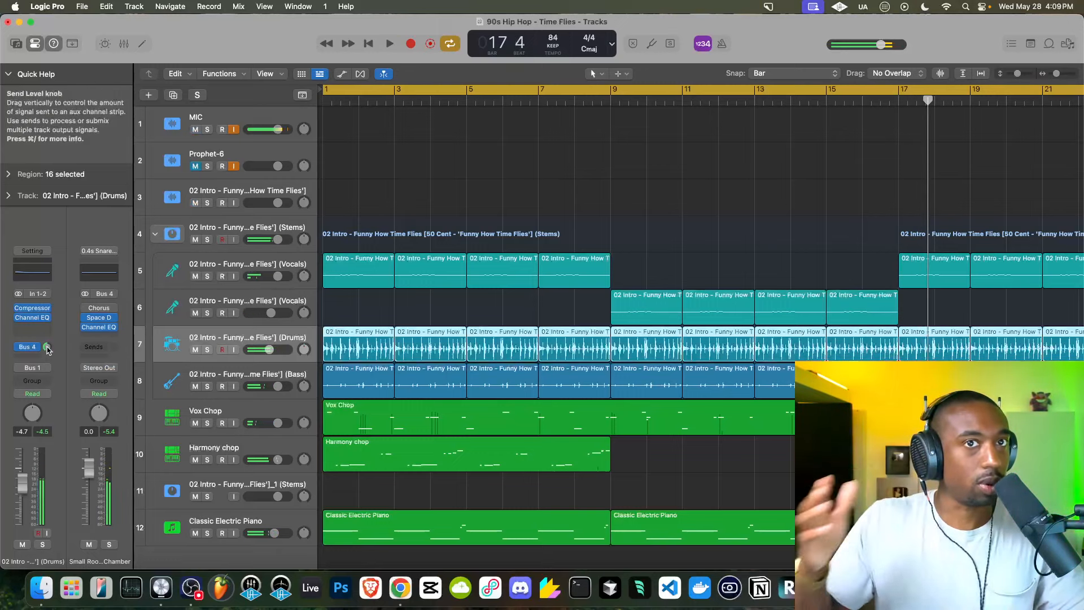
{"action": "key", "text": "space"}
{"action": "left_click_drag", "start_coordinate": [47, 347], "coordinate": [48, 366]}
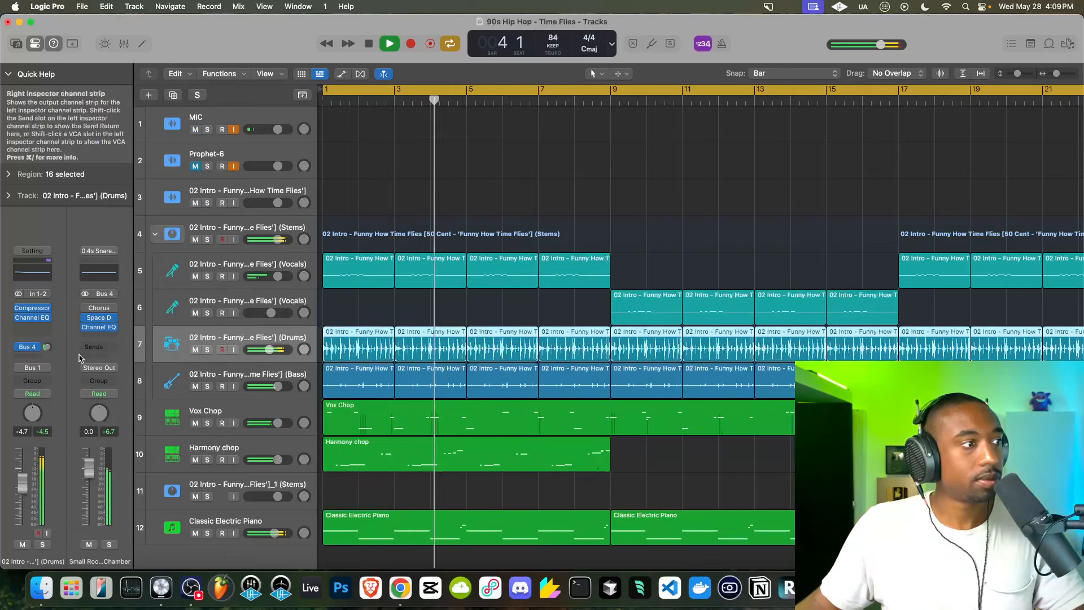
{"action": "left_click_drag", "start_coordinate": [49, 348], "coordinate": [49, 352]}
Rename the Classic Electric Piano track as Bass.
{"action": "scroll", "coordinate": [225, 395], "scroll_direction": "down", "scroll_amount": 2}
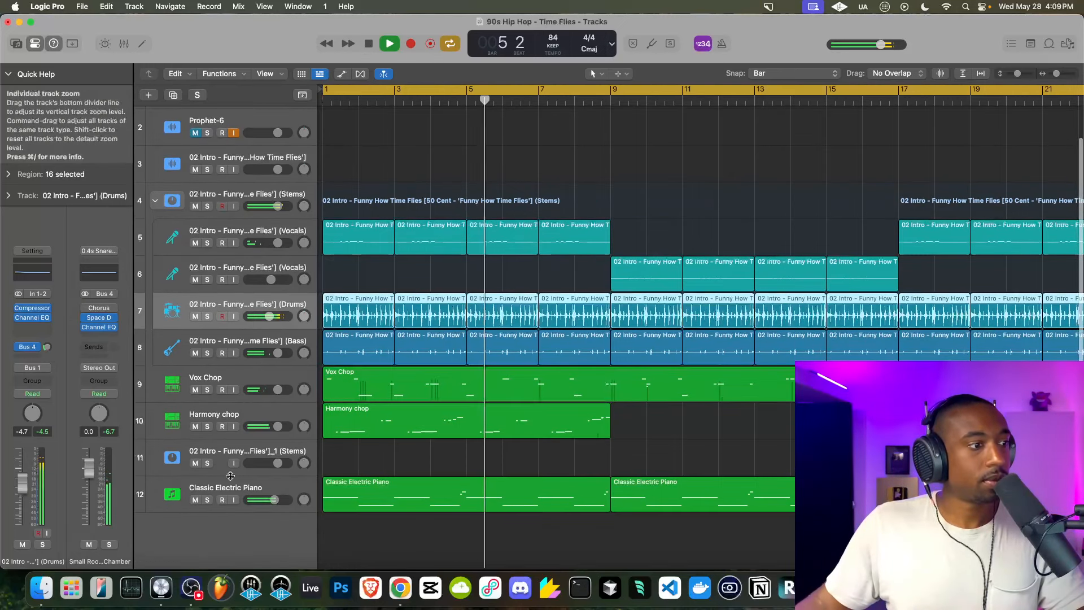
{"action": "left_click", "coordinate": [225, 488]}
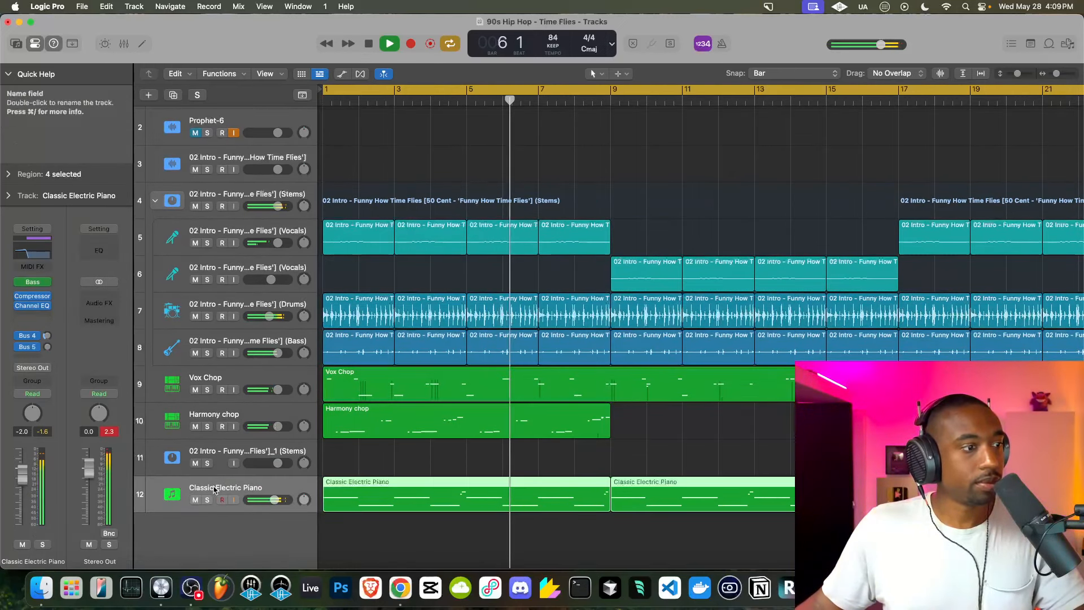
{"action": "double_click", "coordinate": [212, 488]}
{"action": "type", "text": "Bass"}
{"action": "key", "text": "Return"}
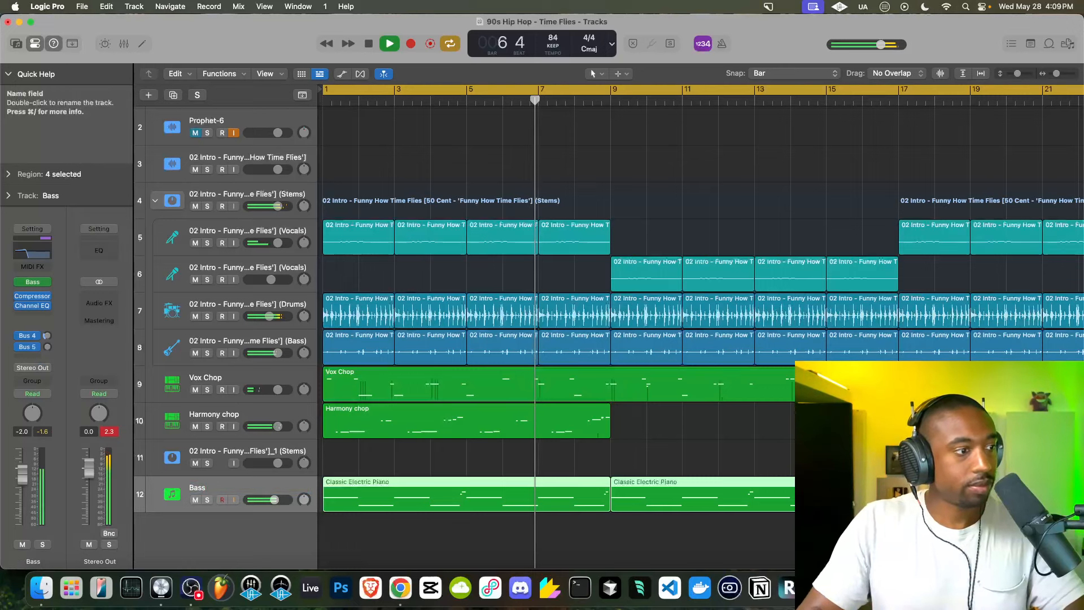
Replay the arrangement from bar 1 to check the Stereo Out peak level, and mute the MIC track.
{"action": "key", "text": "space"}
{"action": "key", "text": "space"}
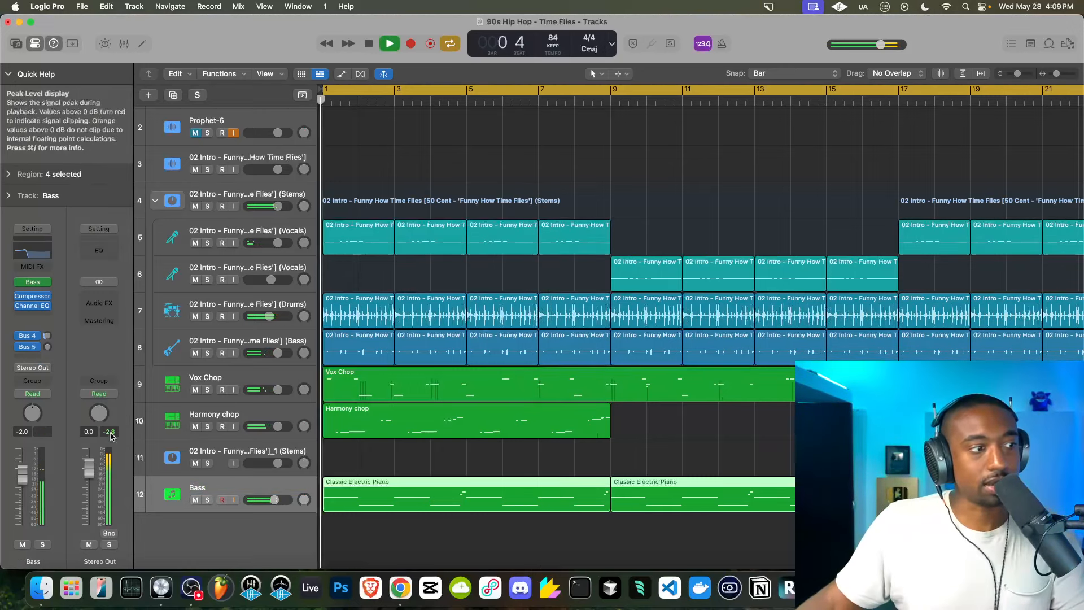
{"action": "key", "text": "space"}
{"action": "key", "text": "space"}
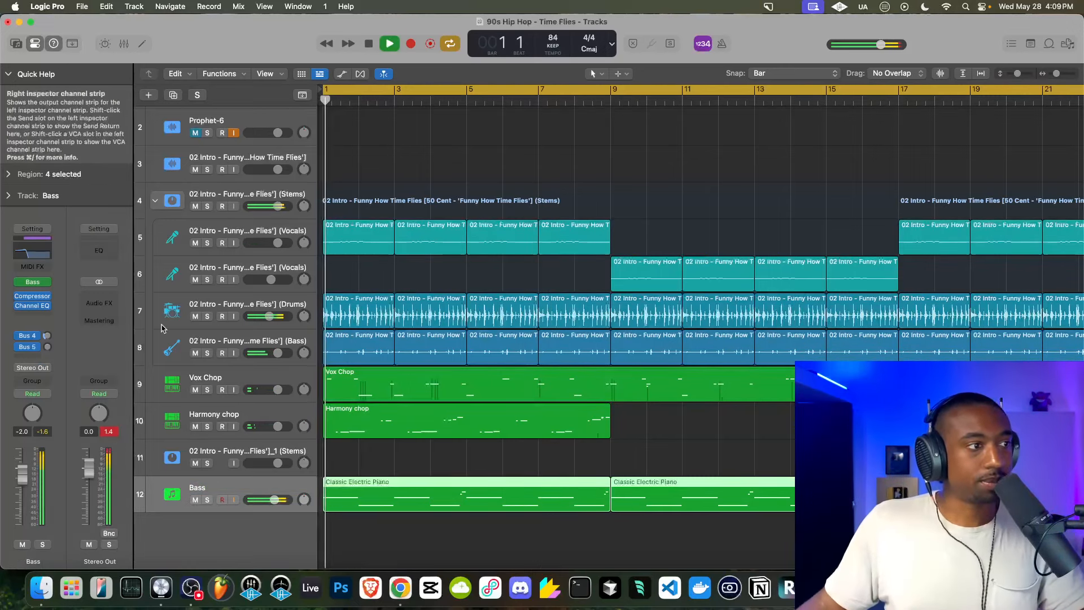
{"action": "scroll", "coordinate": [191, 251], "scroll_direction": "up", "scroll_amount": 2}
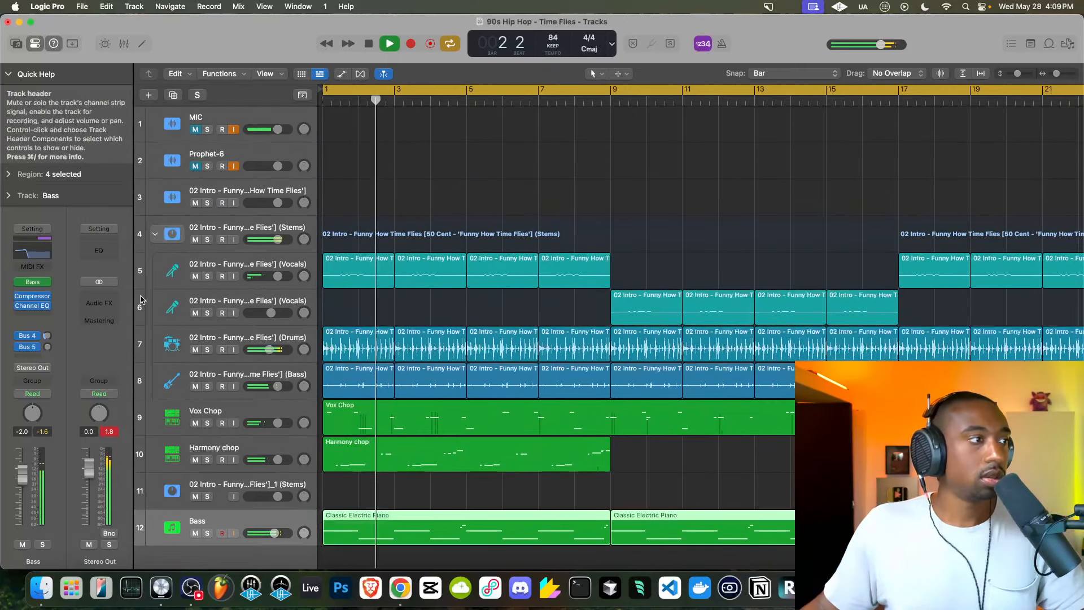
Raise the master gain of the Drums track's Channel EQ by about 4 dB.
{"action": "left_click", "coordinate": [210, 338]}
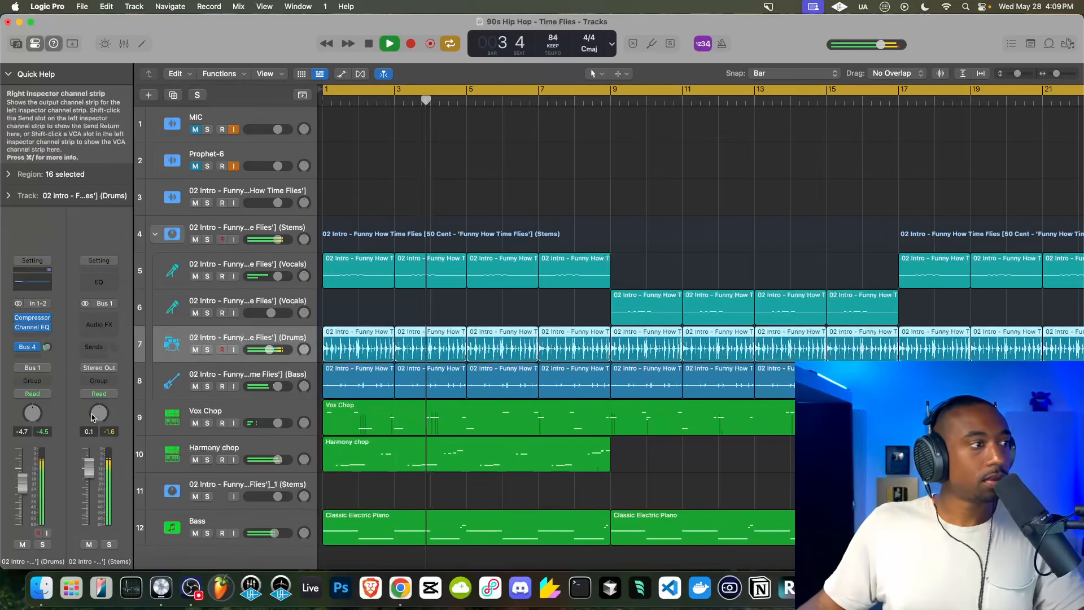
{"action": "left_click", "coordinate": [34, 329]}
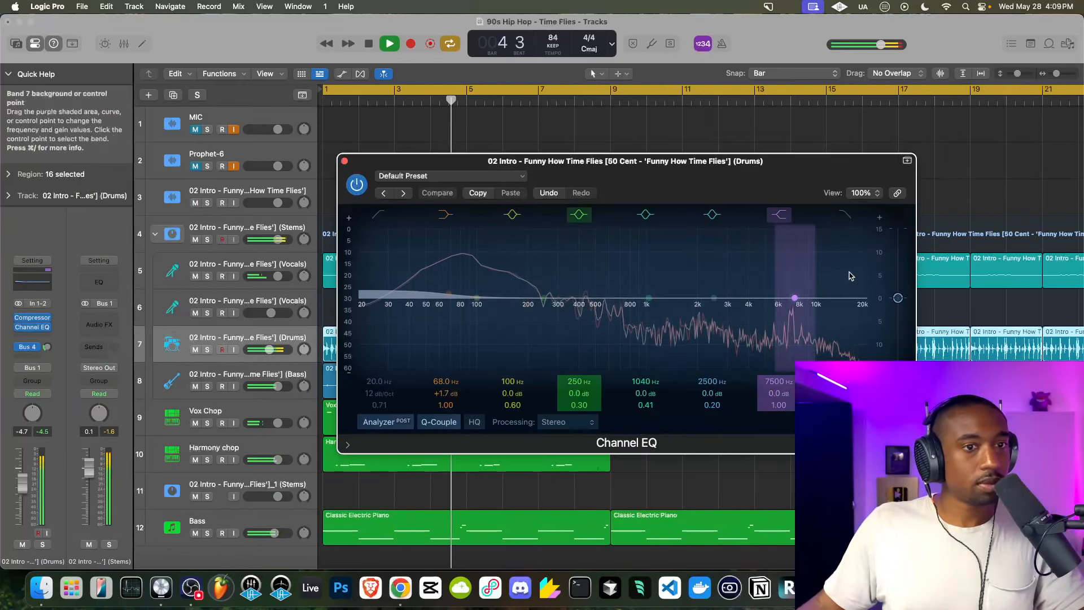
{"action": "left_click_drag", "start_coordinate": [898, 293], "coordinate": [897, 286]}
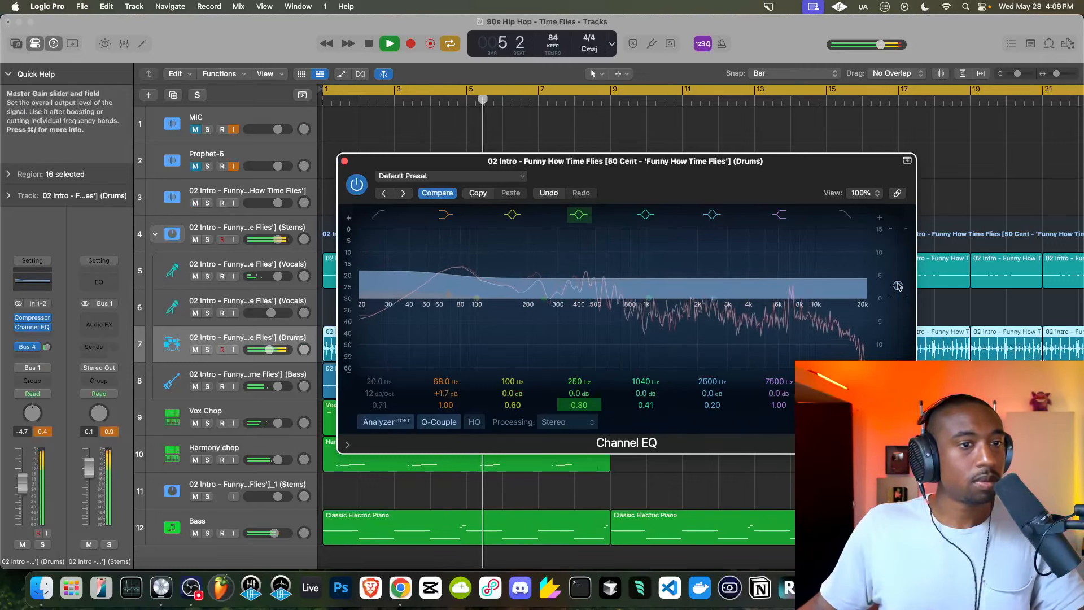
{"action": "left_click", "coordinate": [344, 161]}
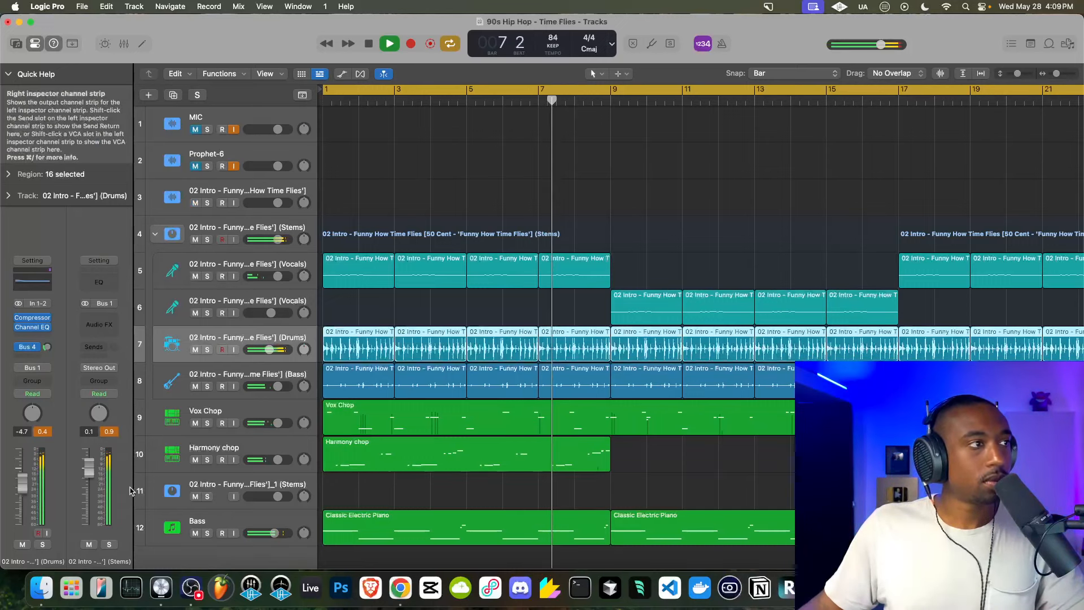
Collapse the Stems stack and select the original sample track above it.
{"action": "left_click", "coordinate": [175, 305]}
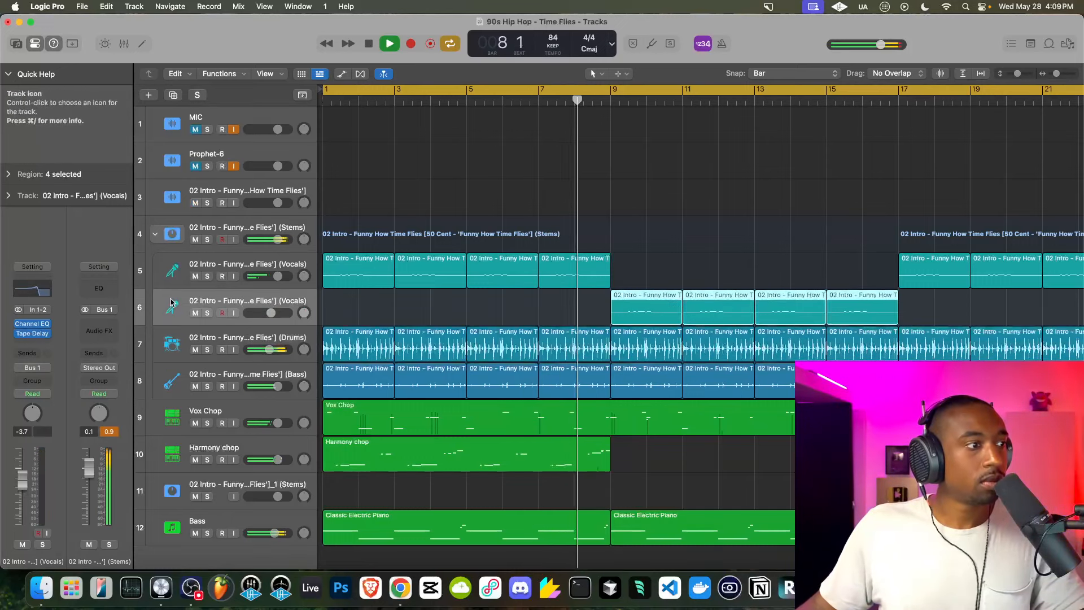
{"action": "left_click", "coordinate": [176, 263]}
{"action": "left_click", "coordinate": [156, 234]}
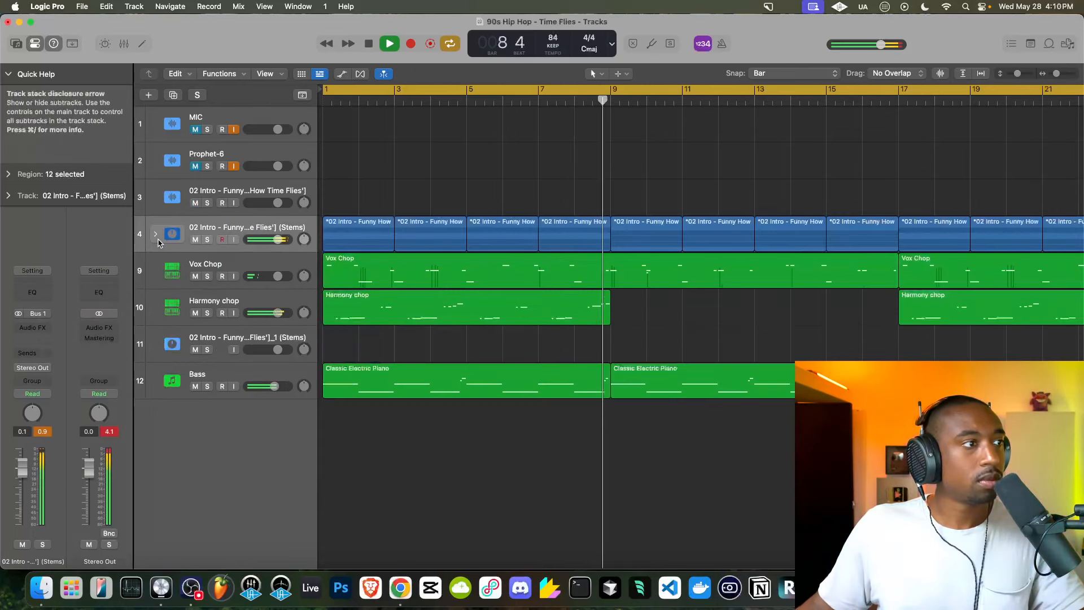
{"action": "left_click", "coordinate": [152, 208]}
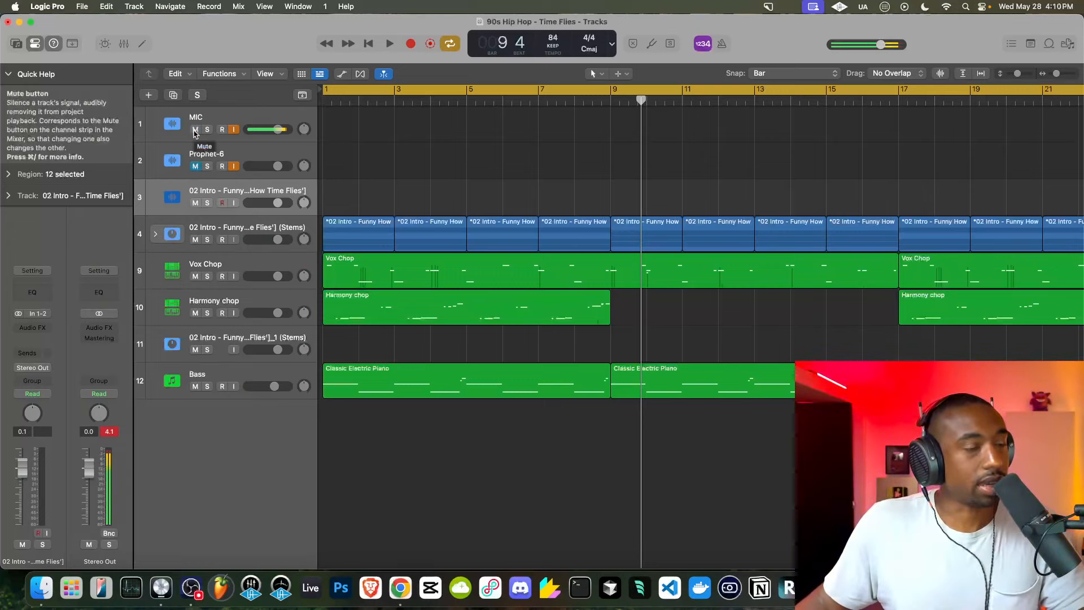
Add a Channel EQ to Stereo Out, boosting 73 Hz by 1.6 dB and 8050 Hz by 1.9 dB with slightly reduced master gain.
{"action": "left_click", "coordinate": [99, 290]}
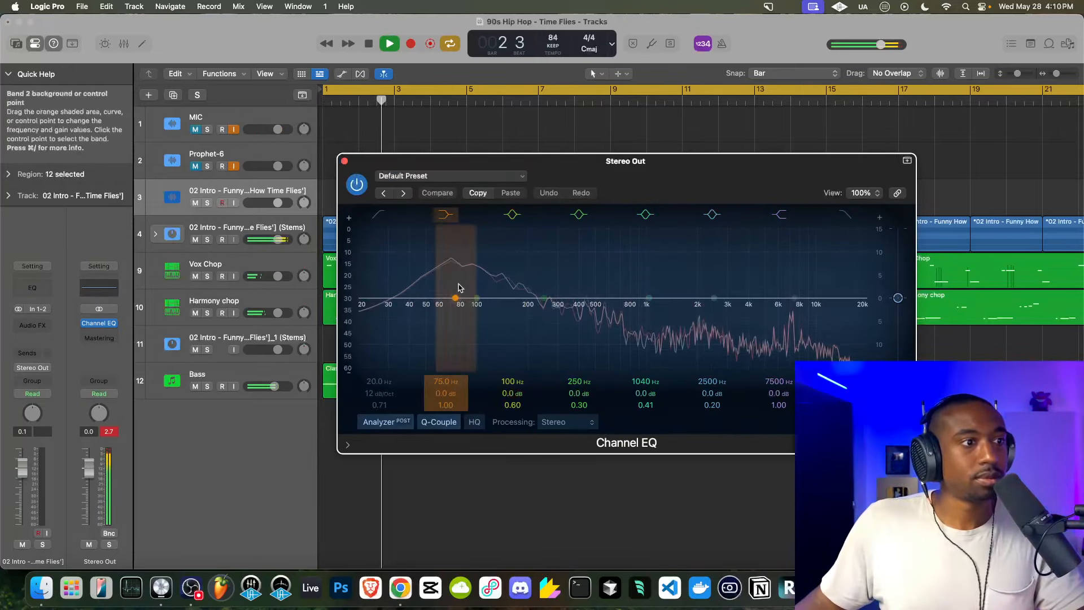
{"action": "left_click_drag", "start_coordinate": [455, 296], "coordinate": [447, 289]}
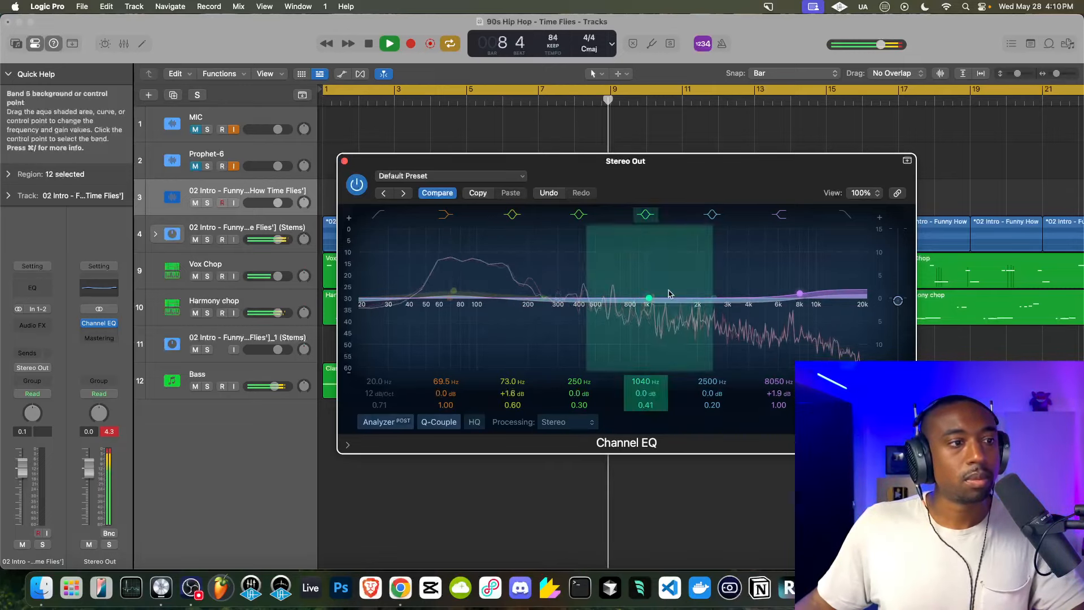
{"action": "left_click", "coordinate": [344, 161]}
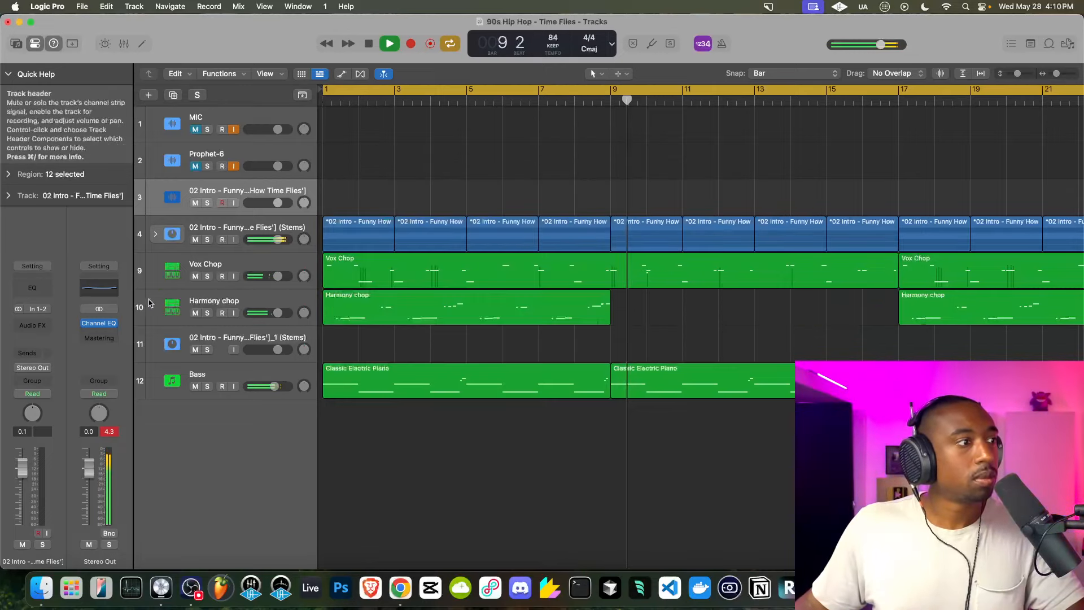
Try Mastering on the Stereo Out while replaying the arrangement from bar 1.
{"action": "left_click", "coordinate": [99, 335]}
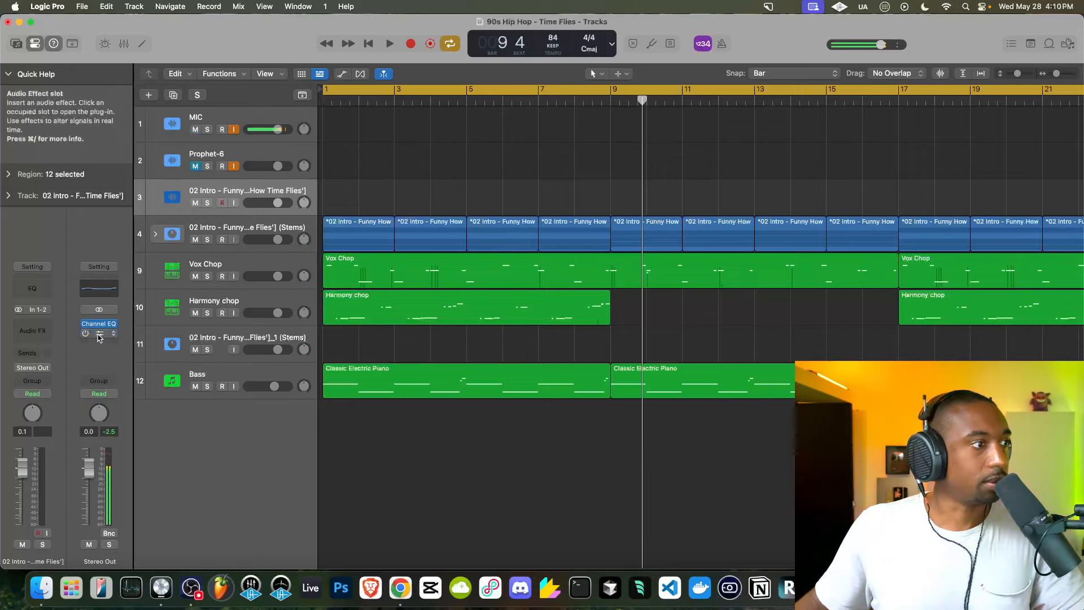
{"action": "key", "text": "space"}
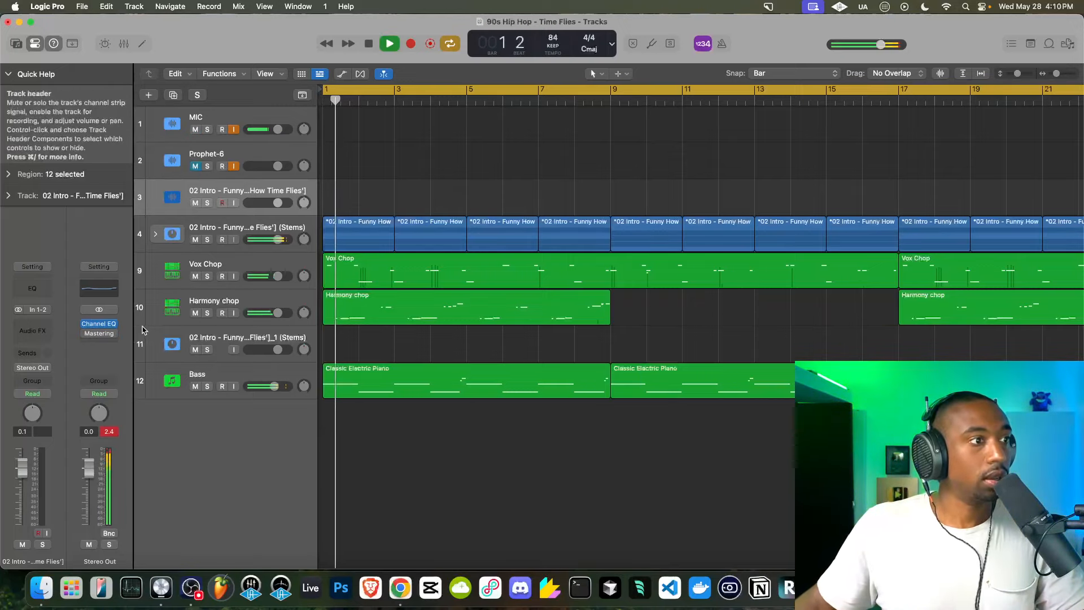
{"action": "left_click", "coordinate": [110, 335]}
{"action": "key", "text": "Escape"}
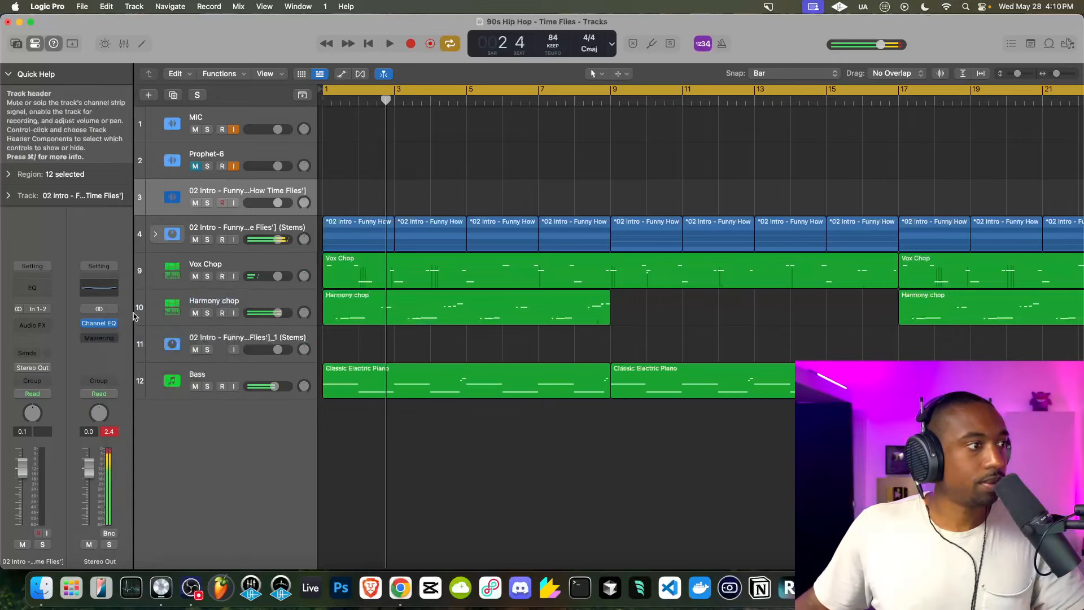
{"action": "key", "text": "space"}
Insert a stereo Tape Delay on Stereo Out after the Channel EQ and turn off its tempo sync.
{"action": "left_click", "coordinate": [107, 336]}
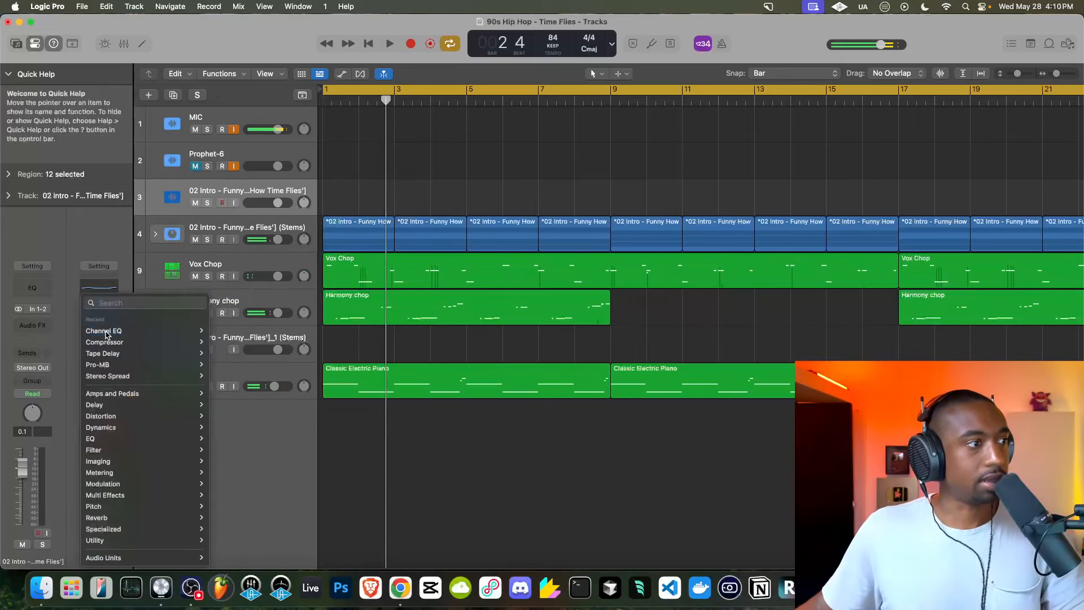
{"action": "mouse_move", "coordinate": [106, 334]}
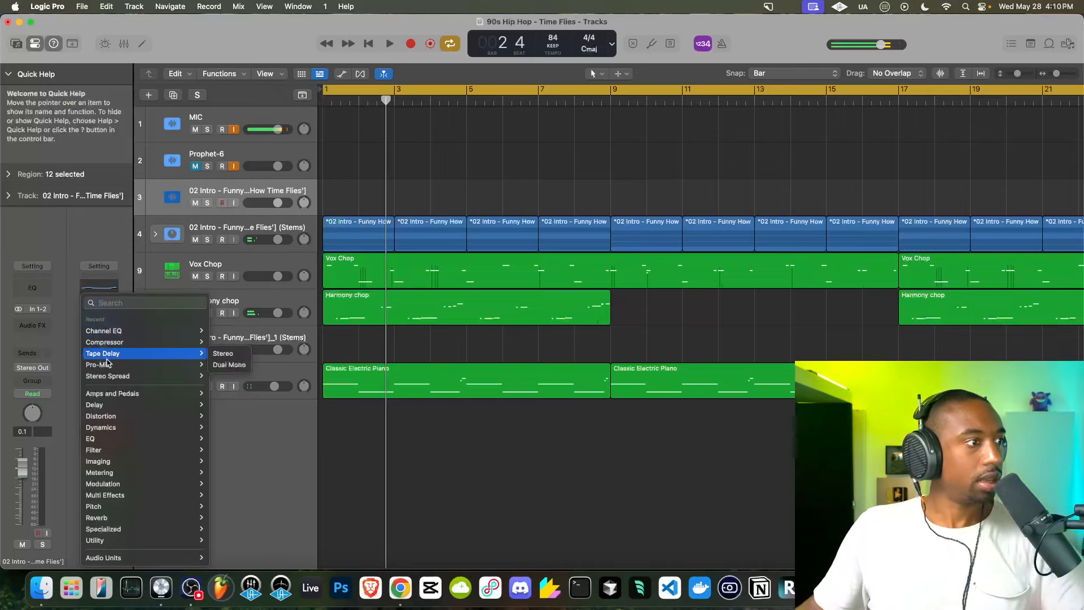
{"action": "mouse_move", "coordinate": [126, 355]}
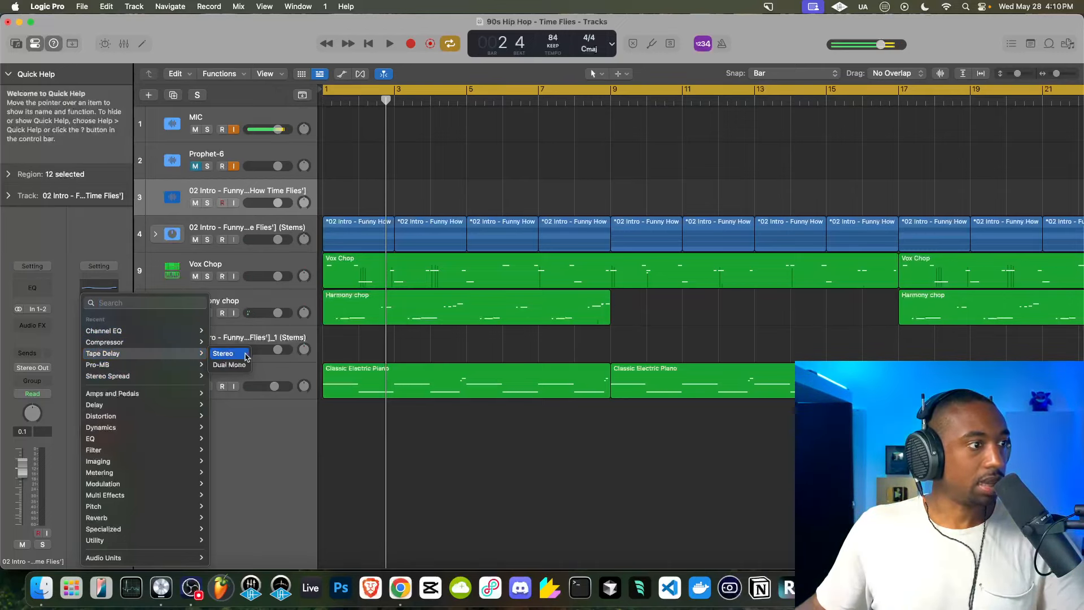
{"action": "left_click", "coordinate": [245, 354]}
{"action": "left_click", "coordinate": [370, 252]}
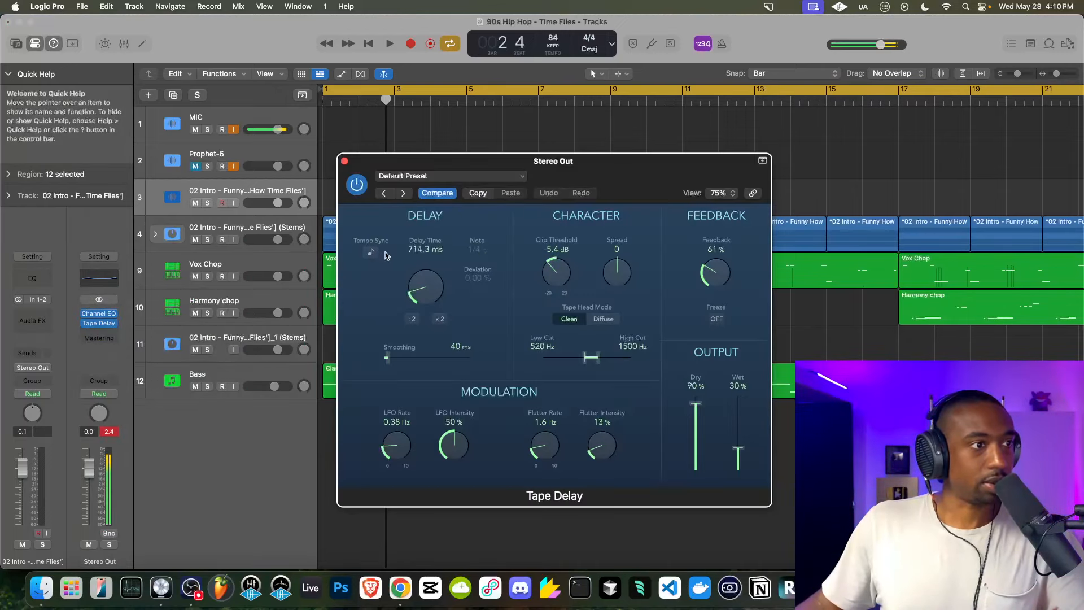
Neutralize the Tape Delay: zero feedback, dry, modulation intensities and delay time; set wet to 100%, cuts to 20 and 20000 Hz, clip threshold to 0 dB.
{"action": "left_click_drag", "start_coordinate": [718, 273], "coordinate": [702, 473]}
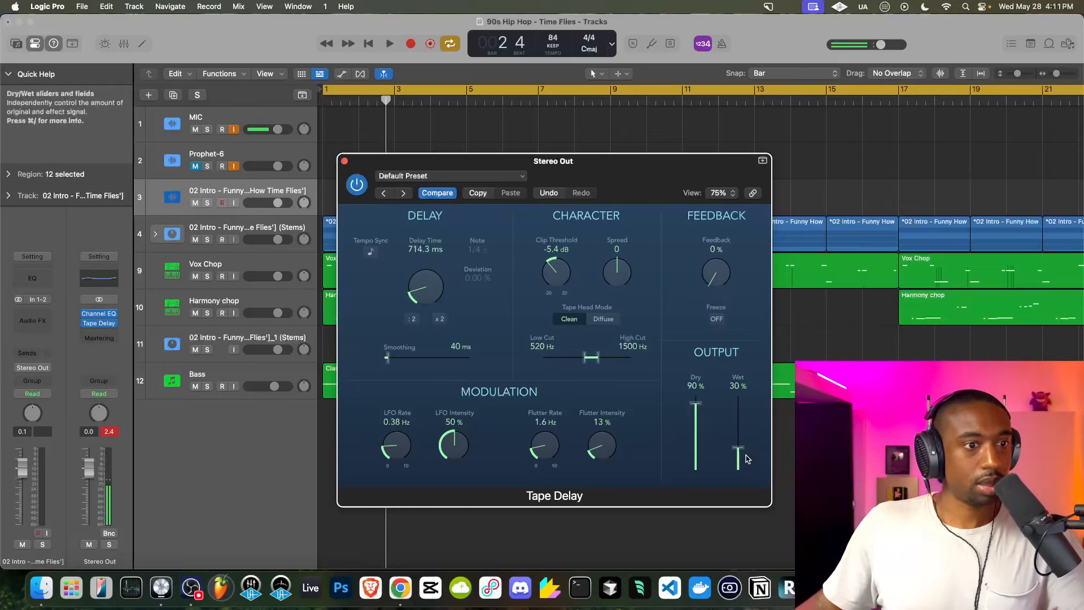
{"action": "left_click_drag", "start_coordinate": [600, 362], "coordinate": [612, 356]}
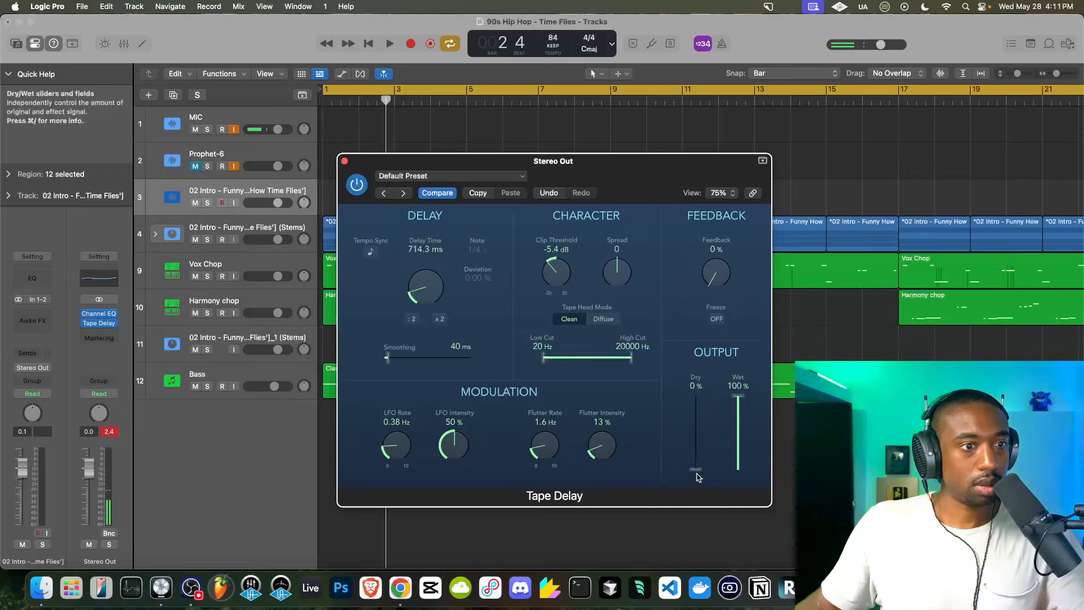
{"action": "left_click_drag", "start_coordinate": [603, 447], "coordinate": [600, 533]}
{"action": "left_click_drag", "start_coordinate": [456, 443], "coordinate": [451, 559]}
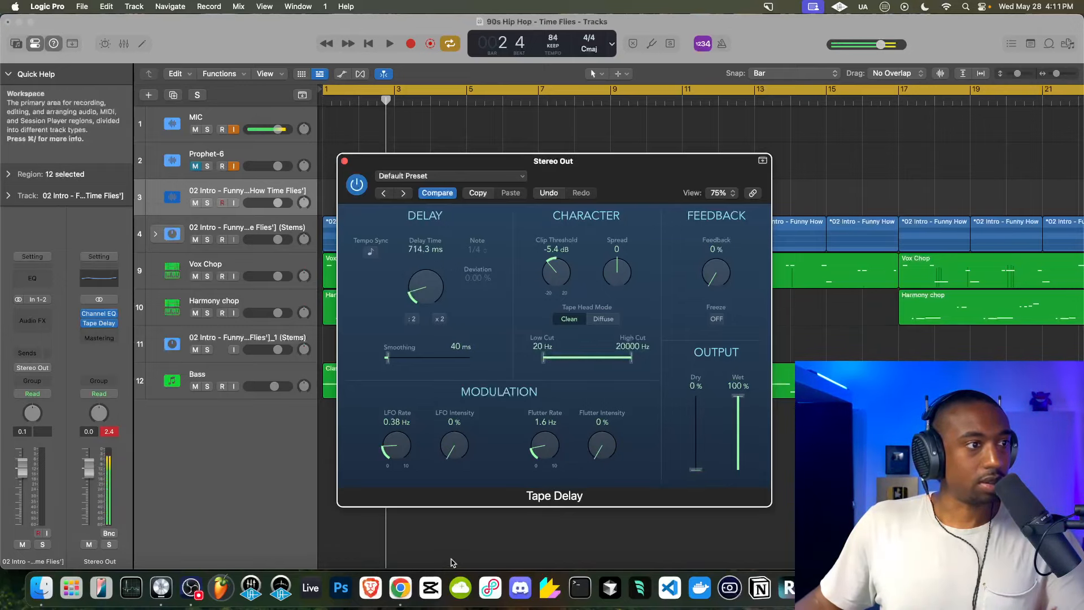
{"action": "left_click_drag", "start_coordinate": [425, 285], "coordinate": [418, 391]}
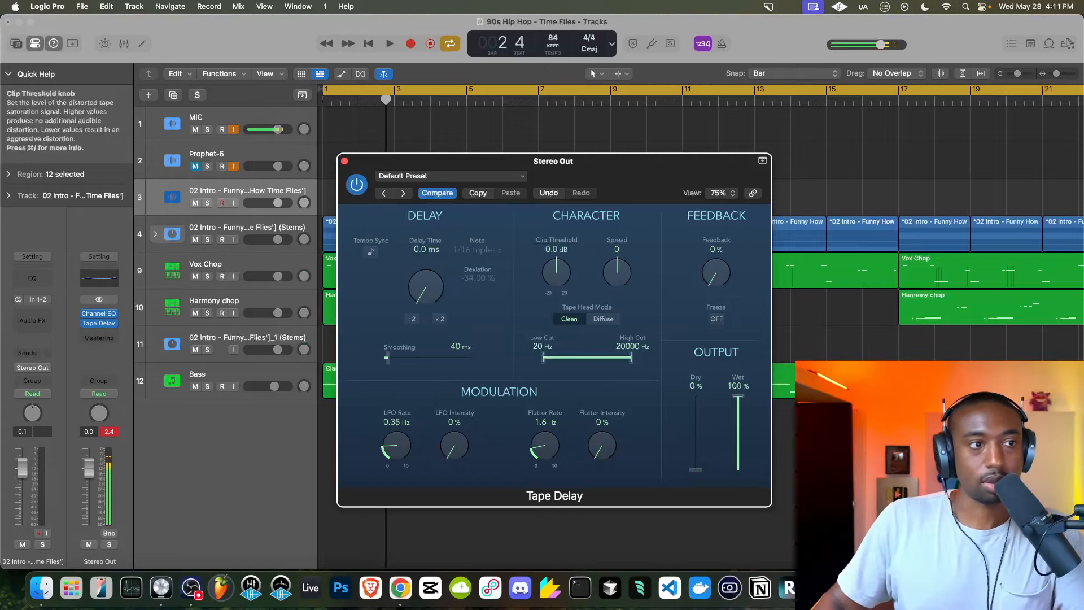
Set the Tape Delay's clip threshold to -9.4 dB and its high cut to 2100 Hz while replaying the beat from bar 1.
{"action": "key", "text": "space"}
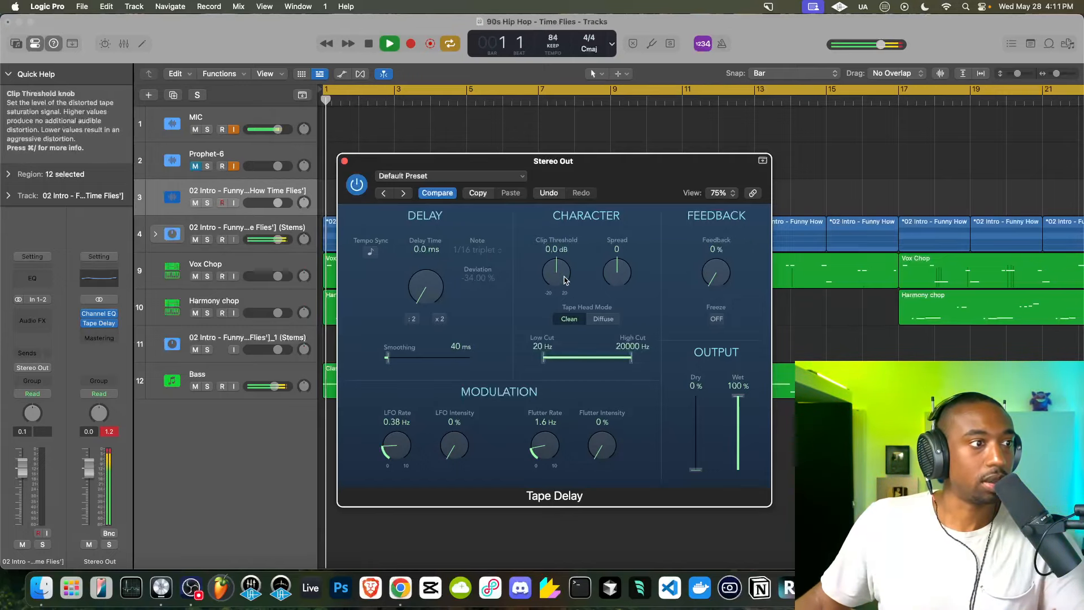
{"action": "left_click_drag", "start_coordinate": [562, 271], "coordinate": [550, 312]}
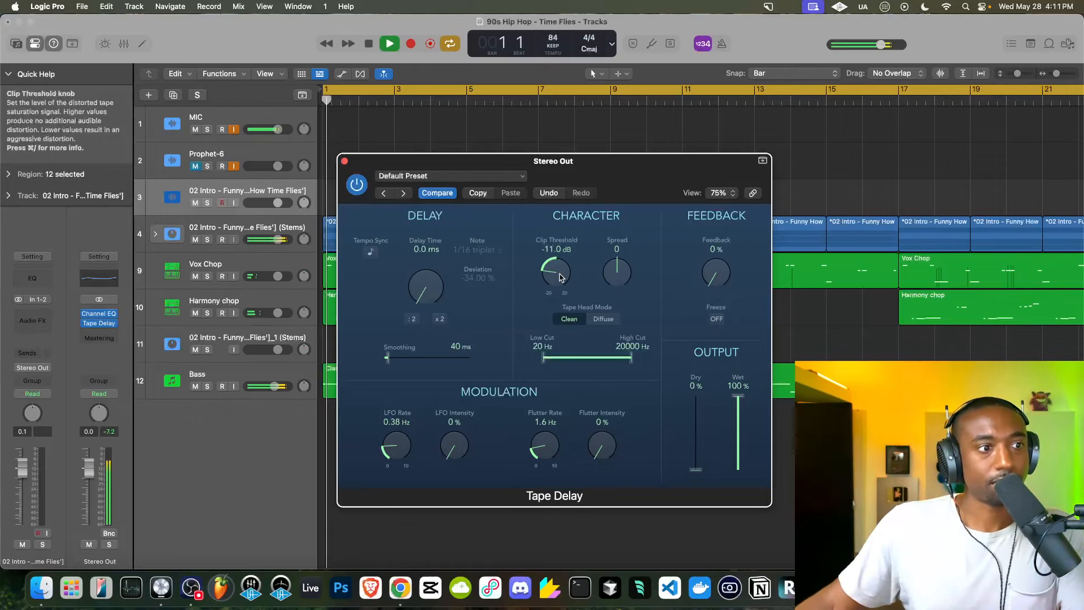
{"action": "key", "text": "space"}
{"action": "left_click_drag", "start_coordinate": [698, 377], "coordinate": [682, 486]}
{"action": "key", "text": "space"}
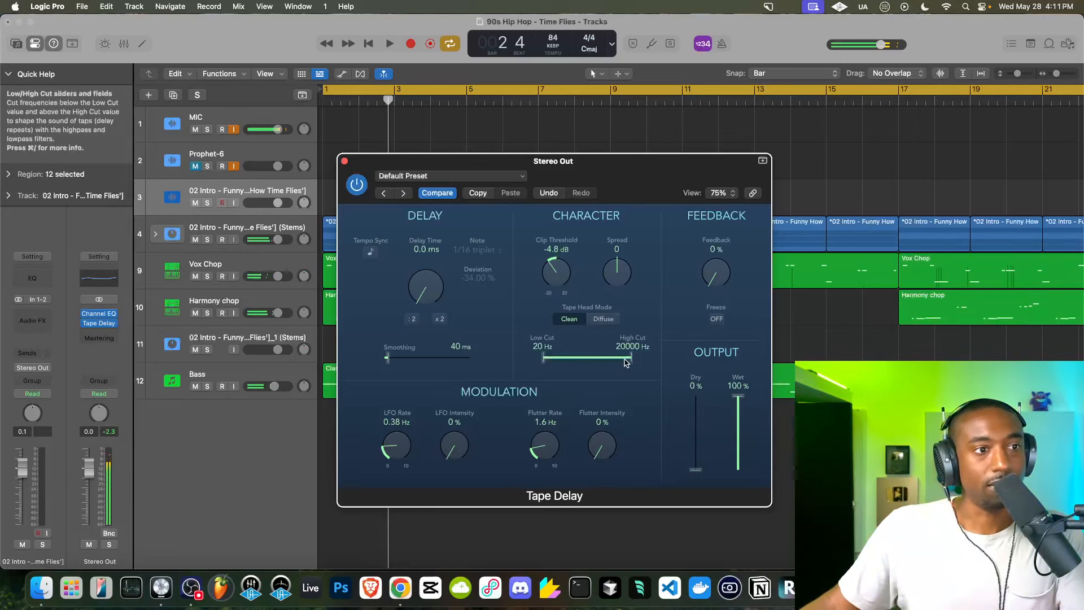
{"action": "left_click_drag", "start_coordinate": [585, 360], "coordinate": [700, 360]}
{"action": "key", "text": "space"}
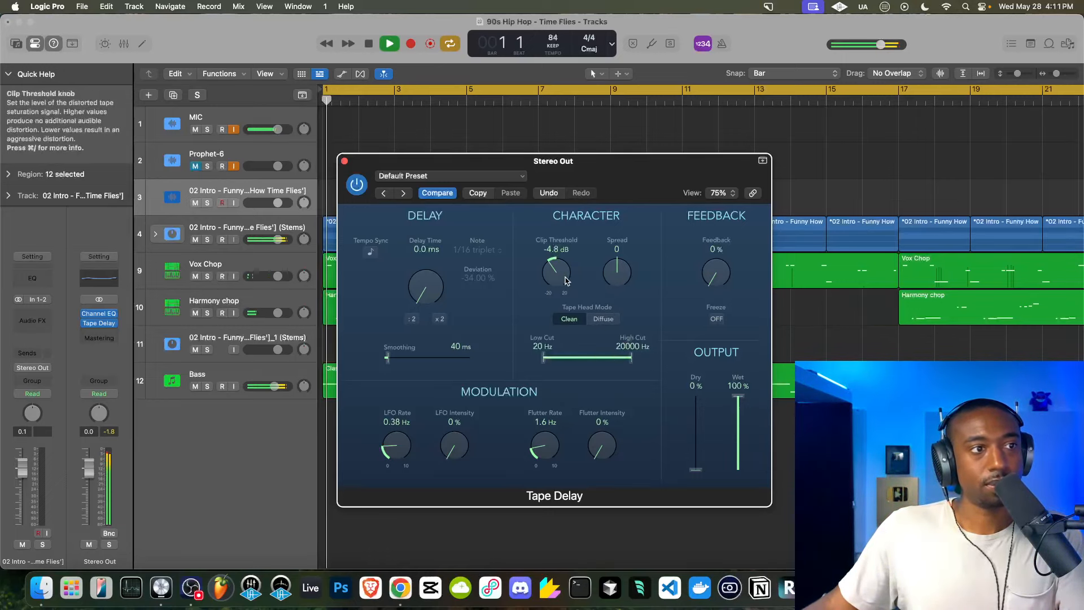
{"action": "left_click_drag", "start_coordinate": [566, 276], "coordinate": [558, 295]}
{"action": "left_click_drag", "start_coordinate": [636, 362], "coordinate": [622, 361]}
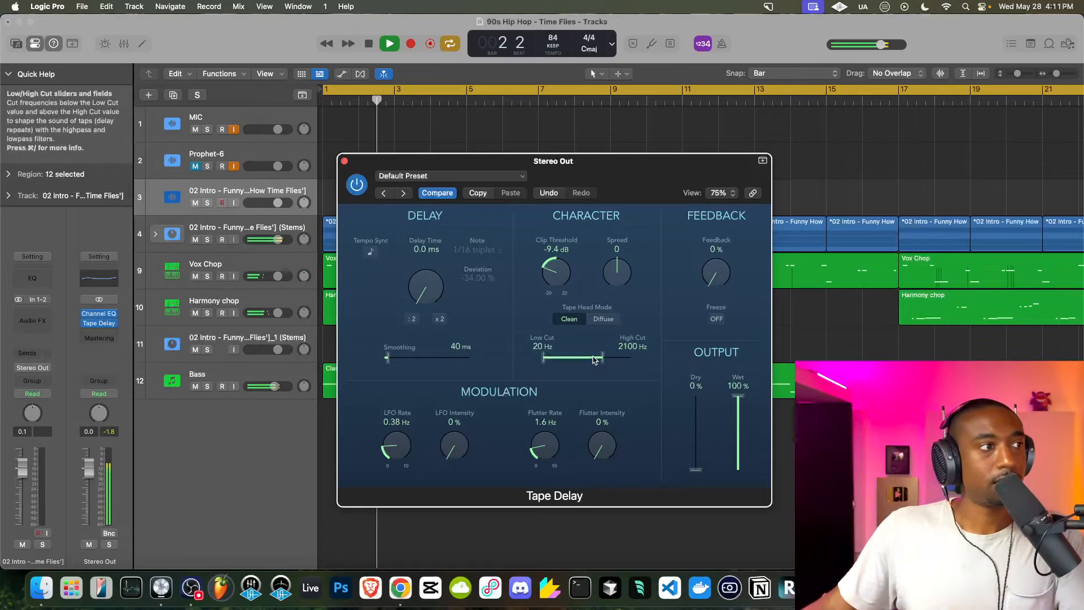
{"action": "key", "text": "space"}
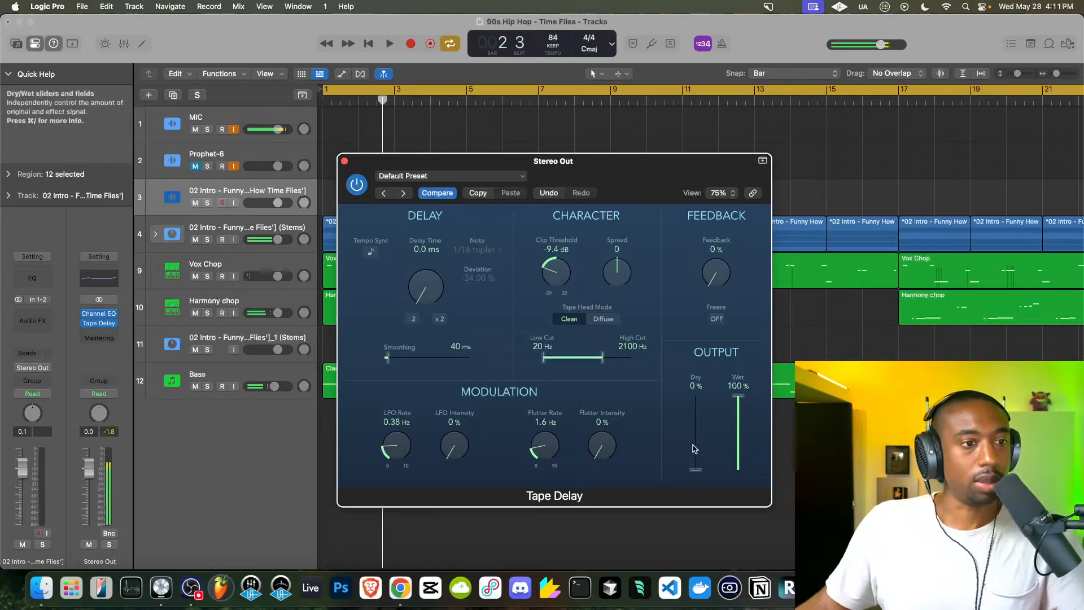
Balance the Tape Delay output at 100% dry and 44% wet during playback and close the plug-in.
{"action": "mouse_move", "coordinate": [737, 396]}
{"action": "left_mouse_down"}
{"action": "mouse_move", "coordinate": [740, 439]}
{"action": "mouse_move", "coordinate": [736, 410]}
{"action": "left_mouse_up"}
{"action": "key", "text": "Return"}
{"action": "key", "text": "space"}
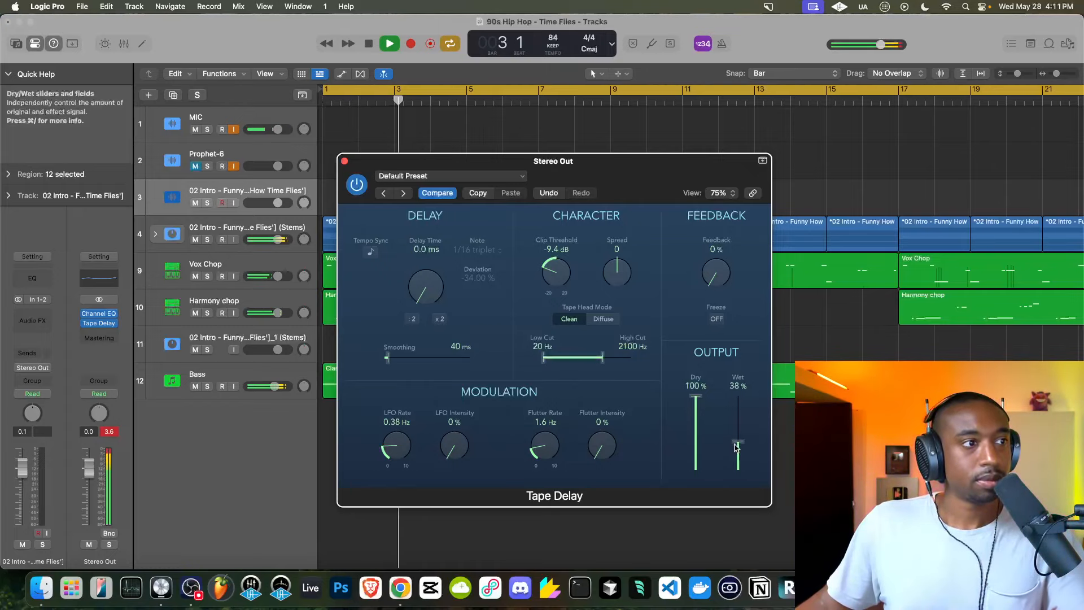
{"action": "left_click_drag", "start_coordinate": [735, 426], "coordinate": [735, 425]}
{"action": "left_click_drag", "start_coordinate": [576, 162], "coordinate": [473, 163]}
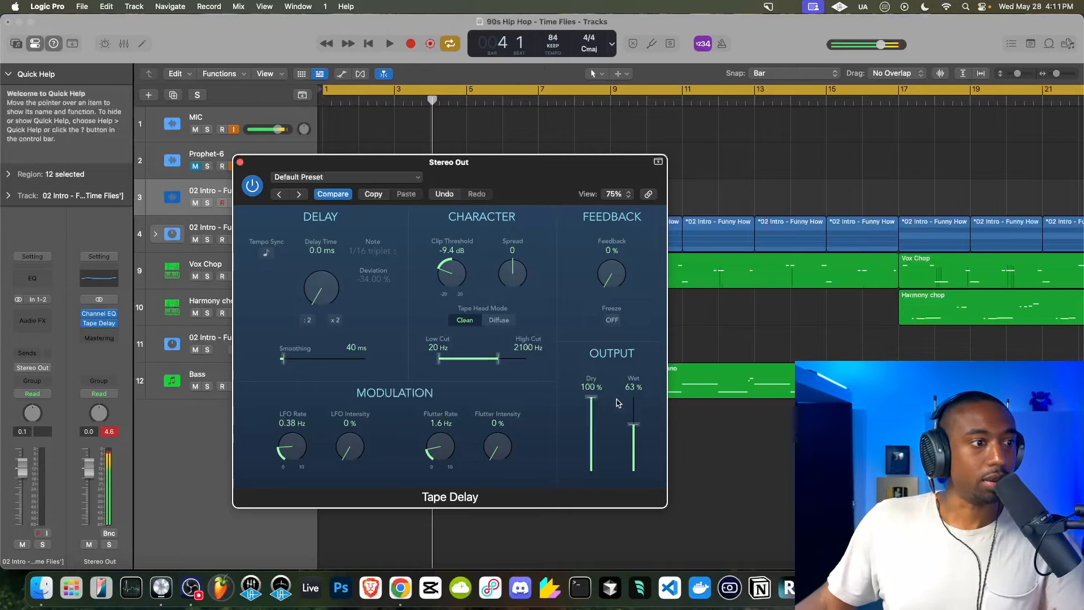
{"action": "key", "text": "Return"}
{"action": "left_click_drag", "start_coordinate": [632, 431], "coordinate": [633, 432]}
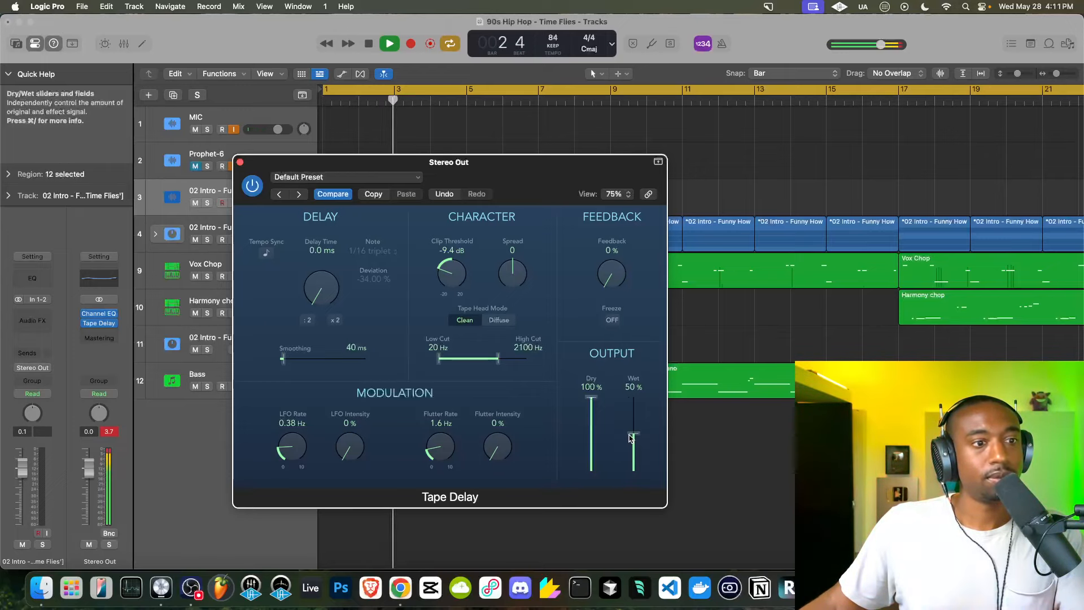
{"action": "key", "text": "space"}
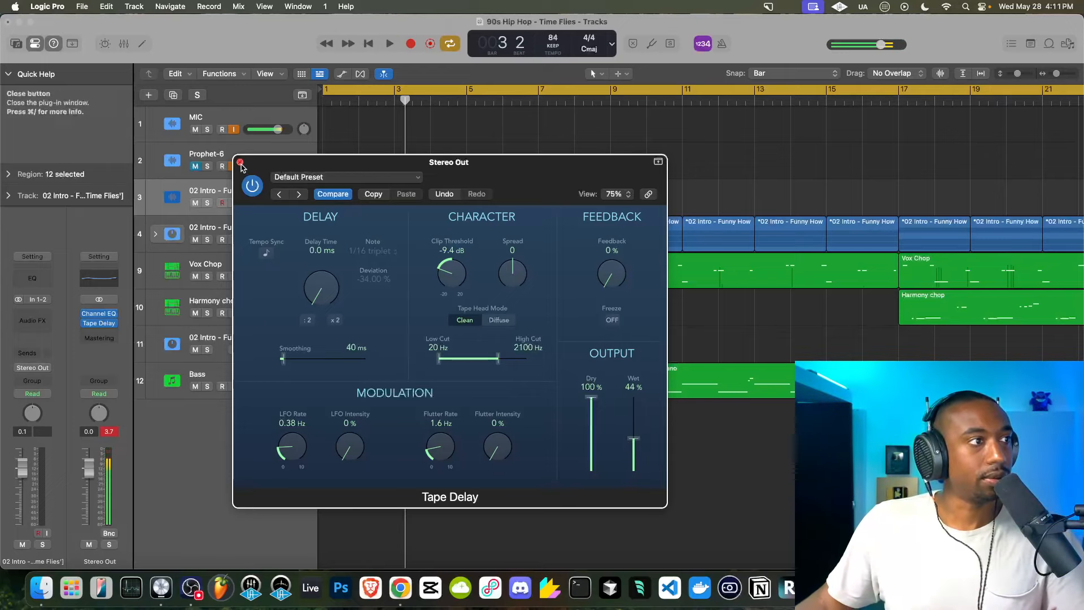
{"action": "left_click", "coordinate": [240, 162]}
Add a Compressor to Stereo Out during playback, turning off auto gain and auto release and adjusting threshold and attack.
{"action": "key", "text": "Return"}
{"action": "key", "text": "space"}
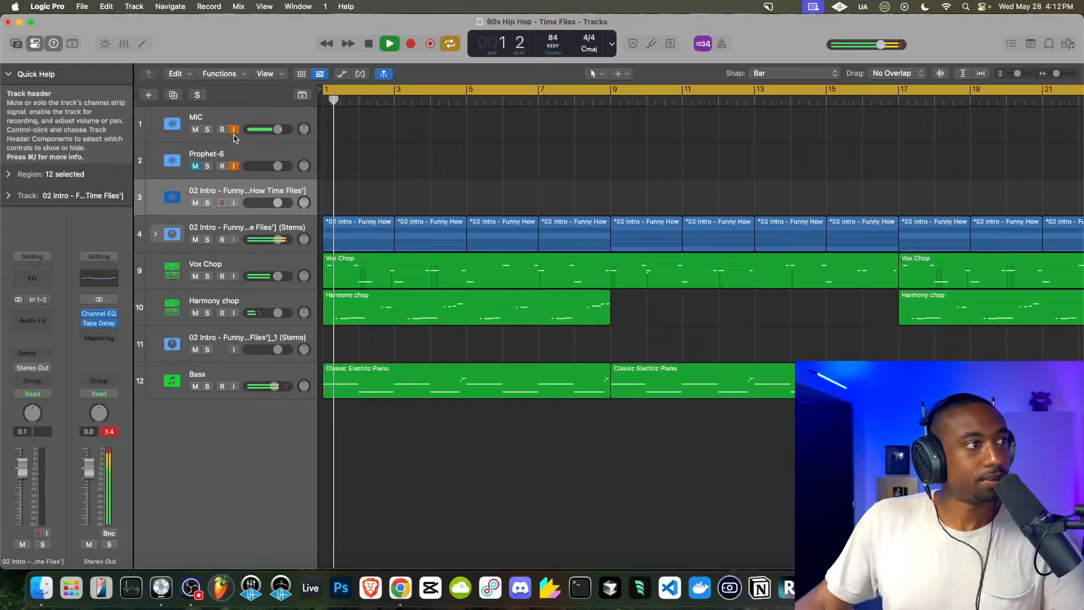
{"action": "left_click", "coordinate": [99, 333]}
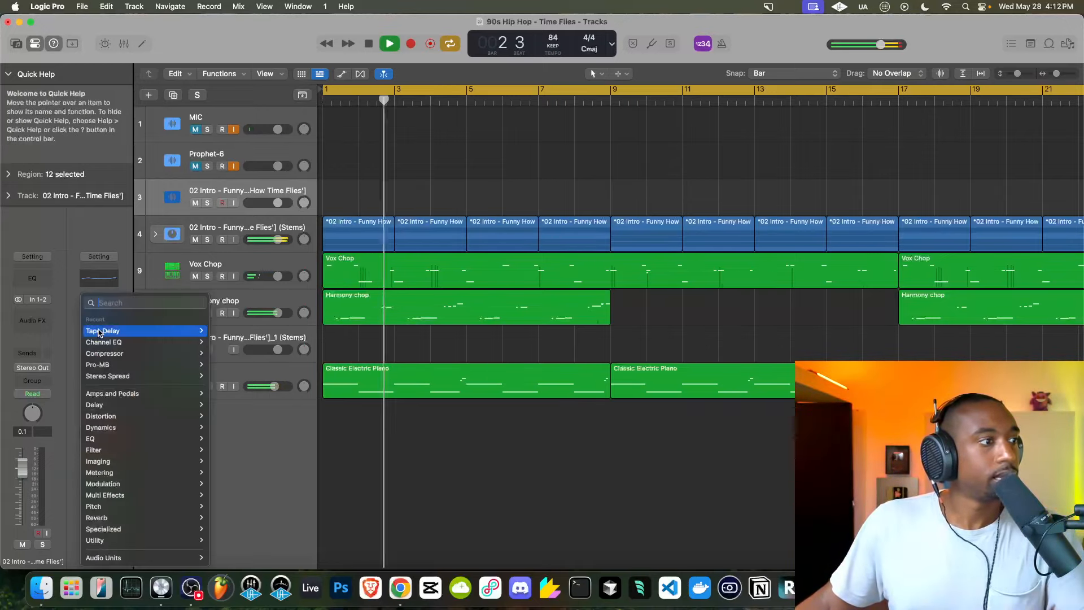
{"action": "mouse_move", "coordinate": [108, 484]}
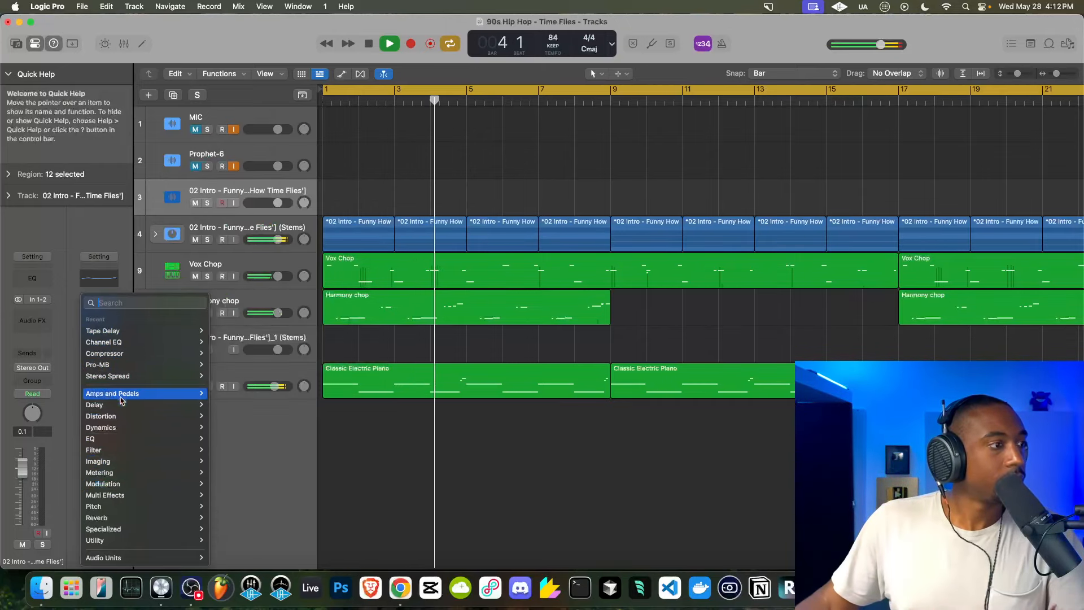
{"action": "left_click", "coordinate": [119, 360]}
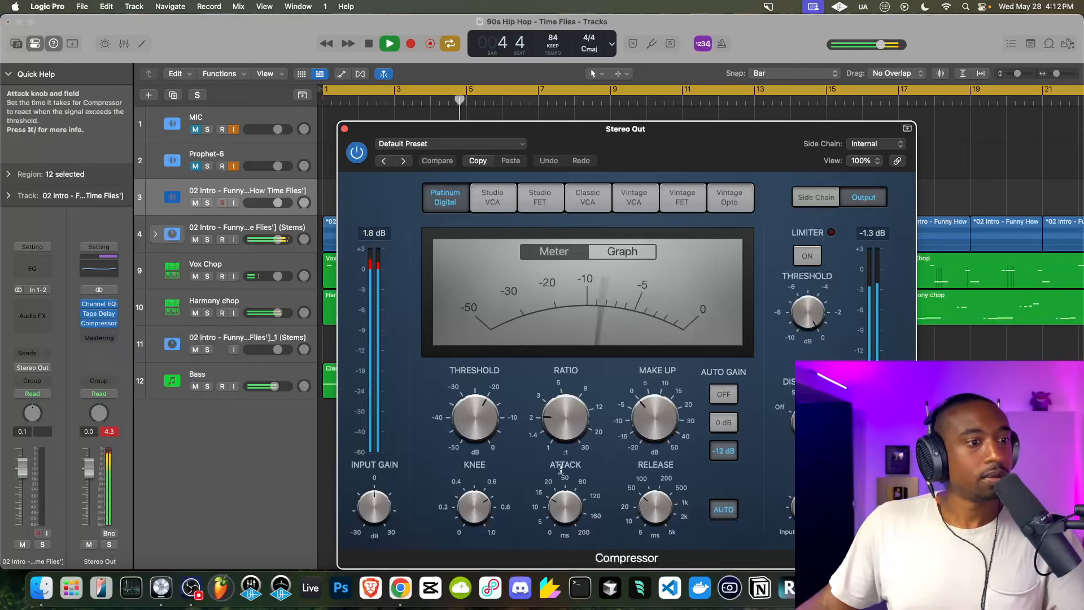
{"action": "mouse_move", "coordinate": [566, 505]}
{"action": "left_mouse_down"}
{"action": "mouse_move", "coordinate": [577, 513]}
{"action": "mouse_move", "coordinate": [574, 501]}
{"action": "left_mouse_up"}
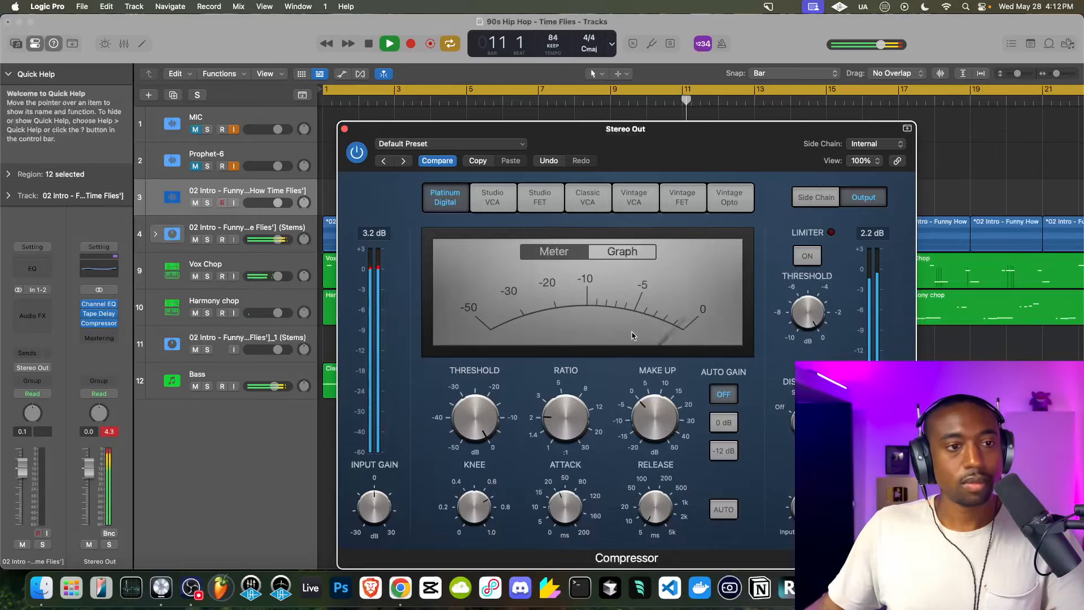
Compare the Compressor's Classic VCA and Studio VCA models and settle on Vintage VCA.
{"action": "left_click", "coordinate": [600, 203]}
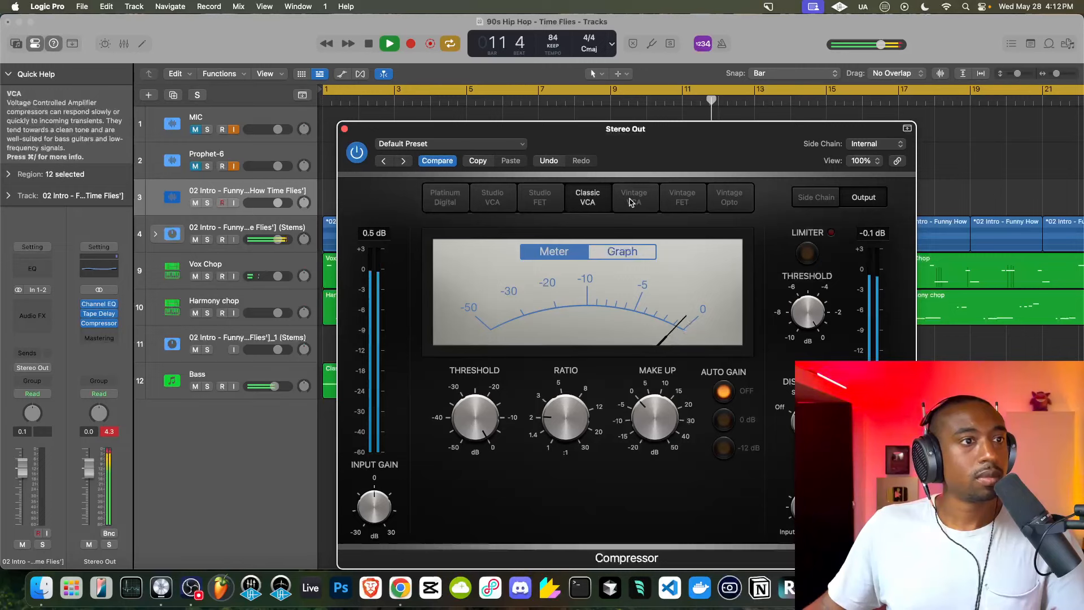
{"action": "left_click", "coordinate": [492, 197]}
{"action": "left_click", "coordinate": [540, 197]}
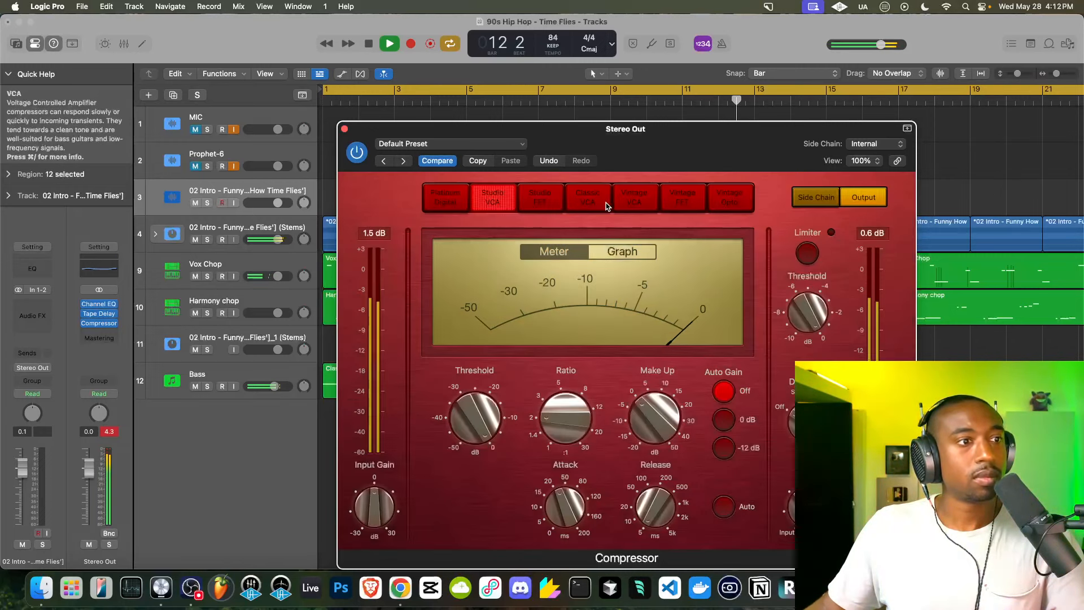
{"action": "left_click", "coordinate": [631, 197]}
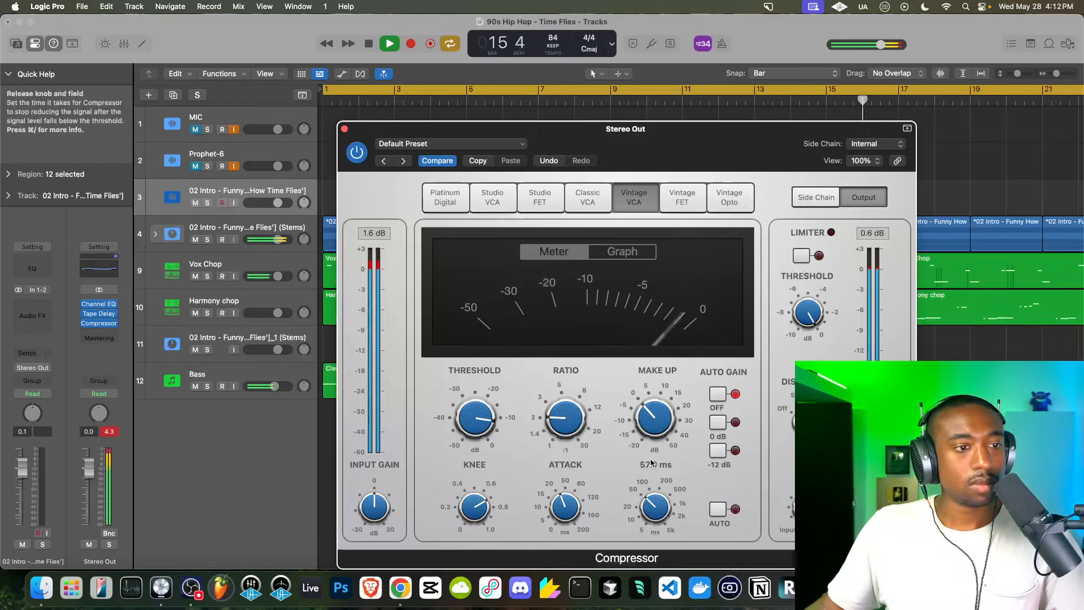
Adjust the Compressor's threshold to about -10 dB while replaying from bar 1 and close the plug-in.
{"action": "left_click_drag", "start_coordinate": [474, 419], "coordinate": [468, 446]}
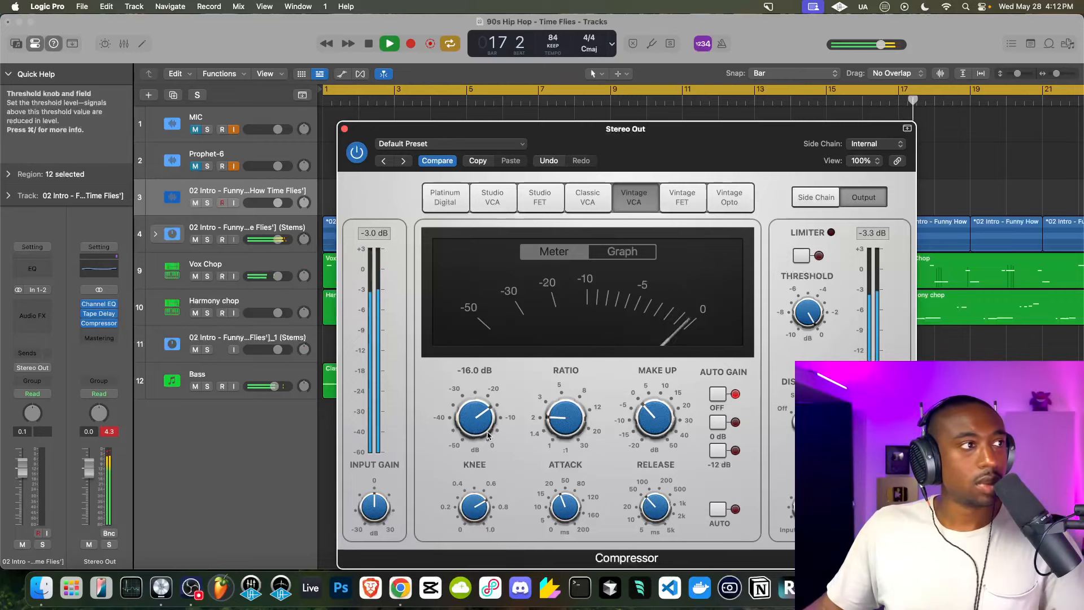
{"action": "key", "text": "space"}
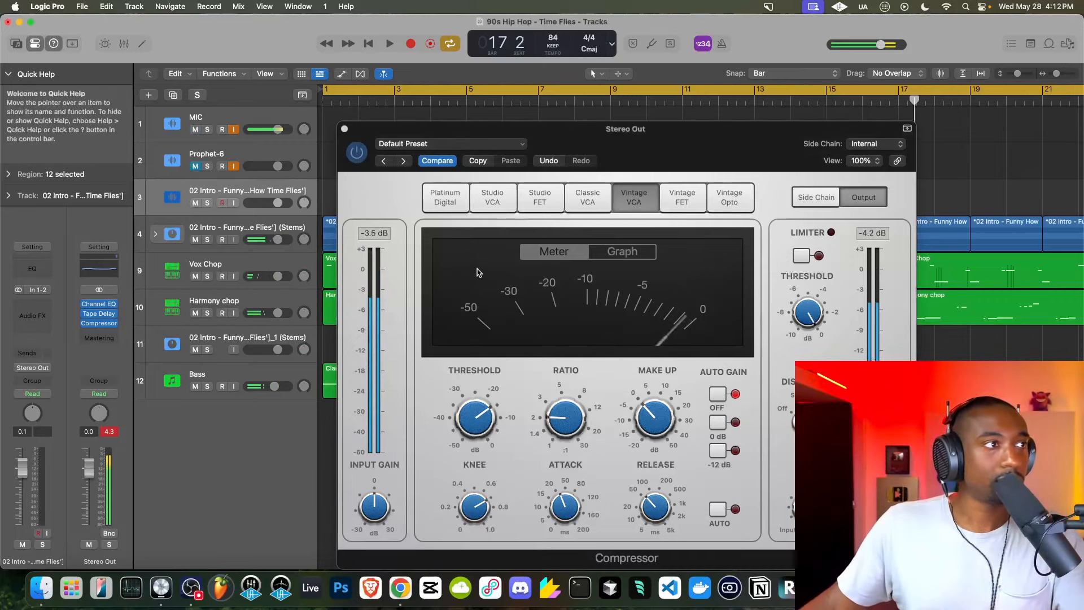
{"action": "key", "text": "space"}
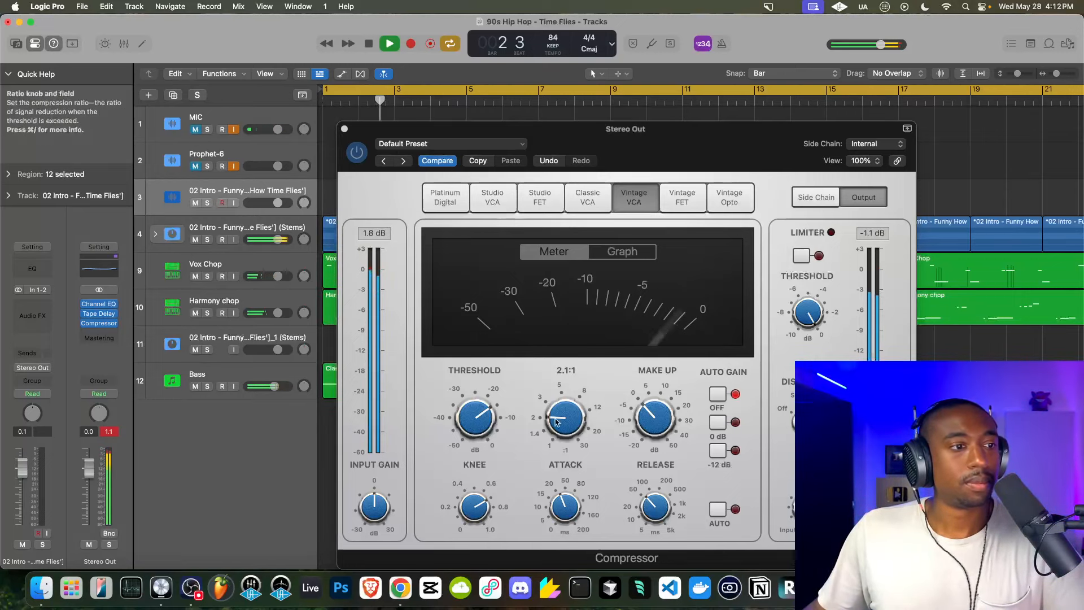
{"action": "left_click", "coordinate": [476, 411]}
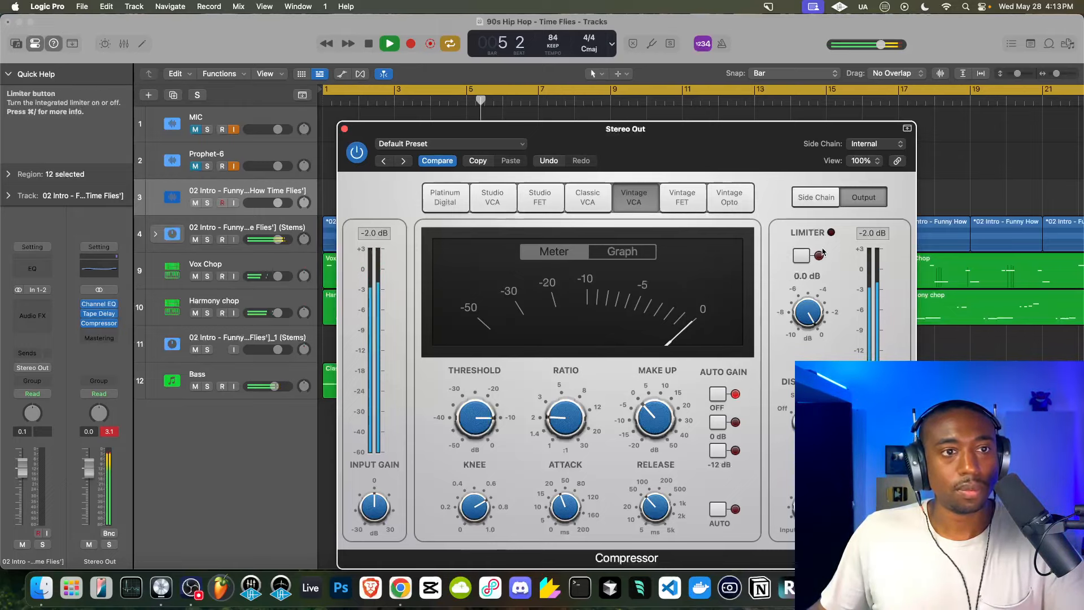
{"action": "left_click", "coordinate": [344, 131]}
Lower the master gain of the Stereo Out Channel EQ by about 2 dB.
{"action": "left_click", "coordinate": [99, 303]}
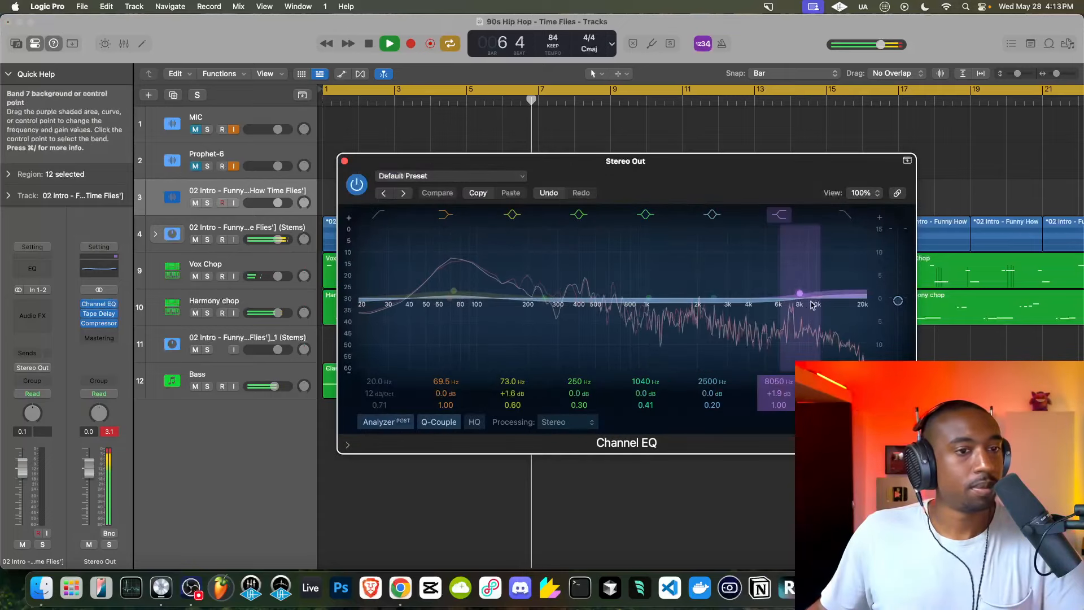
{"action": "left_click_drag", "start_coordinate": [897, 301], "coordinate": [897, 310]}
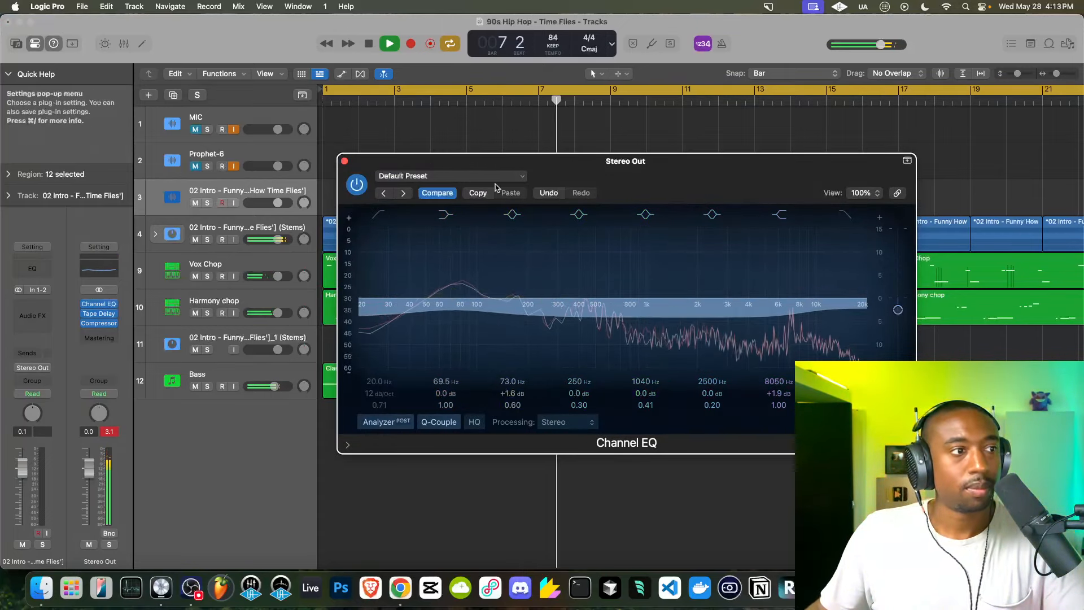
{"action": "left_click", "coordinate": [344, 161]}
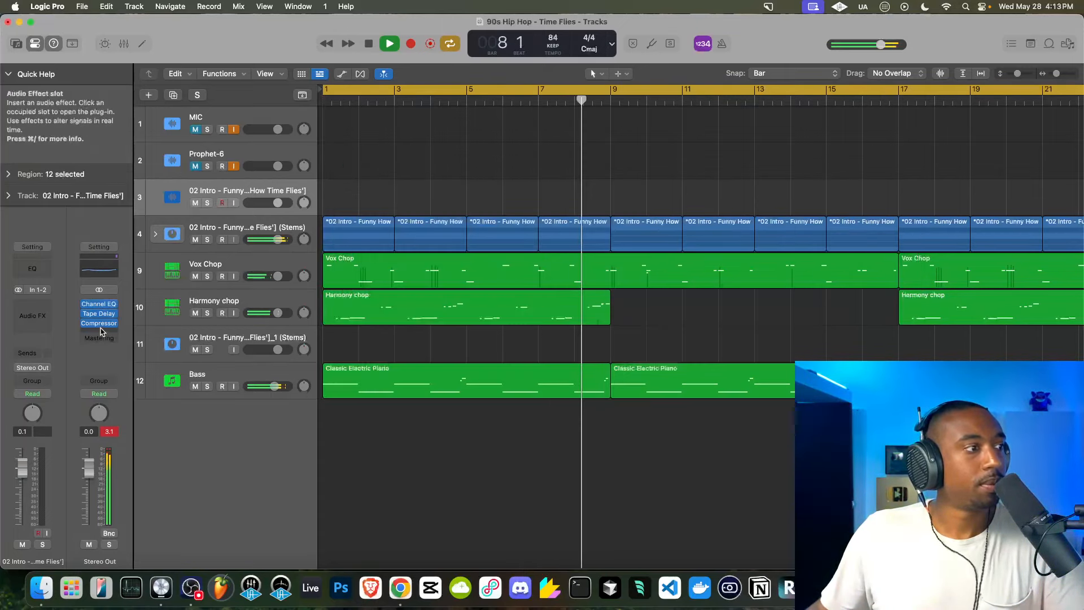
Insert a Limiter on Stereo Out after the Compressor.
{"action": "left_click", "coordinate": [100, 333]}
{"action": "mouse_move", "coordinate": [118, 428]}
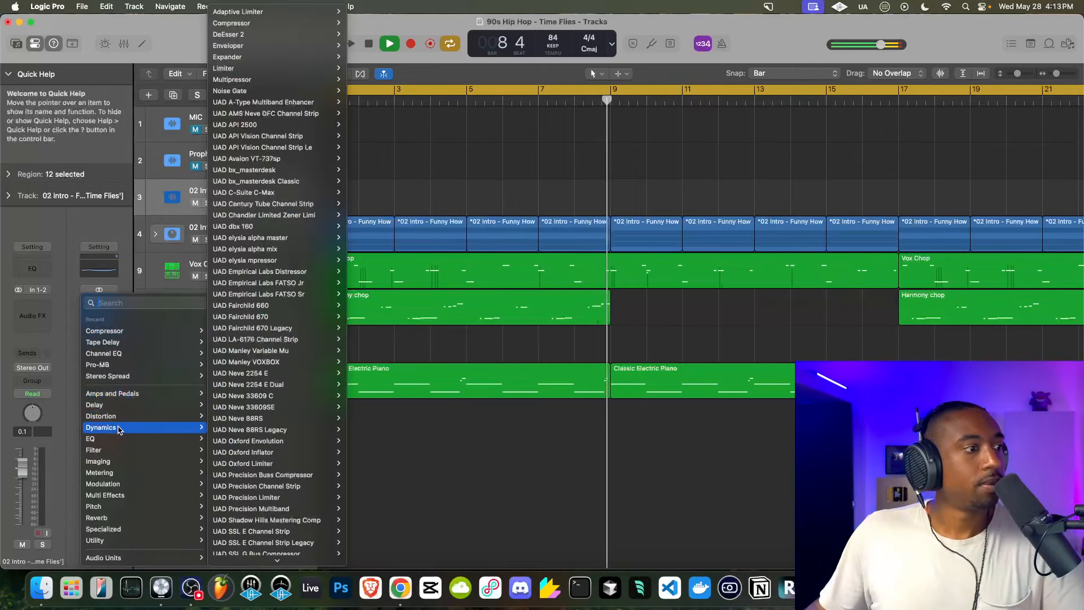
{"action": "mouse_move", "coordinate": [316, 68]}
{"action": "left_click", "coordinate": [364, 68]}
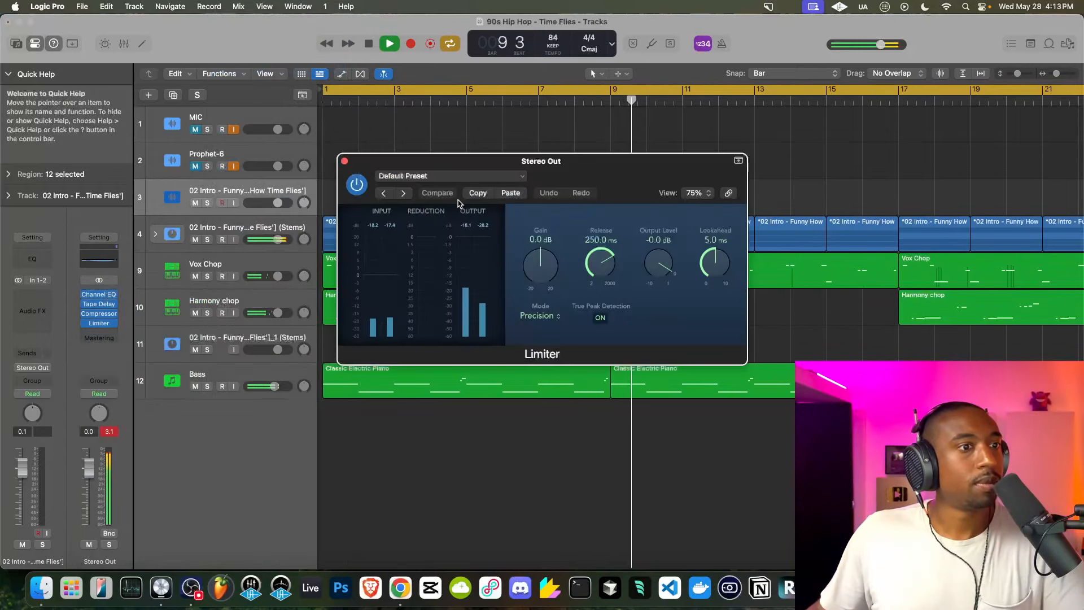
Raise the Limiter's gain to about +3 dB during playback and close the plug-in.
{"action": "left_click_drag", "start_coordinate": [536, 266], "coordinate": [536, 255]}
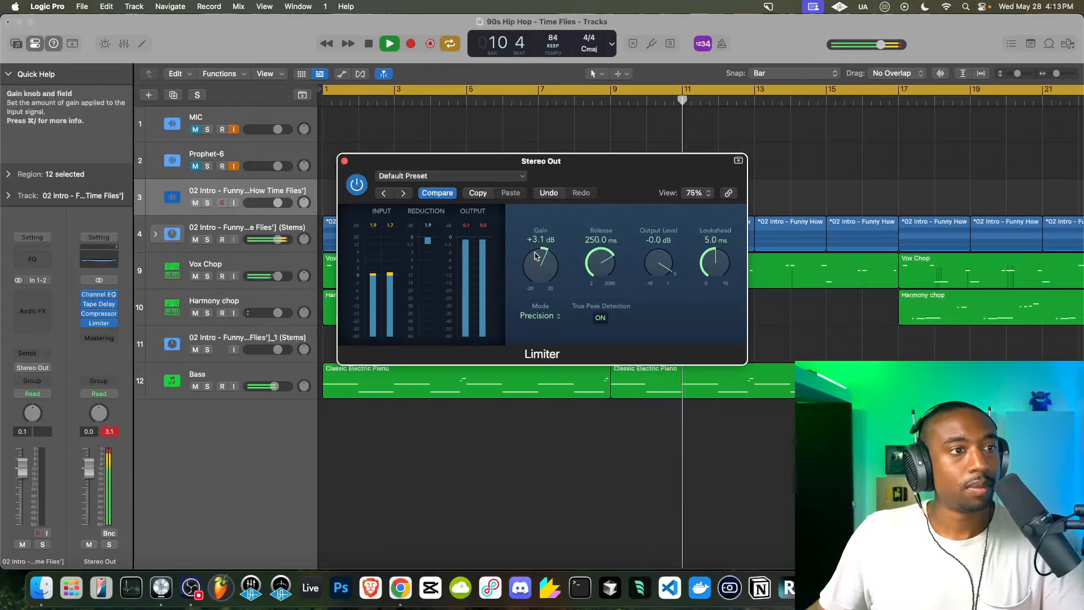
{"action": "left_click", "coordinate": [344, 161]}
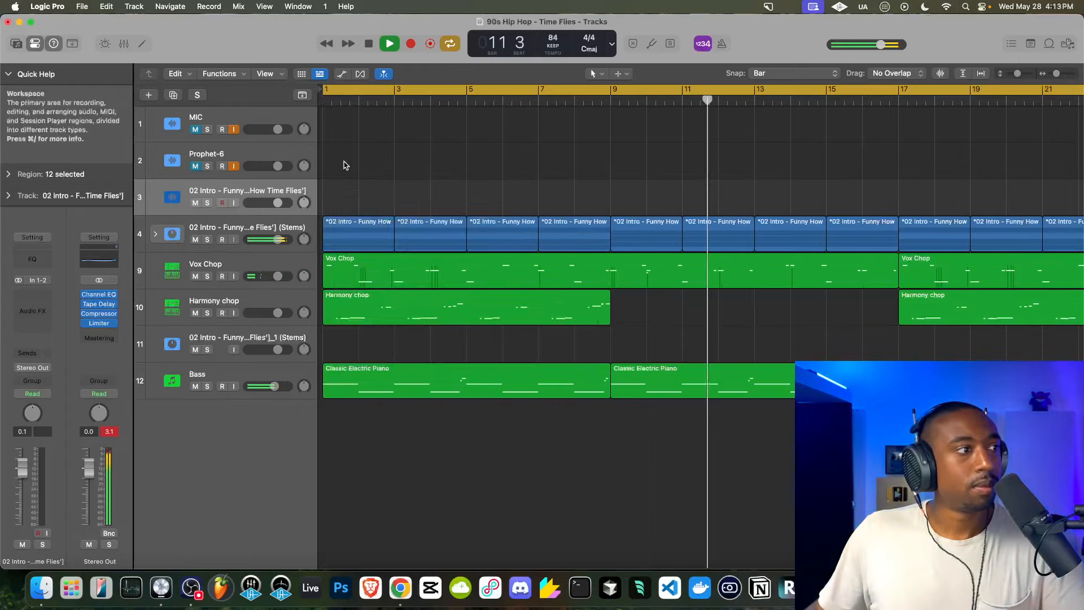
Search the effects for "transi" and "expand", and insert a stereo Expander on Stereo Out after the Limiter.
{"action": "left_click", "coordinate": [102, 330]}
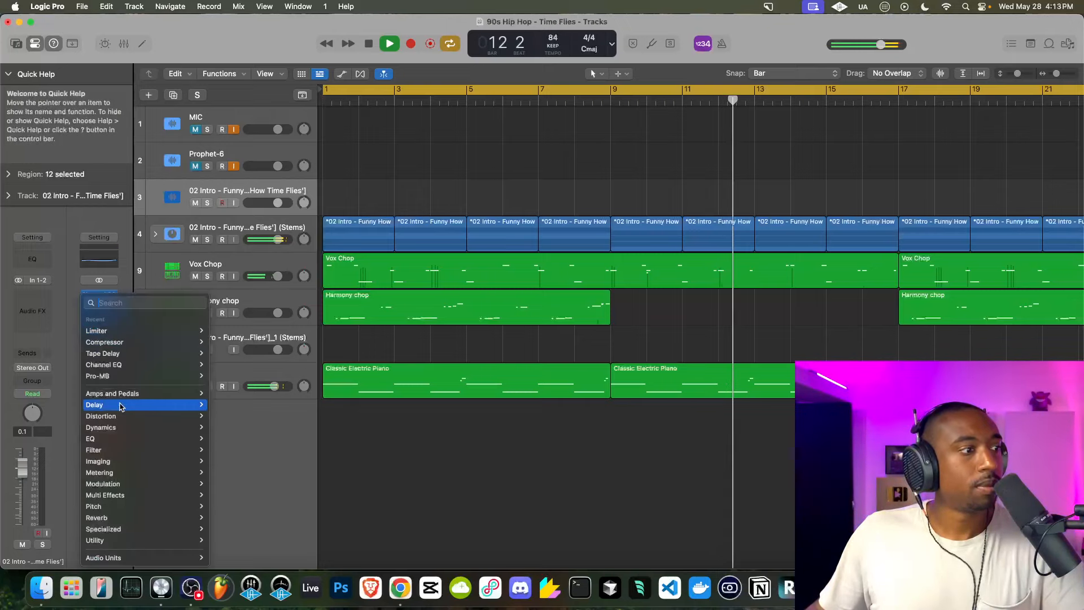
{"action": "type", "text": "transi"}
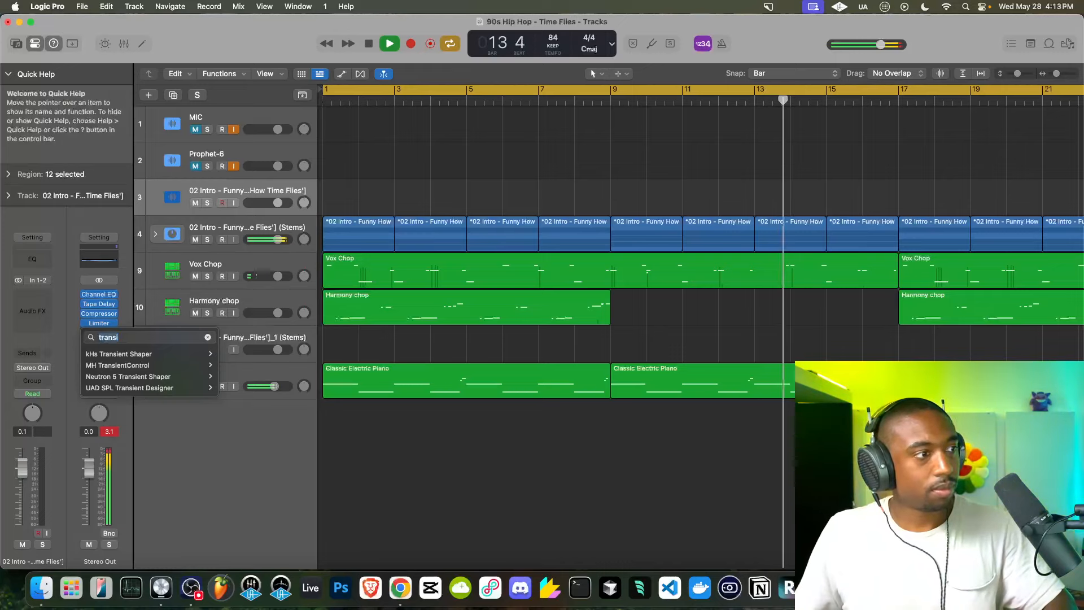
{"action": "key", "text": "BackSpace"}
{"action": "key", "text": "BackSpace"}
{"action": "key", "text": "BackSpace"}
{"action": "key", "text": "BackSpace"}
{"action": "key", "text": "BackSpace"}
{"action": "key", "text": "BackSpace"}
{"action": "type", "text": "expand"}
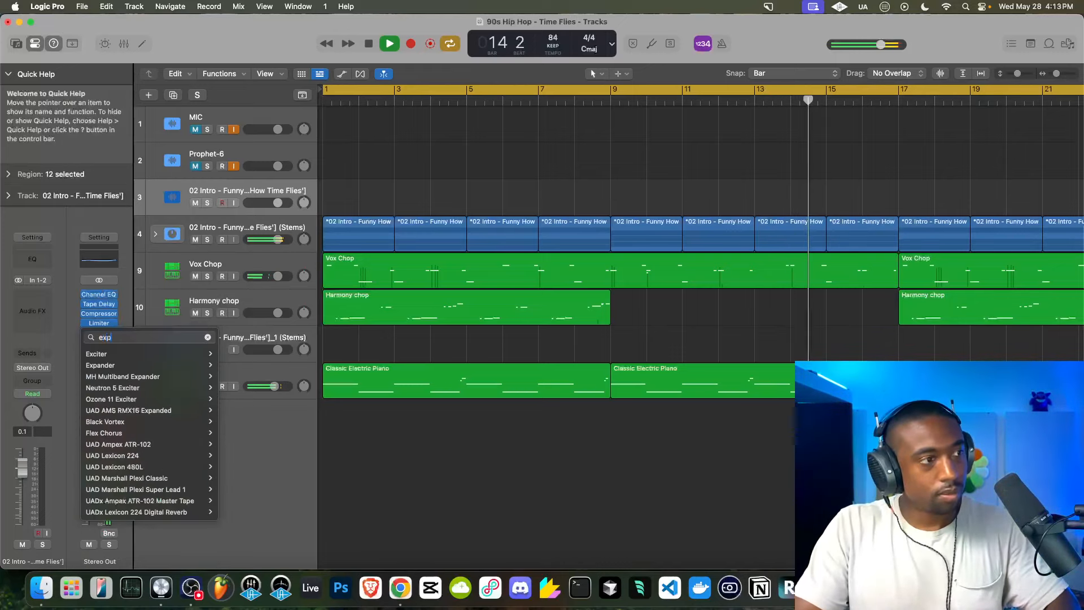
{"action": "mouse_move", "coordinate": [103, 356]}
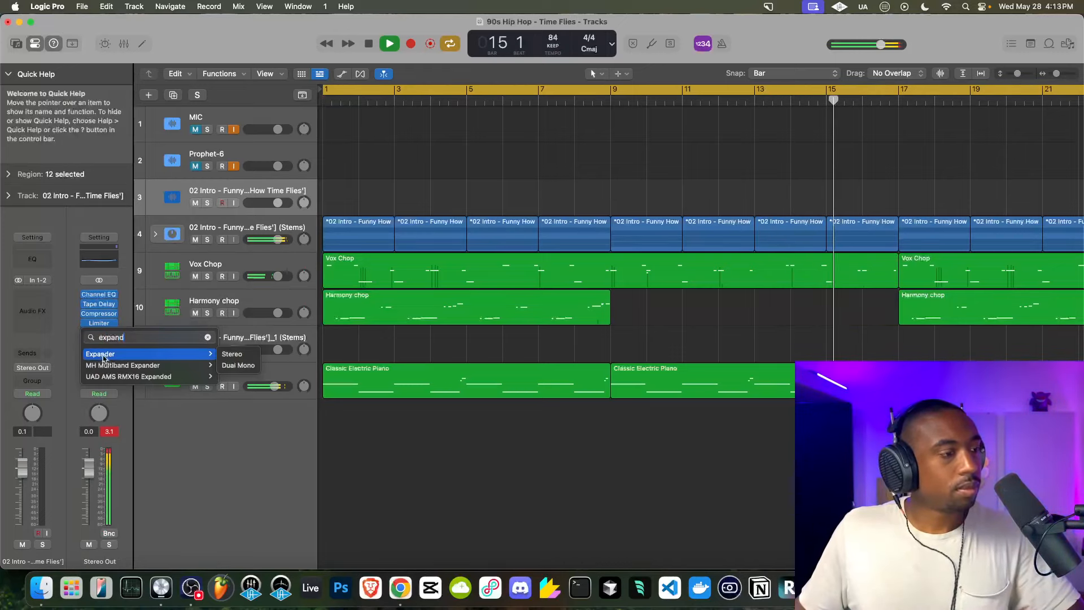
{"action": "left_click", "coordinate": [236, 354]}
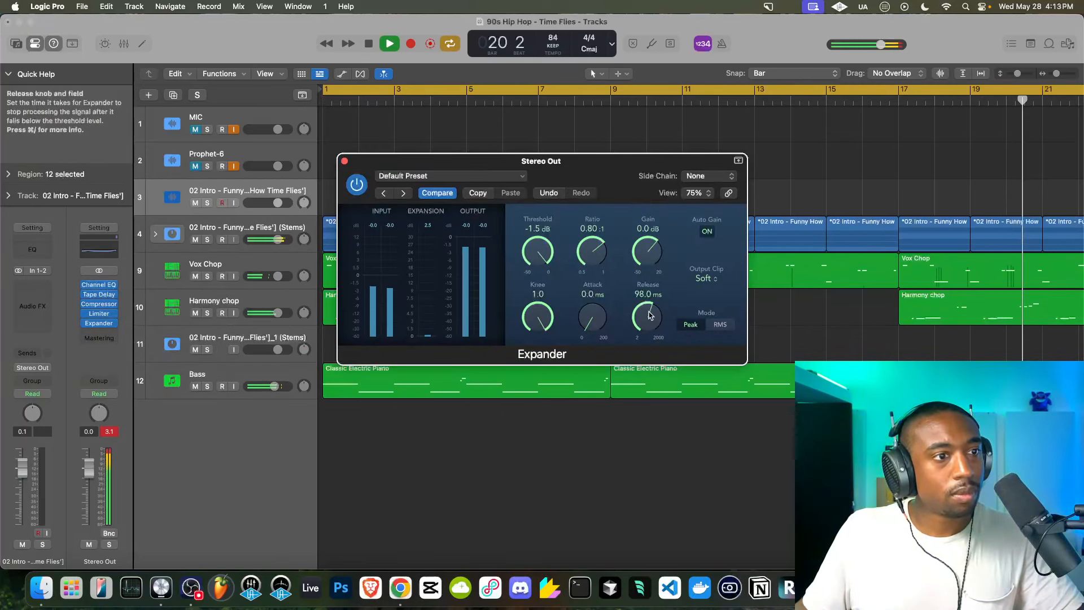
Set the Expander's release to 34 ms and its ratio to 0.67:1 during playback.
{"action": "left_click_drag", "start_coordinate": [638, 343], "coordinate": [637, 346]}
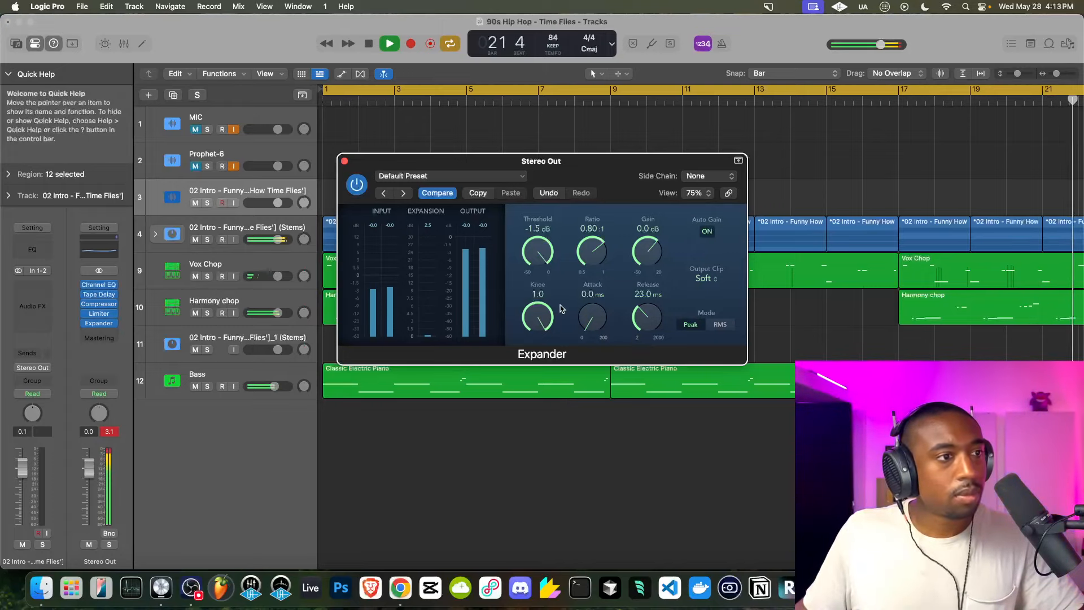
{"action": "left_click_drag", "start_coordinate": [638, 317], "coordinate": [639, 312]}
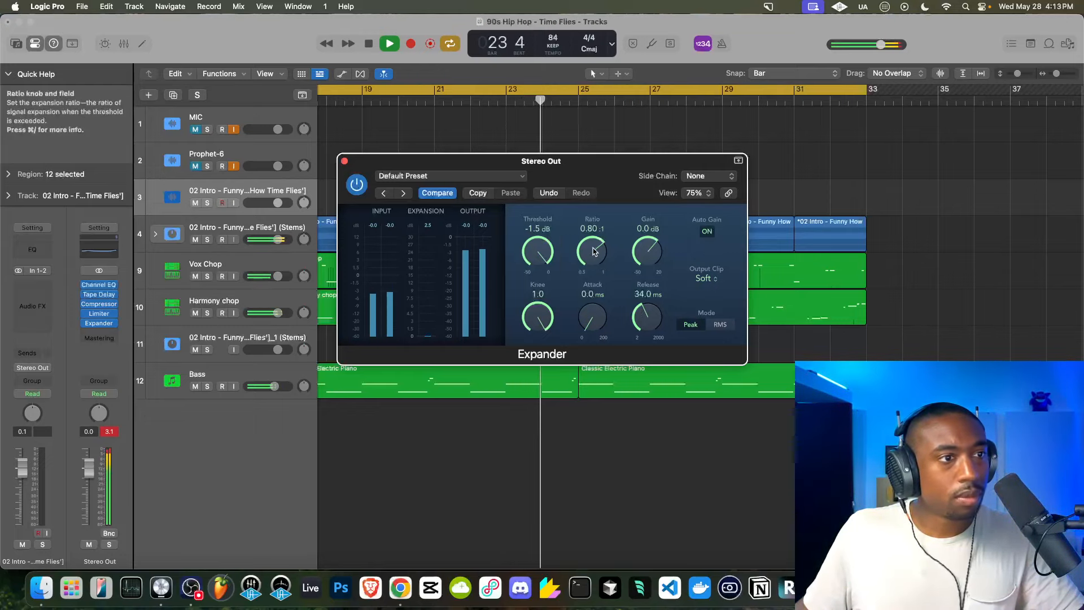
{"action": "left_click_drag", "start_coordinate": [593, 244], "coordinate": [596, 226]}
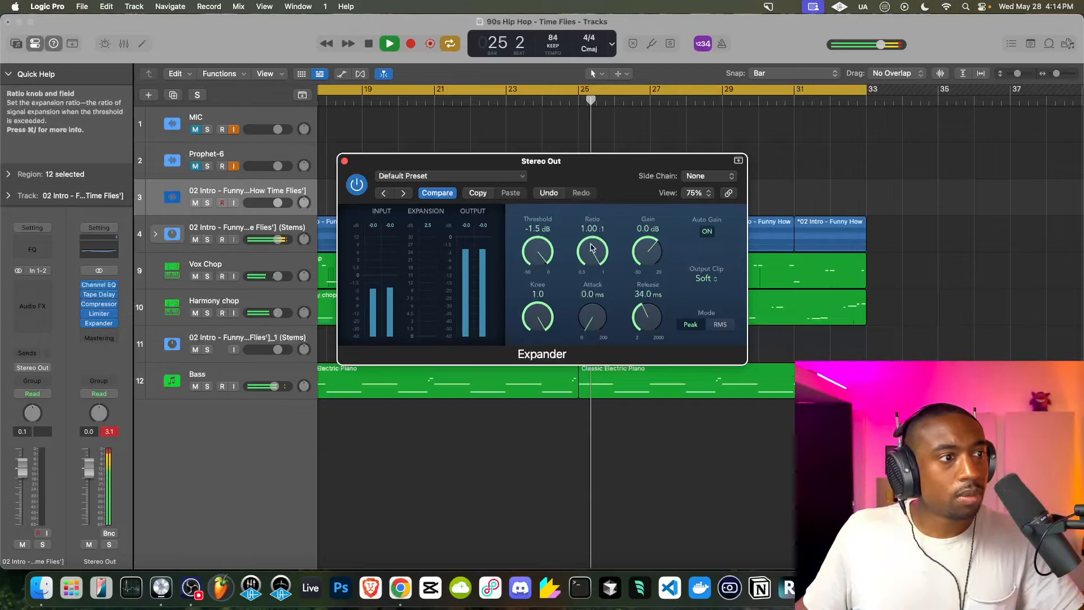
{"action": "left_click_drag", "start_coordinate": [584, 284], "coordinate": [548, 354]}
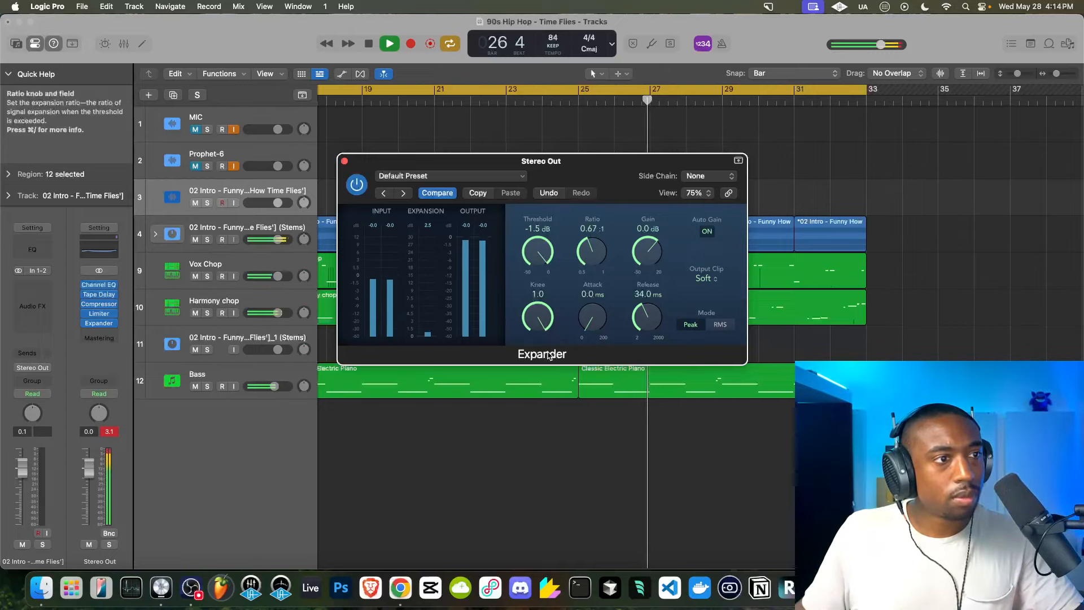
Unmute the MIC track and raise the Expander's ratio to 0.81:1 while replaying from bar 1.
{"action": "key", "text": "space"}
{"action": "left_click", "coordinate": [196, 132]}
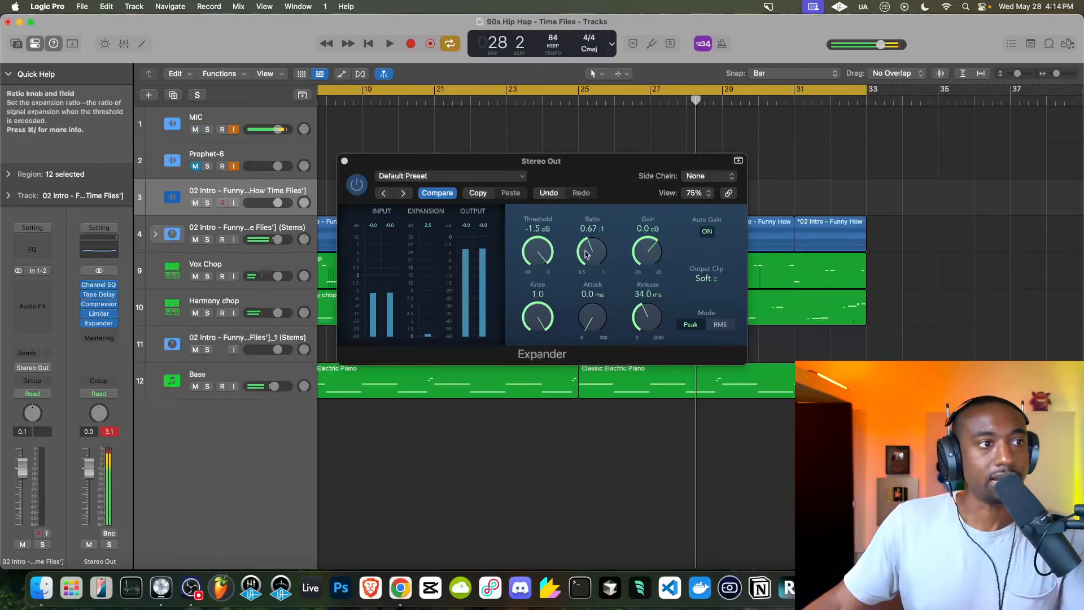
{"action": "left_click_drag", "start_coordinate": [596, 252], "coordinate": [593, 228]}
{"action": "key", "text": "space"}
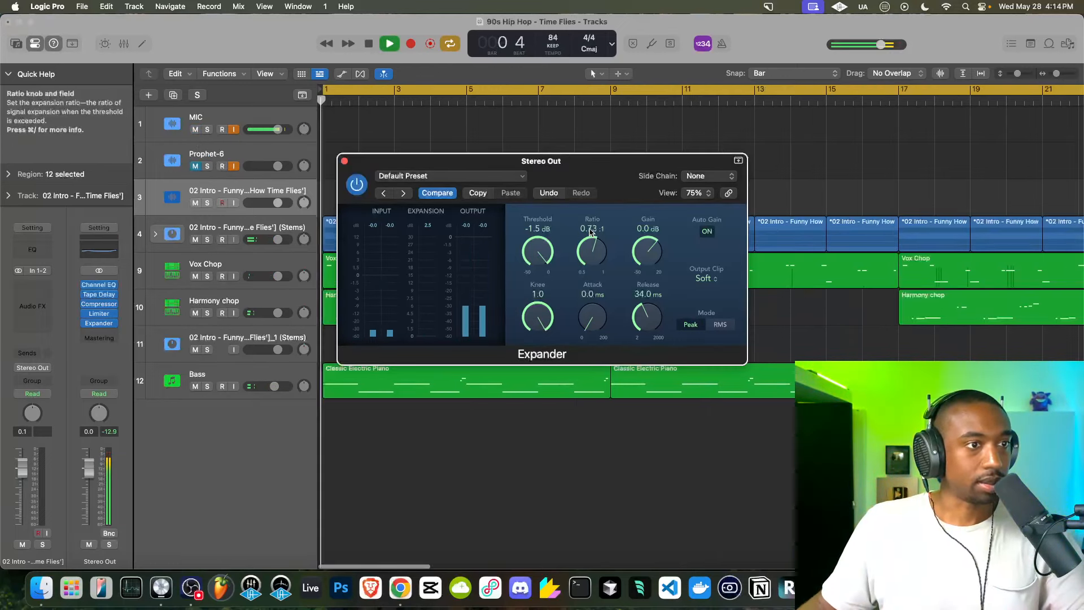
{"action": "left_click_drag", "start_coordinate": [590, 174], "coordinate": [586, 209]}
{"action": "key", "text": "space"}
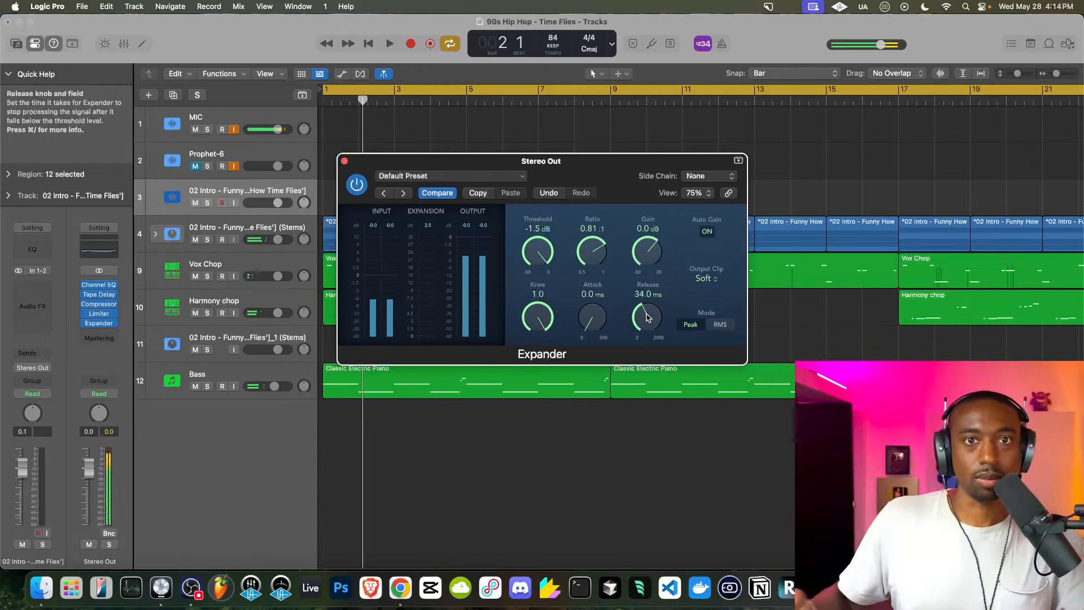
Turn off the Expander's Auto Gain and move the plug-in ahead of the Limiter on Stereo Out.
{"action": "key", "text": "space"}
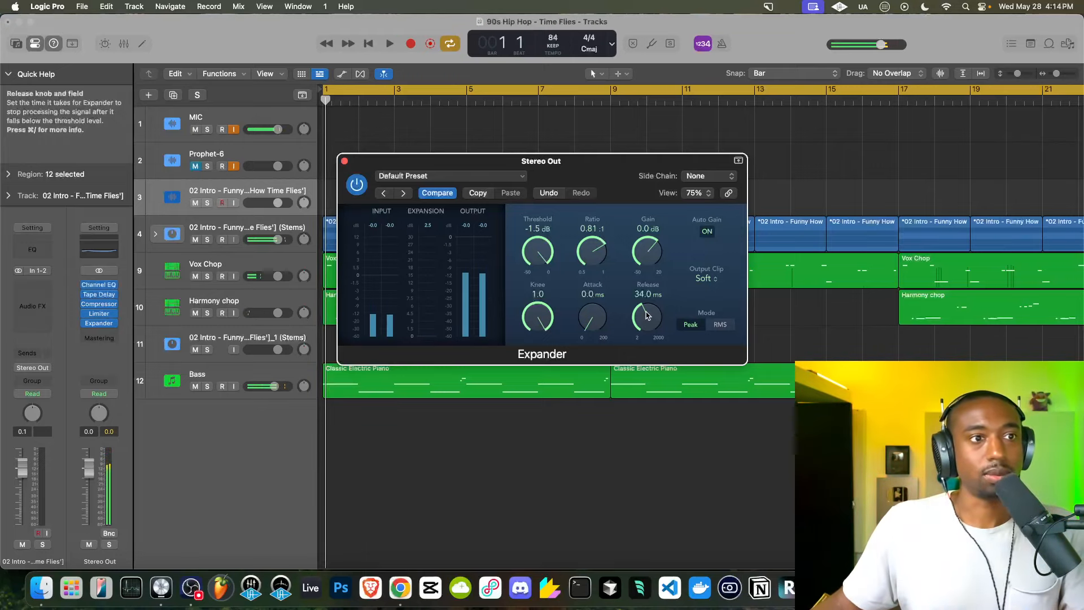
{"action": "left_click", "coordinate": [707, 230]}
{"action": "key", "text": "space"}
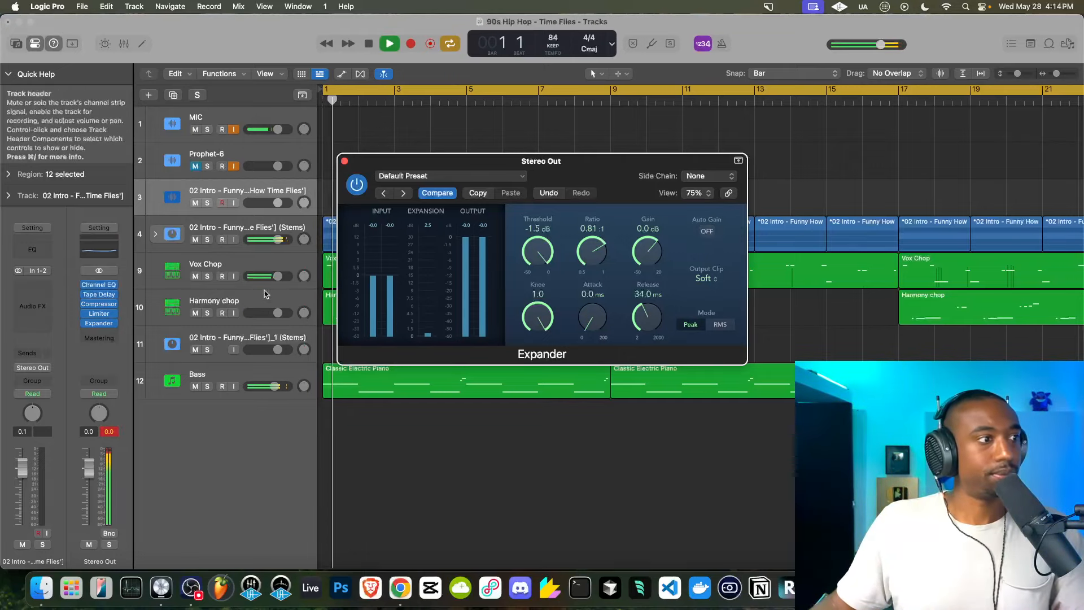
{"action": "mouse_move", "coordinate": [99, 322]}
{"action": "left_mouse_down"}
{"action": "mouse_move", "coordinate": [100, 289]}
{"action": "mouse_move", "coordinate": [99, 313]}
{"action": "left_mouse_up"}
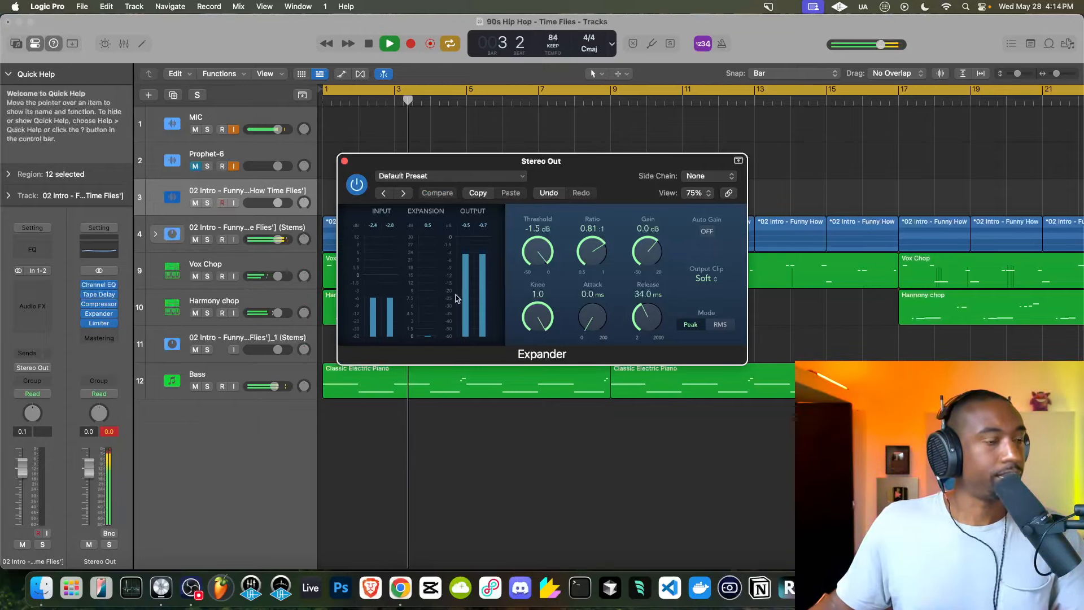
Compare the mix with the Expander bypassed and enabled while MIC is muted, and close the plug-in.
{"action": "left_click", "coordinate": [357, 184]}
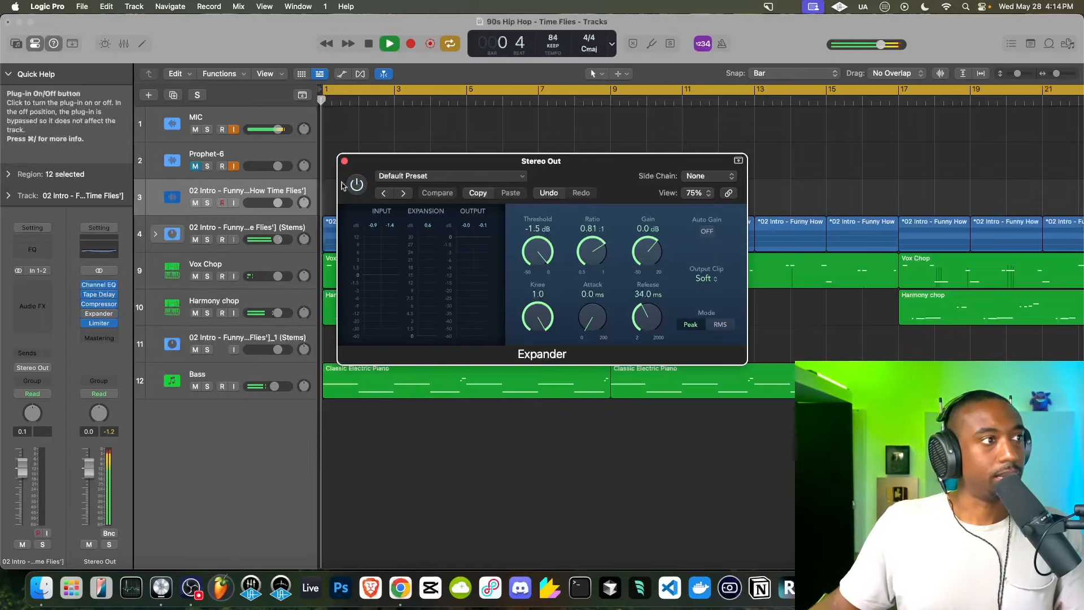
{"action": "left_click", "coordinate": [195, 130]}
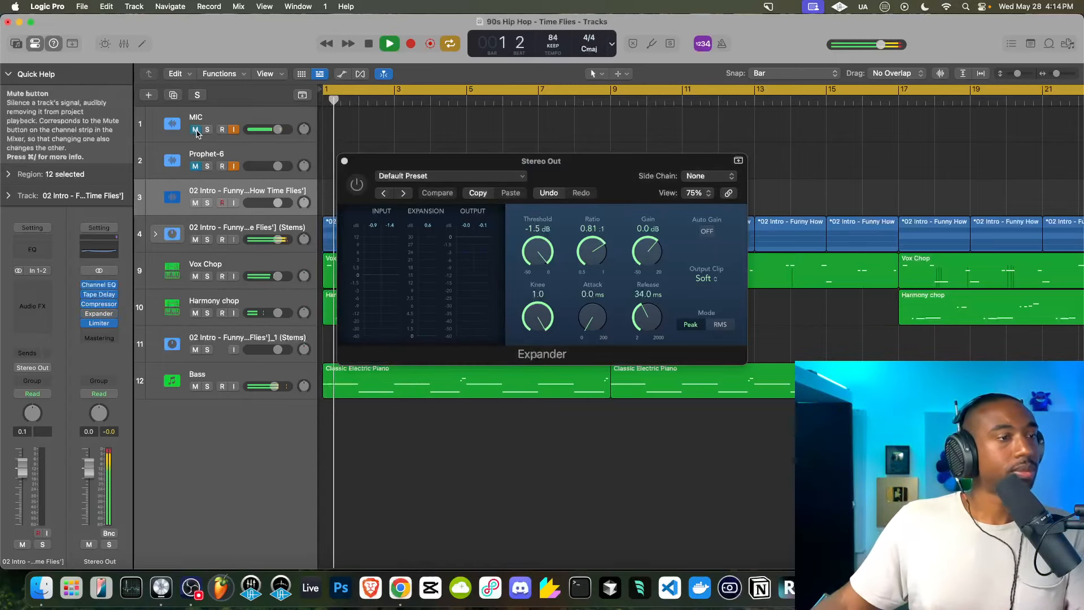
{"action": "left_click", "coordinate": [357, 184]}
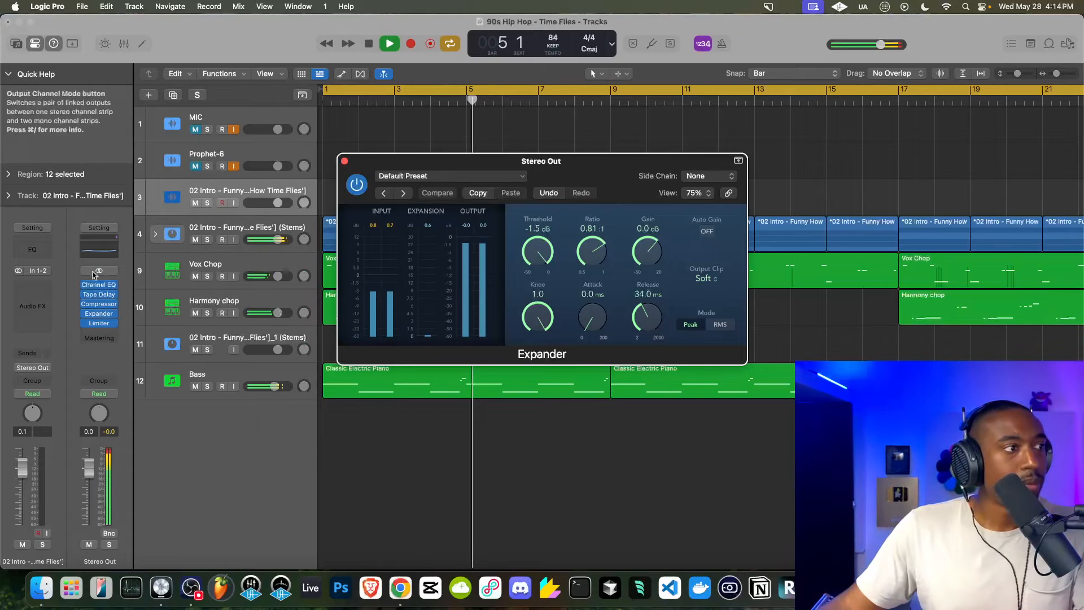
{"action": "key", "text": "space"}
{"action": "left_click", "coordinate": [195, 130]}
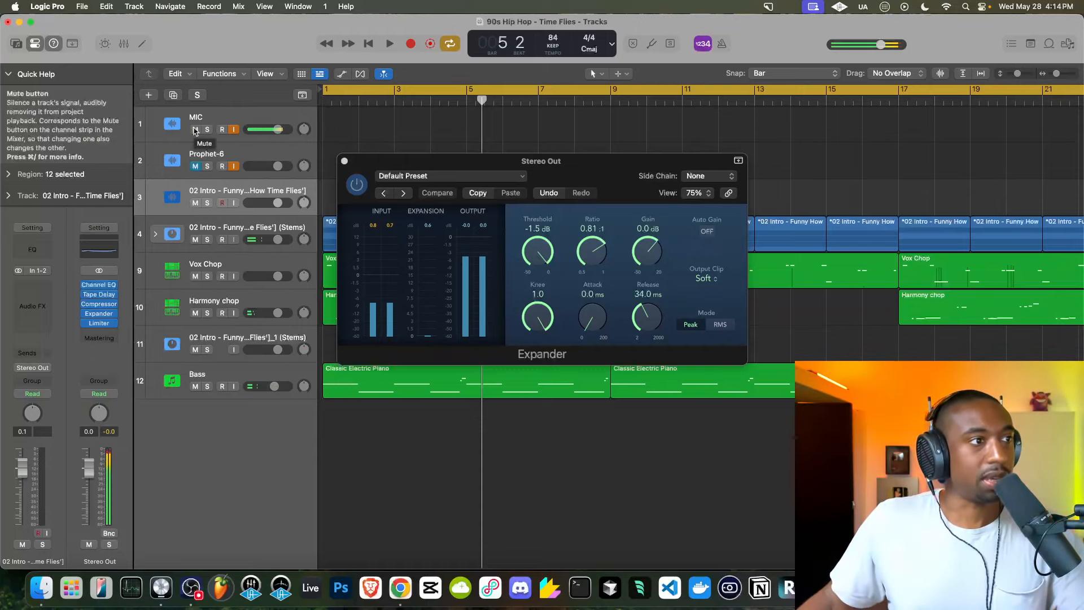
{"action": "left_click", "coordinate": [344, 160]}
Replay from bar 1 with MIC muted and lower the Limiter's gain to +0.5 dB.
{"action": "key", "text": "space"}
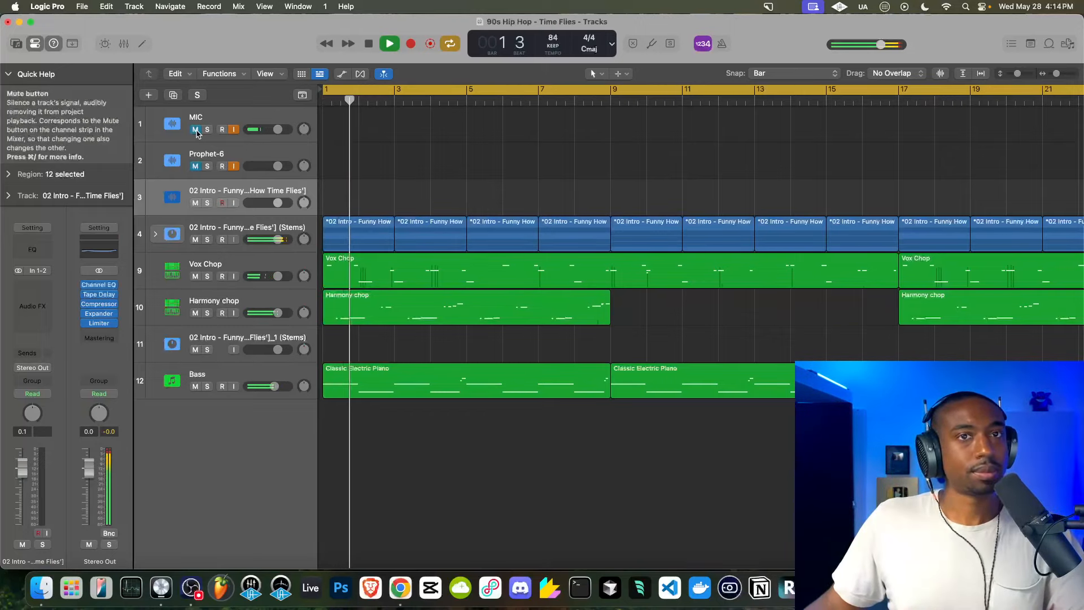
{"action": "left_click", "coordinate": [195, 130]}
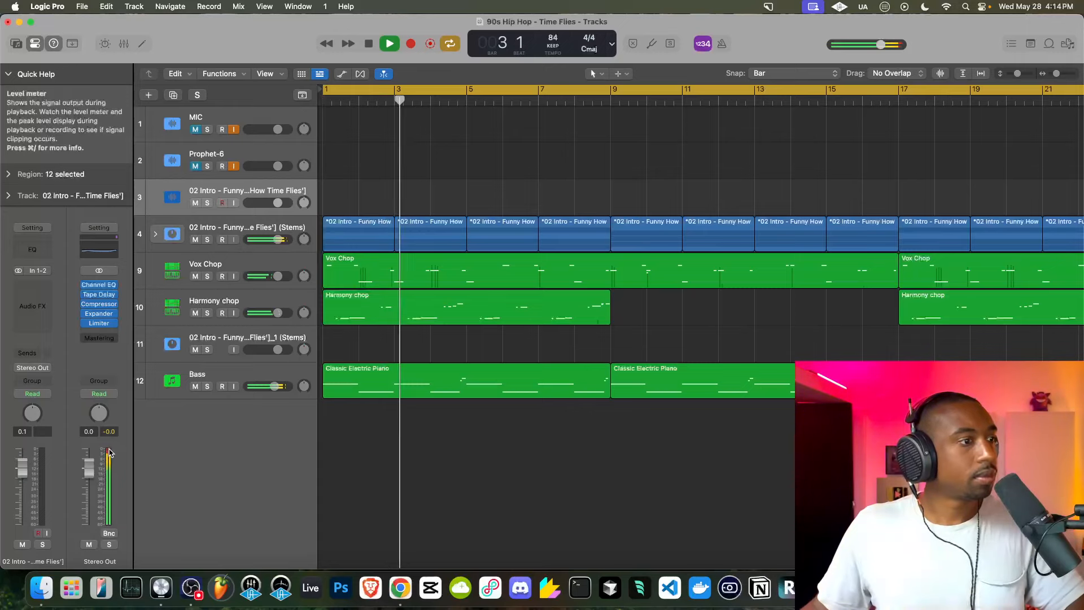
{"action": "left_click", "coordinate": [99, 323]}
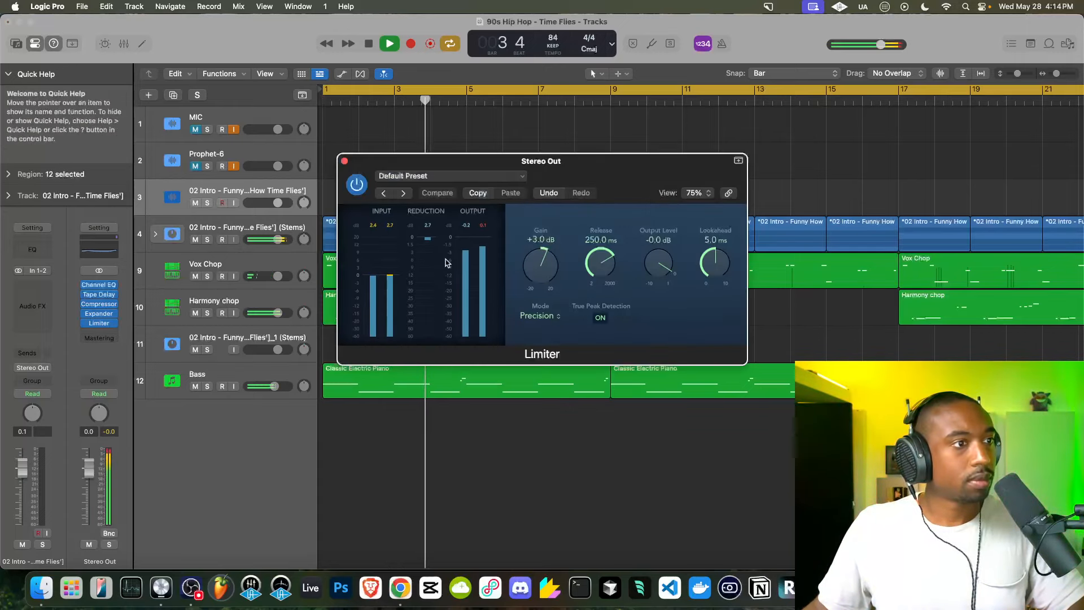
{"action": "left_click_drag", "start_coordinate": [539, 264], "coordinate": [535, 274]}
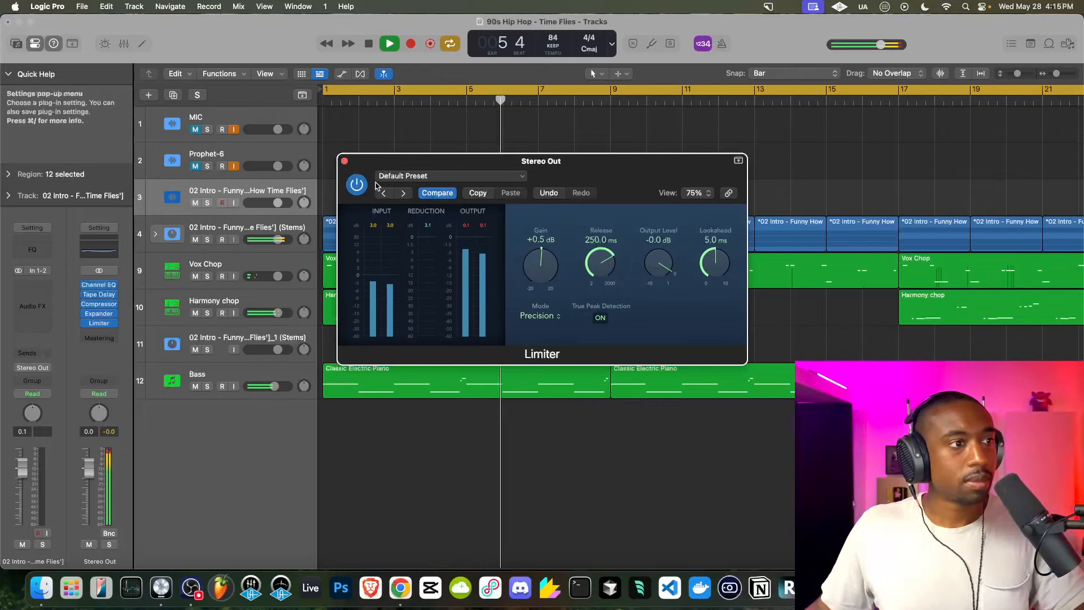
{"action": "left_click", "coordinate": [344, 163]}
Replay from bar 1, try the first Vocals stem at +2.4 dB, and return its volume to 0 dB.
{"action": "scroll", "coordinate": [399, 313], "scroll_direction": "down", "scroll_amount": 5}
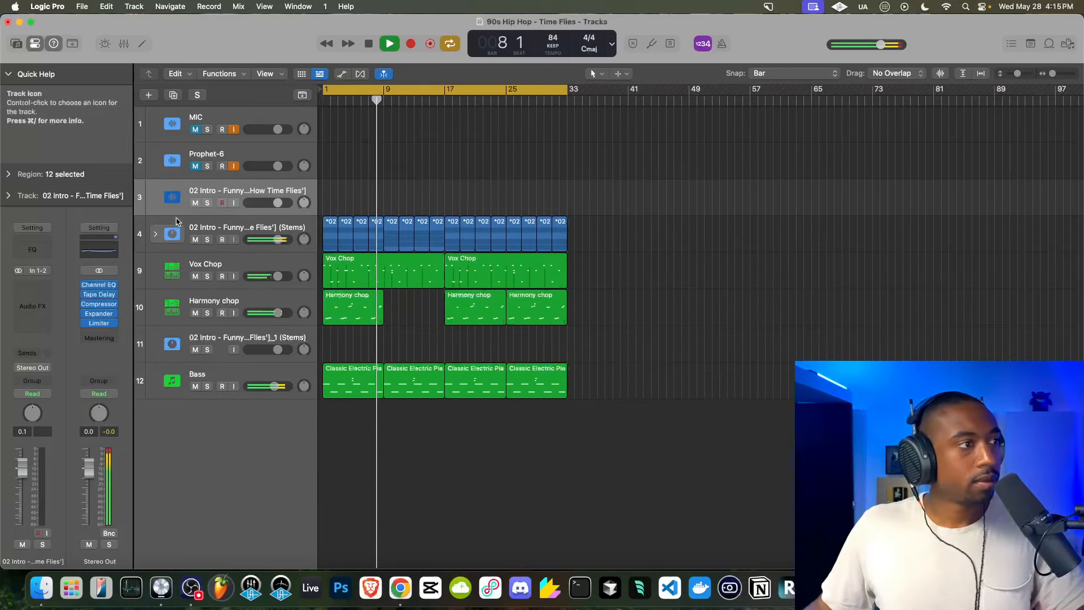
{"action": "key", "text": "space"}
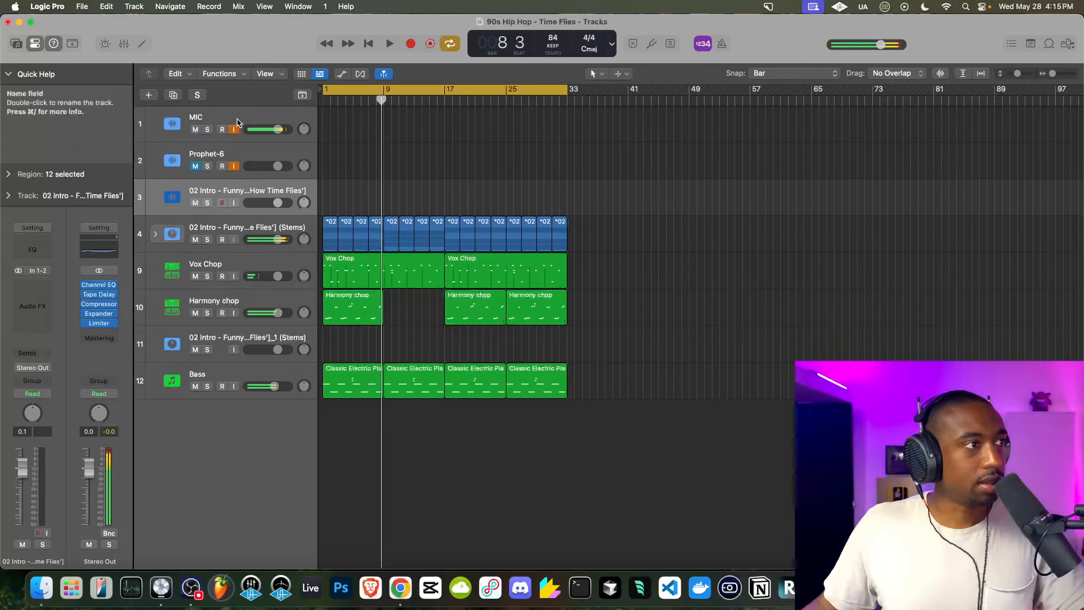
{"action": "key", "text": "Return"}
{"action": "key", "text": "space"}
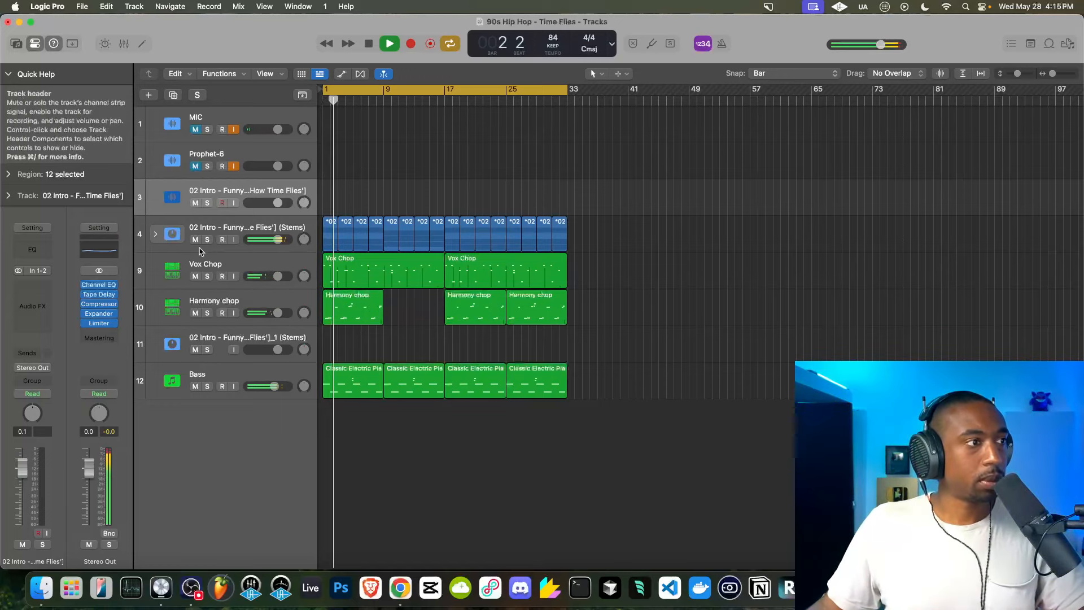
{"action": "left_click", "coordinate": [154, 234]}
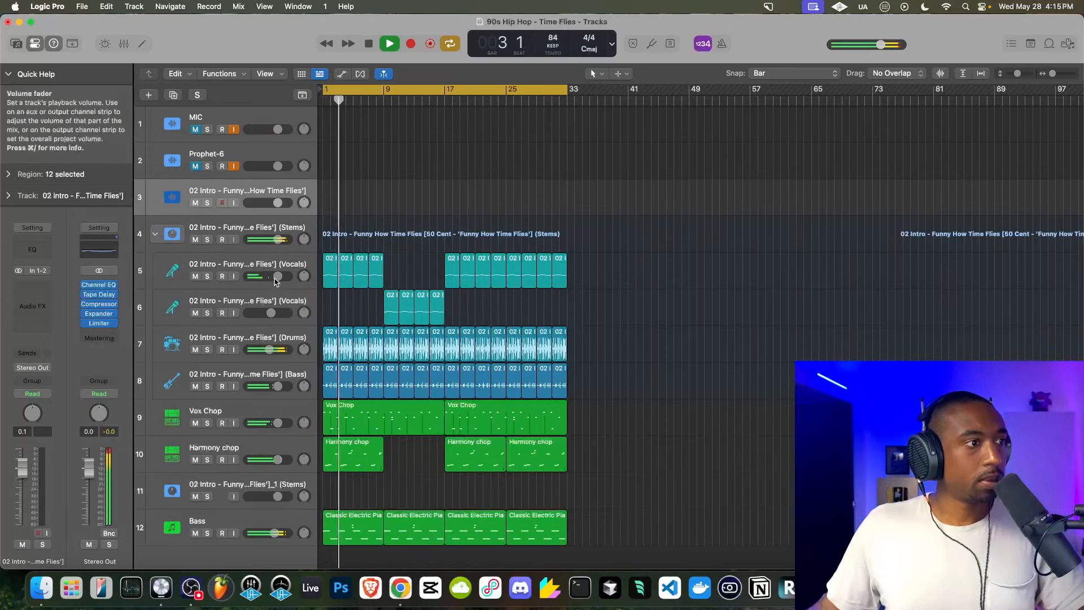
{"action": "left_click_drag", "start_coordinate": [278, 276], "coordinate": [282, 277]}
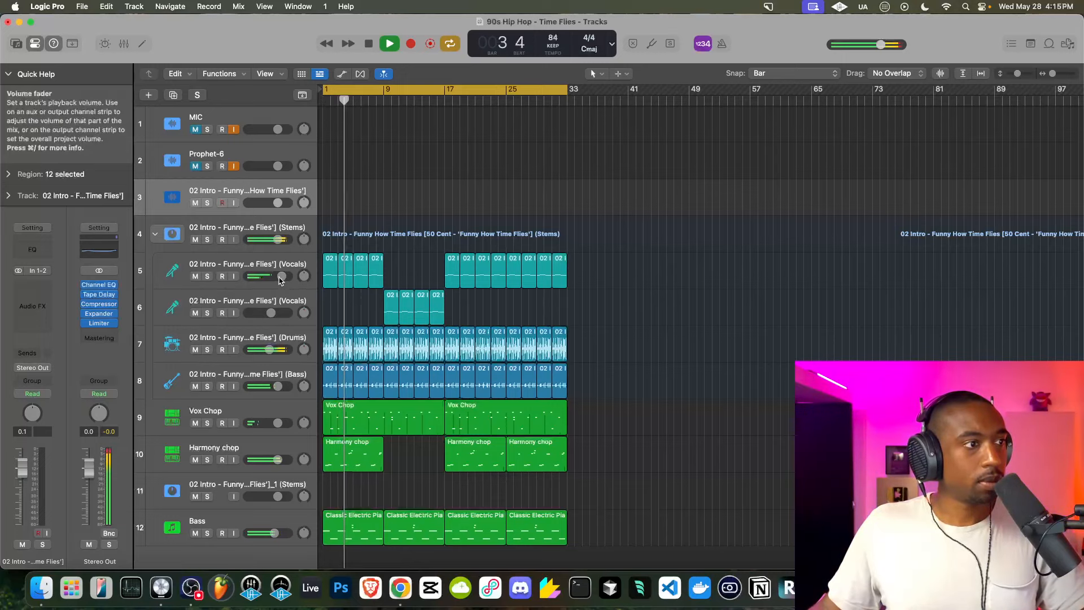
{"action": "double_click", "coordinate": [279, 277]}
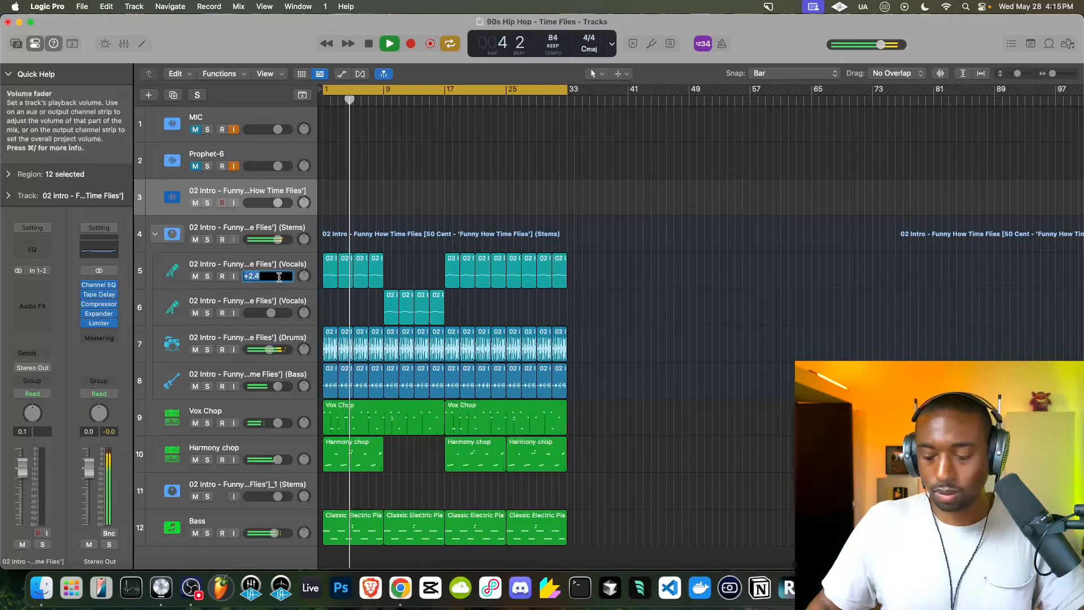
{"action": "type", "text": "0"}
{"action": "key", "text": "Return"}
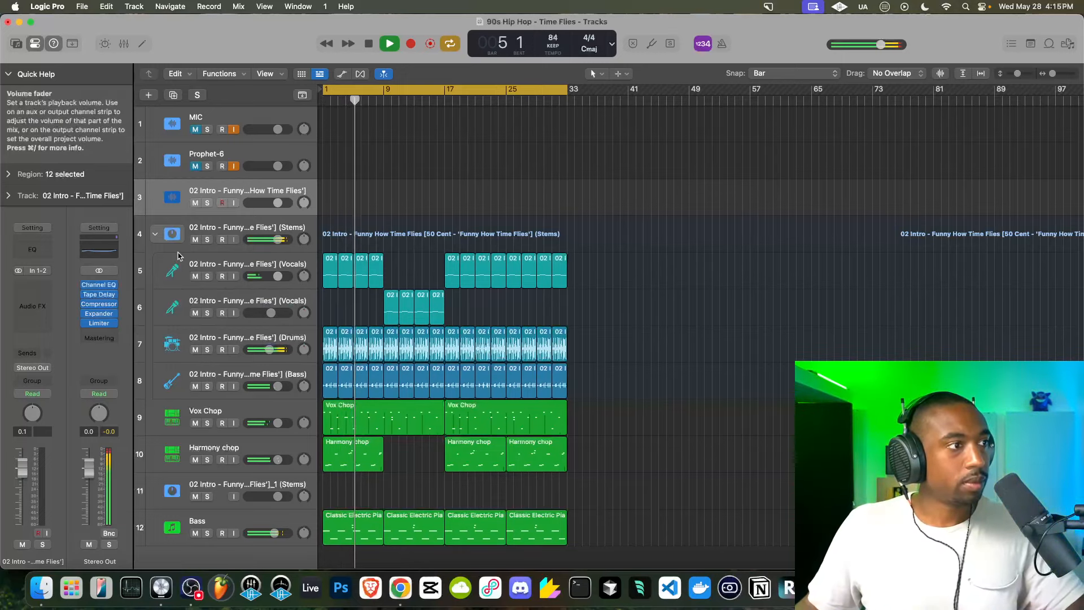
{"action": "left_click", "coordinate": [156, 235]}
Create a new software instrument track below the Bass track and stop playback.
{"action": "right_click", "coordinate": [236, 412]}
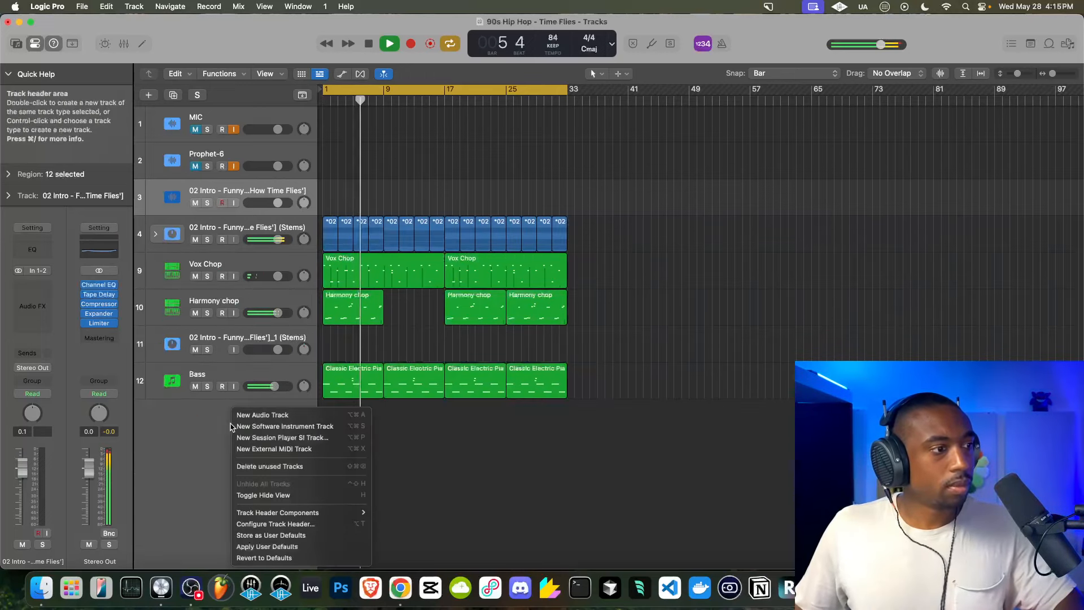
{"action": "left_click", "coordinate": [259, 426]}
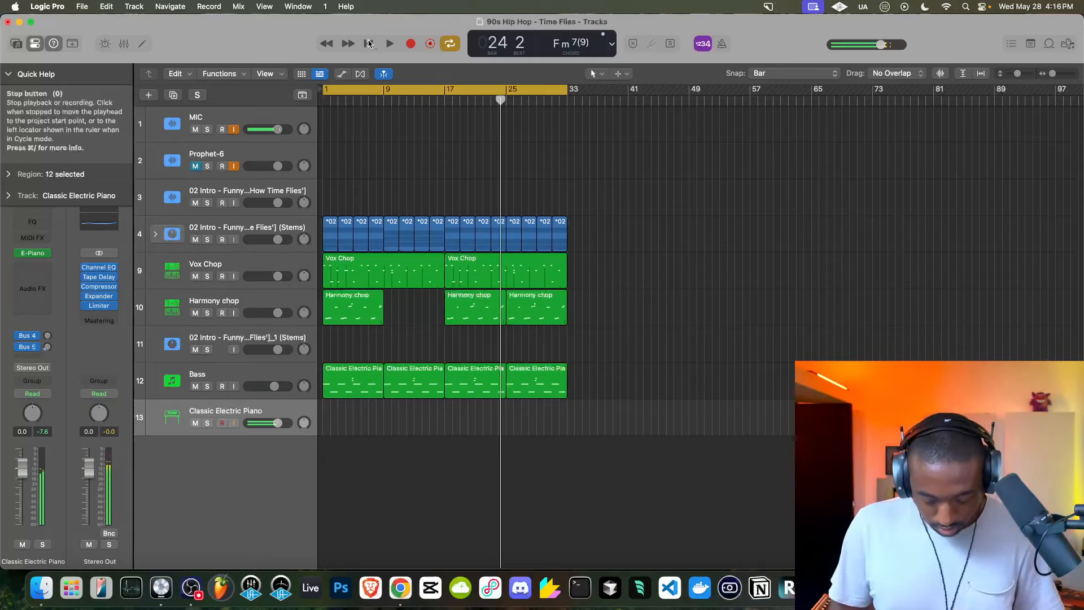
{"action": "left_click", "coordinate": [368, 44]}
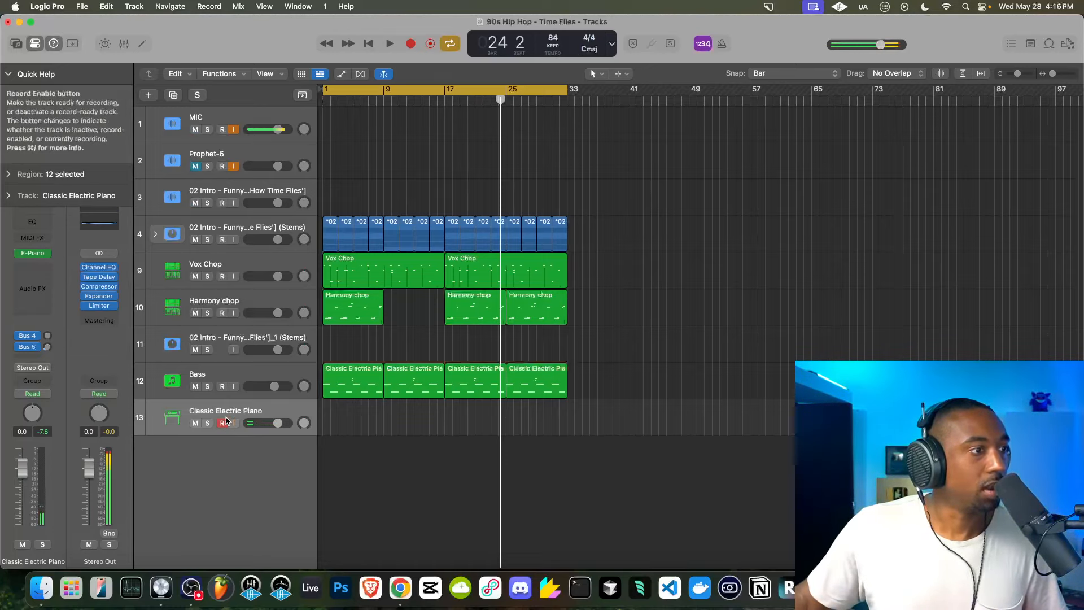
Record an electric piano part from bar 1 through bar 32 on the Classic Electric Piano track with MIC muted, and disarm the track.
{"action": "left_click", "coordinate": [368, 44]}
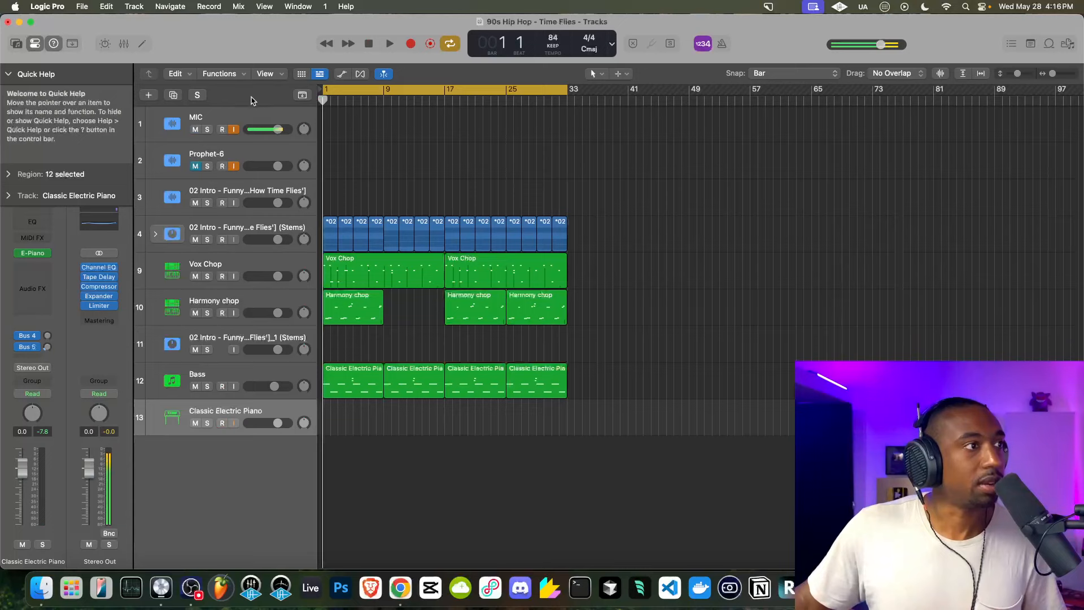
{"action": "left_click", "coordinate": [195, 129]}
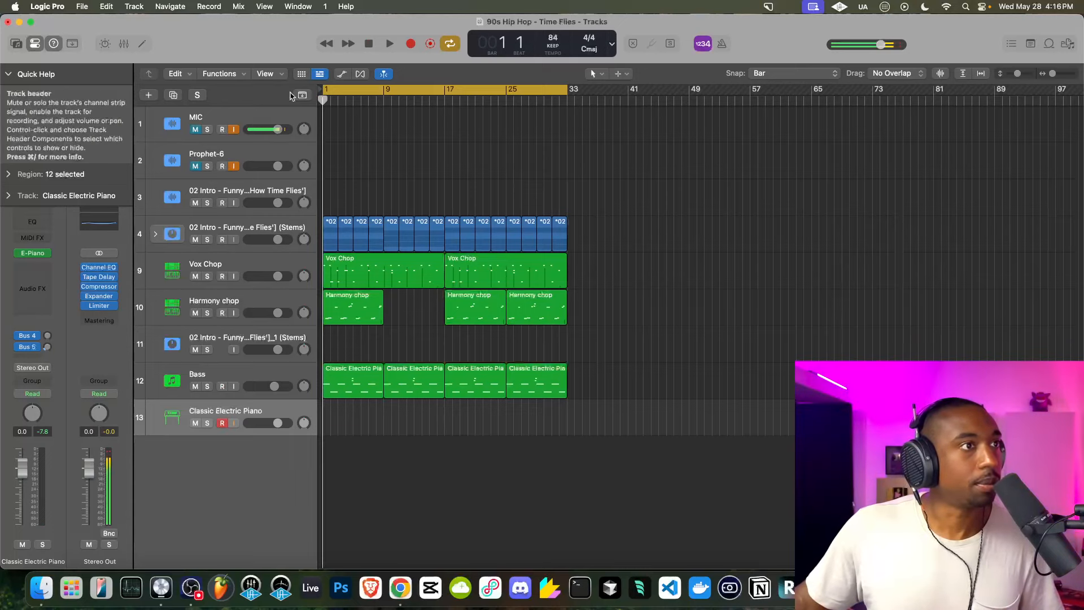
{"action": "left_click", "coordinate": [410, 43]}
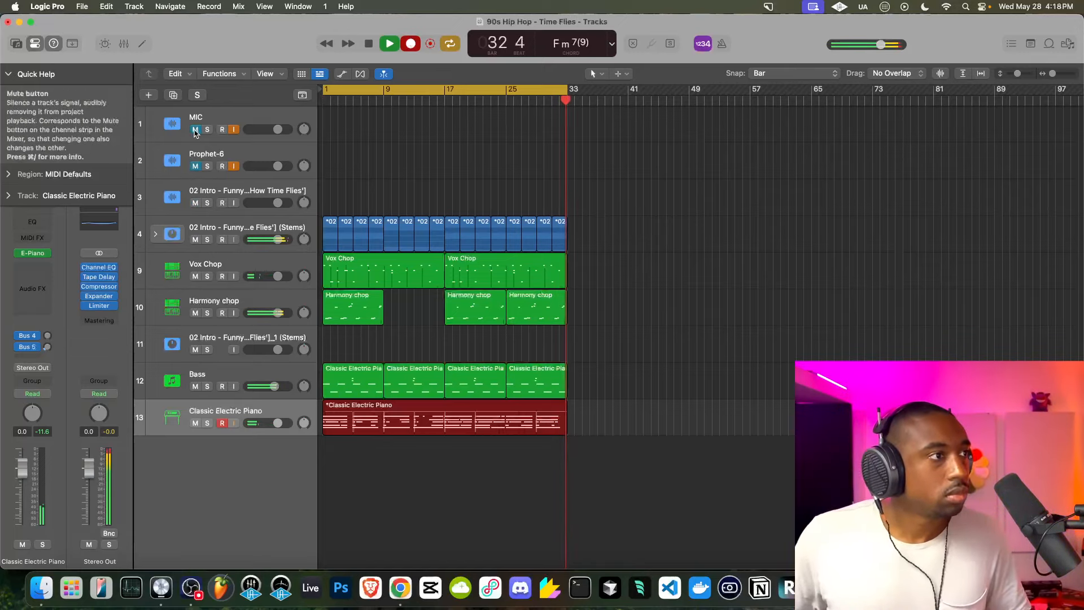
{"action": "key", "text": "space"}
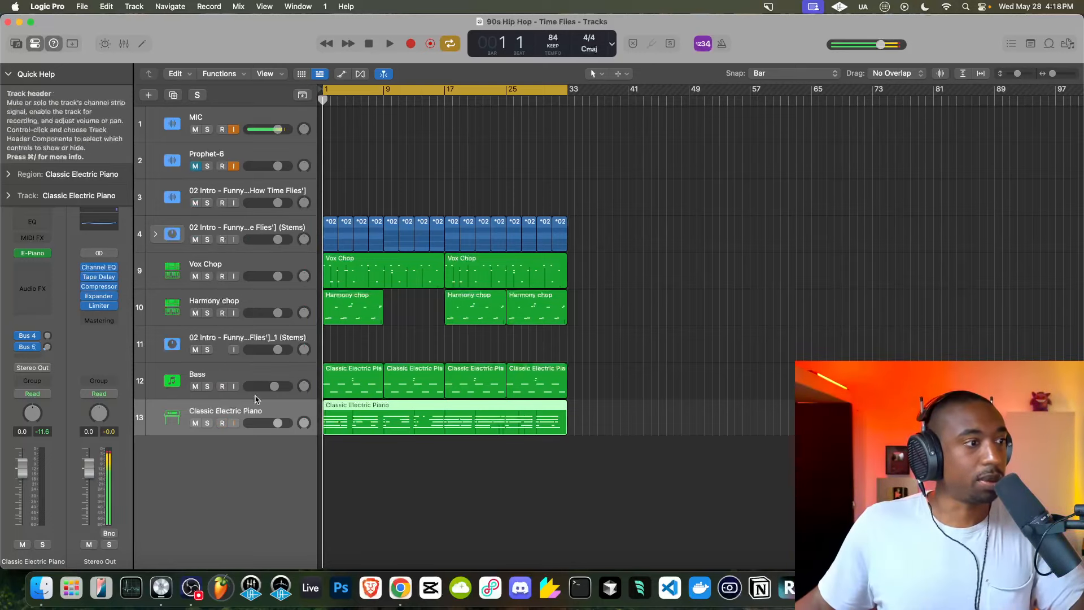
{"action": "left_click", "coordinate": [222, 426]}
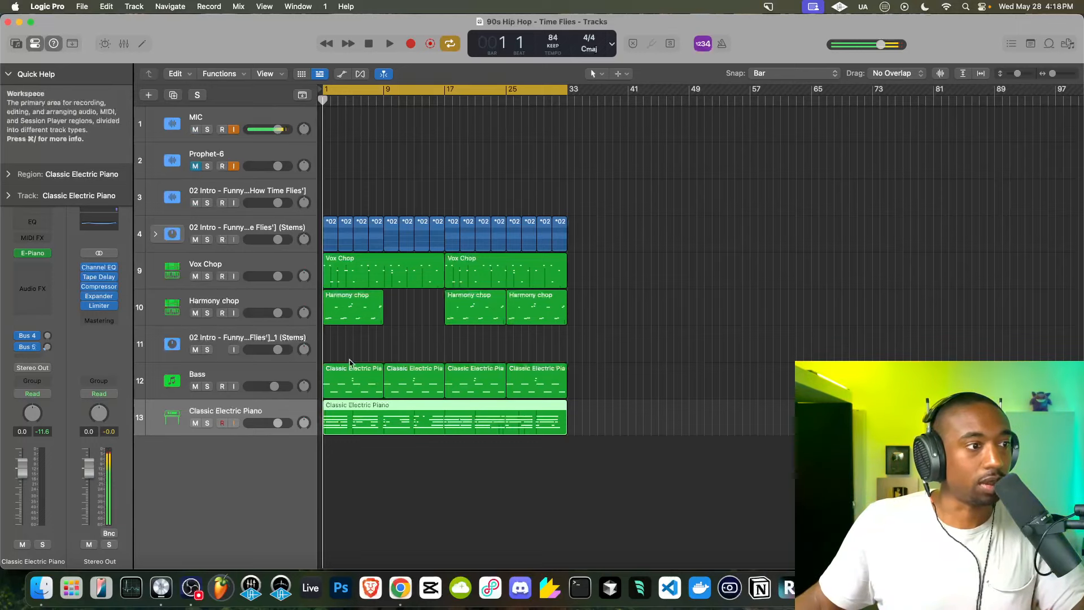
Replay the new part with MIC muted, insert a Channel EQ on the Classic Electric Piano track, and enable its high-cut band.
{"action": "key", "text": "space"}
{"action": "key", "text": "space"}
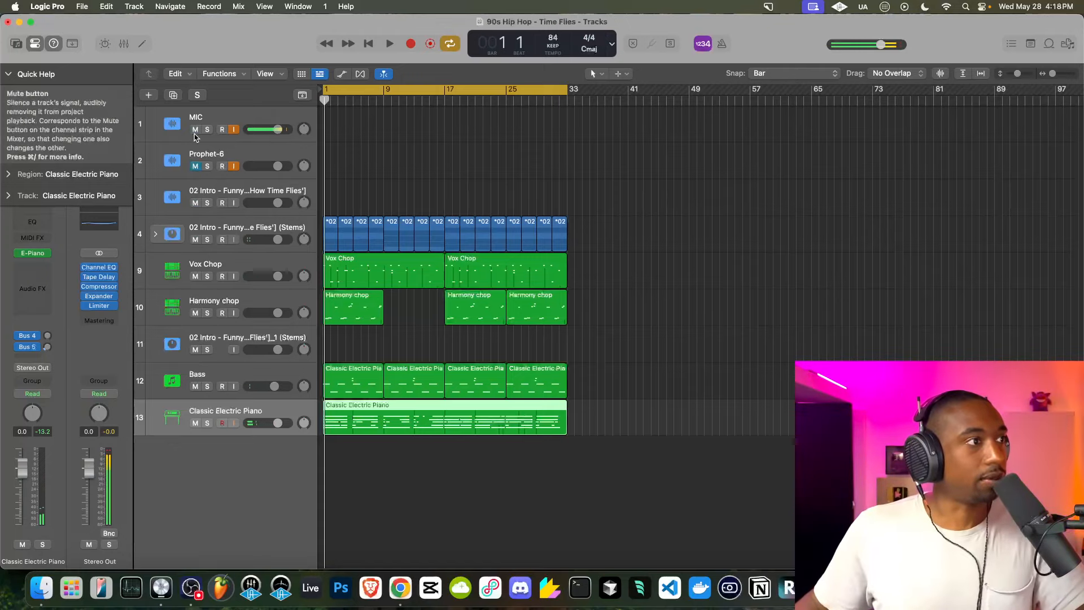
{"action": "key", "text": "space"}
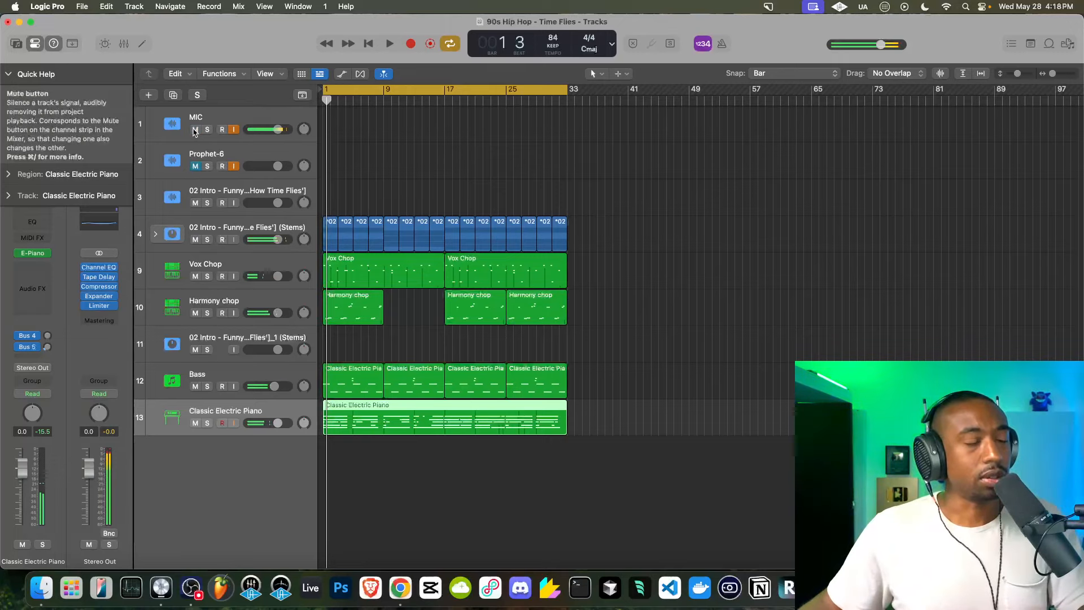
{"action": "left_click", "coordinate": [194, 129]}
{"action": "key", "text": "space"}
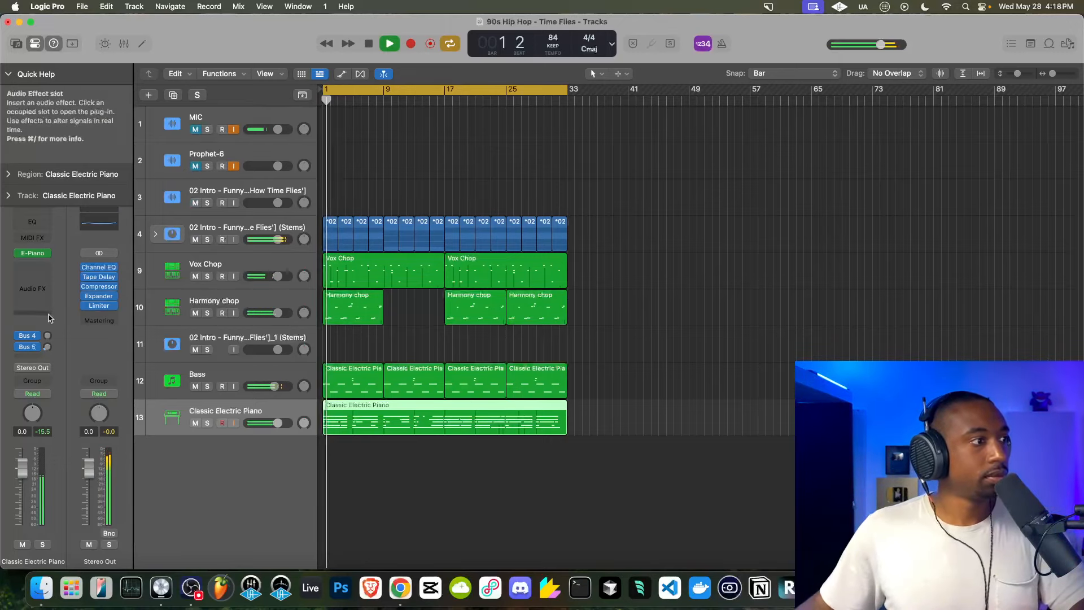
{"action": "left_click", "coordinate": [33, 265]}
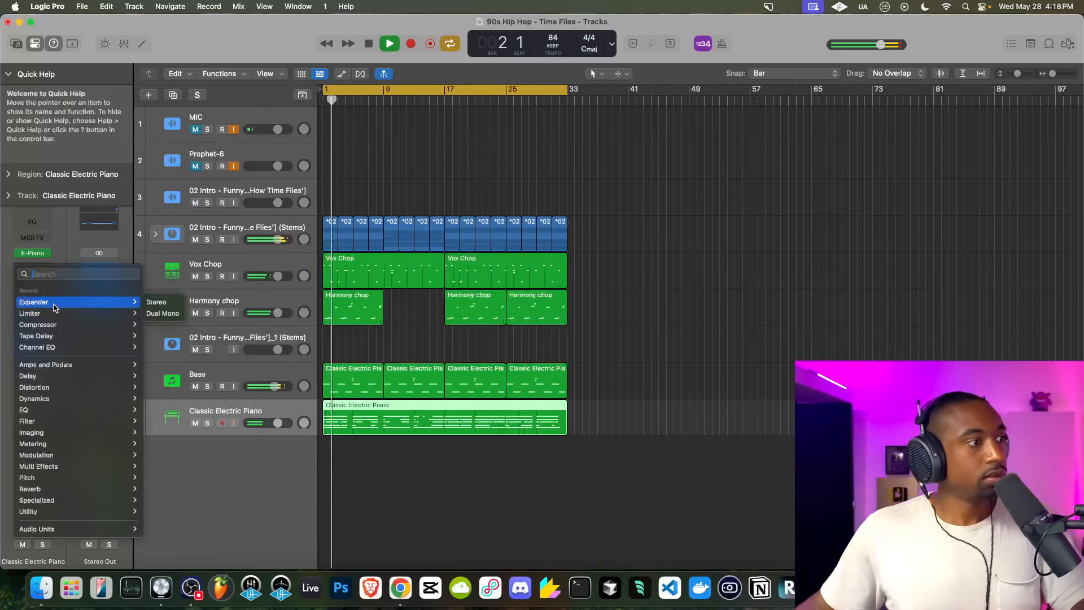
{"action": "left_click", "coordinate": [55, 346]}
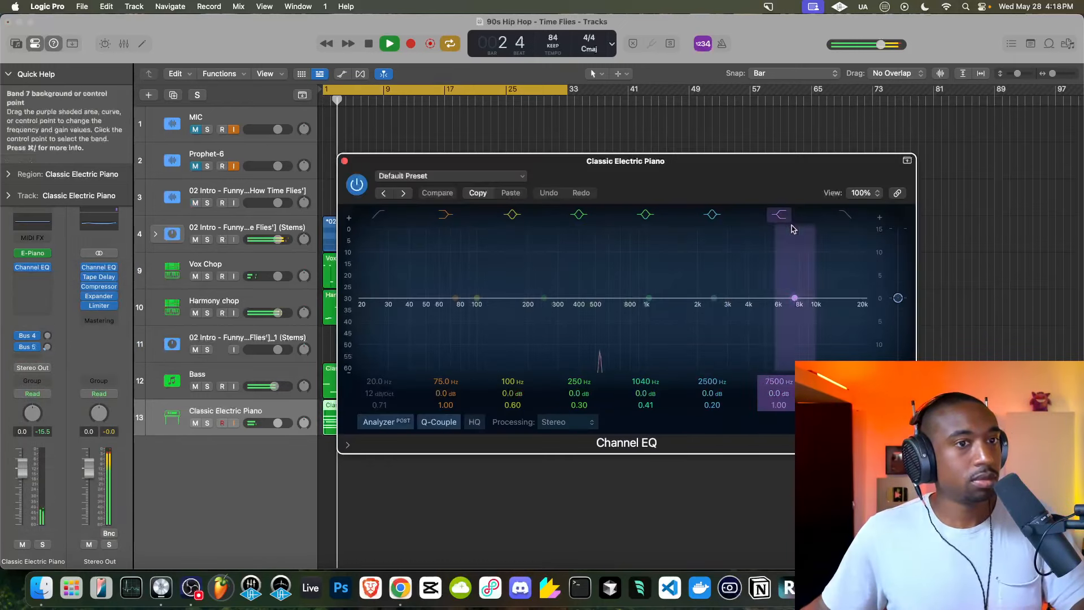
{"action": "left_click", "coordinate": [845, 214]}
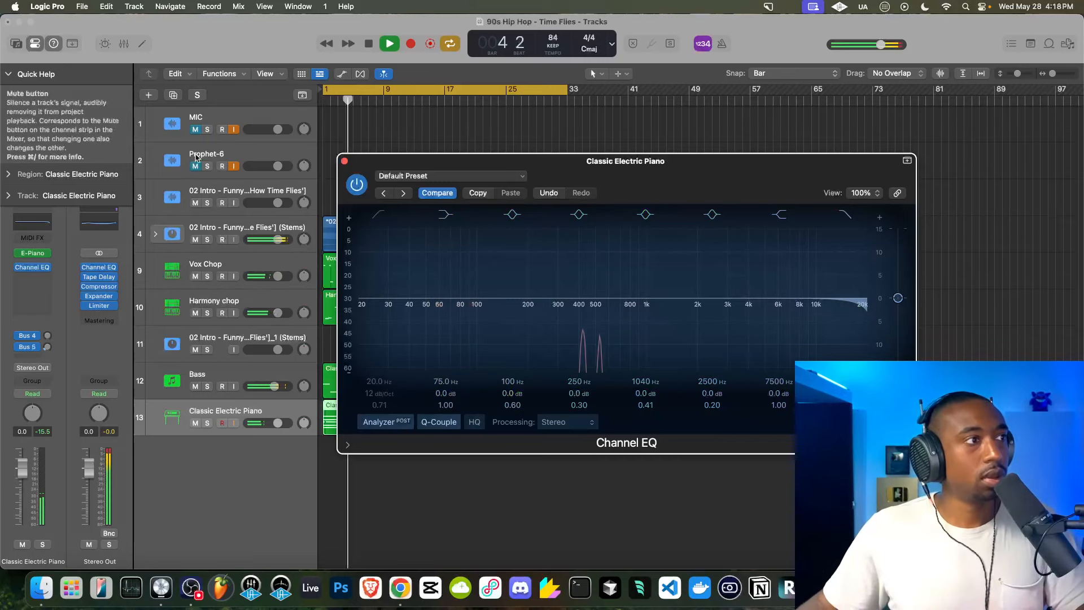
Set the Channel EQ's high-cut band to 426 Hz, 12 dB/Oct and Q 1.30 while auditioning playback, and close the plug-in.
{"action": "key", "text": "space"}
{"action": "left_click", "coordinate": [195, 130]}
{"action": "left_click_drag", "start_coordinate": [422, 165], "coordinate": [182, 165]}
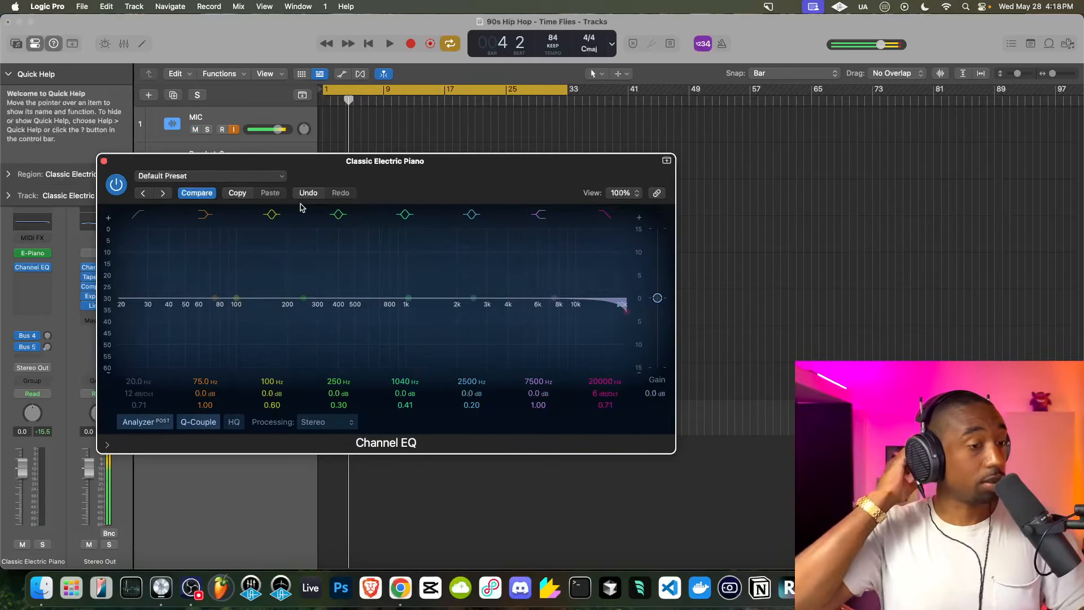
{"action": "left_click", "coordinate": [196, 130]}
{"action": "key", "text": "space"}
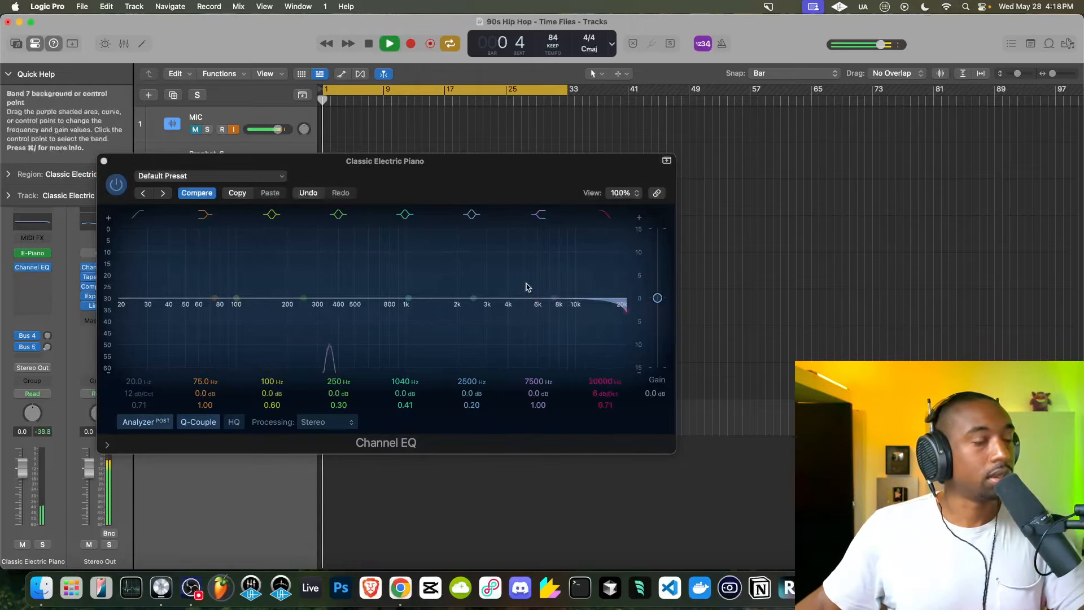
{"action": "left_click_drag", "start_coordinate": [601, 382], "coordinate": [601, 453]}
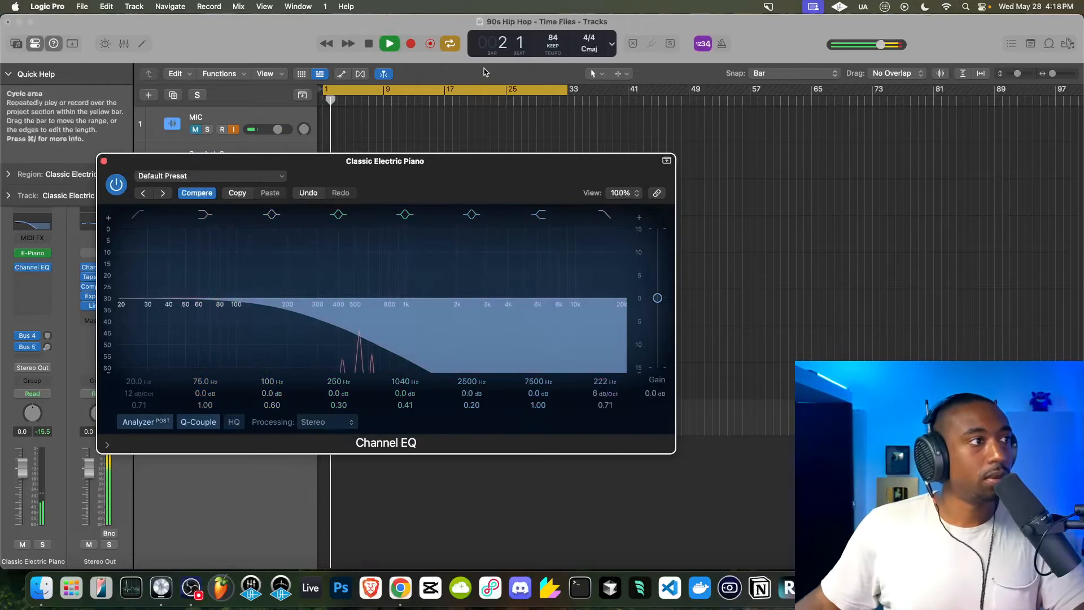
{"action": "left_click", "coordinate": [195, 130]}
{"action": "left_click", "coordinate": [603, 404]}
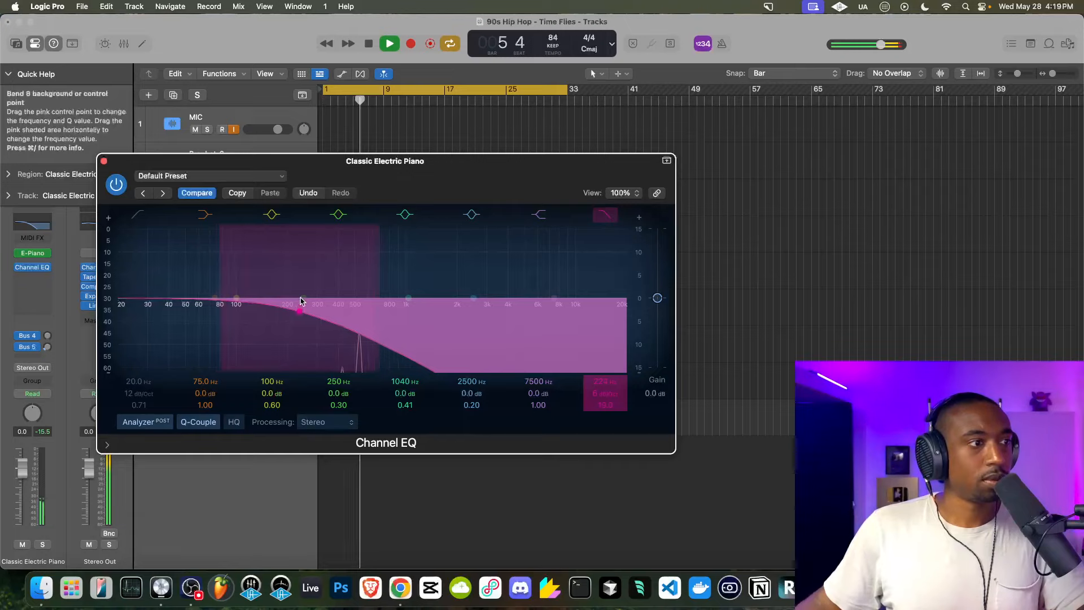
{"action": "key", "text": "space"}
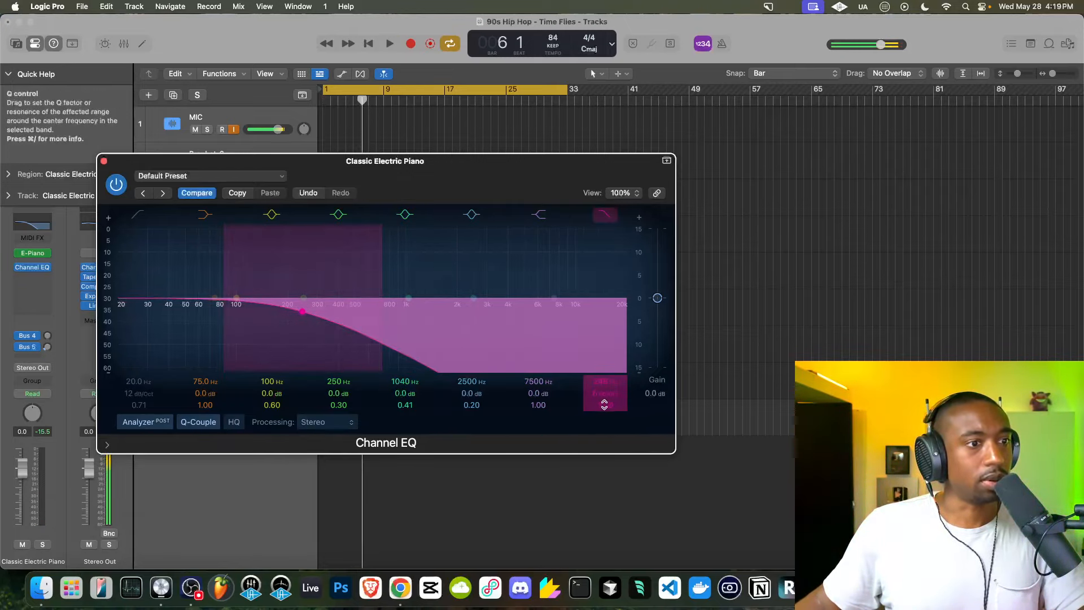
{"action": "mouse_move", "coordinate": [605, 393]}
{"action": "left_mouse_down"}
{"action": "mouse_move", "coordinate": [605, 378]}
{"action": "mouse_move", "coordinate": [605, 412]}
{"action": "mouse_move", "coordinate": [605, 373]}
{"action": "left_mouse_up"}
{"action": "key", "text": "space"}
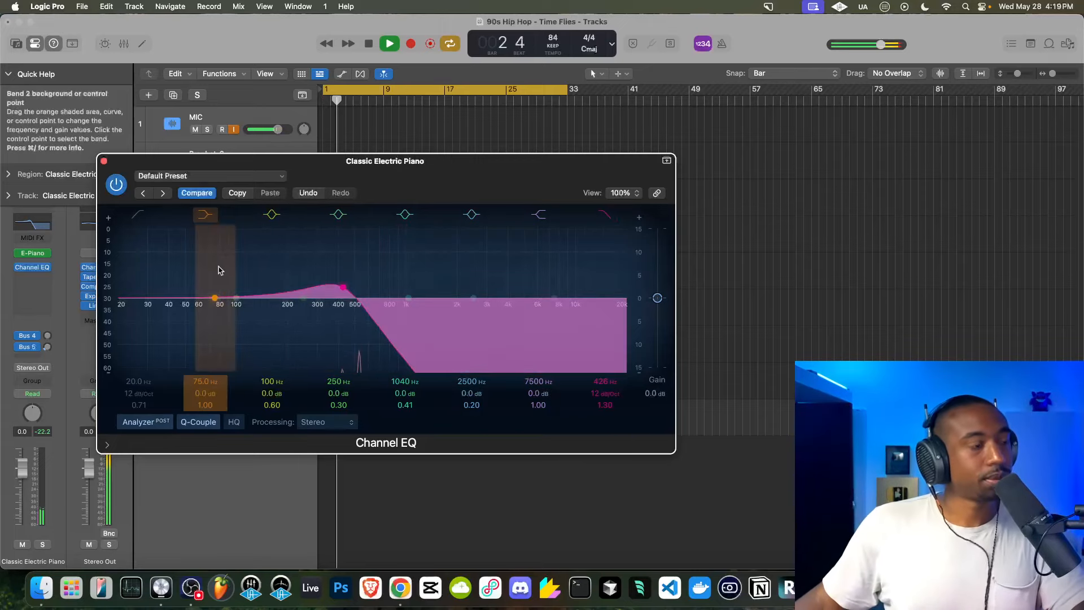
{"action": "left_click", "coordinate": [104, 164]}
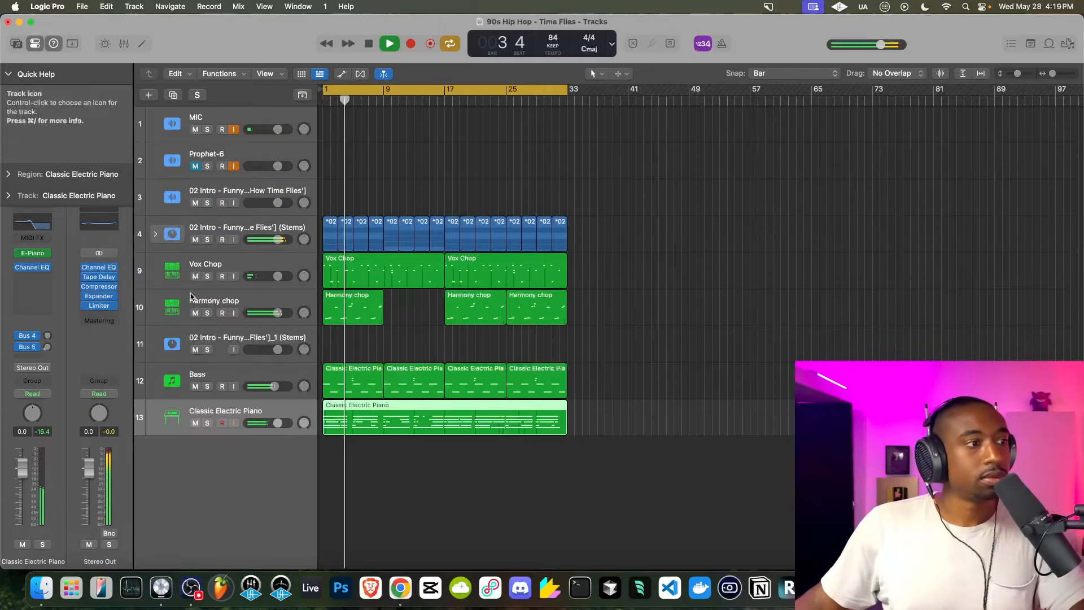
Insert a stereo Tape Delay on the electric piano with spread 93, dry level 100% and wet level 46%.
{"action": "left_click", "coordinate": [40, 279]}
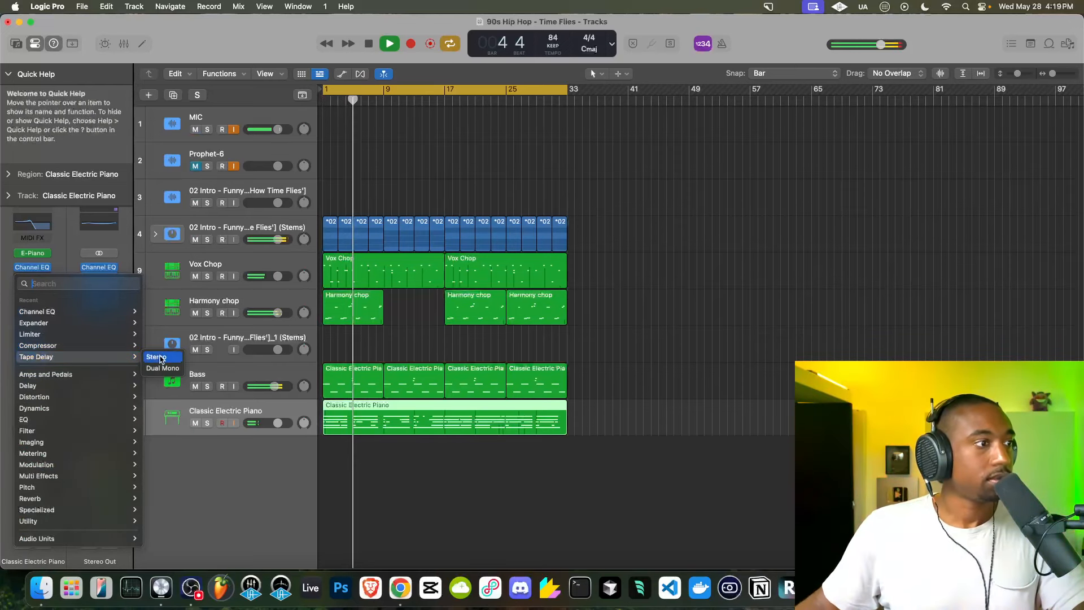
{"action": "left_click", "coordinate": [161, 356]}
{"action": "left_click_drag", "start_coordinate": [618, 277], "coordinate": [622, 243]}
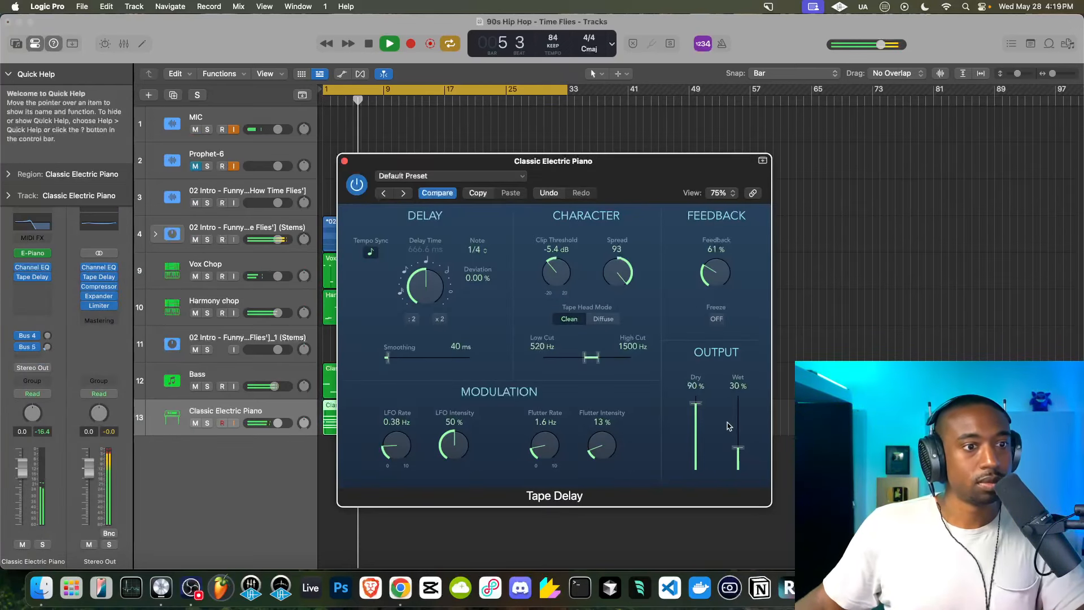
{"action": "left_click_drag", "start_coordinate": [738, 433], "coordinate": [739, 416]}
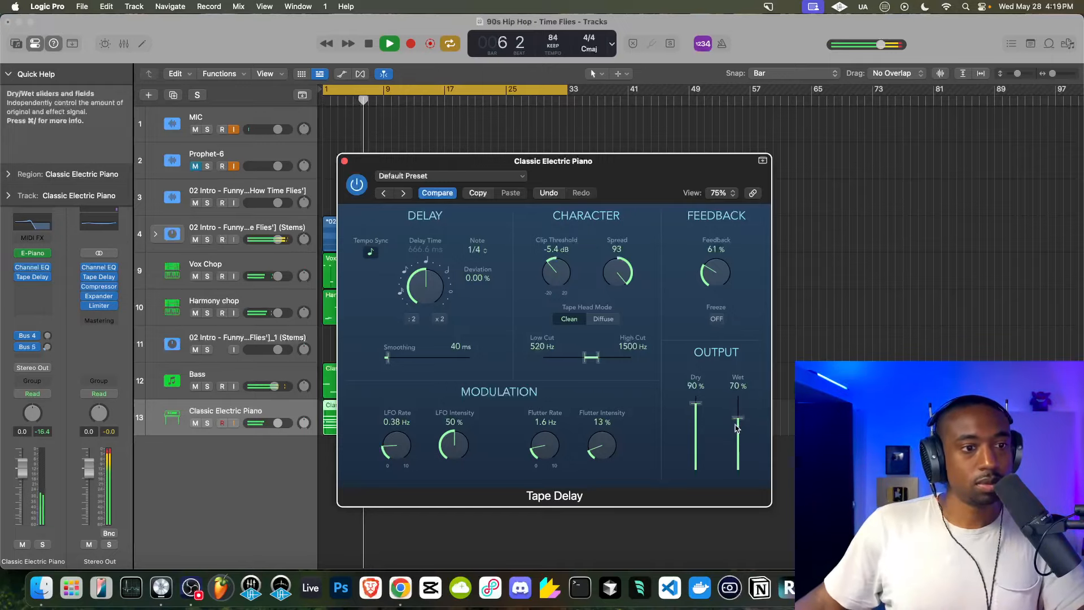
{"action": "left_click_drag", "start_coordinate": [734, 439], "coordinate": [735, 442]}
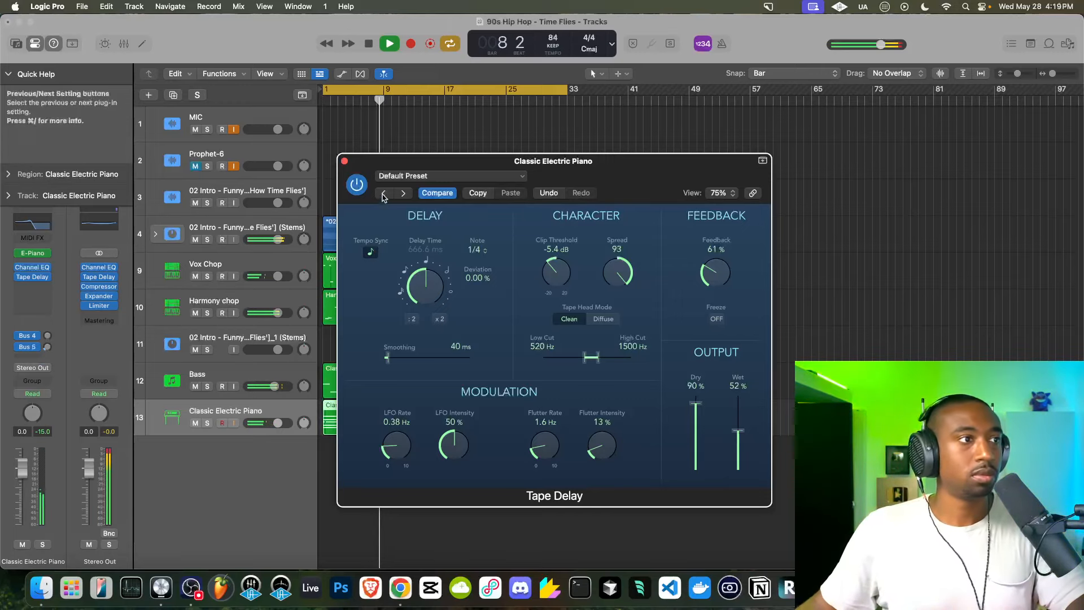
{"action": "left_click", "coordinate": [345, 161]}
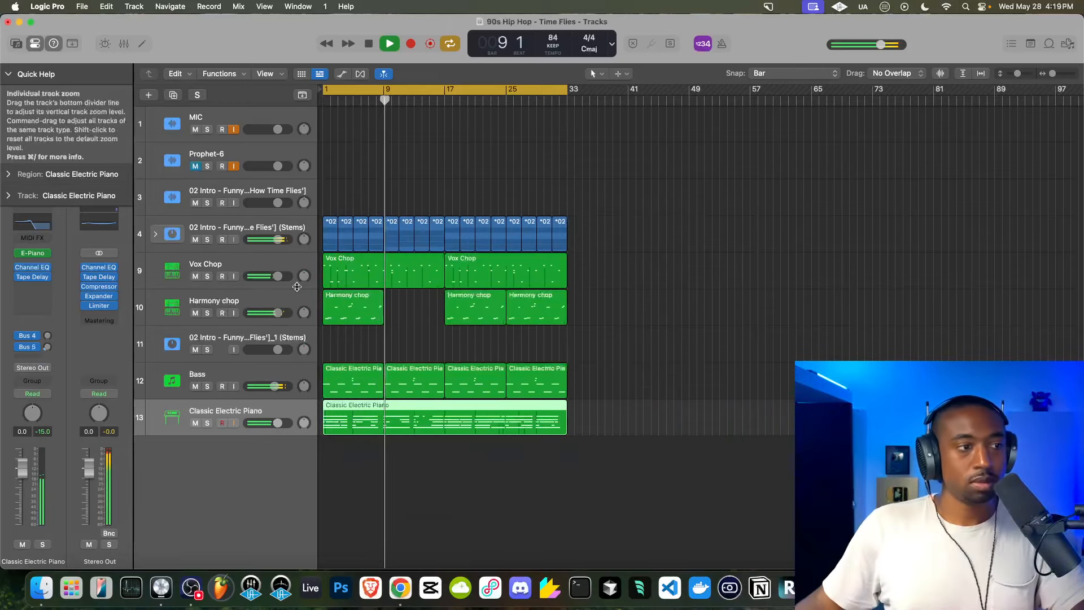
{"action": "left_click", "coordinate": [33, 277]}
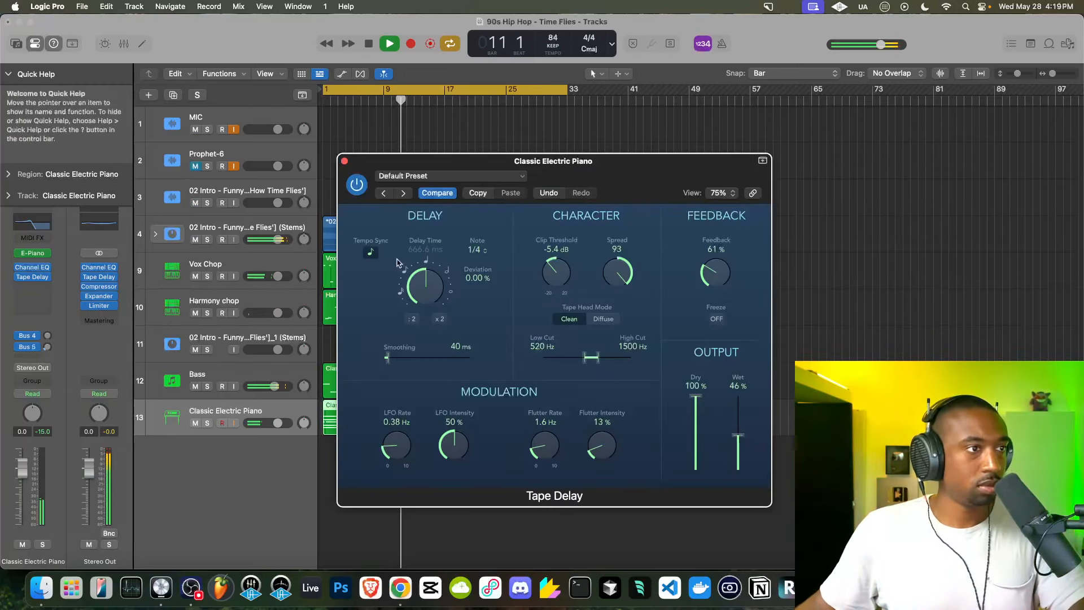
{"action": "left_click", "coordinate": [345, 163]}
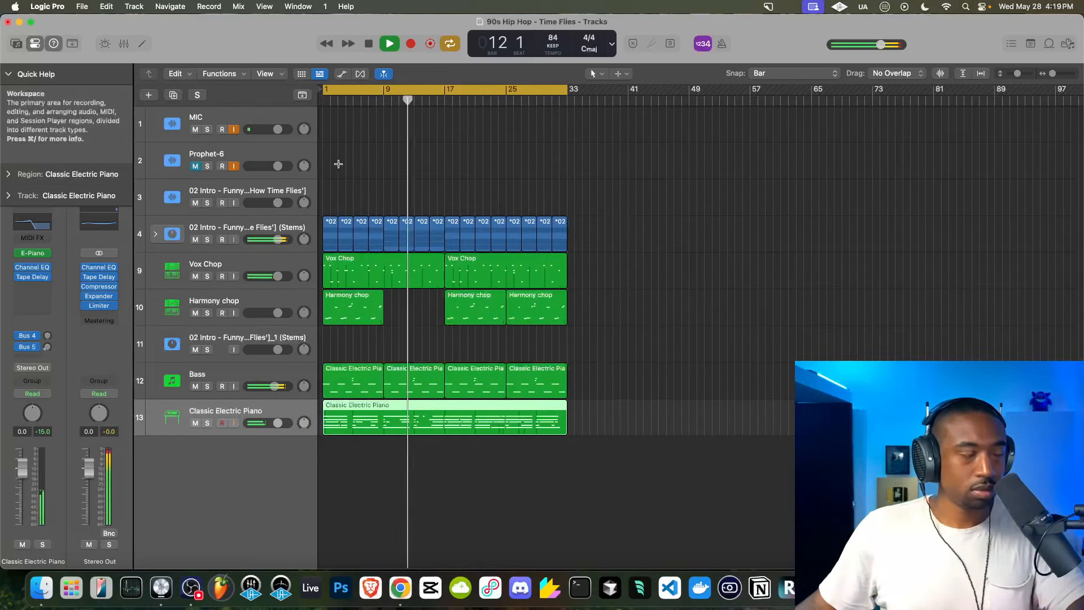
Add a Flanger after the electric piano's Tape Delay and reduce its mix to 27%.
{"action": "left_click", "coordinate": [35, 287]}
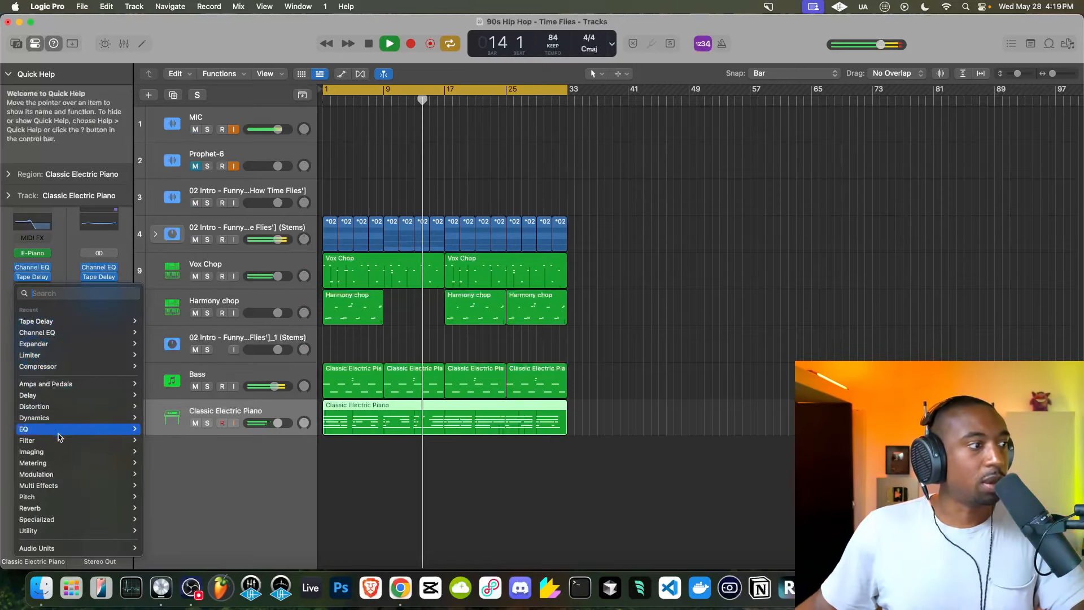
{"action": "mouse_move", "coordinate": [68, 474]}
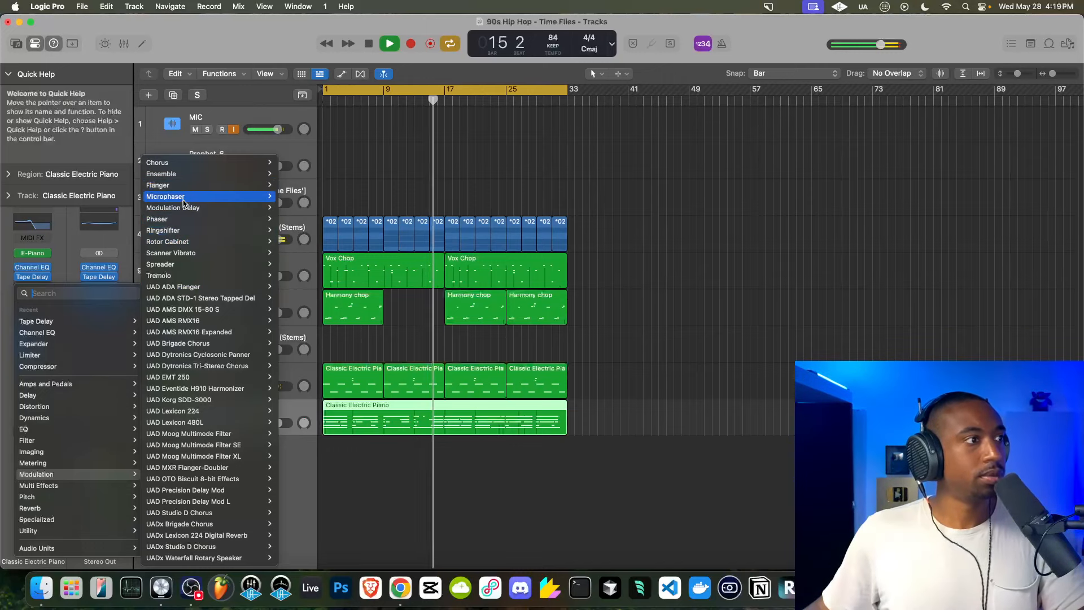
{"action": "left_click", "coordinate": [169, 184]}
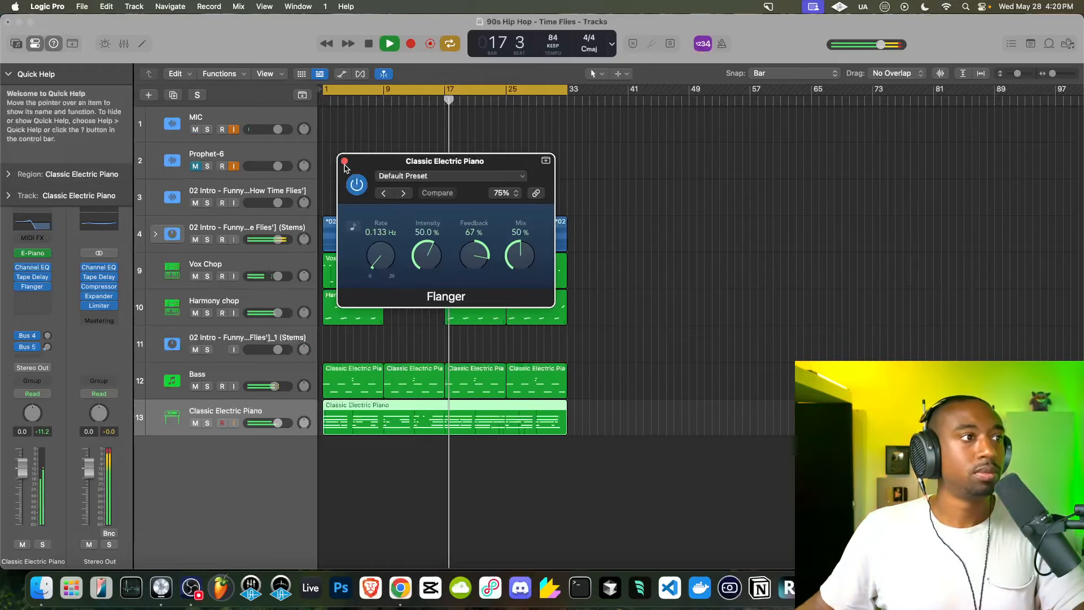
{"action": "left_click_drag", "start_coordinate": [518, 257], "coordinate": [510, 275]}
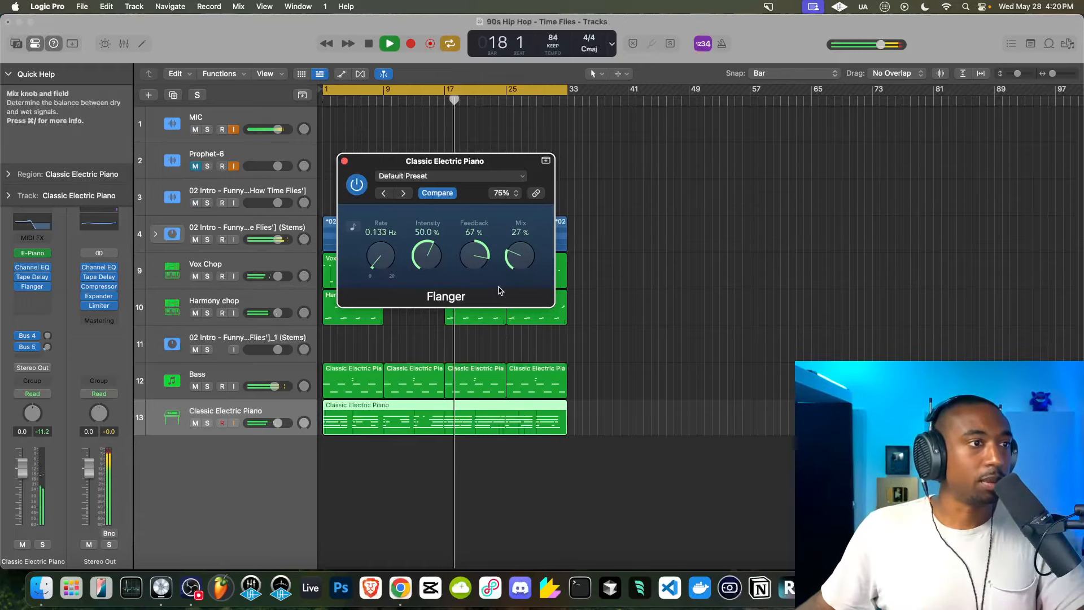
{"action": "left_click", "coordinate": [345, 161]}
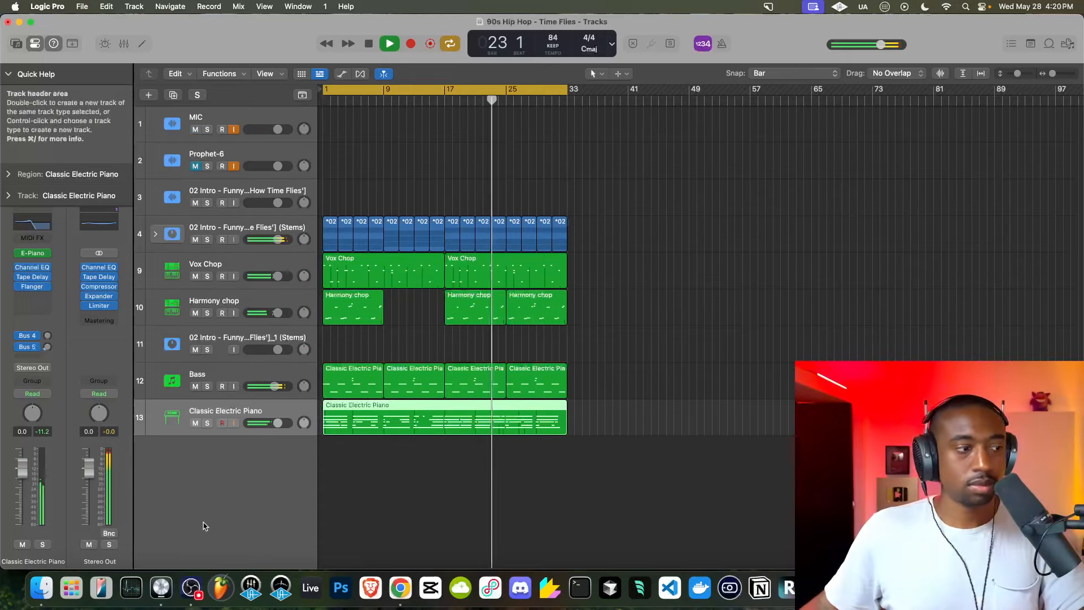
{"action": "left_click", "coordinate": [191, 588]}
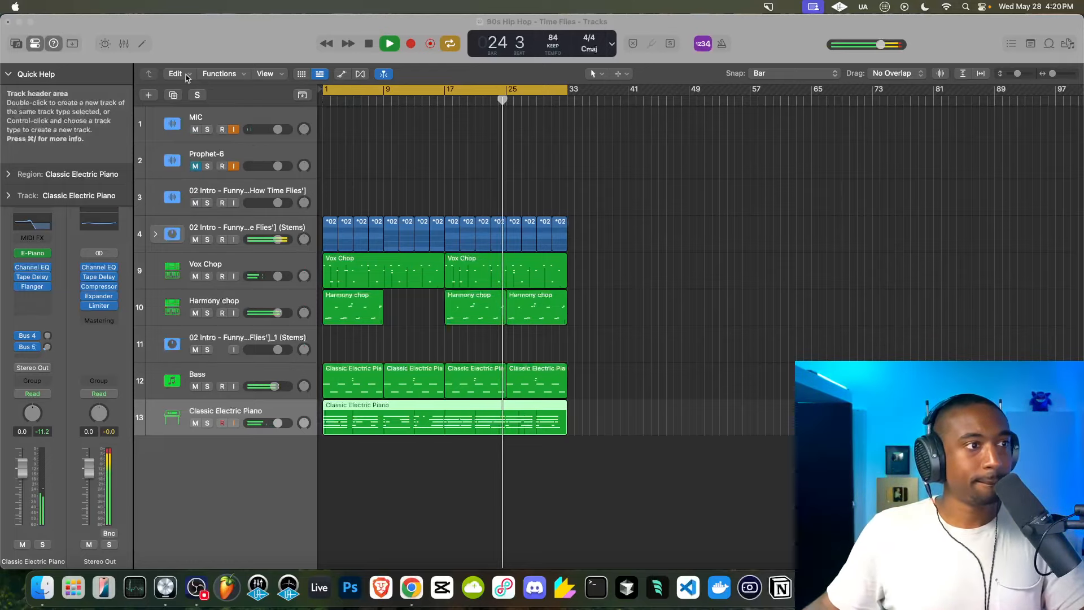
Try deleting all the regions on the Harmony chop track, and undo the deletion.
{"action": "left_click", "coordinate": [249, 303]}
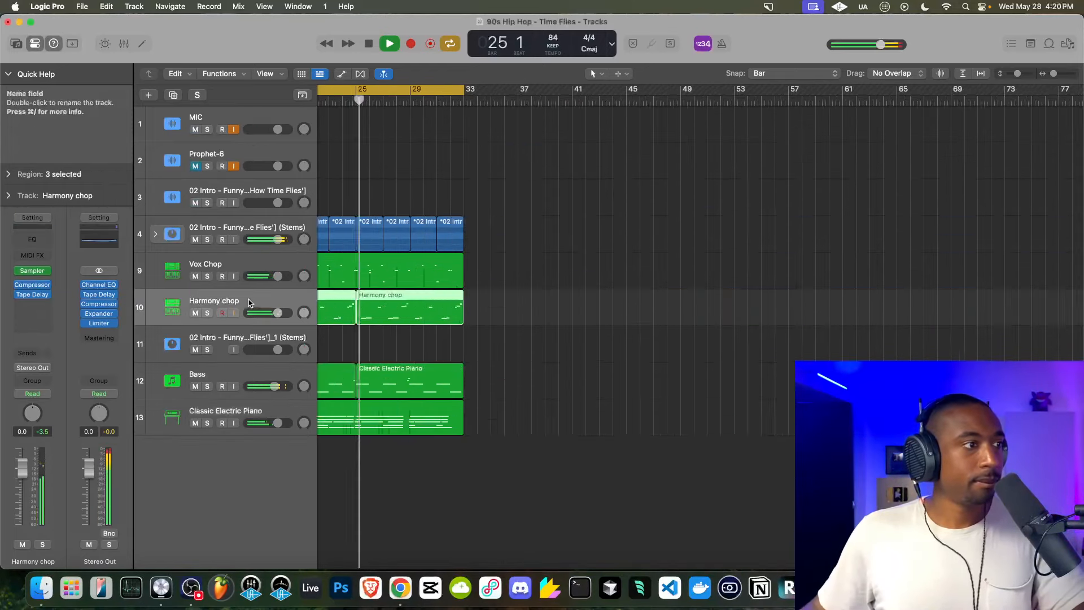
{"action": "key", "text": "super+Right"}
{"action": "key", "text": "super+Right"}
{"action": "key", "text": "super+Right"}
{"action": "key", "text": "super+Right"}
{"action": "key", "text": "super+Right"}
{"action": "key", "text": "super+Left"}
{"action": "key", "text": "super+Left"}
{"action": "key", "text": "super+Left"}
{"action": "key", "text": "super+Left"}
{"action": "key", "text": "super+Left"}
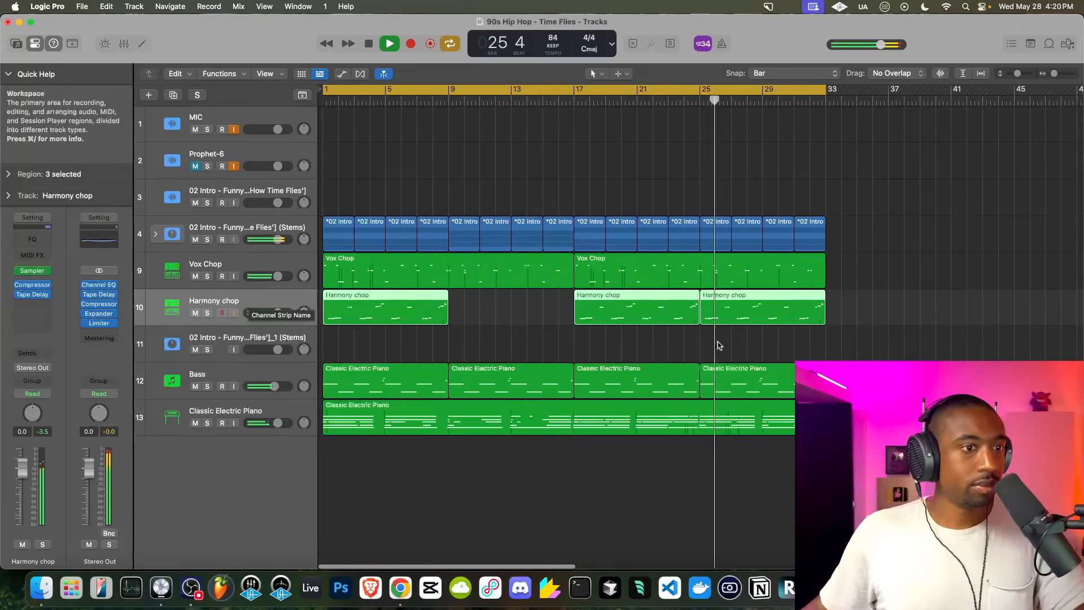
{"action": "key", "text": "Delete"}
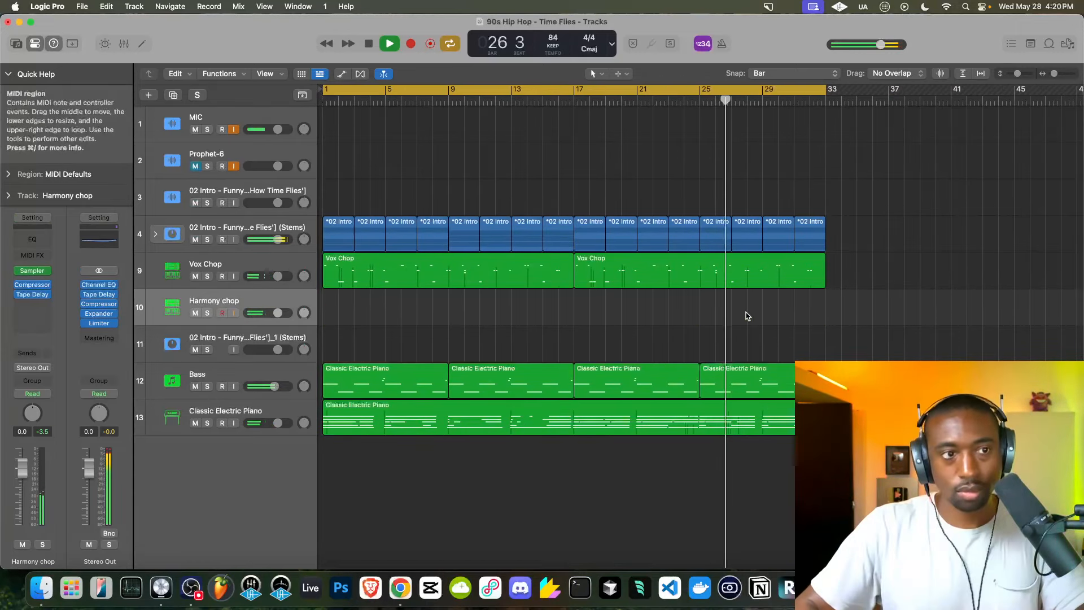
{"action": "key", "text": "super+z"}
Delete the Harmony chop region that starts at bar 25.
{"action": "left_click", "coordinate": [744, 317]}
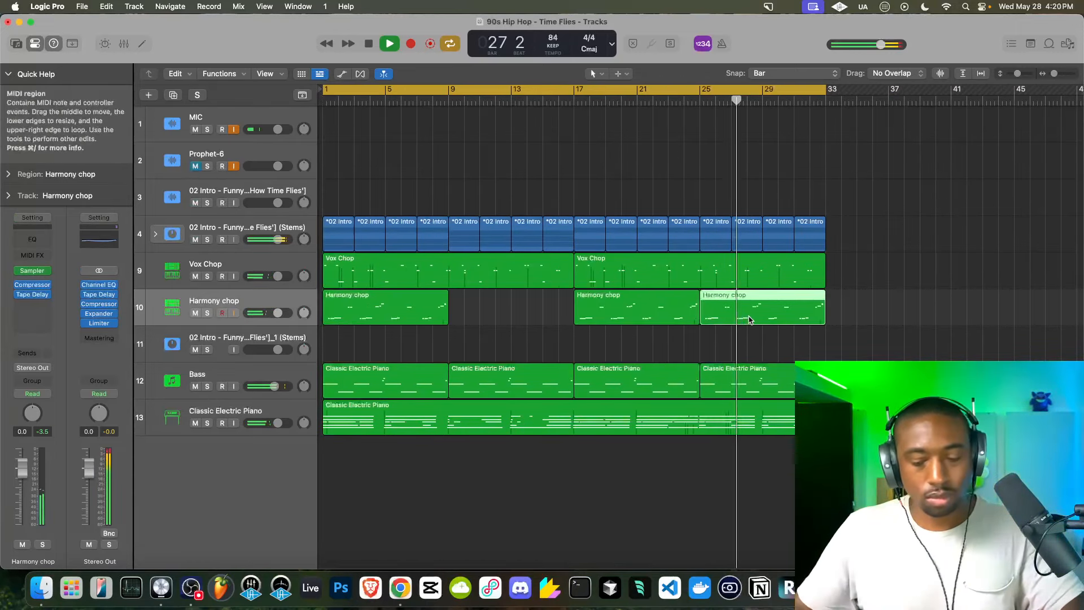
{"action": "key", "text": "Delete"}
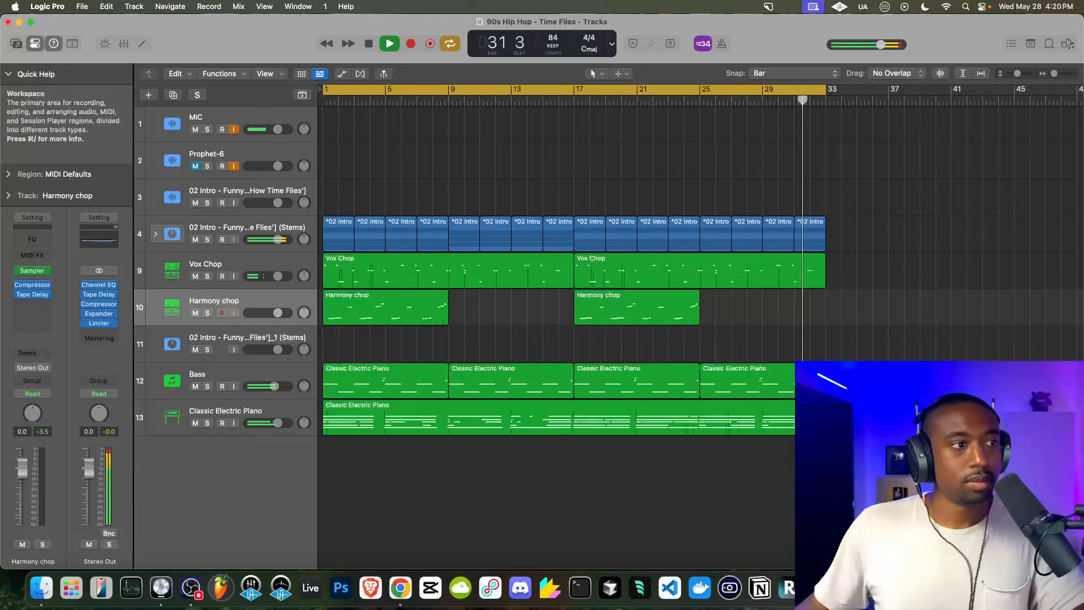
Repeat all regions once from bar 33 and extend the cycle range to end at bar 65.
{"action": "key", "text": "super+a"}
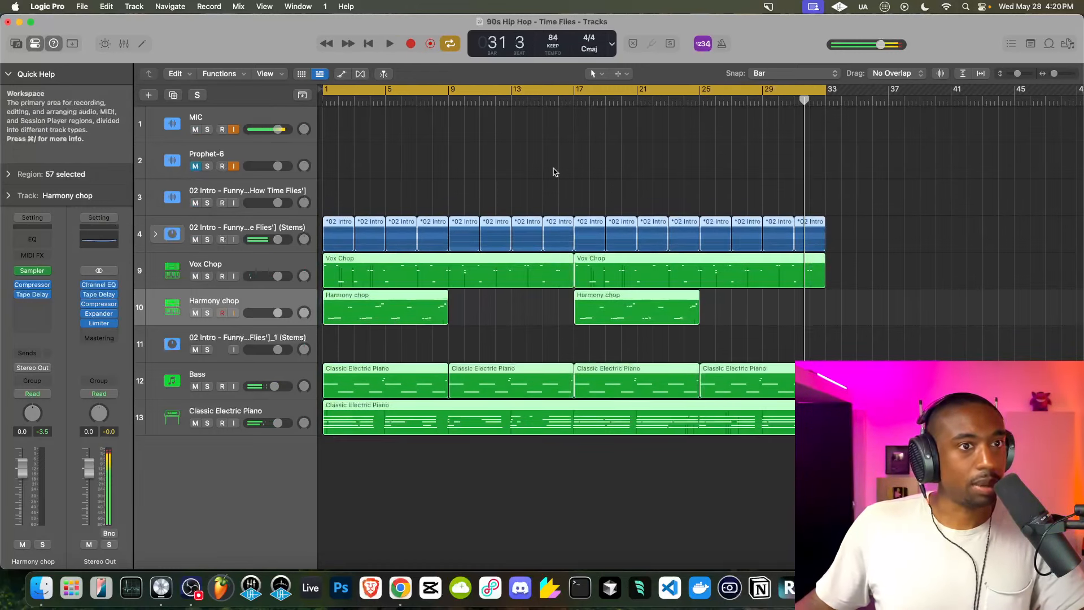
{"action": "key", "text": "super+r"}
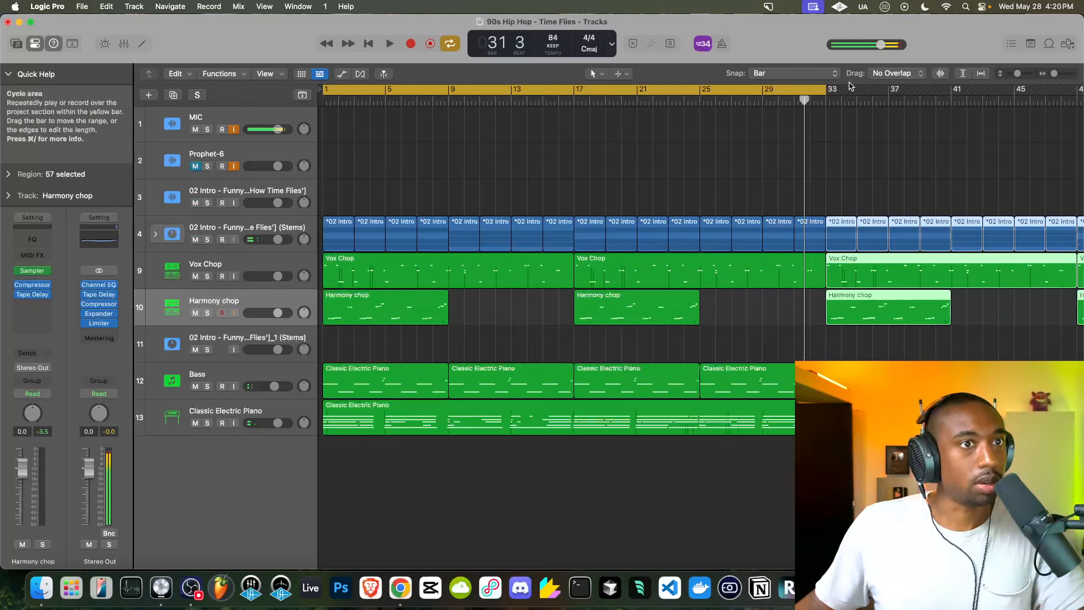
{"action": "key", "text": "super+Left"}
{"action": "key", "text": "super+Left"}
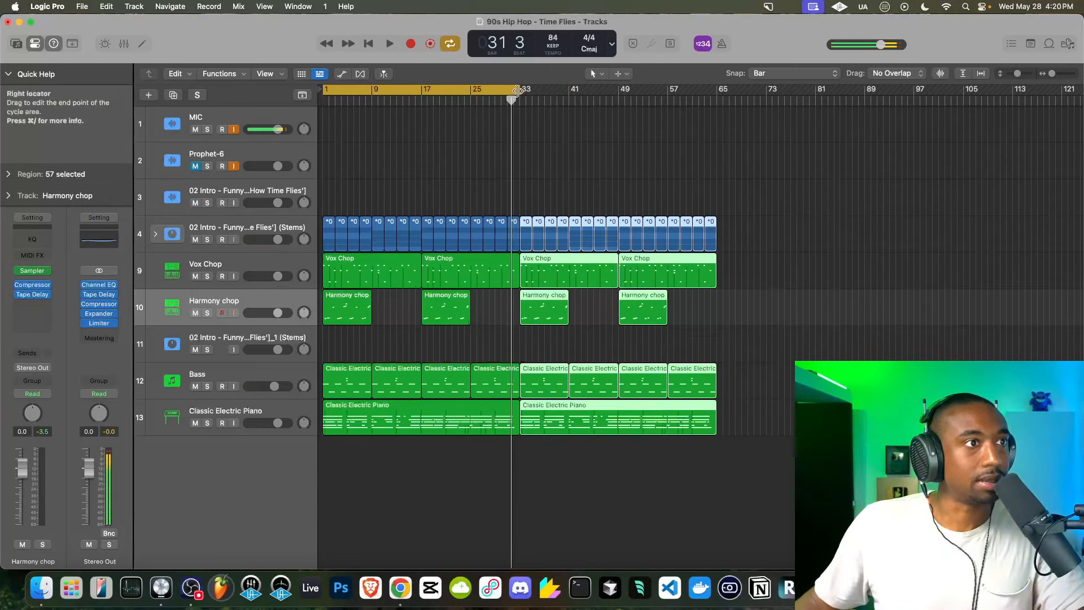
{"action": "left_click_drag", "start_coordinate": [518, 92], "coordinate": [717, 98]}
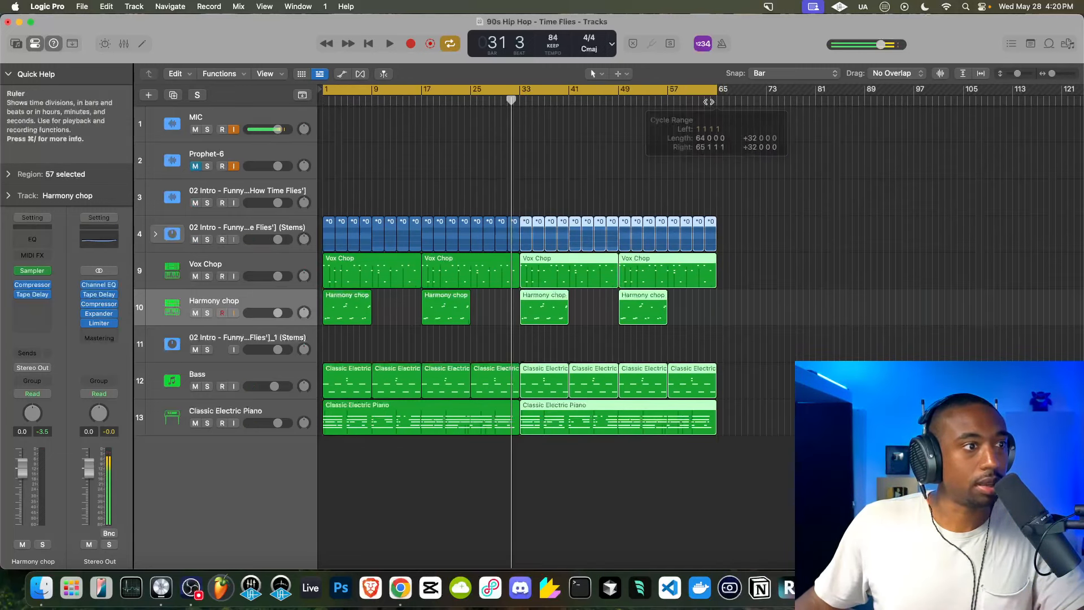
Try adding a new track with duplicate settings of the electric piano and load mono Studio Strings as its instrument.
{"action": "right_click", "coordinate": [242, 464]}
{"action": "left_click", "coordinate": [295, 426]}
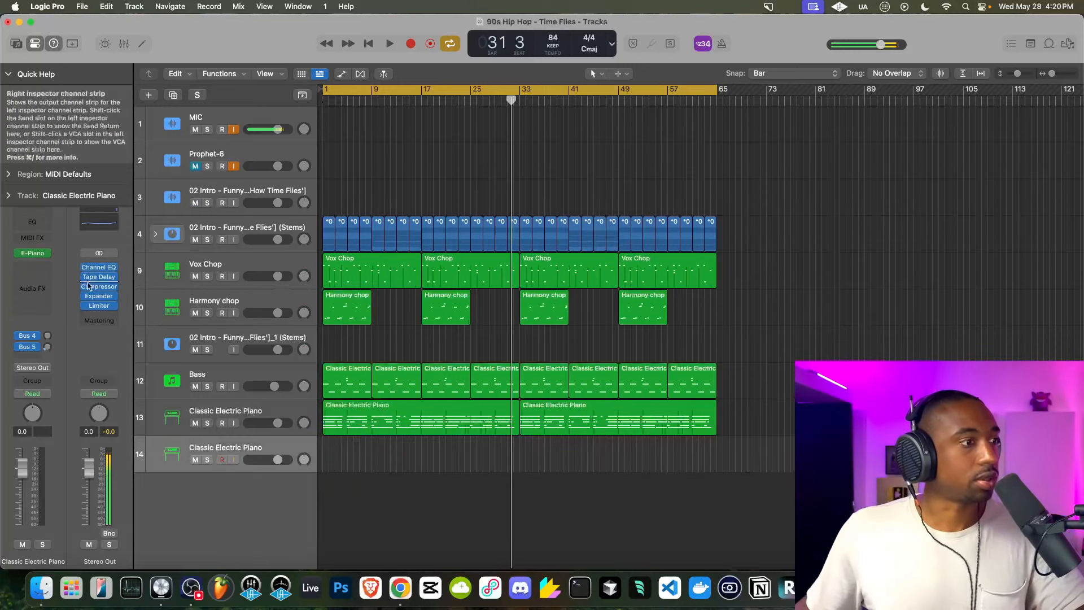
{"action": "key", "text": "space"}
{"action": "left_click", "coordinate": [49, 254]}
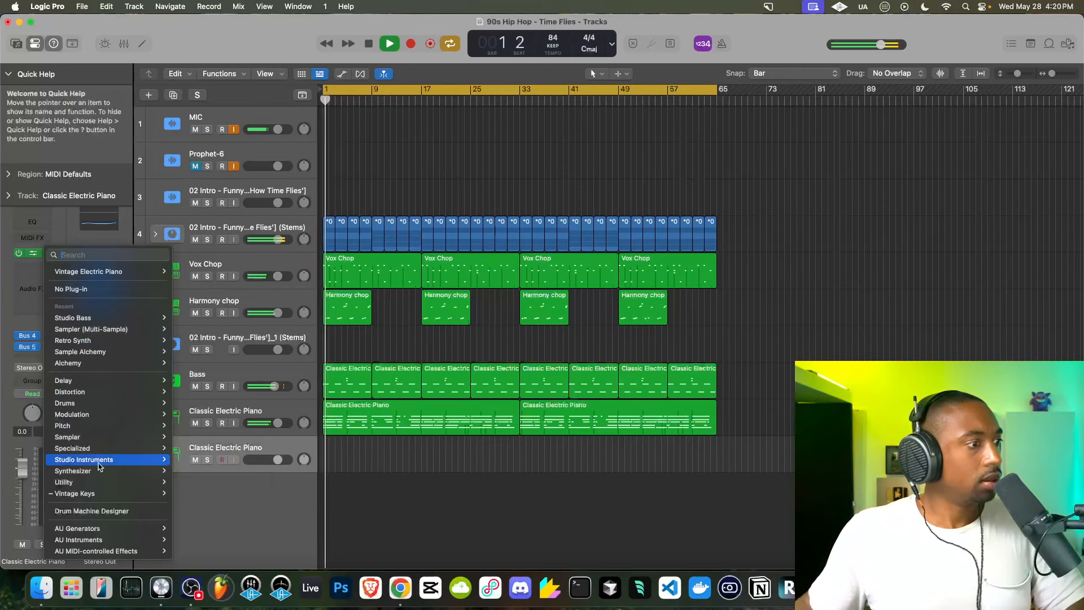
{"action": "mouse_move", "coordinate": [130, 459]}
{"action": "mouse_move", "coordinate": [216, 494]}
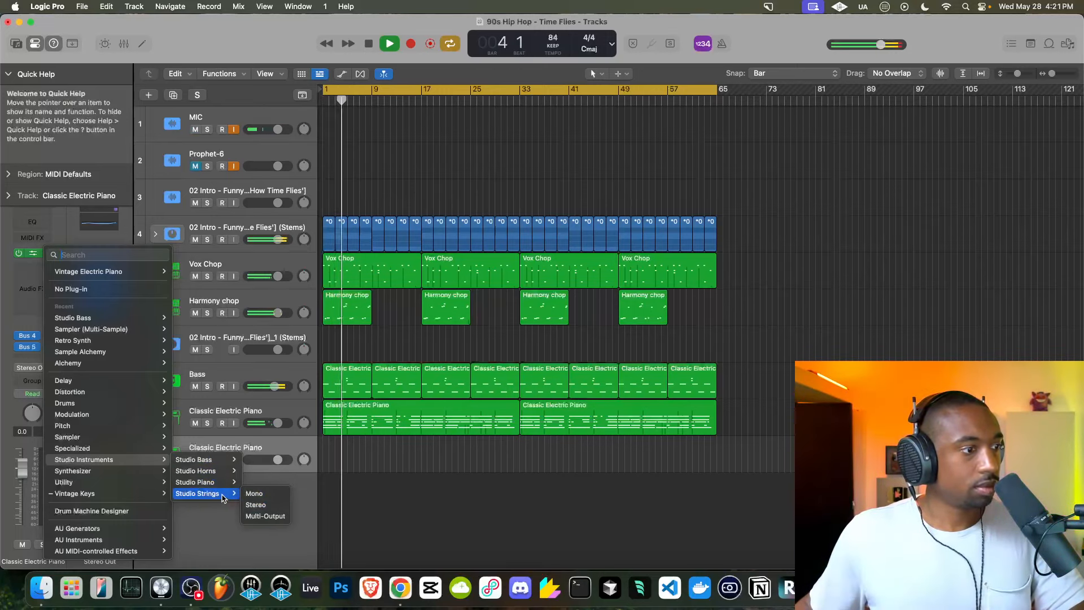
{"action": "left_click", "coordinate": [253, 493]}
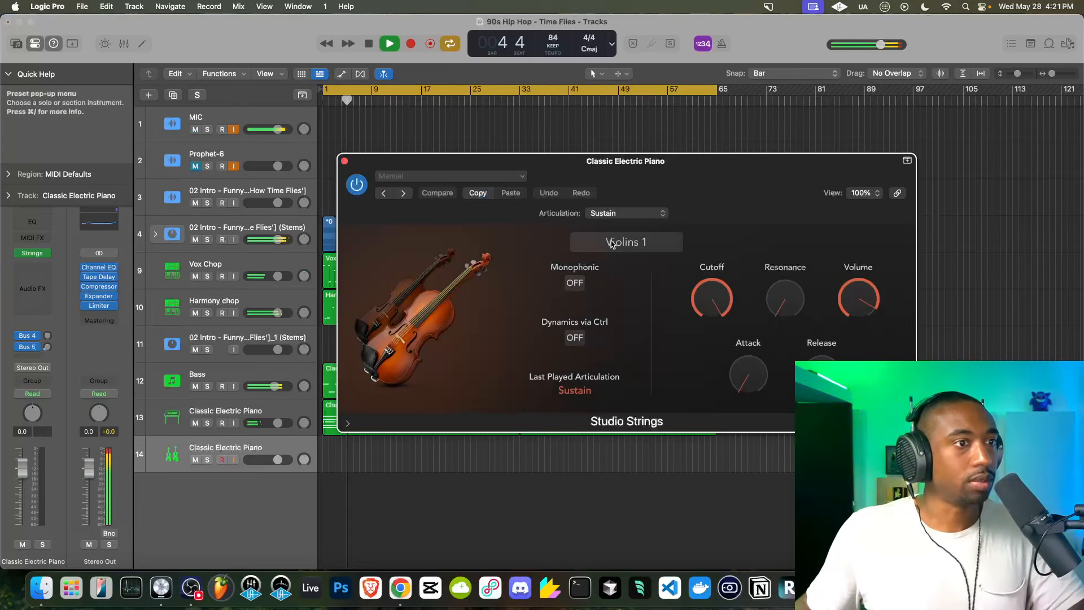
Try out the Small Section strings during playback, close the instrument, and delete the strings track.
{"action": "left_click", "coordinate": [621, 237]}
{"action": "left_click", "coordinate": [487, 316]}
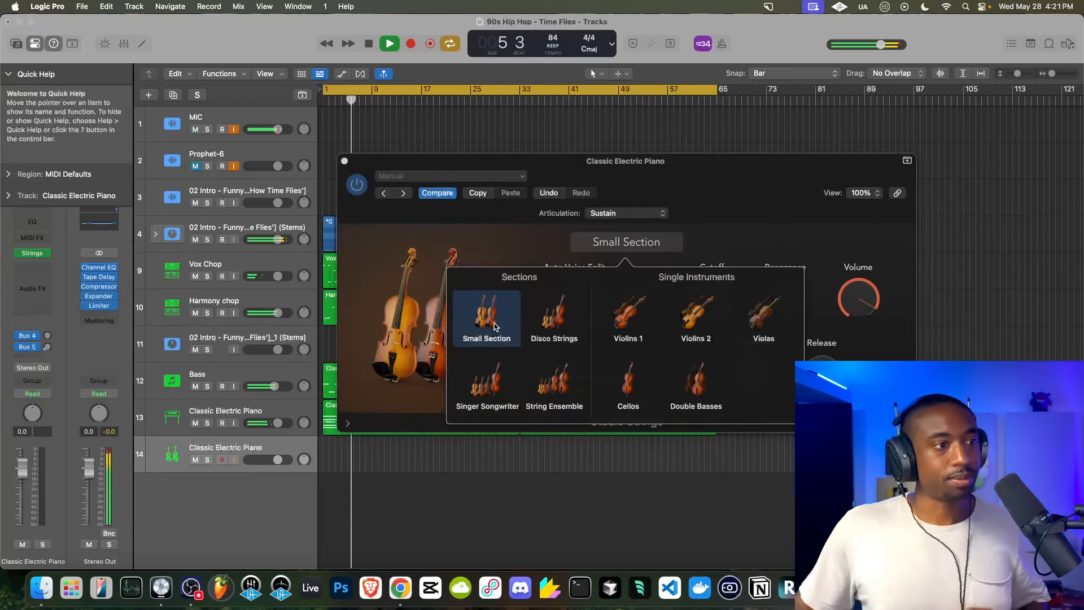
{"action": "left_click", "coordinate": [704, 204]}
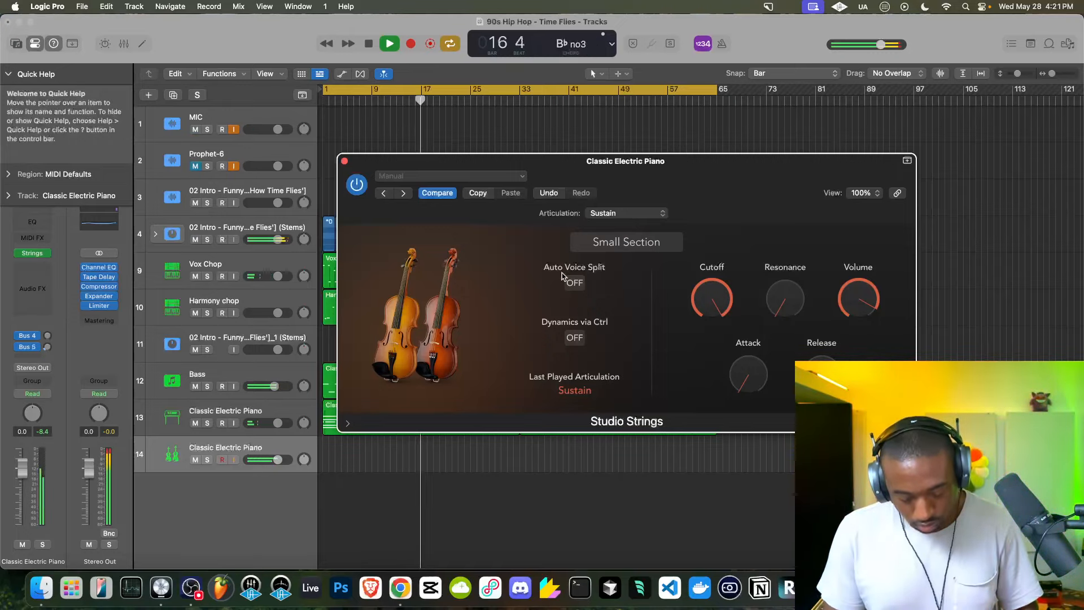
{"action": "left_click", "coordinate": [344, 160]}
{"action": "right_click", "coordinate": [206, 446]}
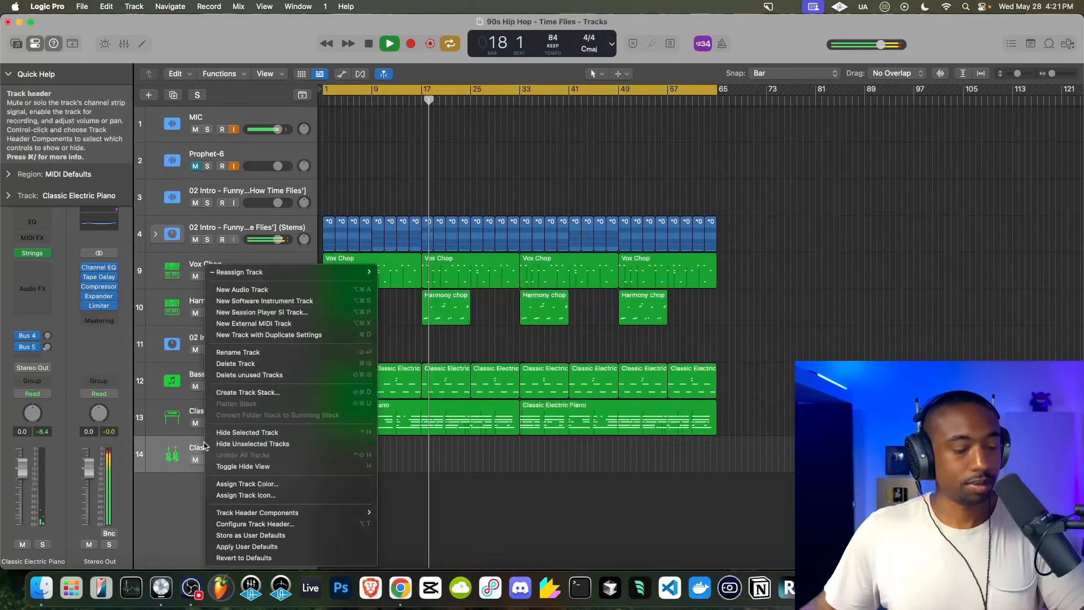
{"action": "left_click", "coordinate": [279, 364]}
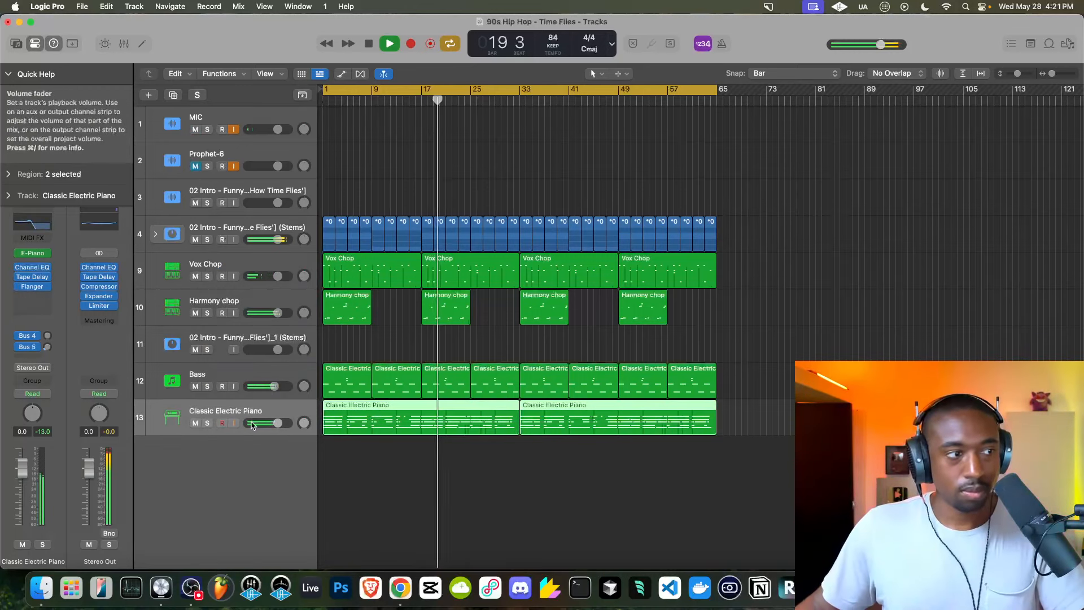
Lower the electric piano track's volume to -3.4 dB, stop playback, and return the playhead to bar 1.
{"action": "left_click_drag", "start_coordinate": [278, 422], "coordinate": [271, 423]}
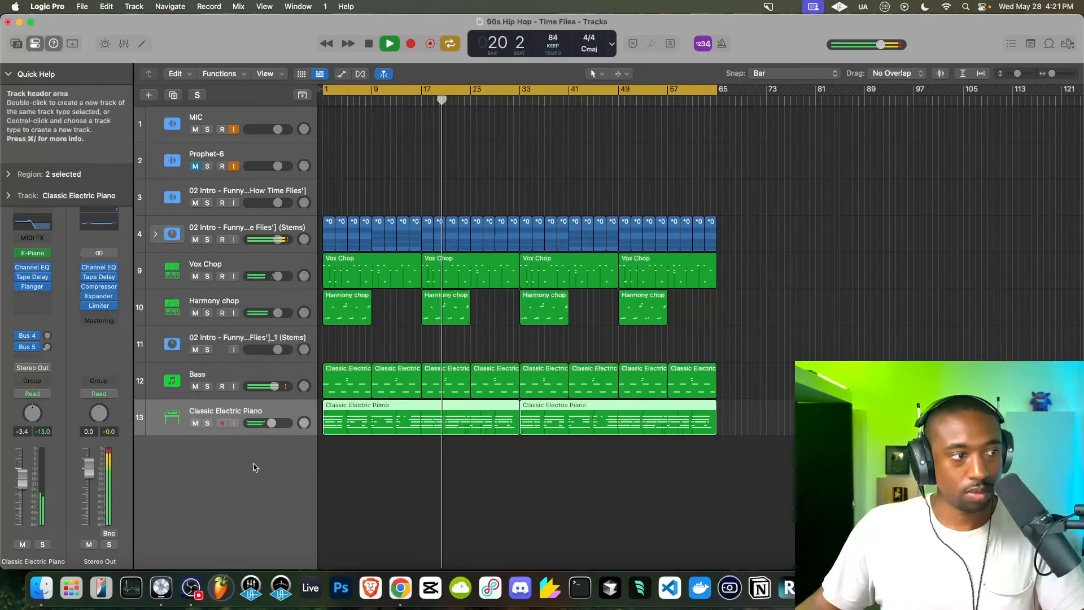
{"action": "key", "text": "space"}
{"action": "key", "text": "Return"}
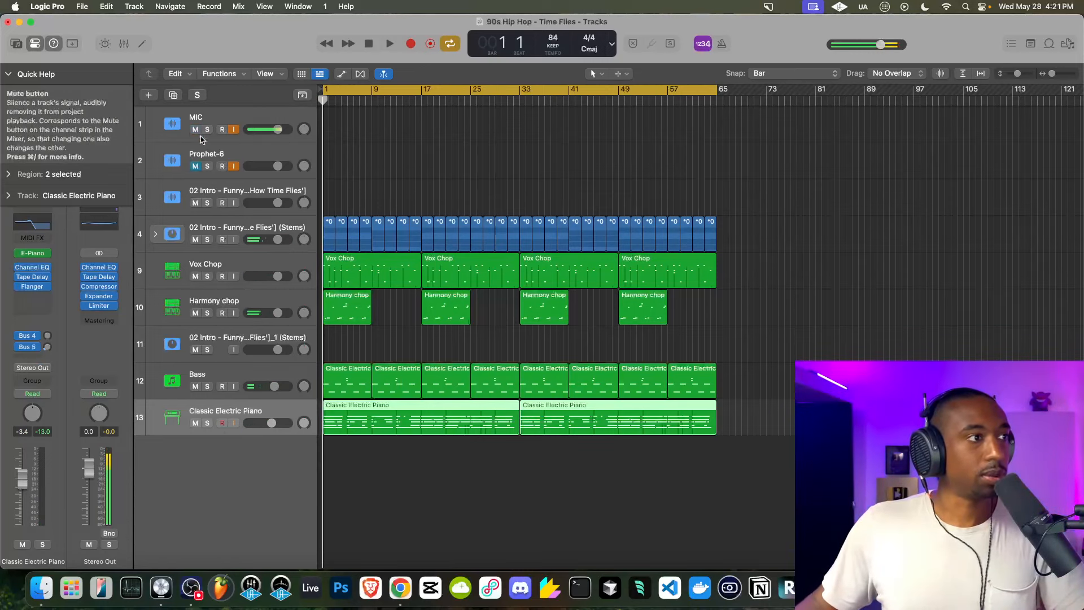
Try deleting the two bass regions before bar 17 and trimming the first electric piano region to start at bar 17, auditioning the intro.
{"action": "left_click", "coordinate": [355, 379]}
{"action": "left_click_drag", "start_coordinate": [405, 345], "coordinate": [364, 375]}
{"action": "key", "text": "Delete"}
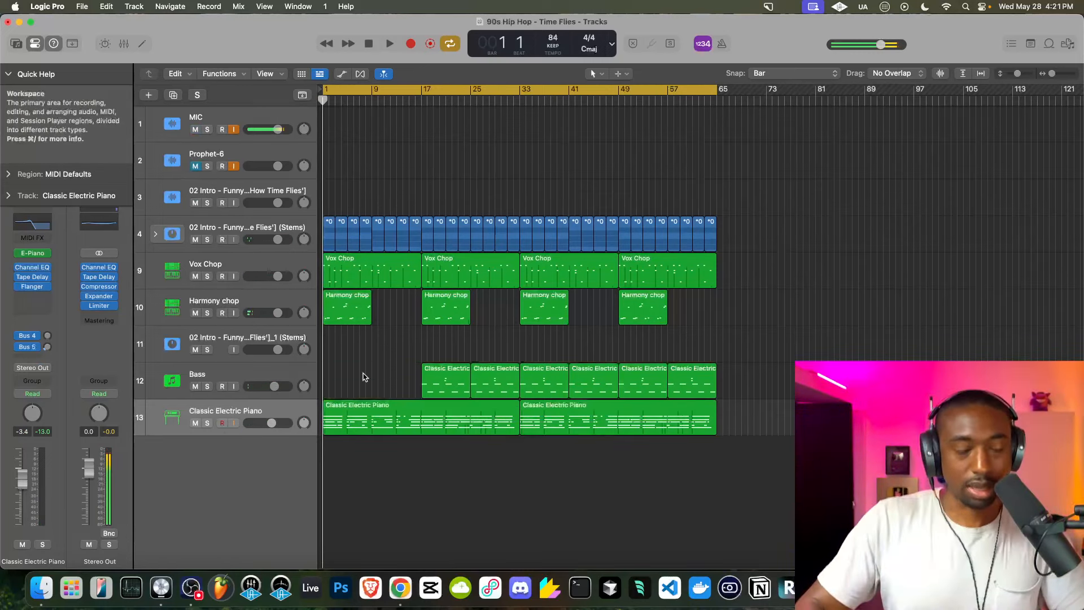
{"action": "left_click_drag", "start_coordinate": [324, 423], "coordinate": [423, 422]}
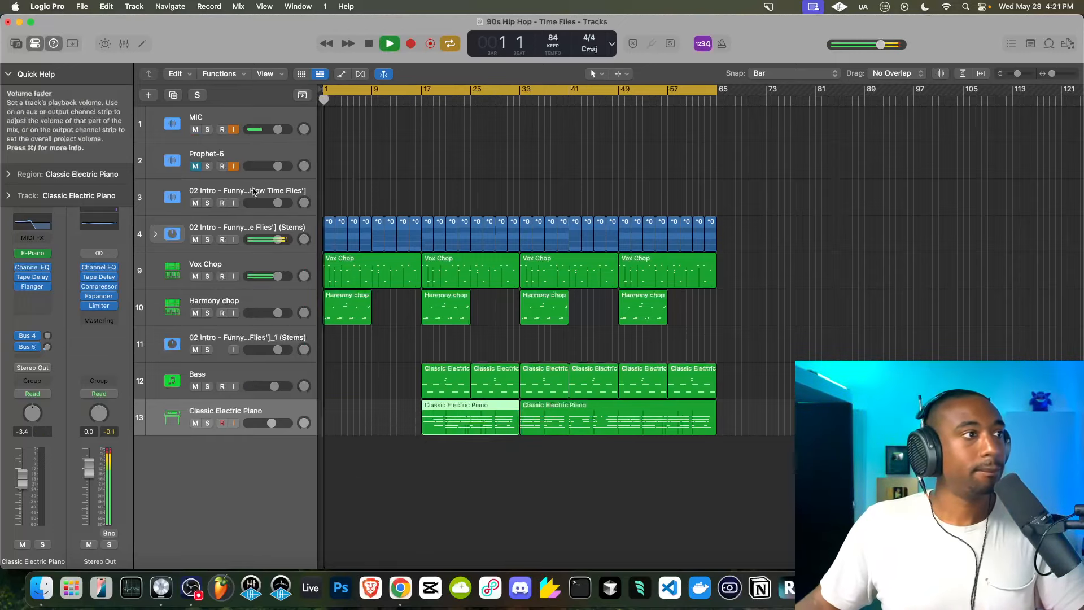
{"action": "left_click", "coordinate": [415, 204]}
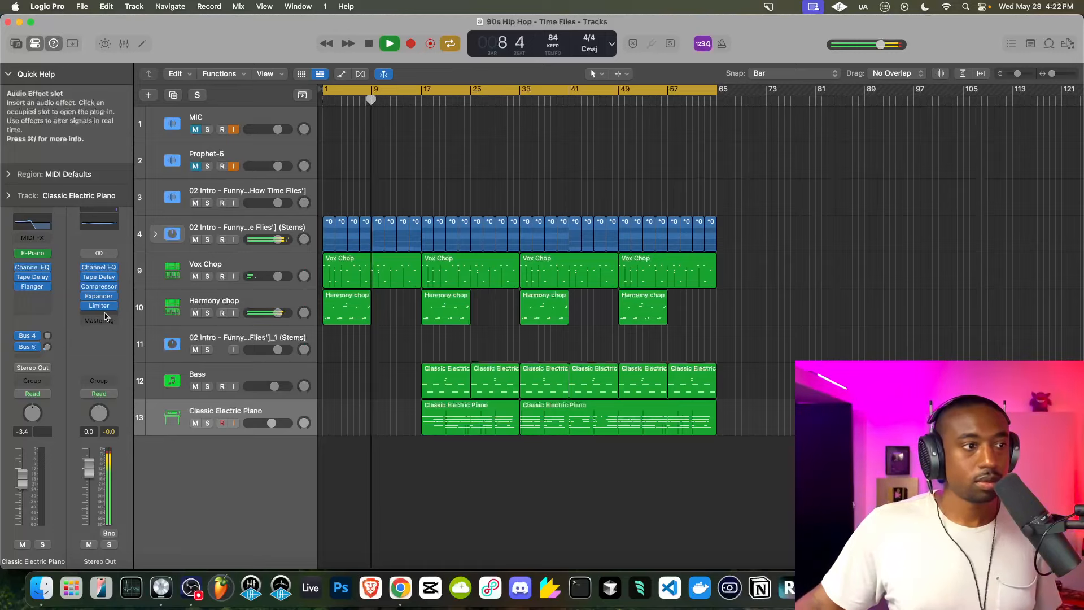
{"action": "left_click", "coordinate": [439, 382]}
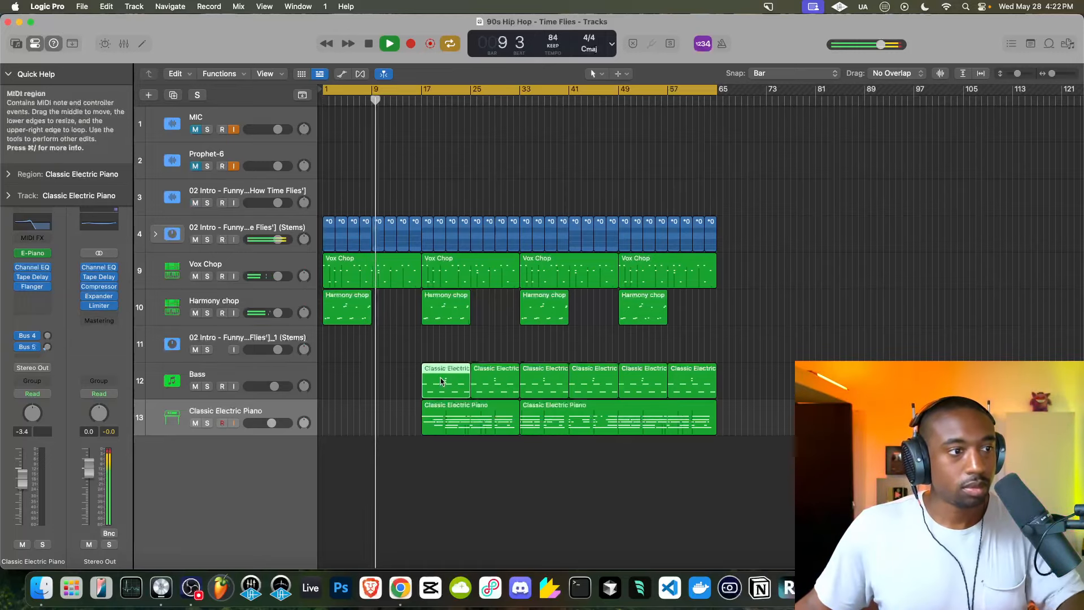
{"action": "left_click", "coordinate": [370, 380]}
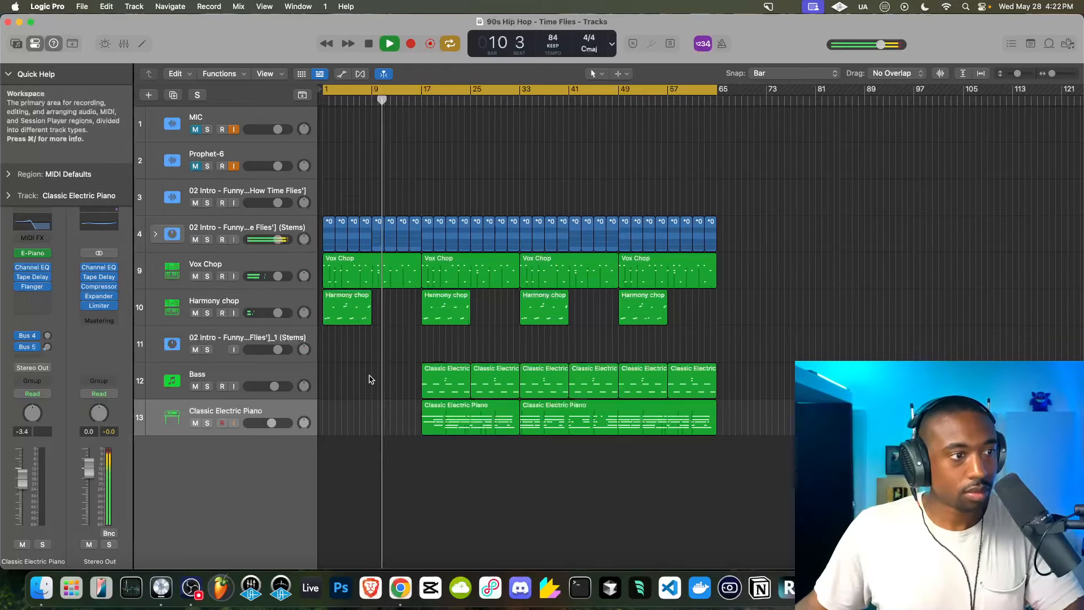
Stop playback and undo the last electric piano trim and bass region deletion.
{"action": "key", "text": "space"}
{"action": "left_click", "coordinate": [370, 99]}
{"action": "key", "text": "super+z"}
{"action": "key", "text": "super+z"}
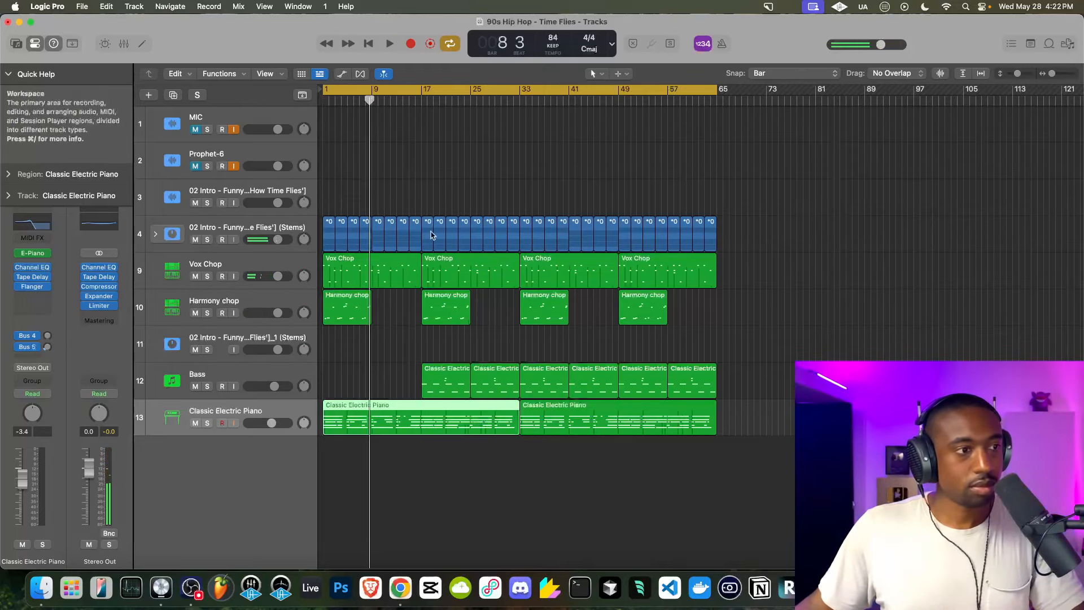
Trim the first electric piano region to start at bar 9, delete the first bass region, and play from the beginning.
{"action": "left_click", "coordinate": [364, 417]}
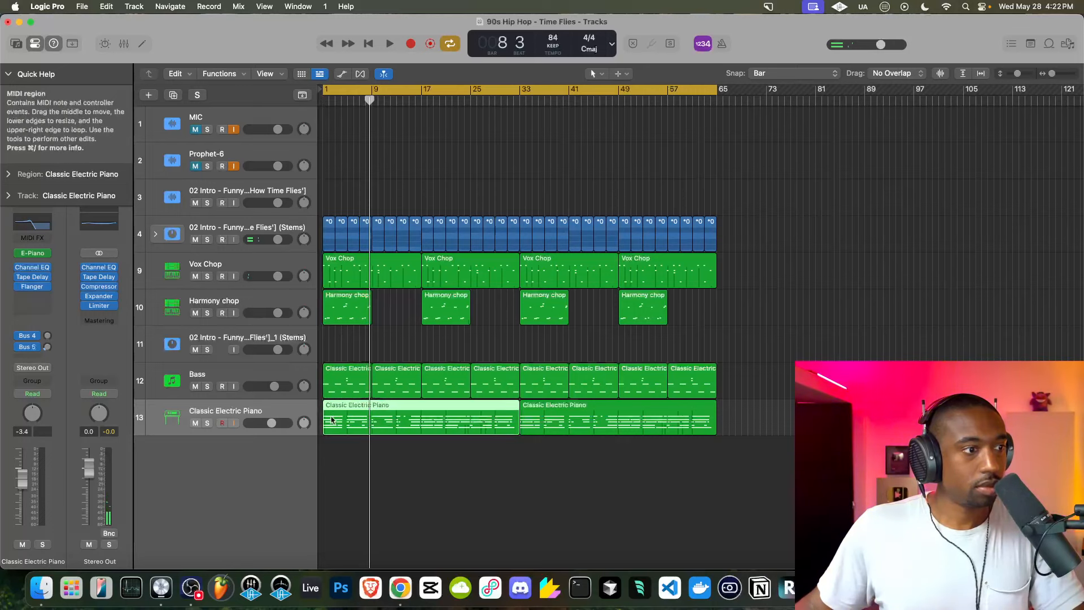
{"action": "left_click_drag", "start_coordinate": [323, 419], "coordinate": [372, 420]}
{"action": "left_click", "coordinate": [346, 382]}
{"action": "key", "text": "Delete"}
{"action": "key", "text": "Return"}
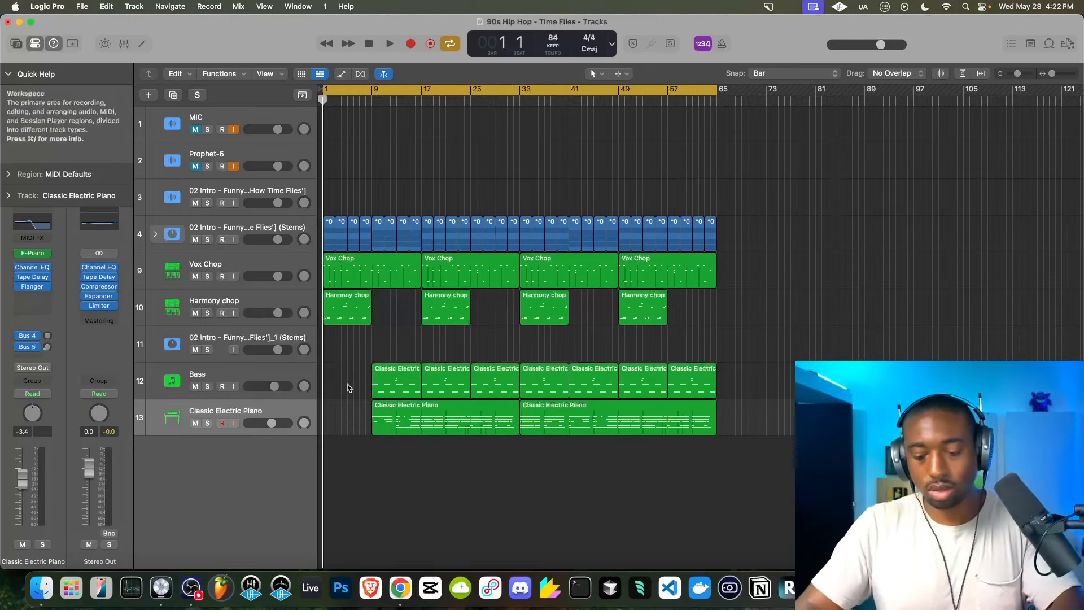
{"action": "key", "text": "space"}
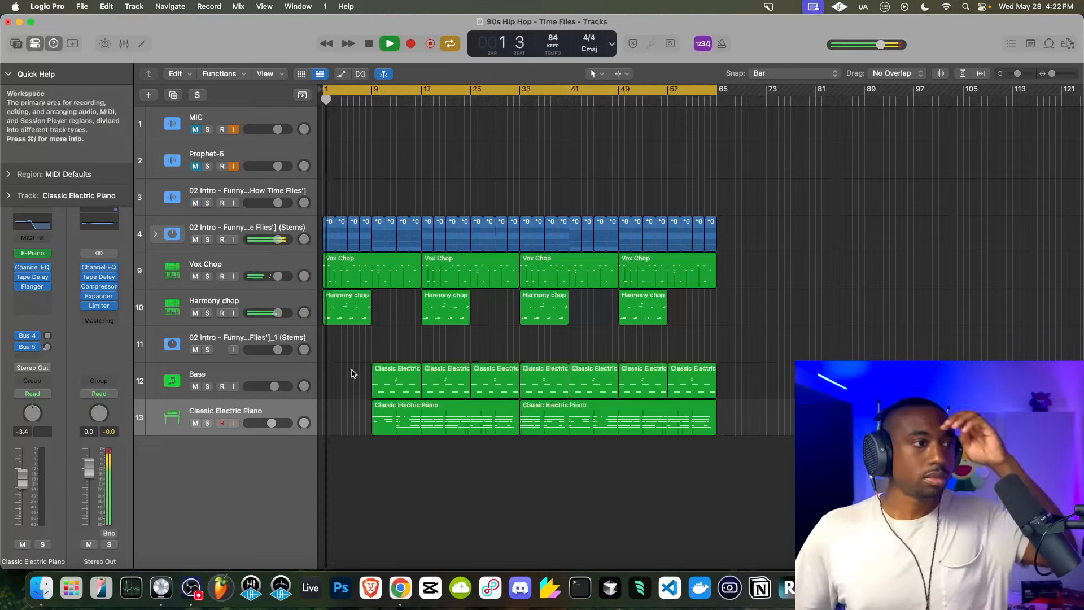
Try deleting the first Harmony chop region during playback, and undo the deletion.
{"action": "left_click", "coordinate": [349, 315]}
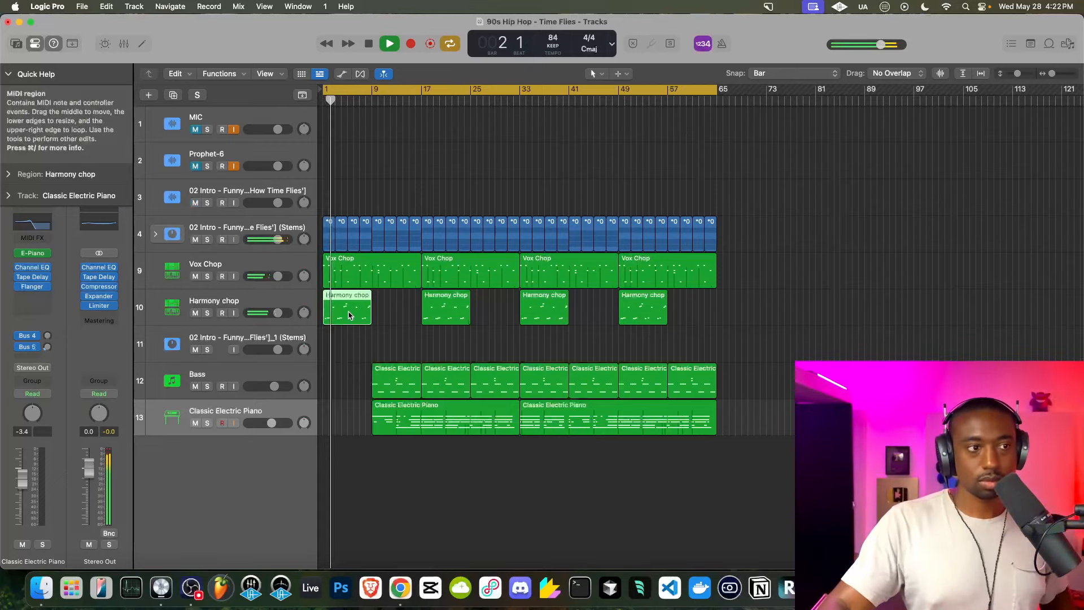
{"action": "key", "text": "Delete"}
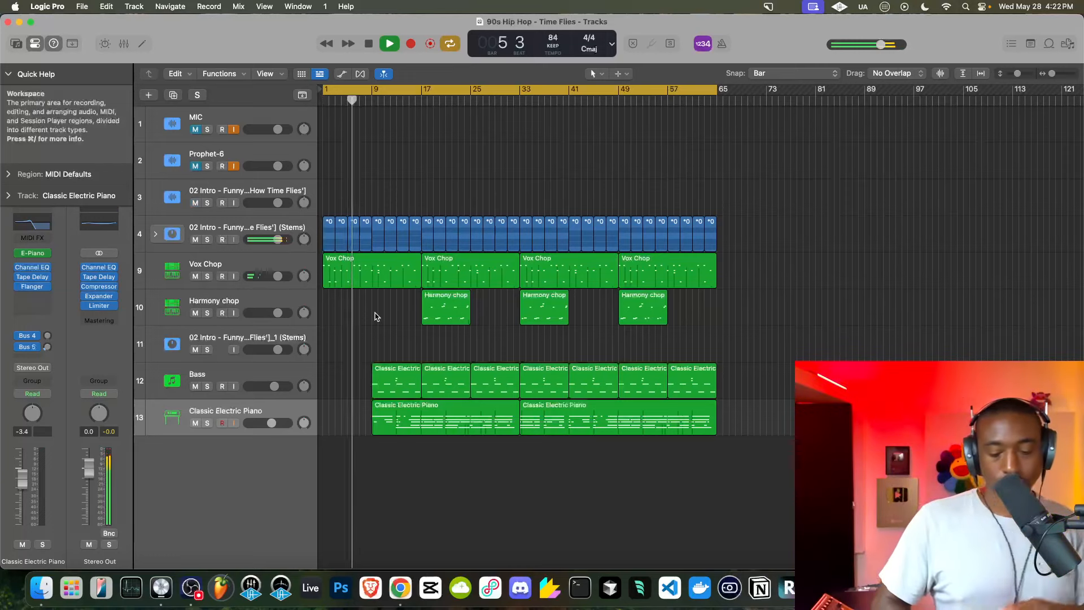
{"action": "key", "text": "super+z"}
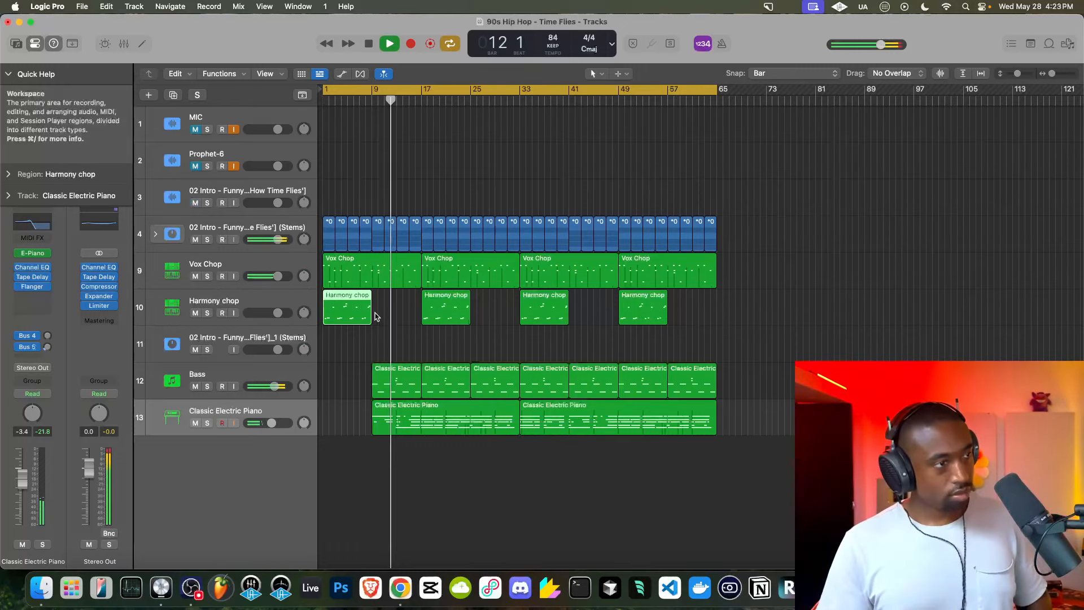
Expand the stems stack and compare the drums Compressor's Auto Gain at off and -12 dB during playback.
{"action": "left_click", "coordinate": [158, 235]}
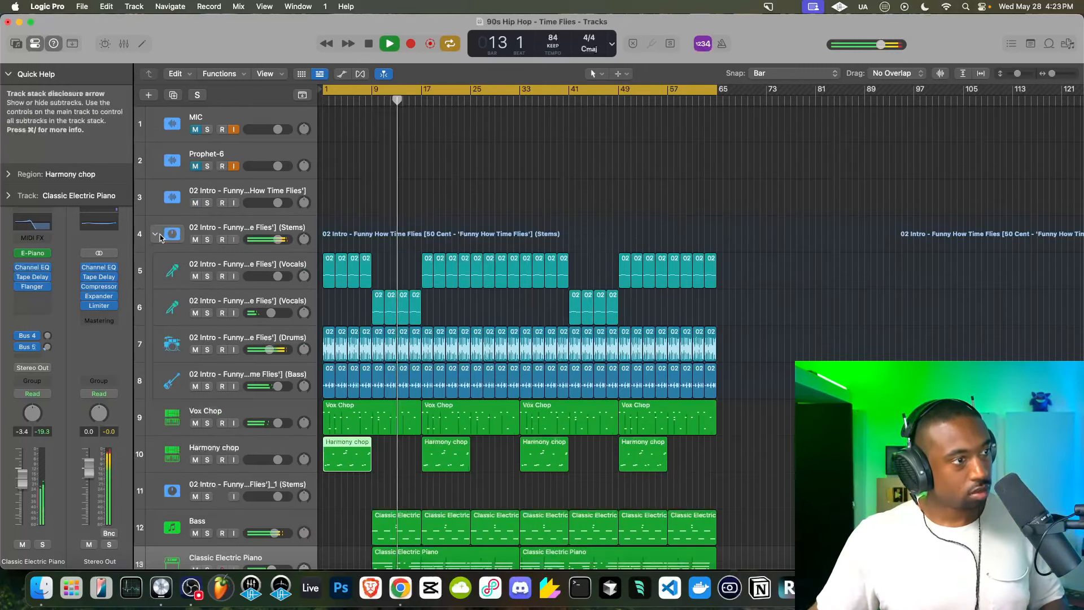
{"action": "left_click", "coordinate": [184, 338]}
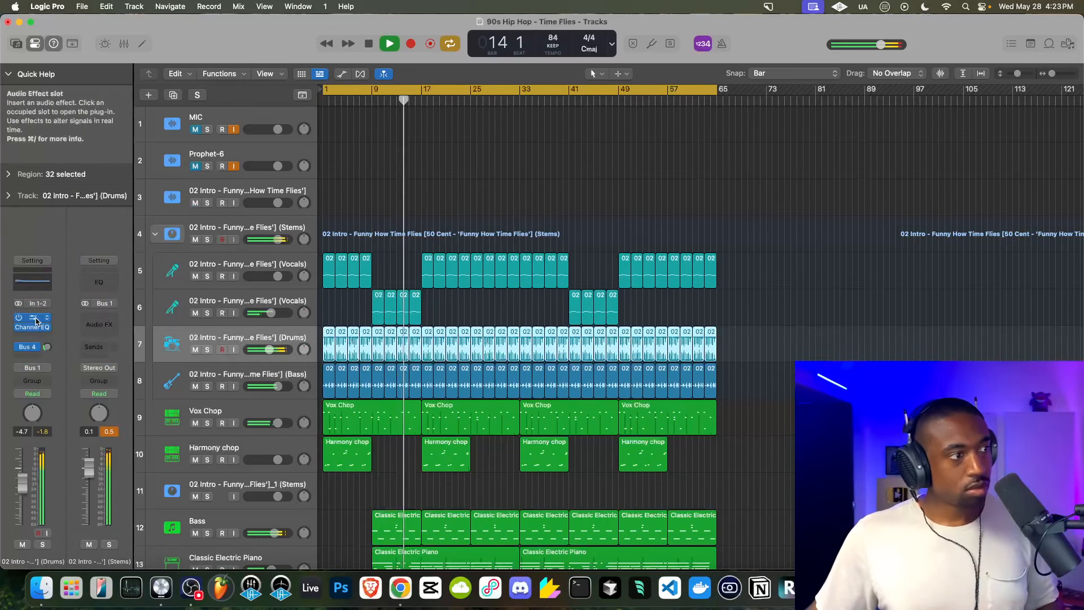
{"action": "left_click", "coordinate": [34, 318]}
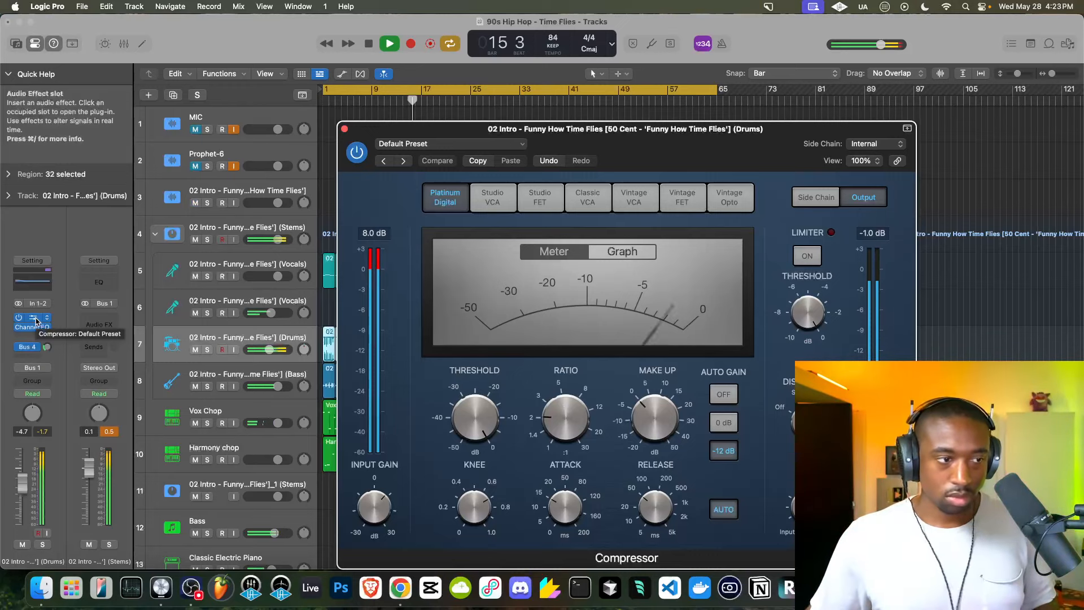
{"action": "left_click", "coordinate": [727, 394]}
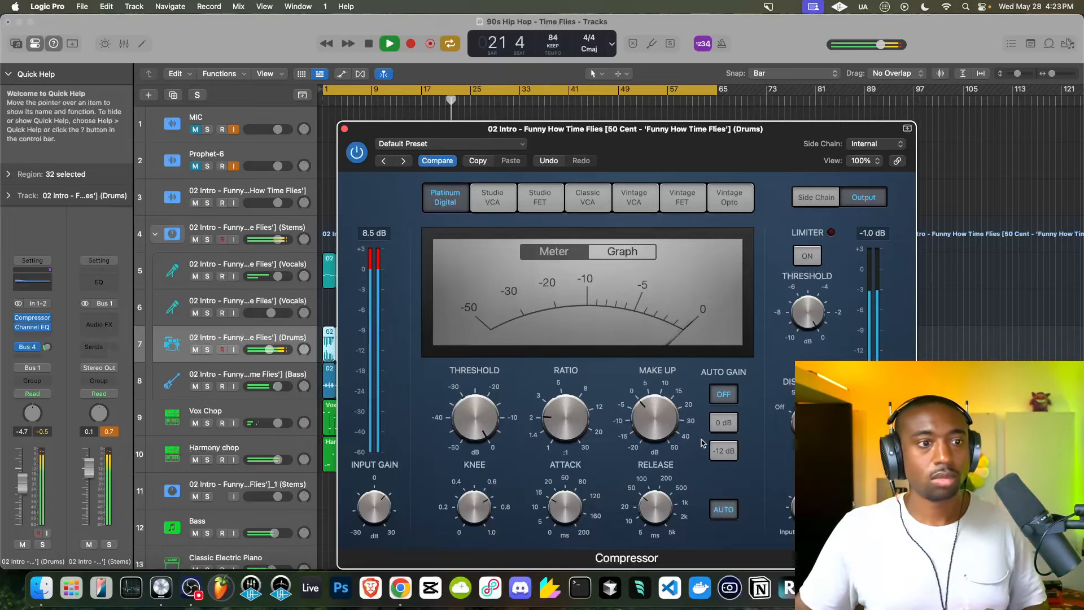
{"action": "left_click", "coordinate": [724, 451]}
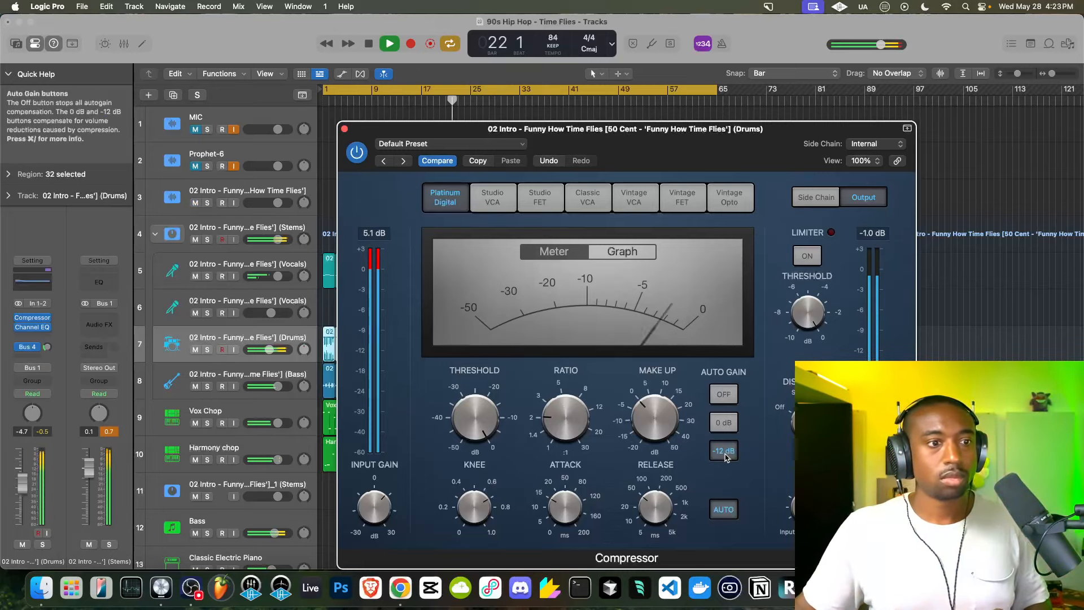
{"action": "left_click", "coordinate": [345, 129]}
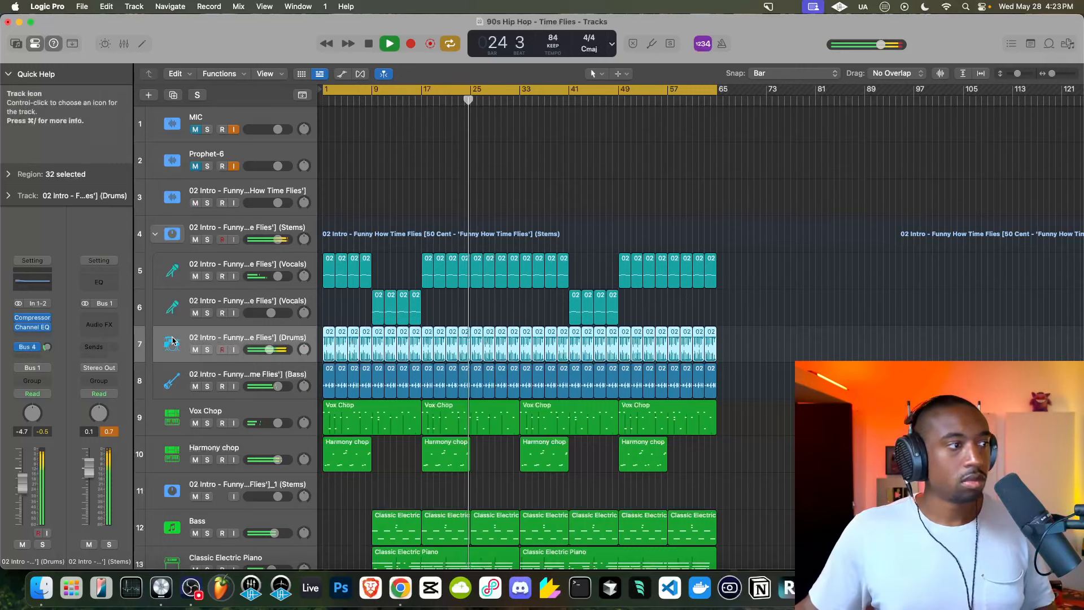
Inspect the Channel EQ settings on the drums stem and the Bass track during playback.
{"action": "left_click", "coordinate": [37, 330]}
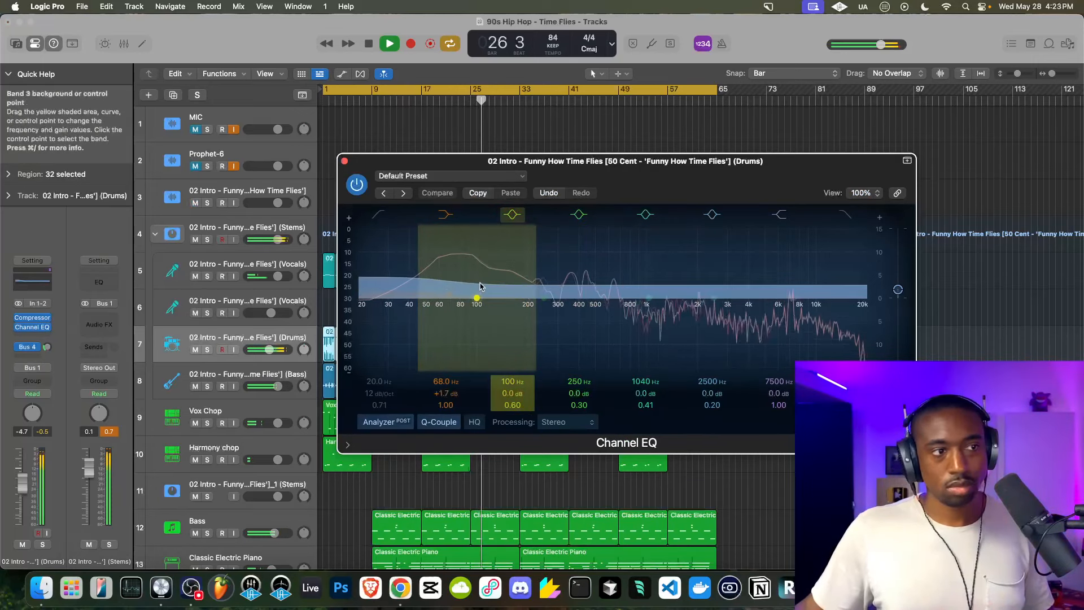
{"action": "left_click", "coordinate": [345, 162]}
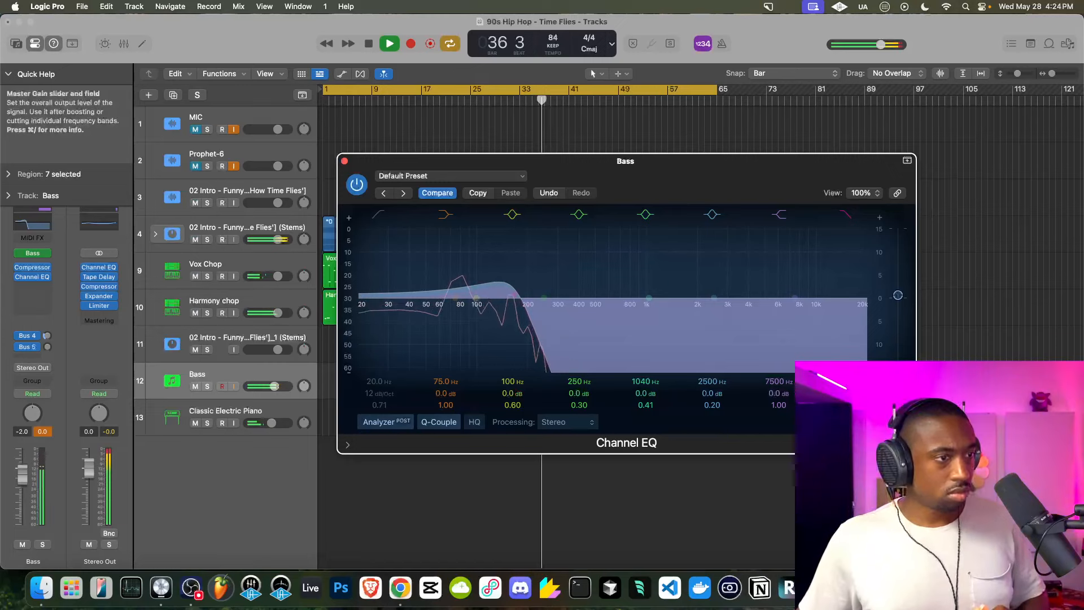
{"action": "left_click", "coordinate": [345, 162]}
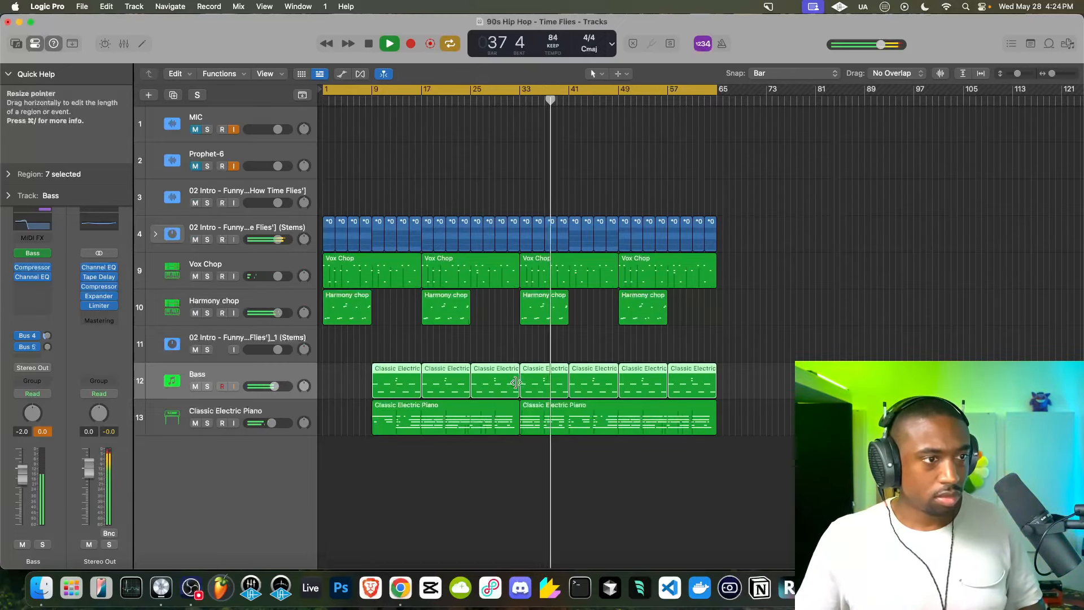
{"action": "left_click", "coordinate": [26, 280]}
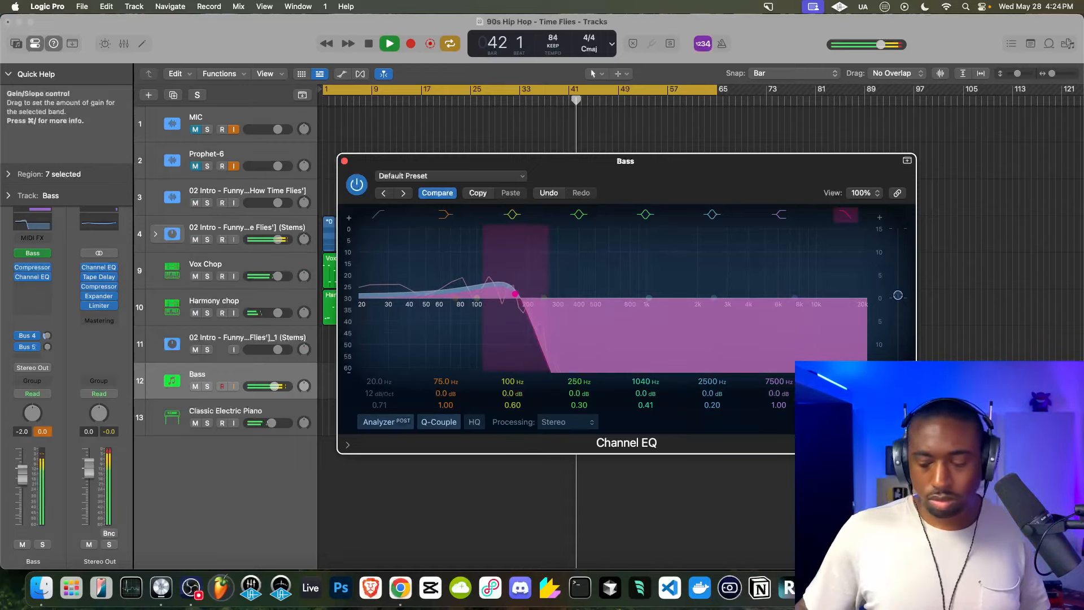
{"action": "left_click", "coordinate": [344, 161]}
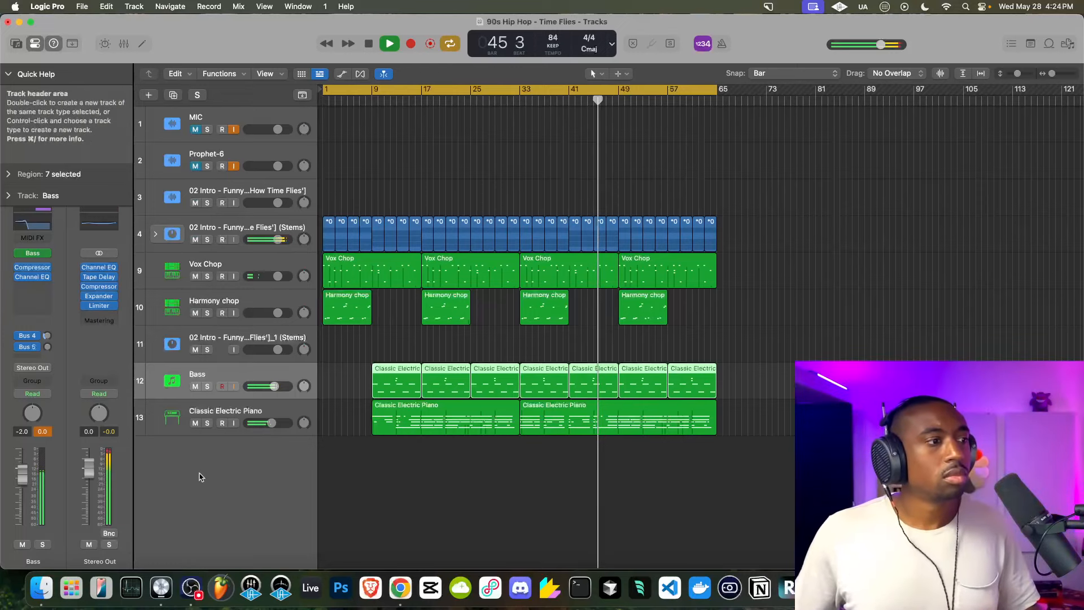
Try raising the Low Cut of the Tape Delay on the Stereo Out during playback.
{"action": "left_click", "coordinate": [99, 277]}
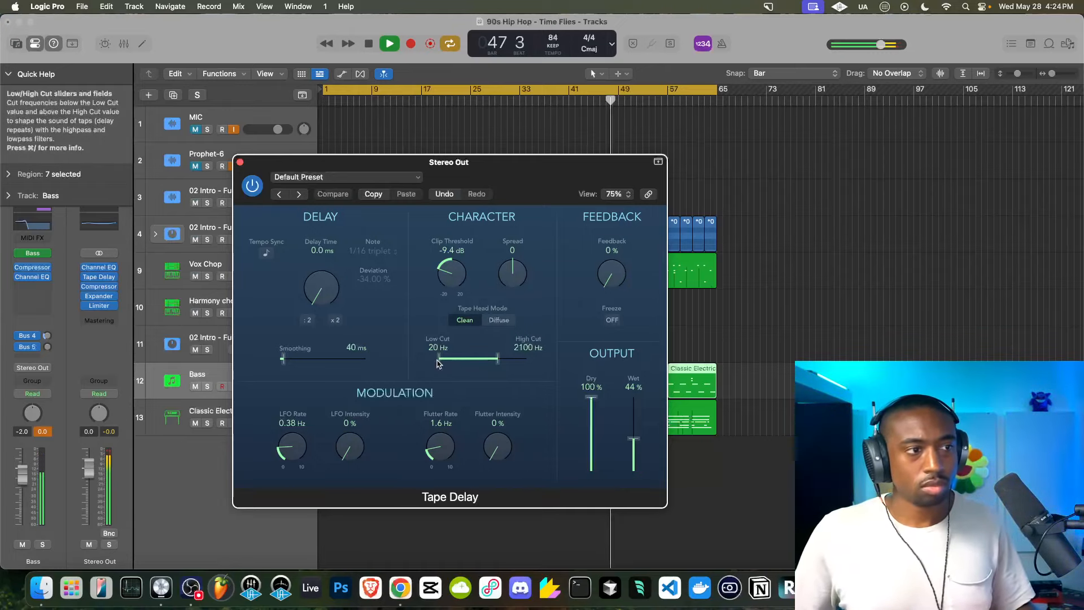
{"action": "left_click_drag", "start_coordinate": [438, 363], "coordinate": [453, 364]}
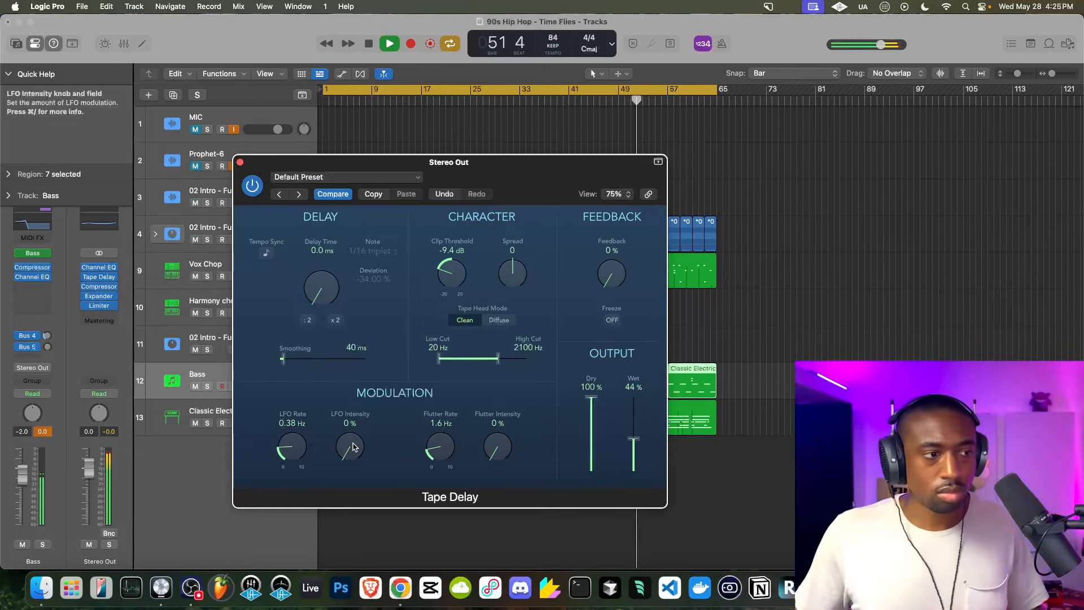
{"action": "left_click", "coordinate": [240, 162]}
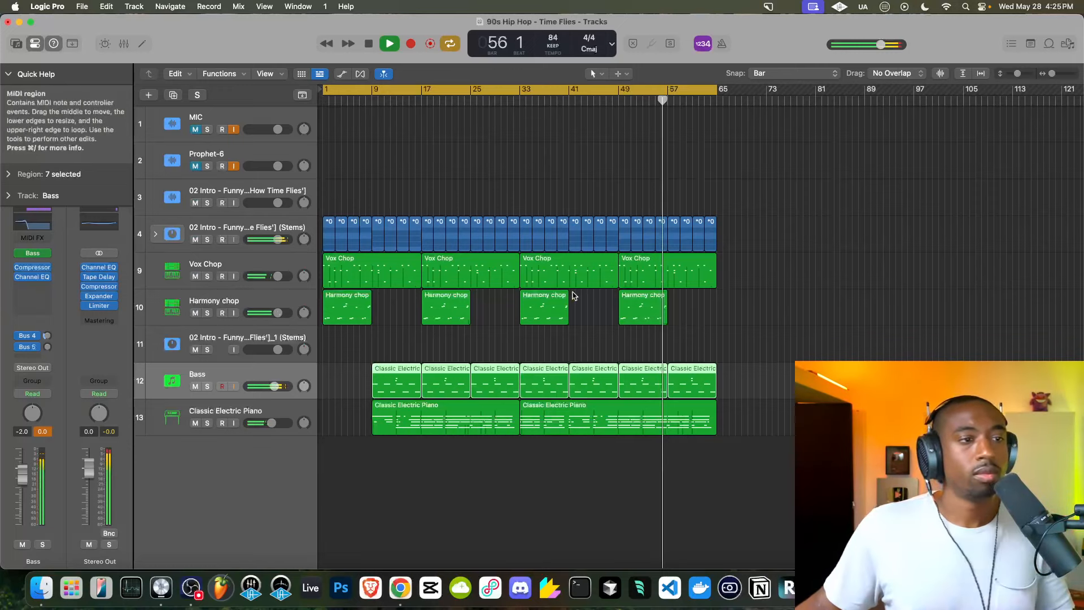
Deselect the bass regions, listen through the end of the 64-bar arrangement, and stop playback.
{"action": "left_click", "coordinate": [488, 348]}
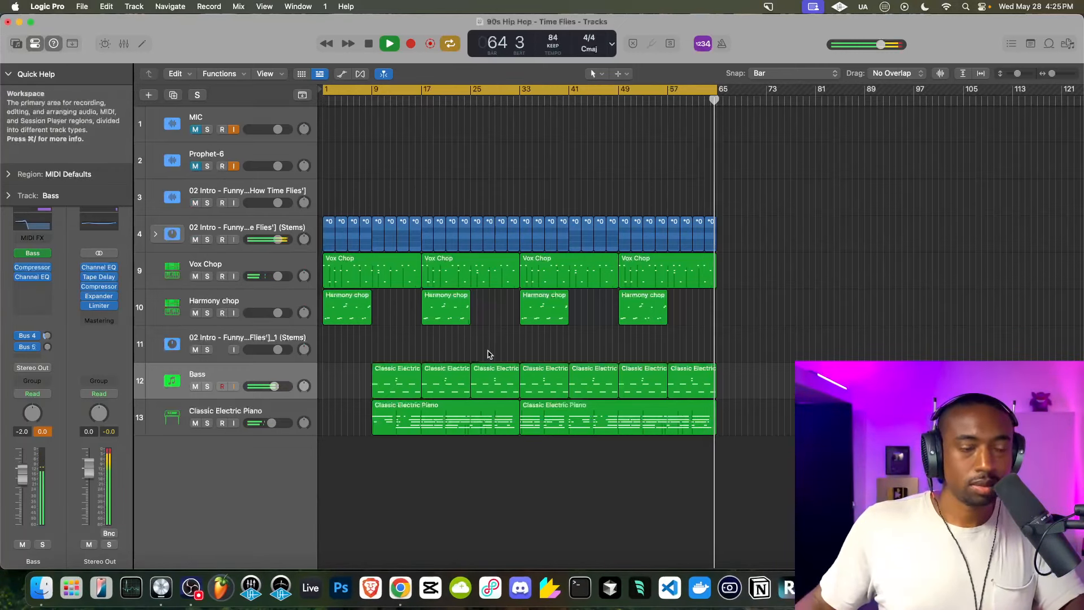
{"action": "key", "text": "space"}
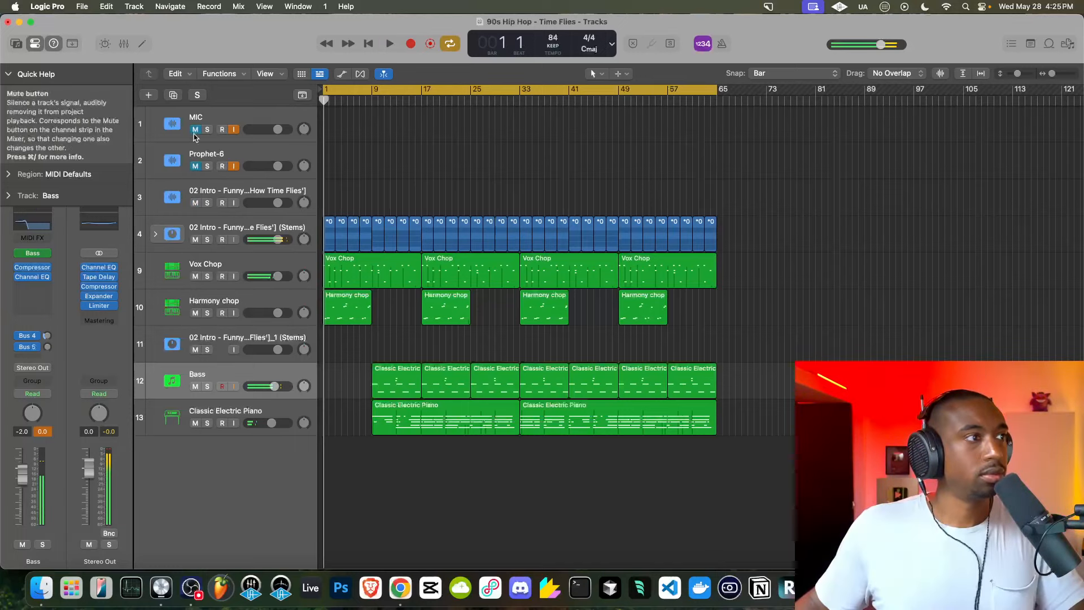